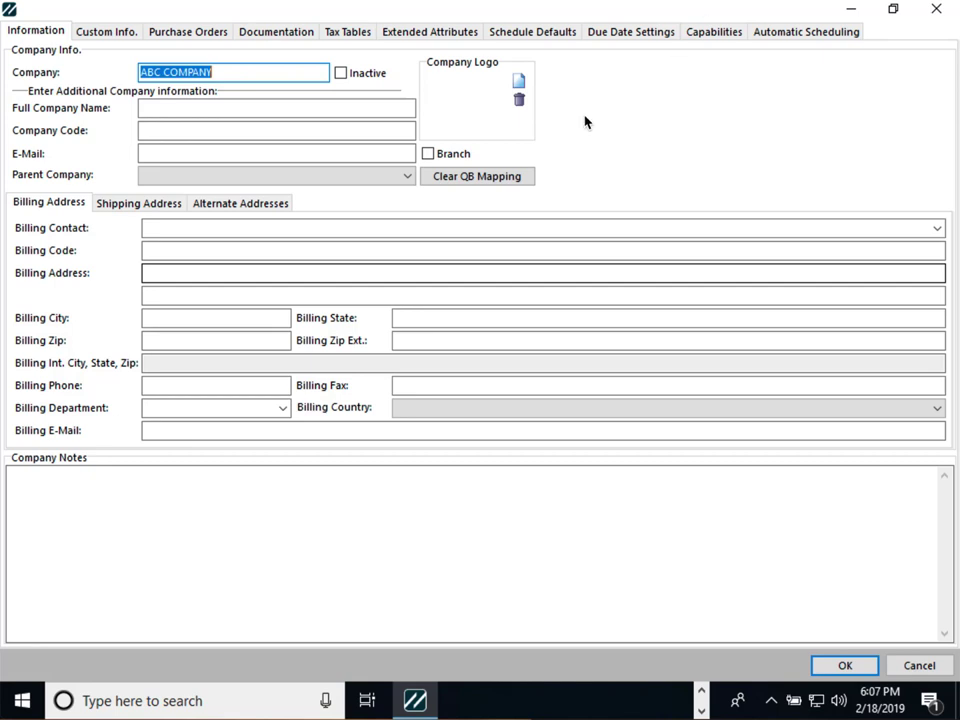
pyautogui.click(233, 108)
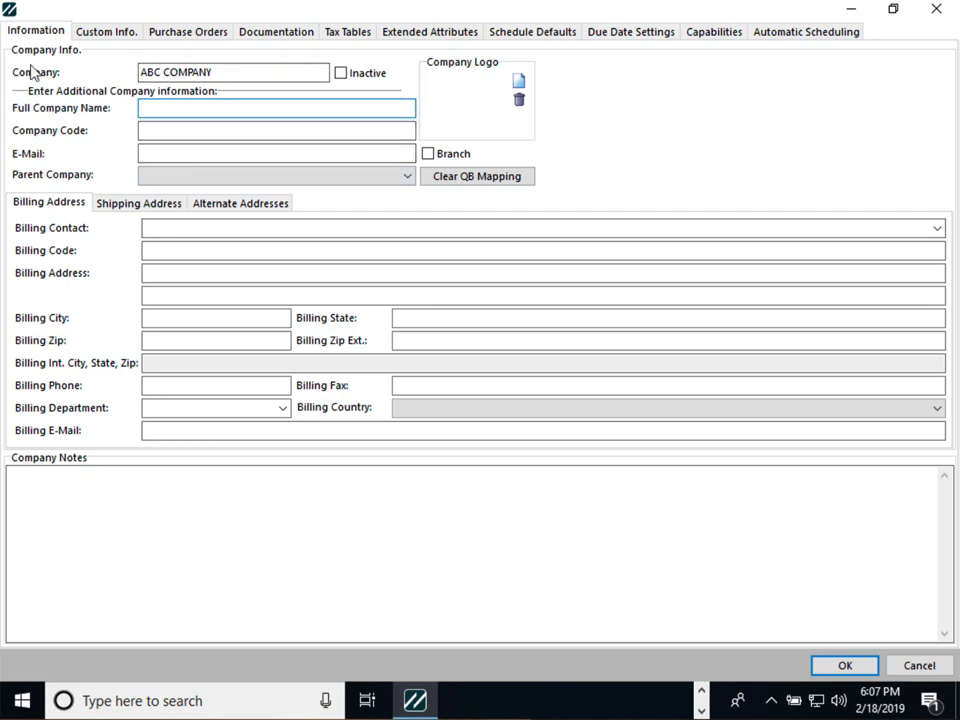
pyautogui.moveTo(147, 72); pyautogui.dragTo(269, 75)
pyautogui.click(269, 75)
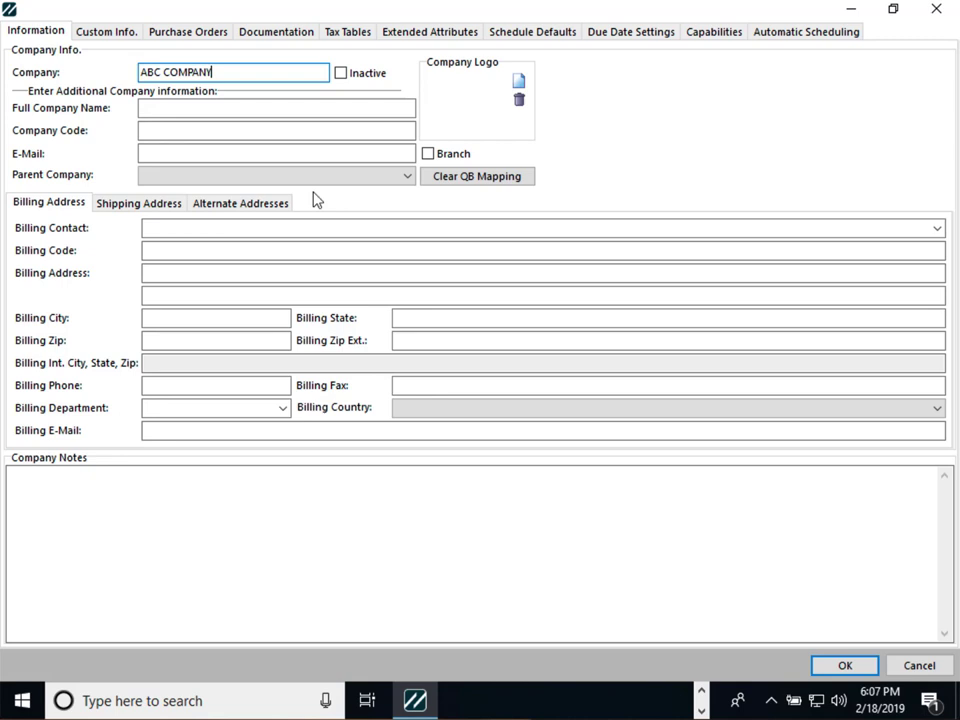
pyautogui.click(341, 74)
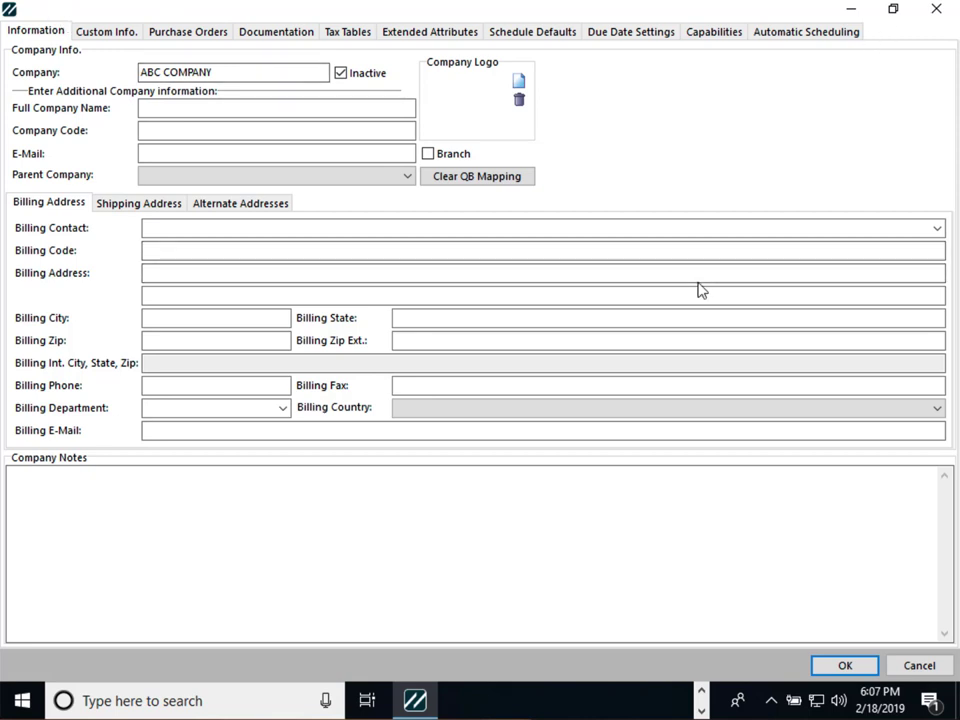
pyautogui.click(342, 74)
# Step: Examine the company's three pages of custom fields, the company status options and the extended attributes
pyautogui.click(120, 33)
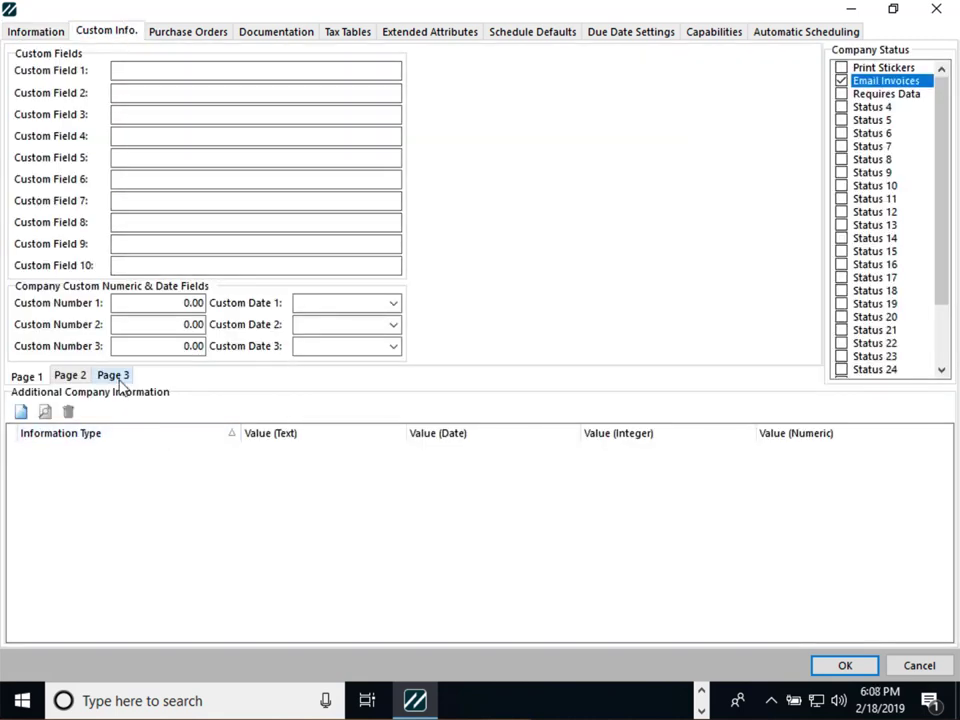
pyautogui.click(87, 378)
pyautogui.click(36, 378)
pyautogui.click(70, 377)
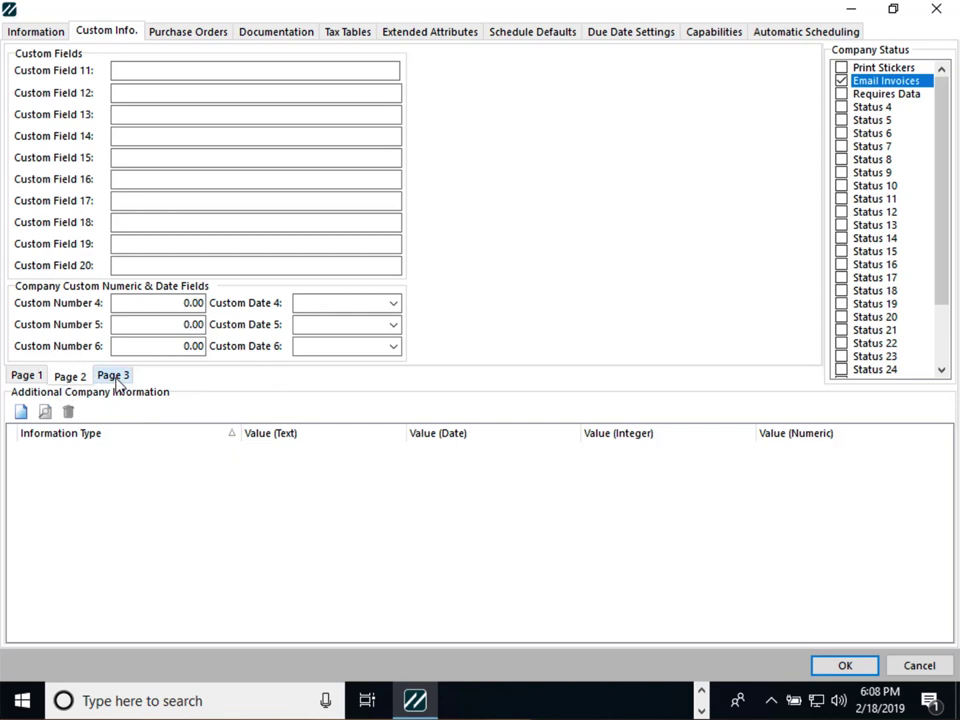
pyautogui.click(113, 377)
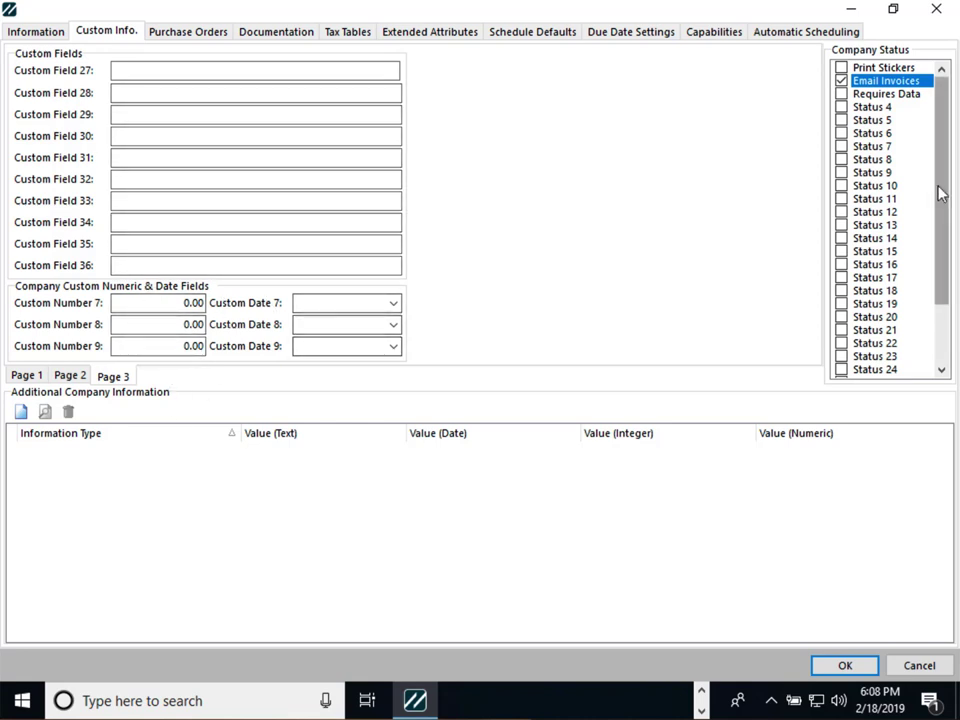
pyautogui.click(942, 315)
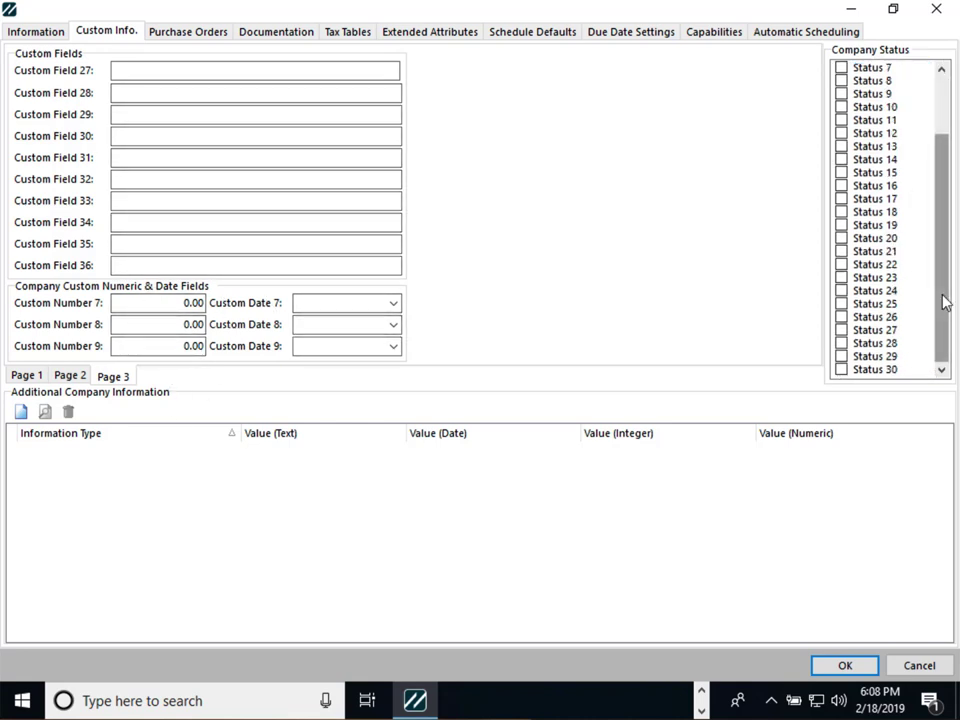
pyautogui.moveTo(943, 300); pyautogui.dragTo(943, 157)
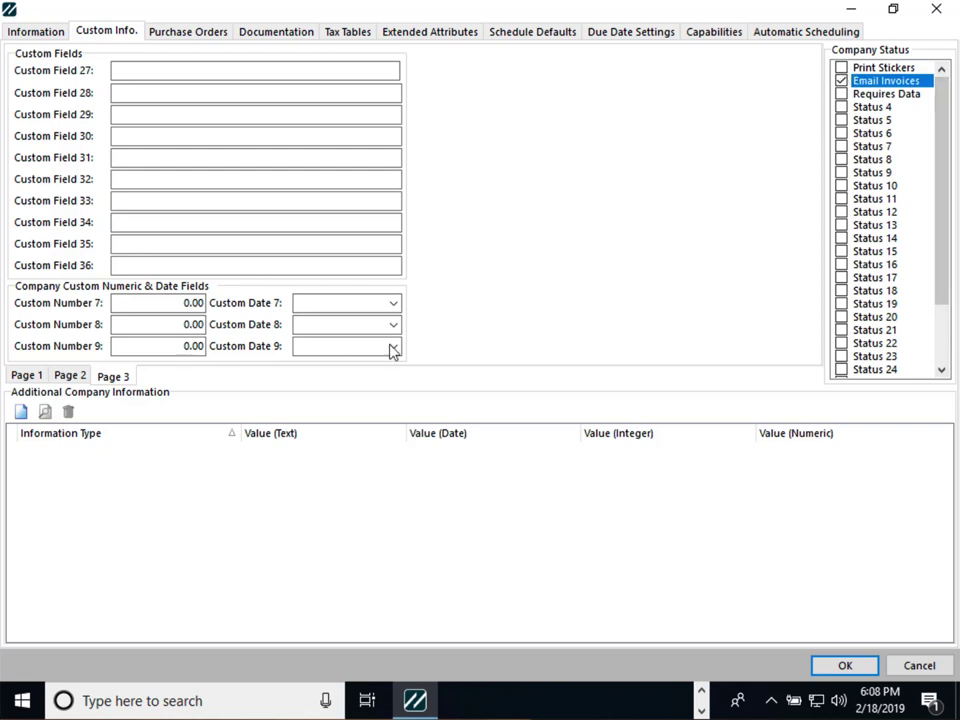
pyautogui.click(70, 375)
pyautogui.click(26, 375)
pyautogui.click(113, 376)
pyautogui.click(431, 40)
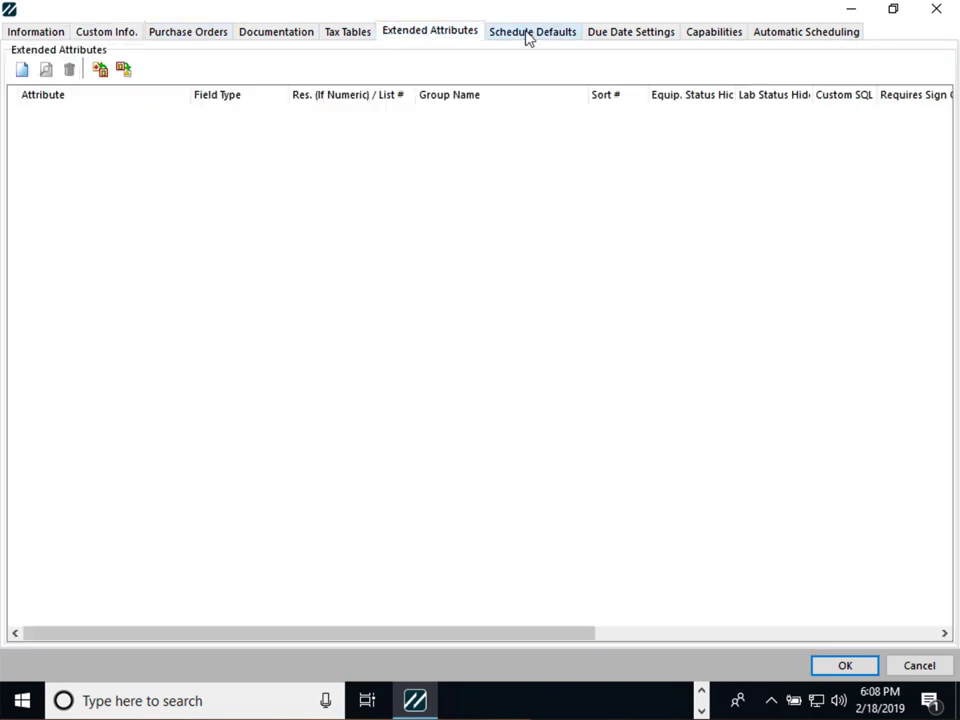
# Step: Add a schedule default rule named CALIPER with the schedule type CALIBRATION
pyautogui.click(529, 36)
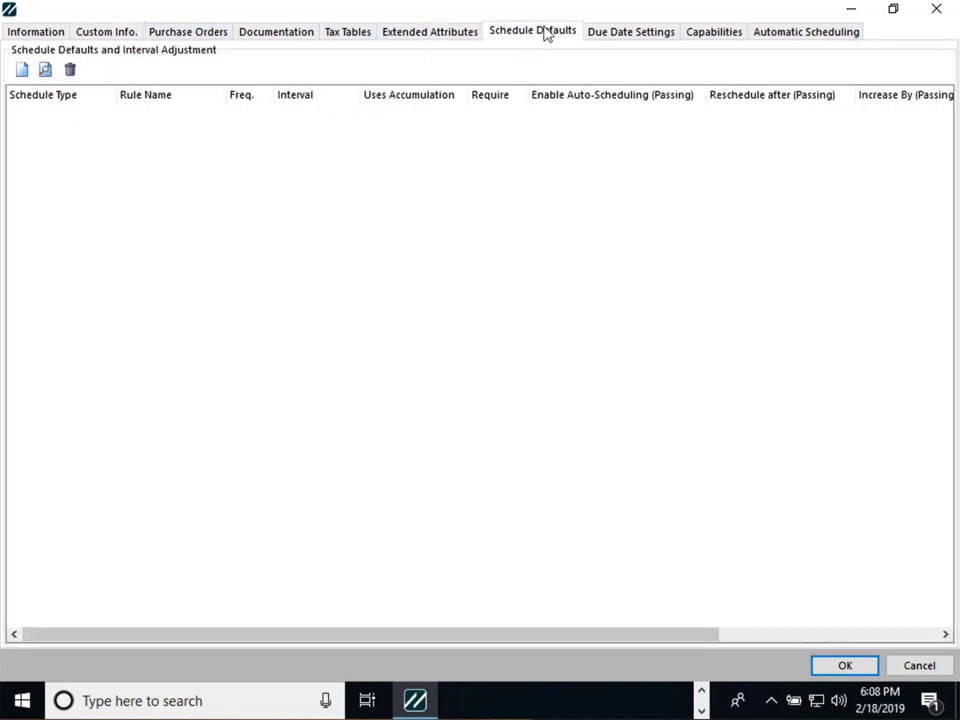
pyautogui.click(19, 71)
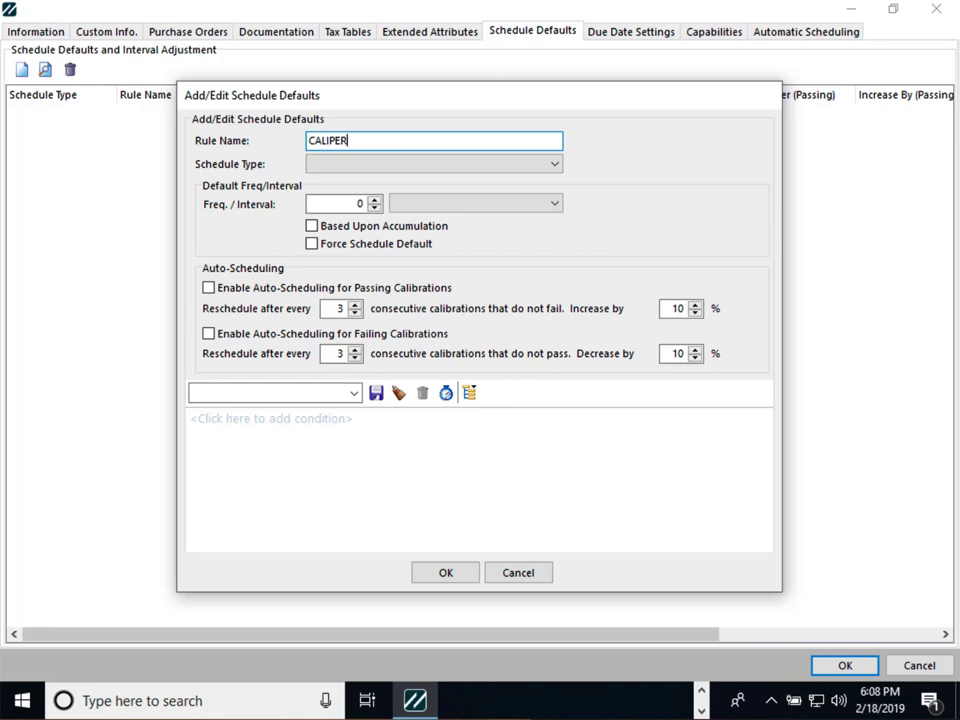
pyautogui.click(358, 166)
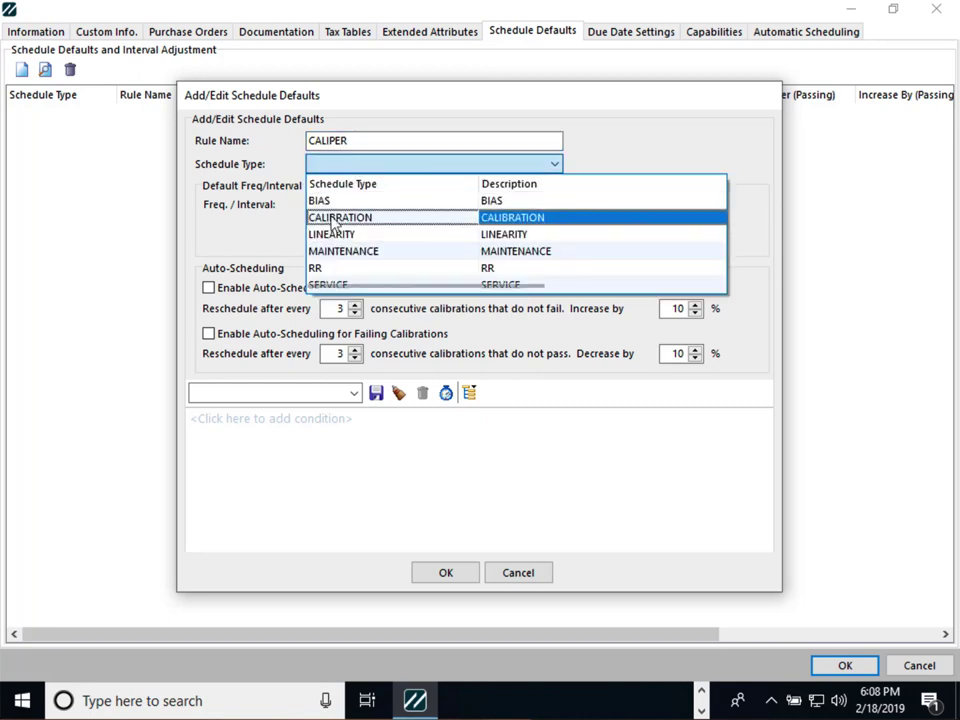
pyautogui.click(334, 222)
# Step: Set the CALIPER rule's default frequency and interval to 6 Months
pyautogui.click(348, 205)
pyautogui.moveTo(348, 205); pyautogui.dragTo(378, 204)
pyautogui.click(376, 208)
pyautogui.write('6')
pyautogui.click(435, 205)
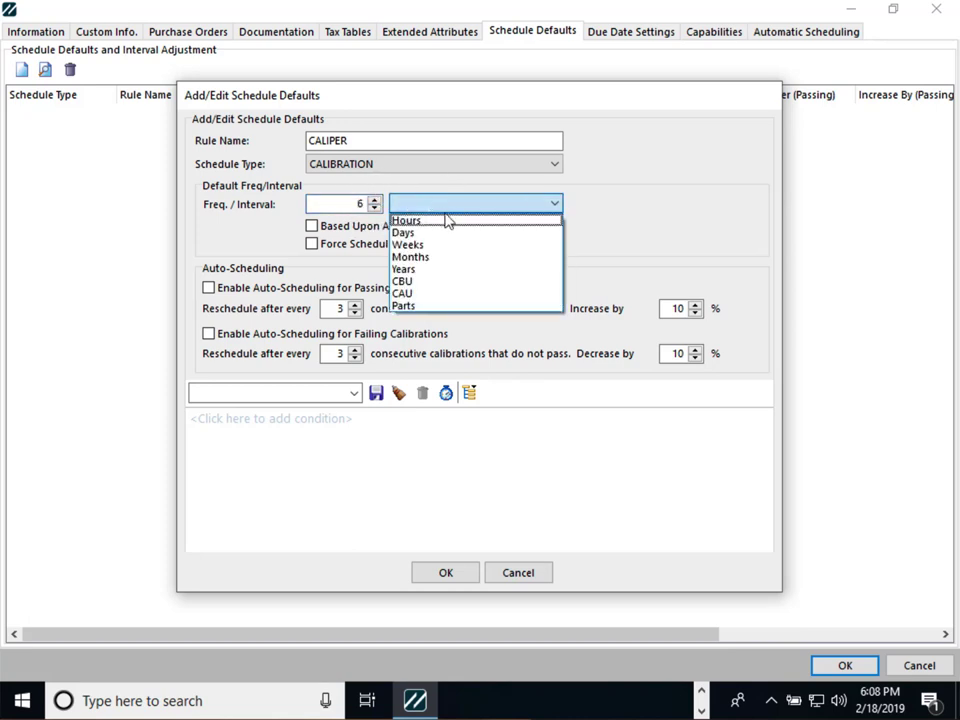
pyautogui.click(410, 257)
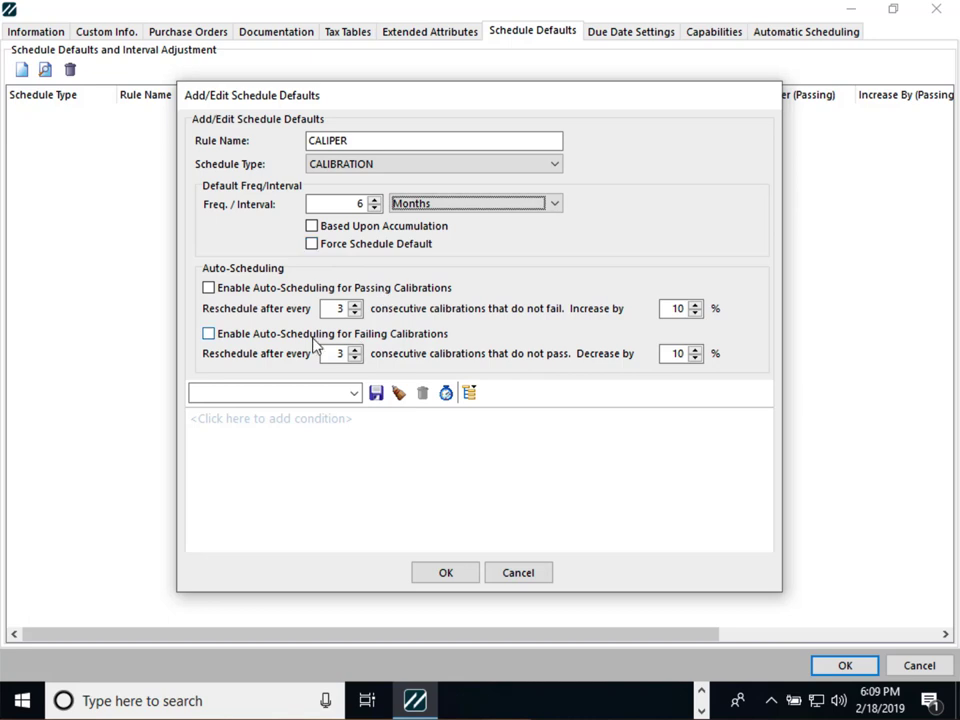
# Step: Add a condition to the rule so that Type is (exactly) CALIPER
pyautogui.click(240, 440)
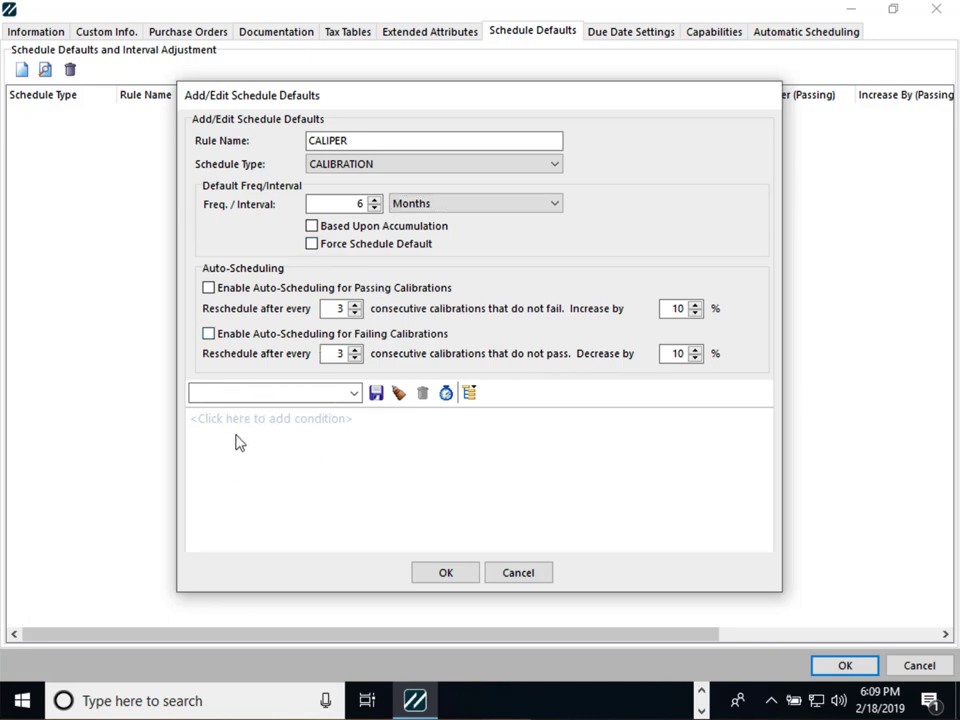
pyautogui.click(231, 420)
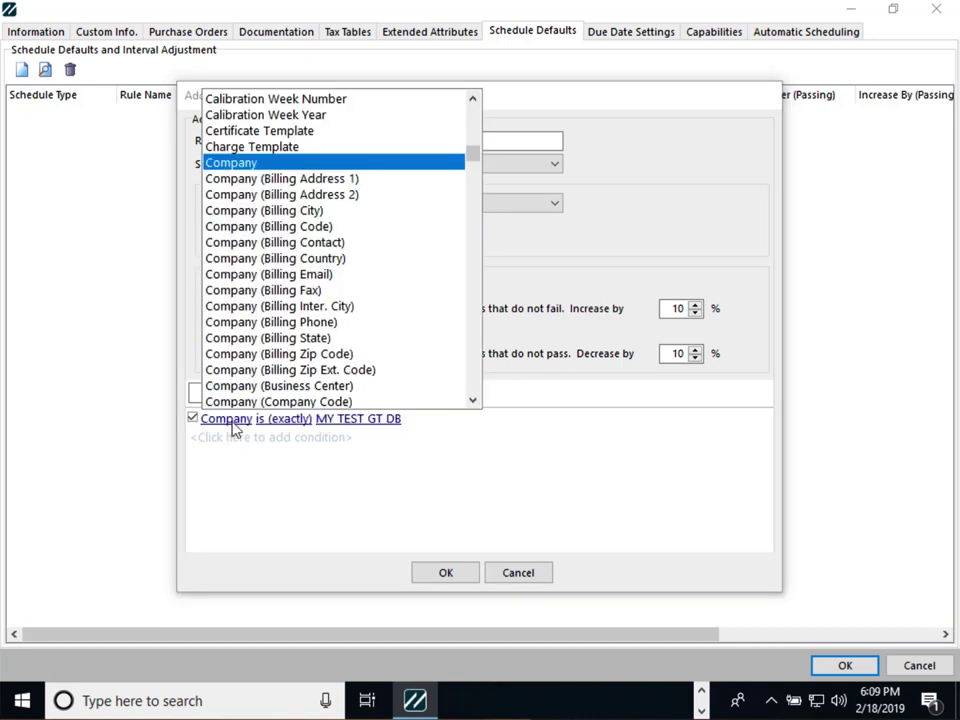
pyautogui.write('type')
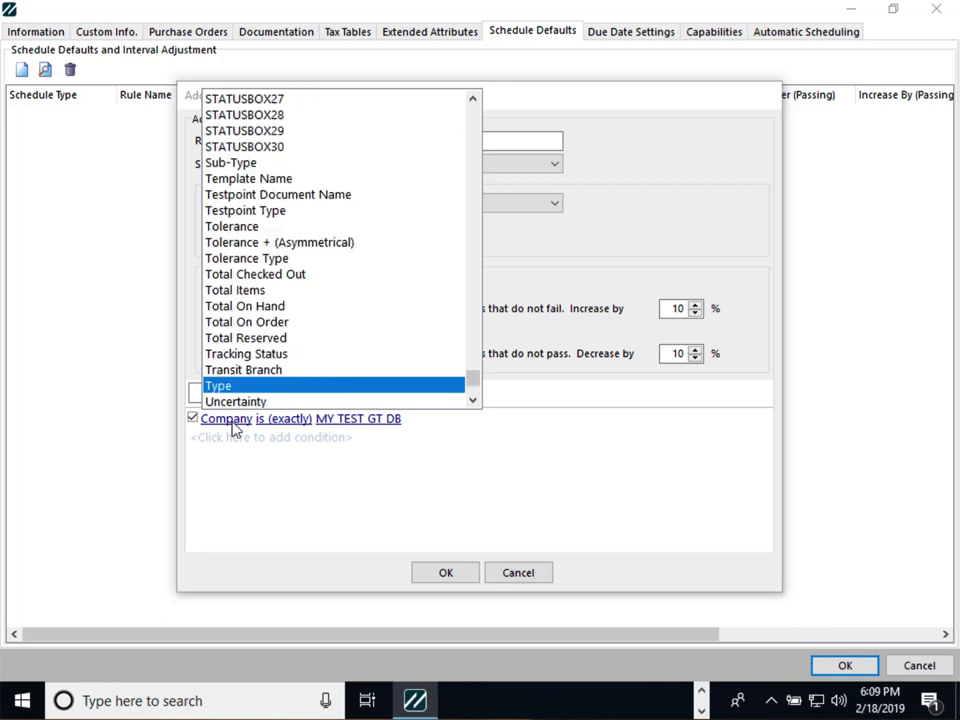
pyautogui.press('Return')
pyautogui.click(299, 419)
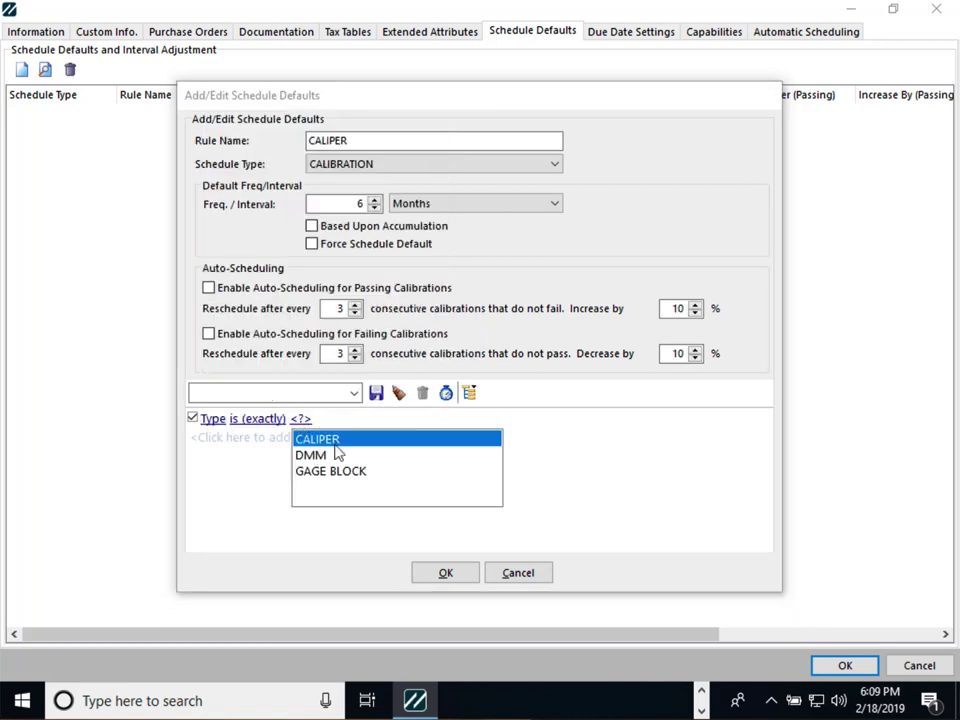
pyautogui.click(334, 440)
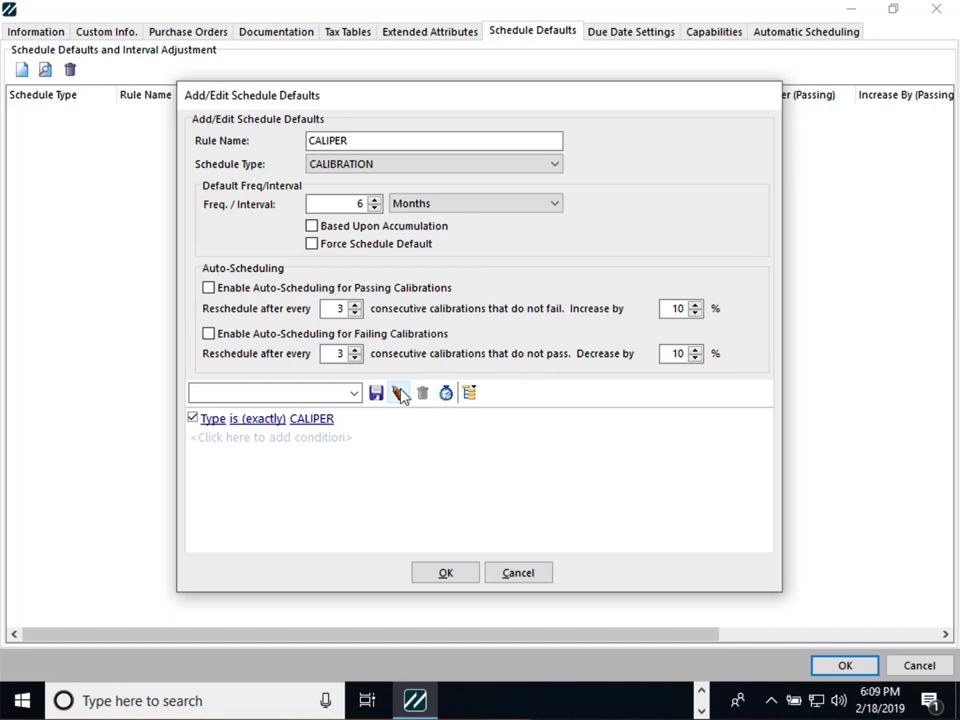
# Step: Enable auto-scheduling for both passing and failing calibrations and save the CALIPER rule
pyautogui.click(209, 289)
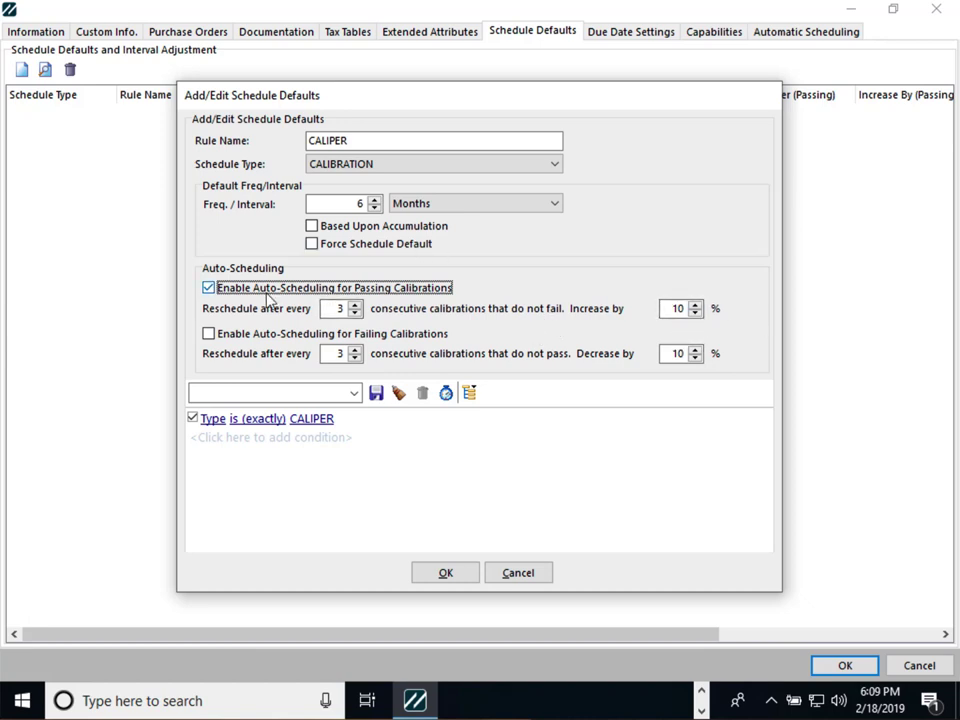
pyautogui.click(209, 335)
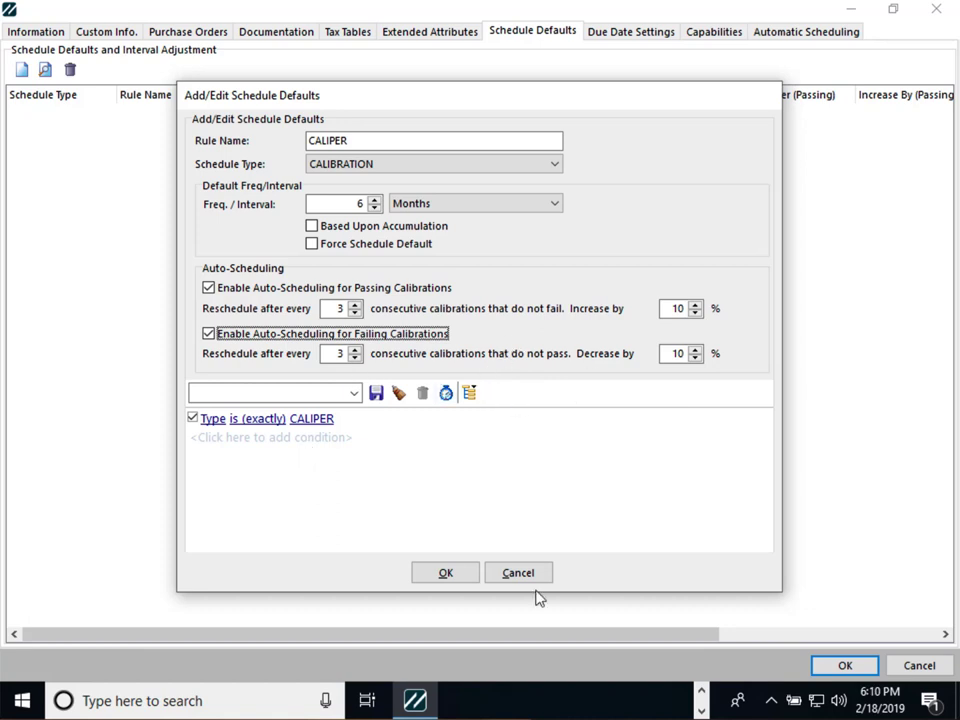
pyautogui.click(452, 572)
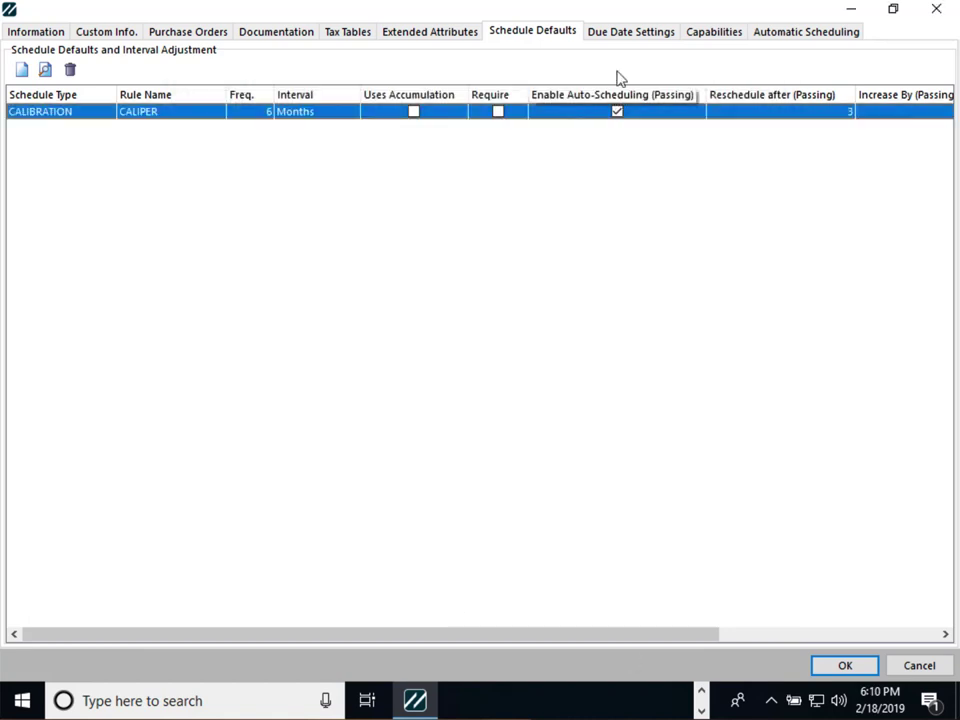
# Step: Turn off the system-wide due date options for this company and skip Saturday and Sunday
pyautogui.click(619, 40)
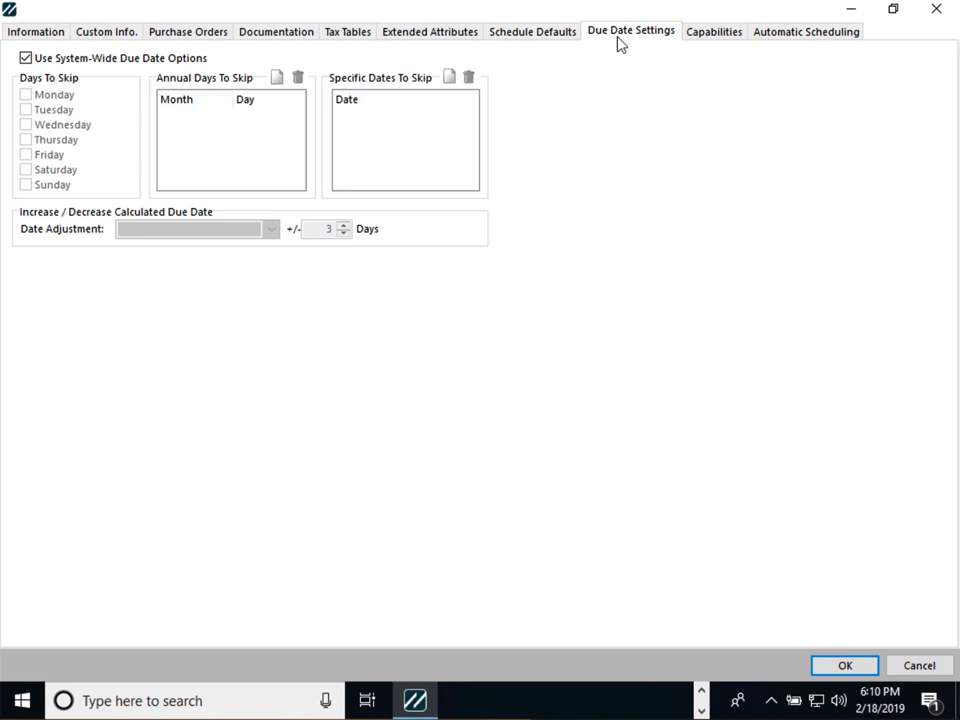
pyautogui.click(27, 58)
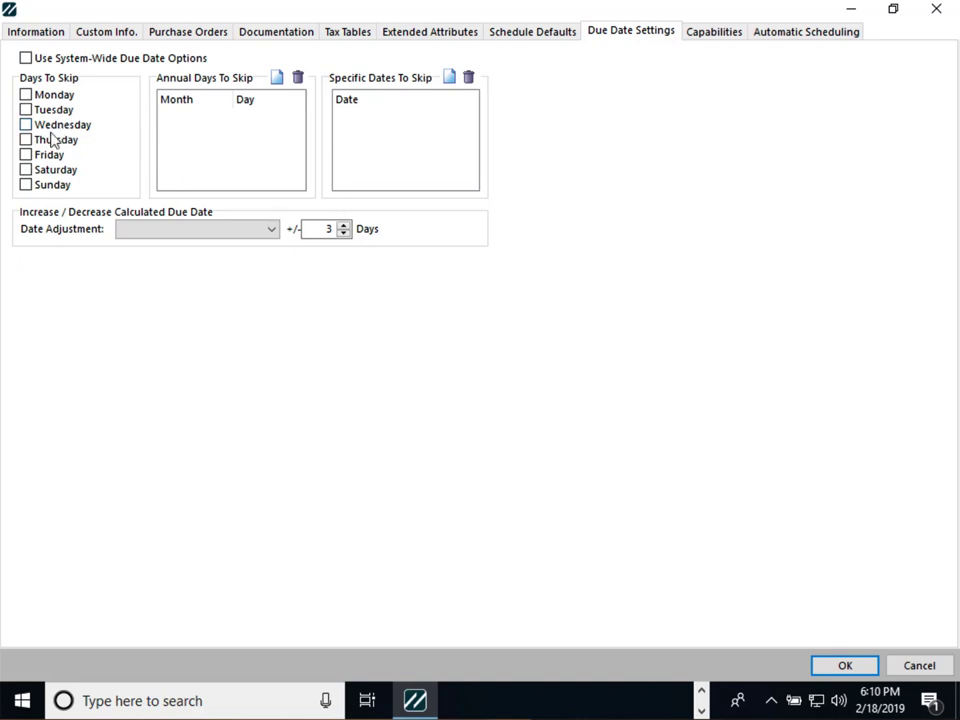
pyautogui.click(25, 170)
pyautogui.click(25, 185)
# Step: Set the calculated due date adjustment to End of Month with a tolerance of 0 days
pyautogui.click(199, 229)
pyautogui.click(190, 295)
pyautogui.click(333, 232)
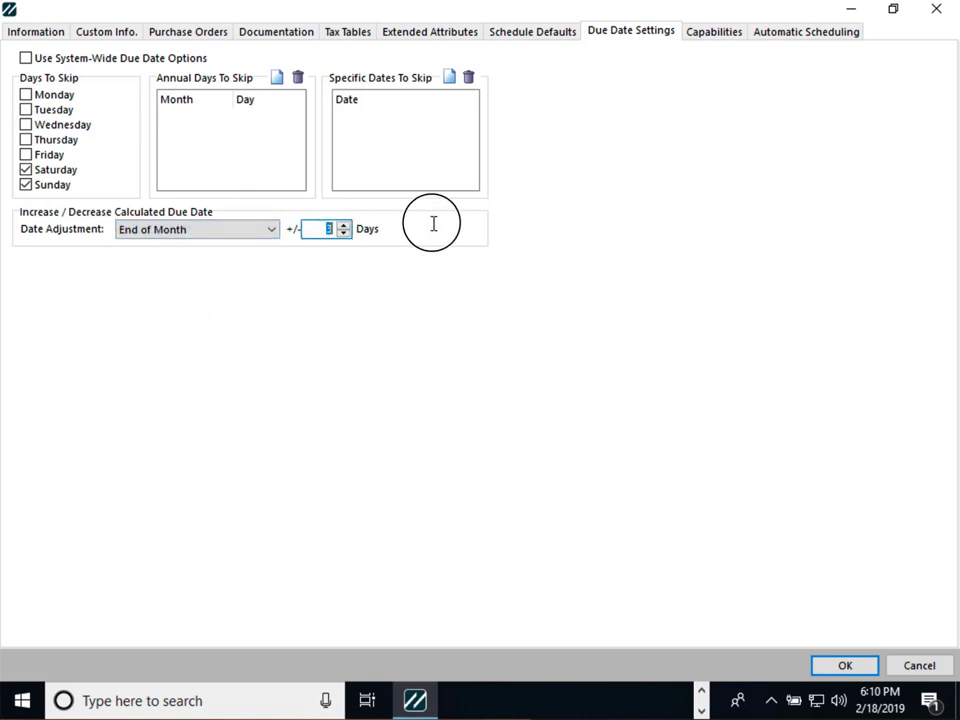
pyautogui.doubleClick(331, 229)
pyautogui.click(344, 234)
pyautogui.click(344, 234)
pyautogui.click(344, 234)
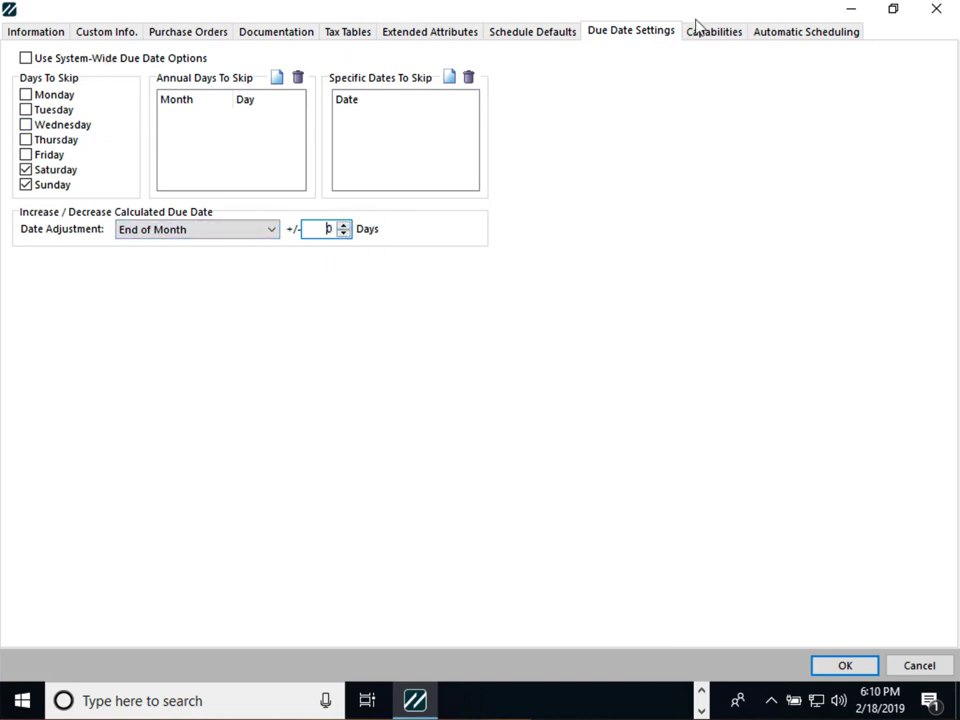
pyautogui.click(719, 40)
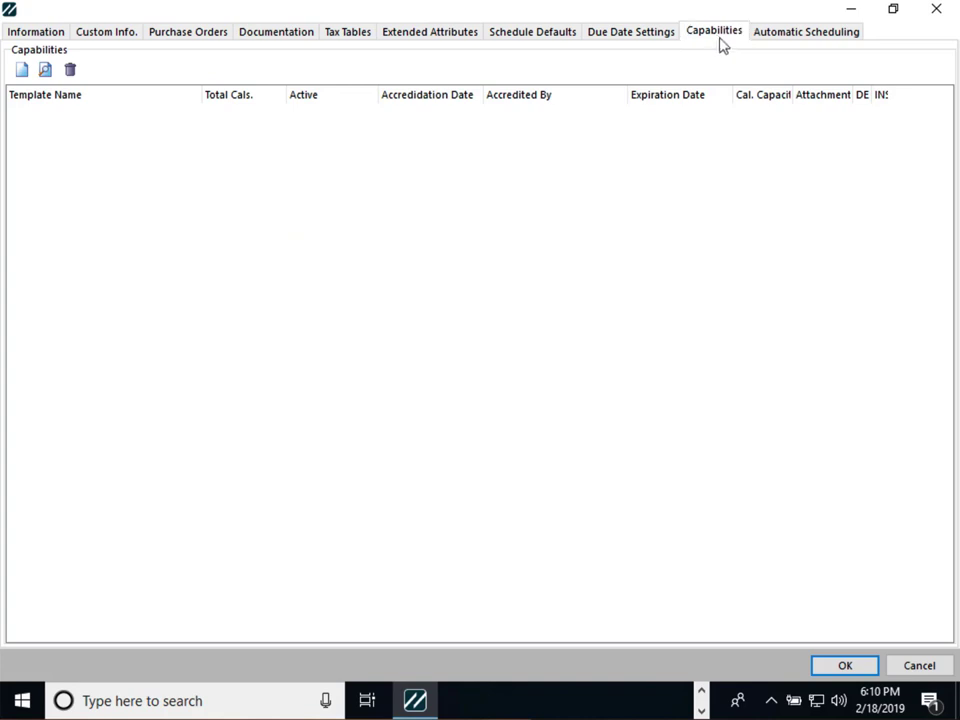
pyautogui.click(20, 70)
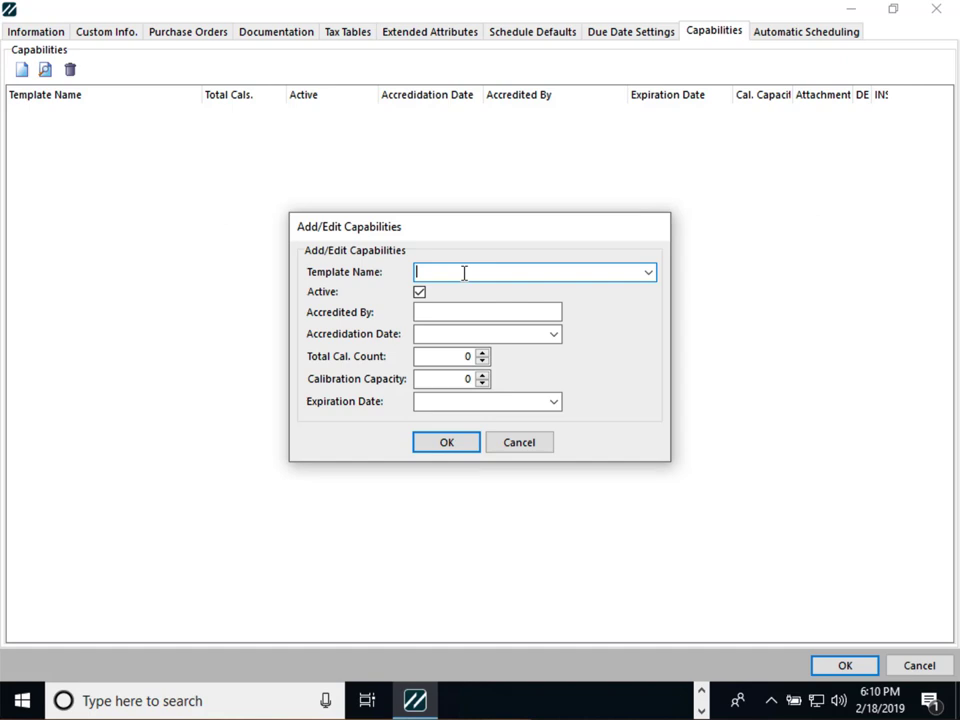
pyautogui.click(652, 274)
pyautogui.click(607, 249)
pyautogui.click(560, 273)
pyautogui.click(514, 289)
pyautogui.click(453, 332)
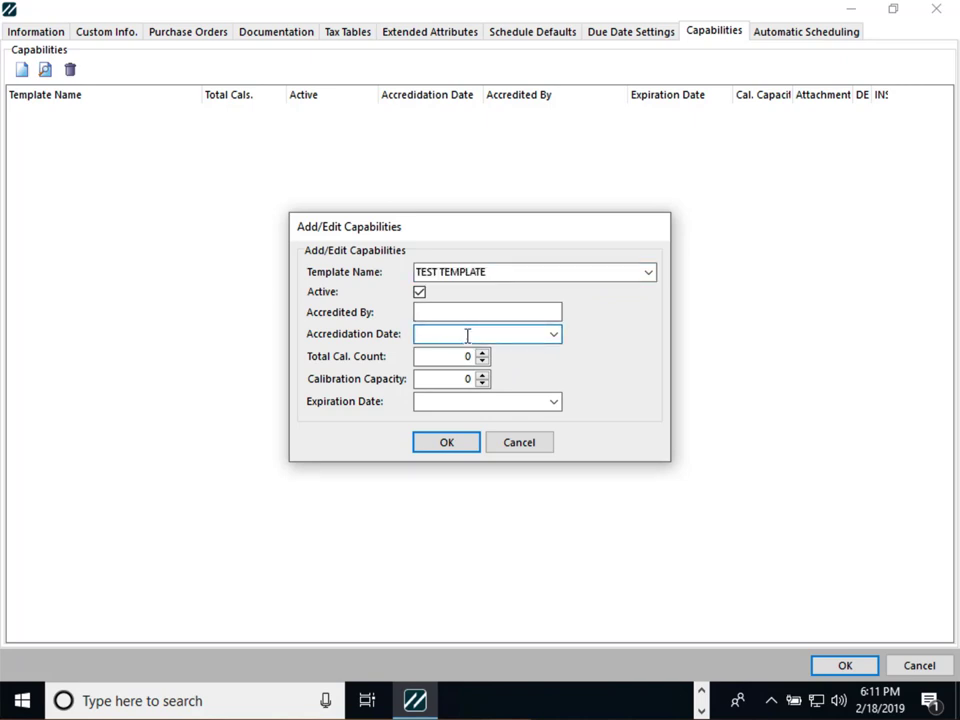
pyautogui.click(445, 356)
pyautogui.click(482, 385)
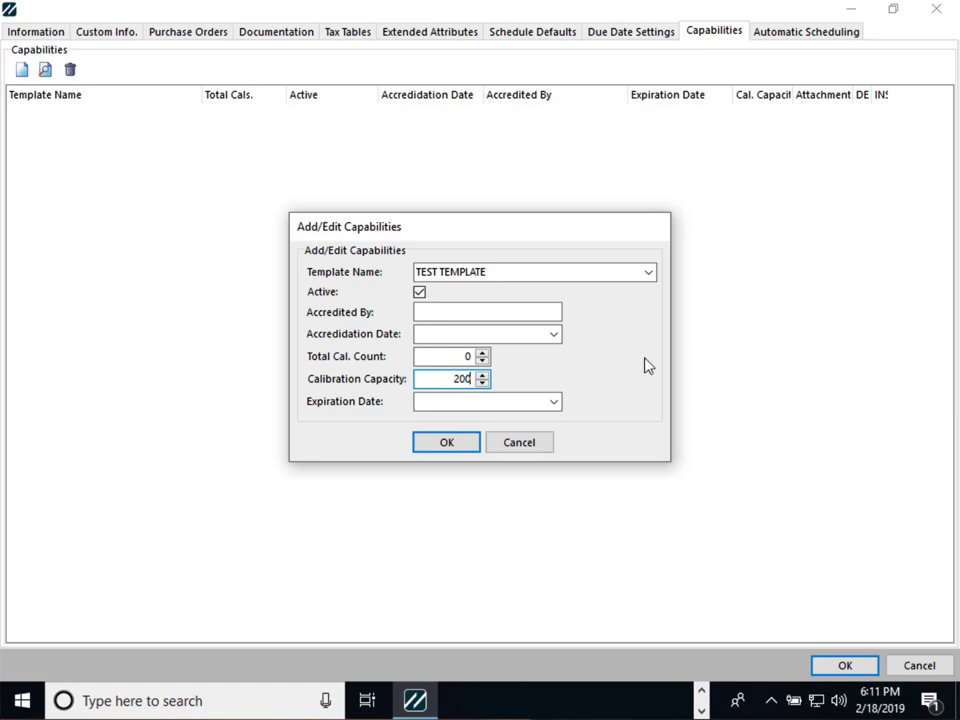
pyautogui.hotkey('shift', 'Tab')
pyautogui.hotkey('shift', 'Tab')
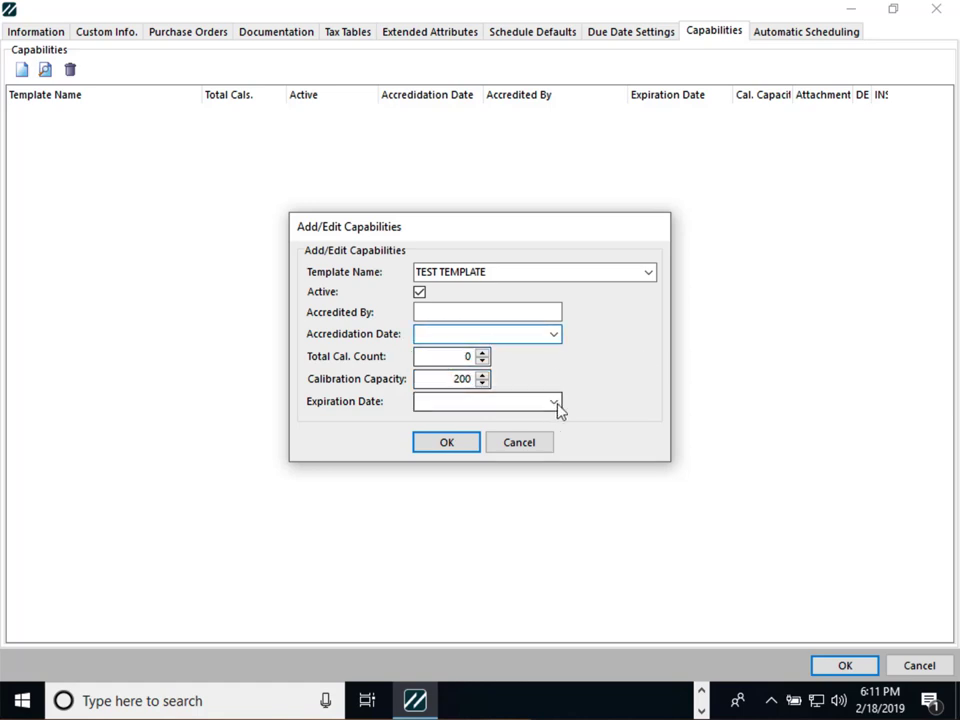
pyautogui.click(504, 448)
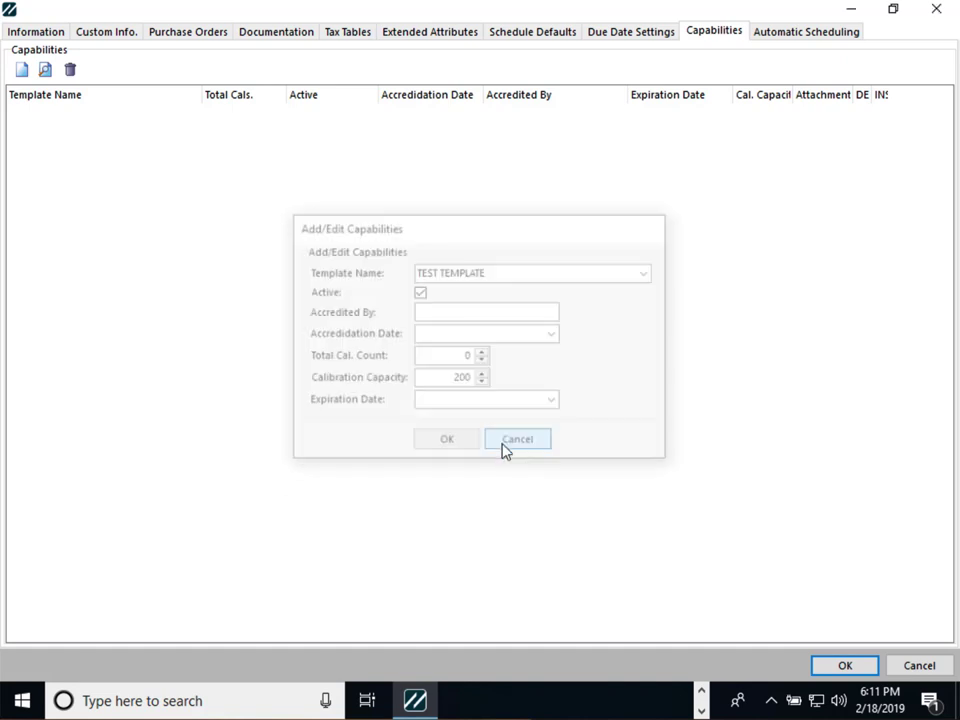
# Step: Set the company's default branch for automatic scheduling to TEST BRANCH
pyautogui.click(768, 33)
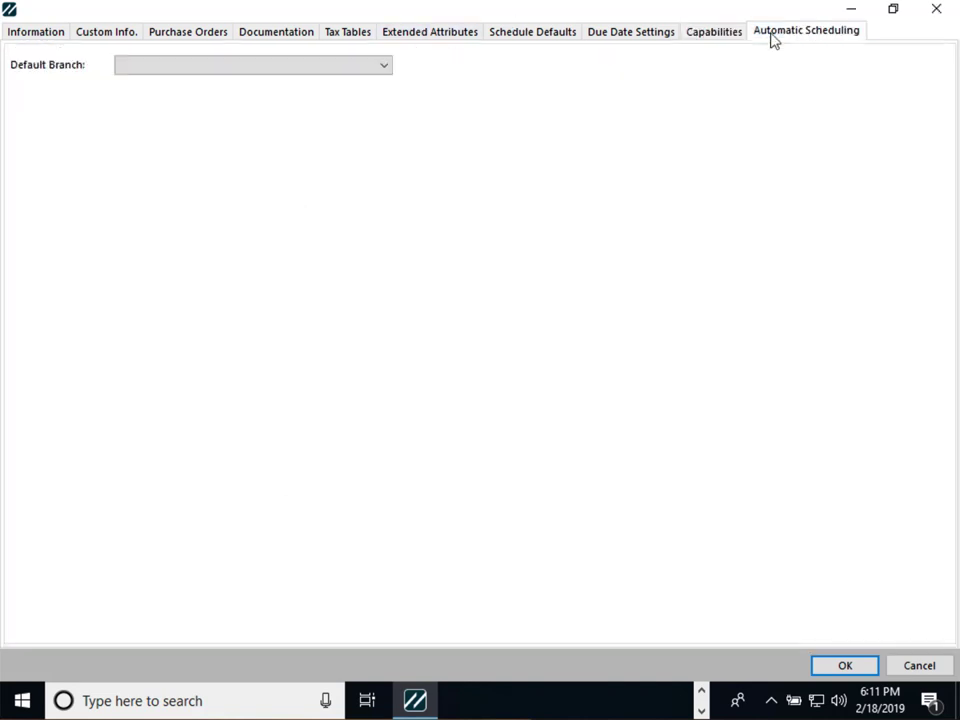
pyautogui.click(389, 70)
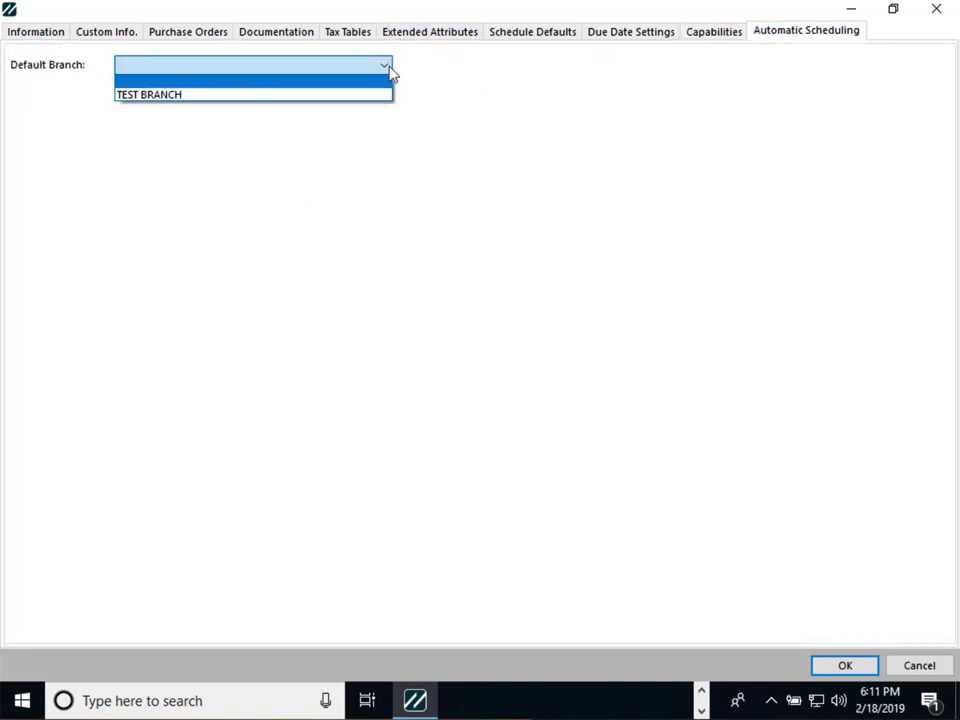
pyautogui.click(360, 94)
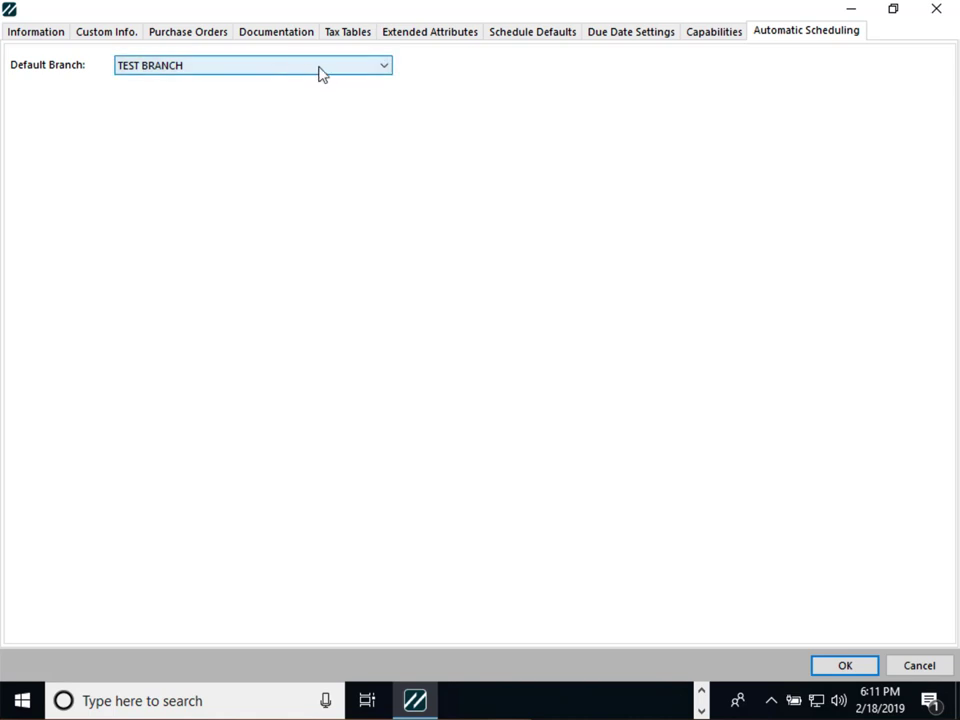
pyautogui.click(209, 70)
pyautogui.click(209, 70)
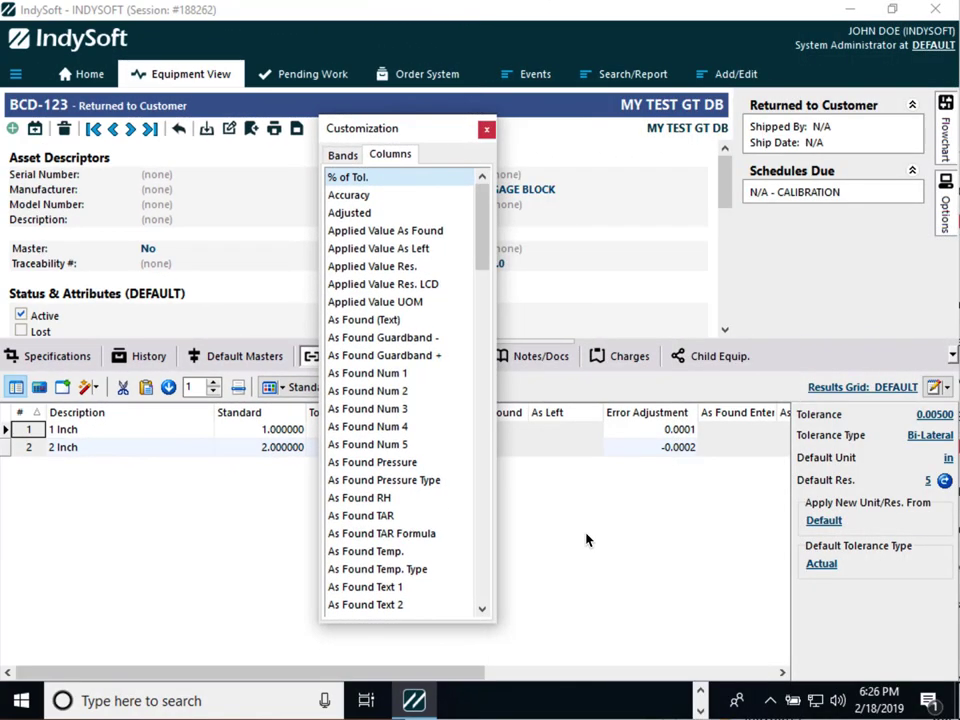
# Step: Close the column customization list and review the Error Adjustment values of the 1 Inch and 2 Inch test points
pyautogui.moveTo(362, 133); pyautogui.dragTo(476, 133)
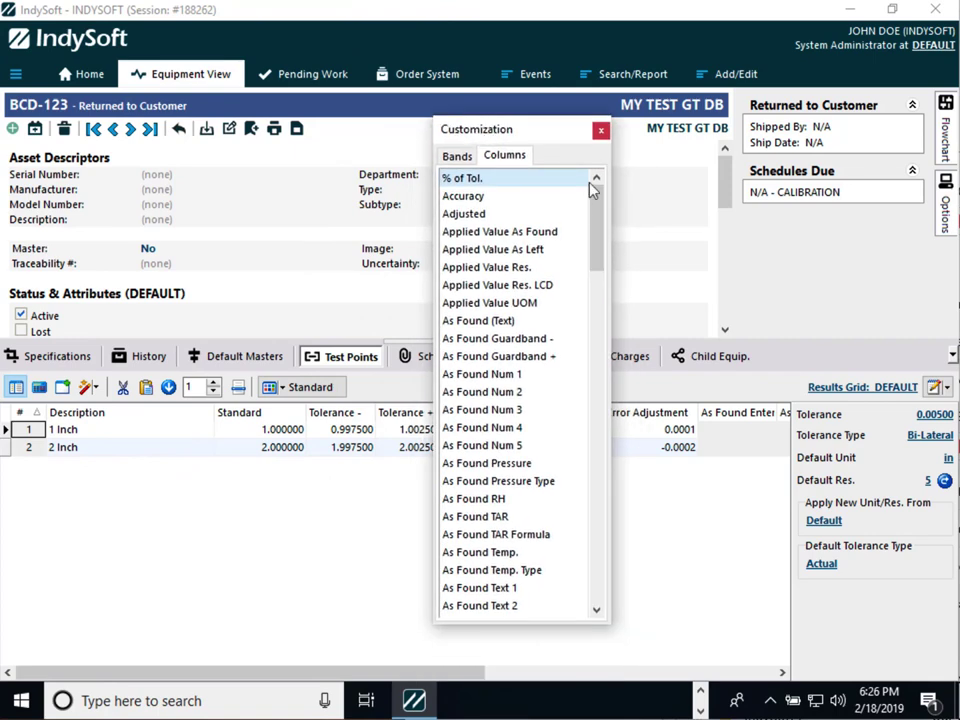
pyautogui.click(601, 131)
pyautogui.moveTo(429, 672); pyautogui.dragTo(478, 671)
pyautogui.click(544, 433)
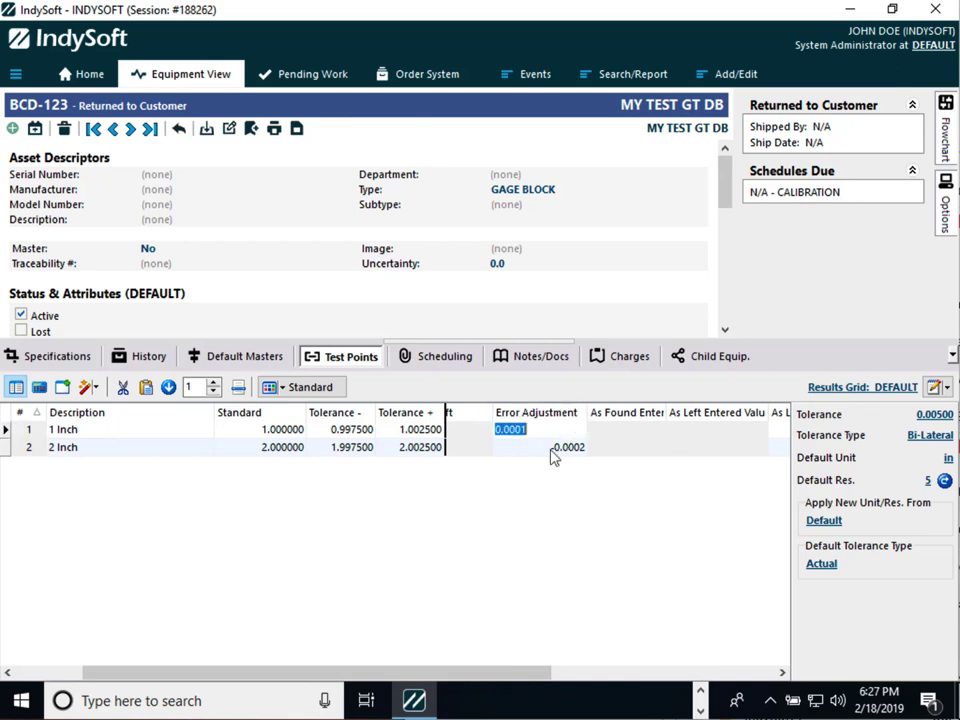
pyautogui.click(552, 449)
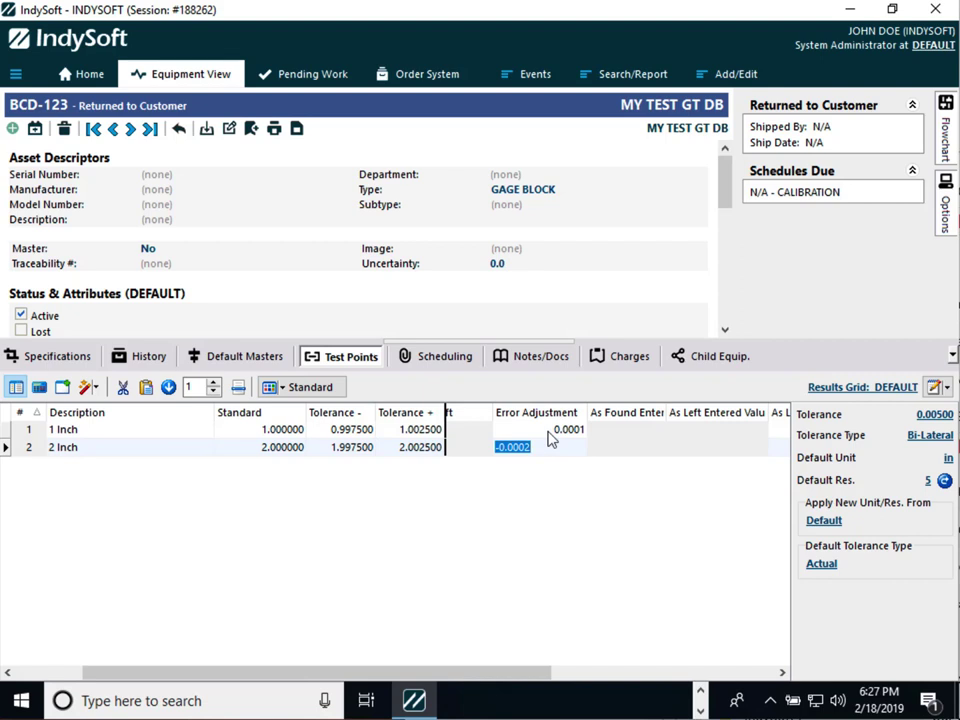
pyautogui.click(548, 430)
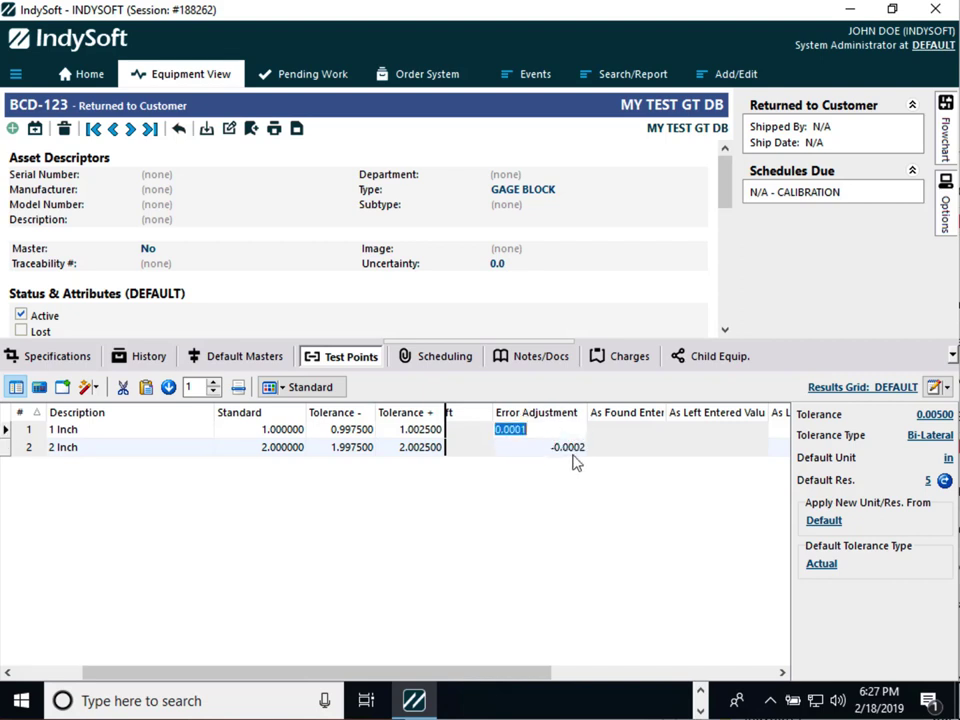
# Step: Examine the entered value, modified and total seconds columns in the test points grid of BCD-123
pyautogui.moveTo(390, 671); pyautogui.dragTo(439, 671)
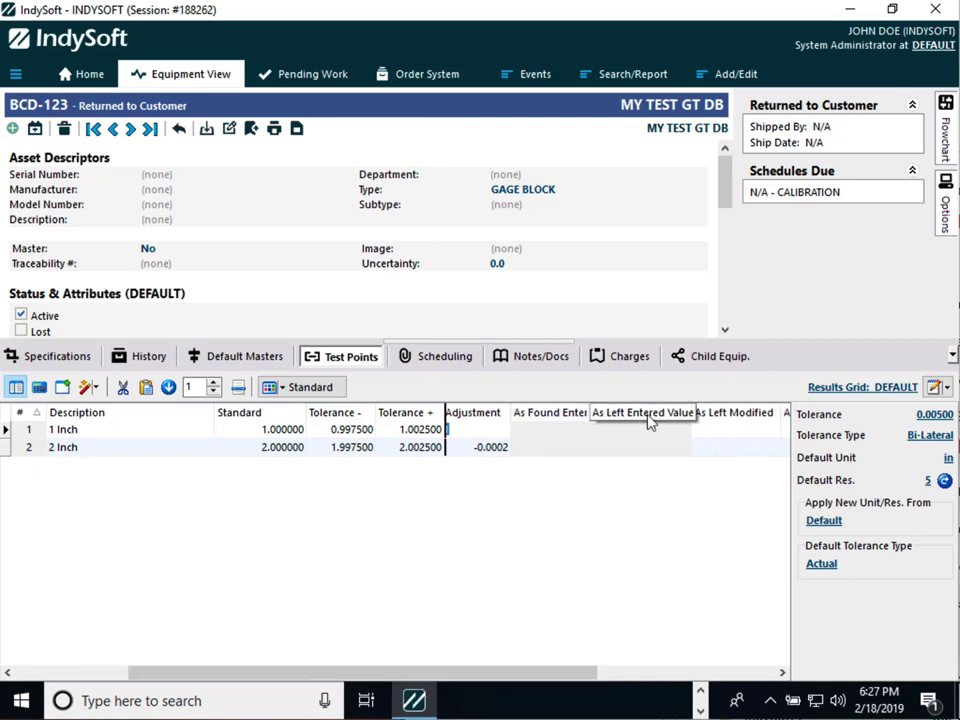
pyautogui.moveTo(536, 671); pyautogui.dragTo(452, 671)
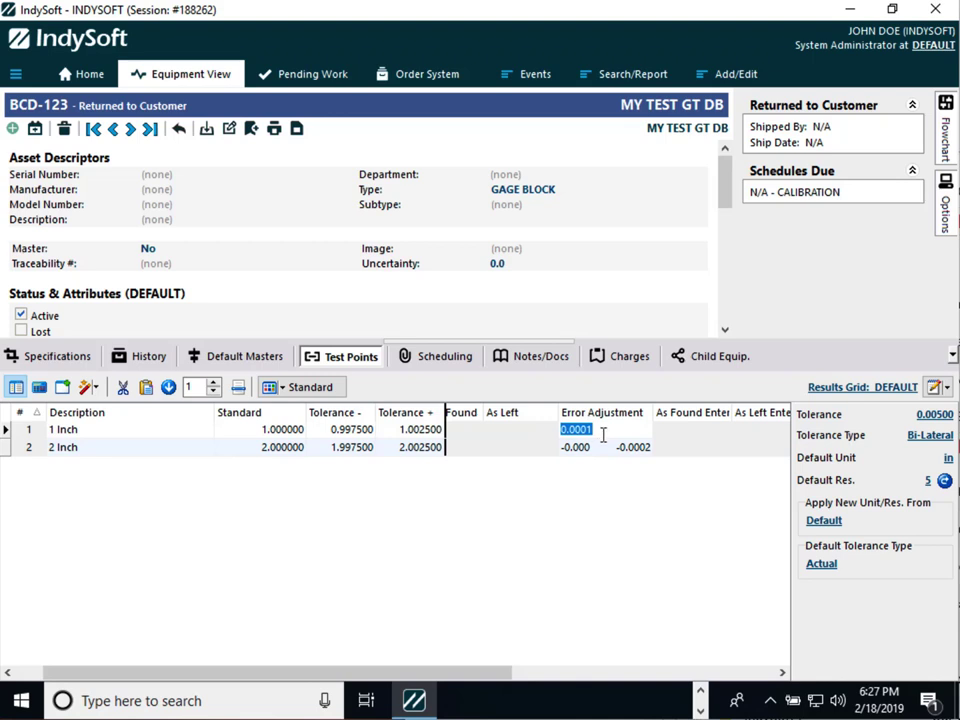
pyautogui.moveTo(486, 674); pyautogui.dragTo(561, 684)
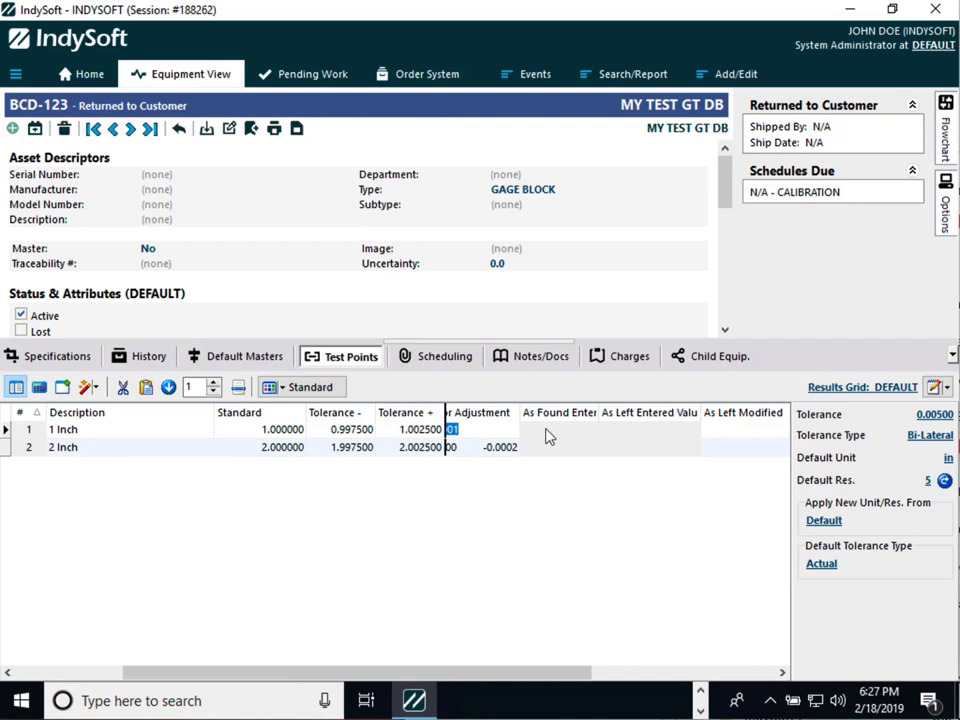
pyautogui.moveTo(566, 675); pyautogui.dragTo(700, 680)
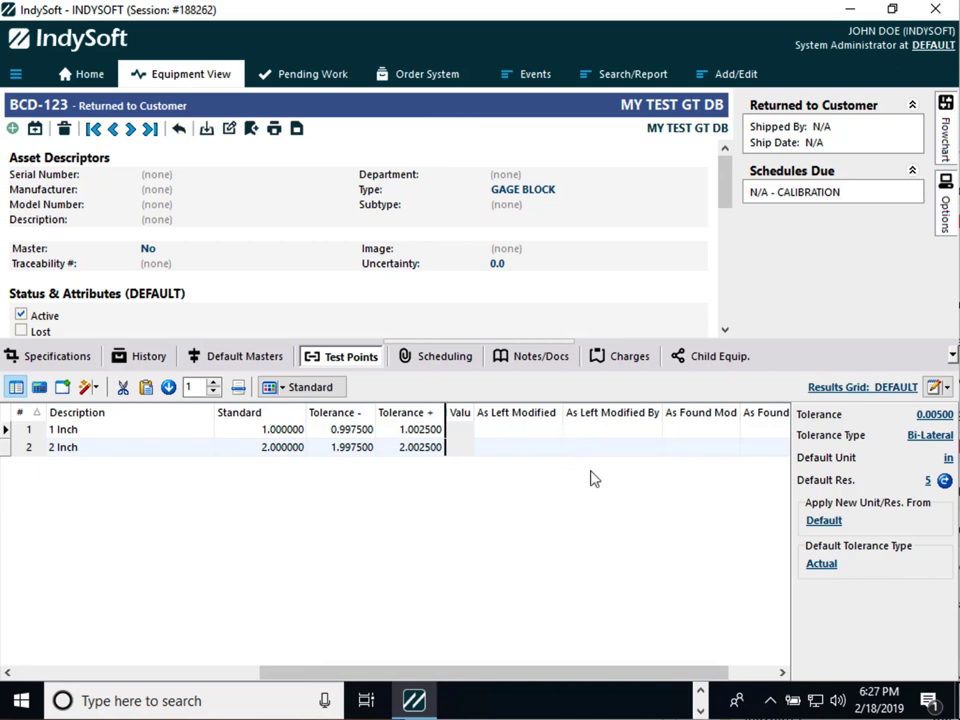
pyautogui.moveTo(606, 671); pyautogui.dragTo(671, 681)
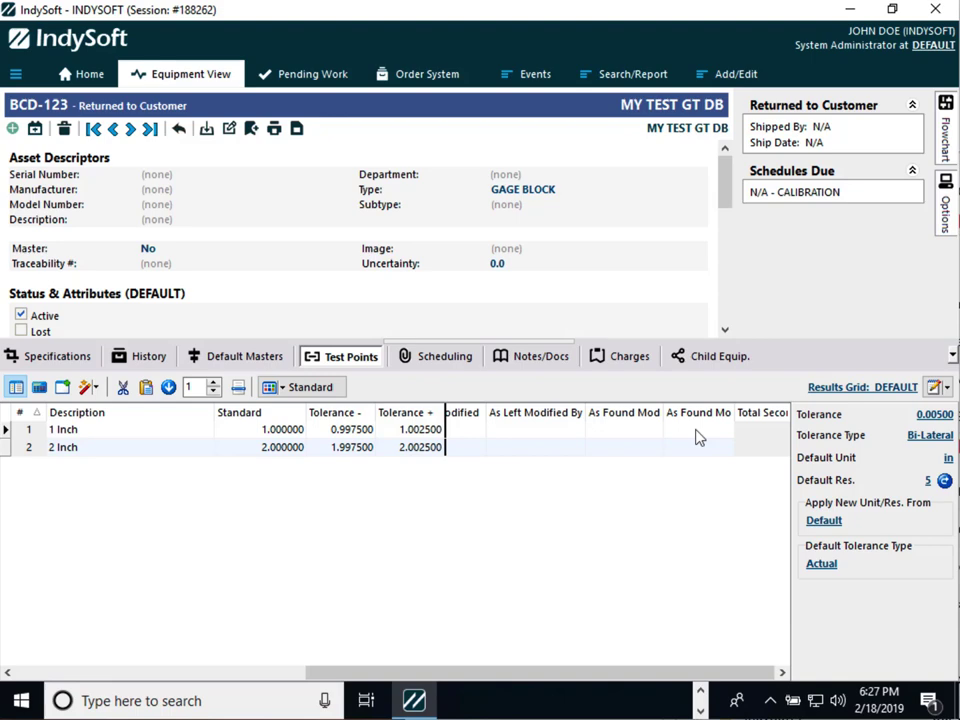
# Step: Open the list of available columns for the test points grid and enlarge it to show more entries
pyautogui.rightClick(612, 494)
pyautogui.click(735, 51)
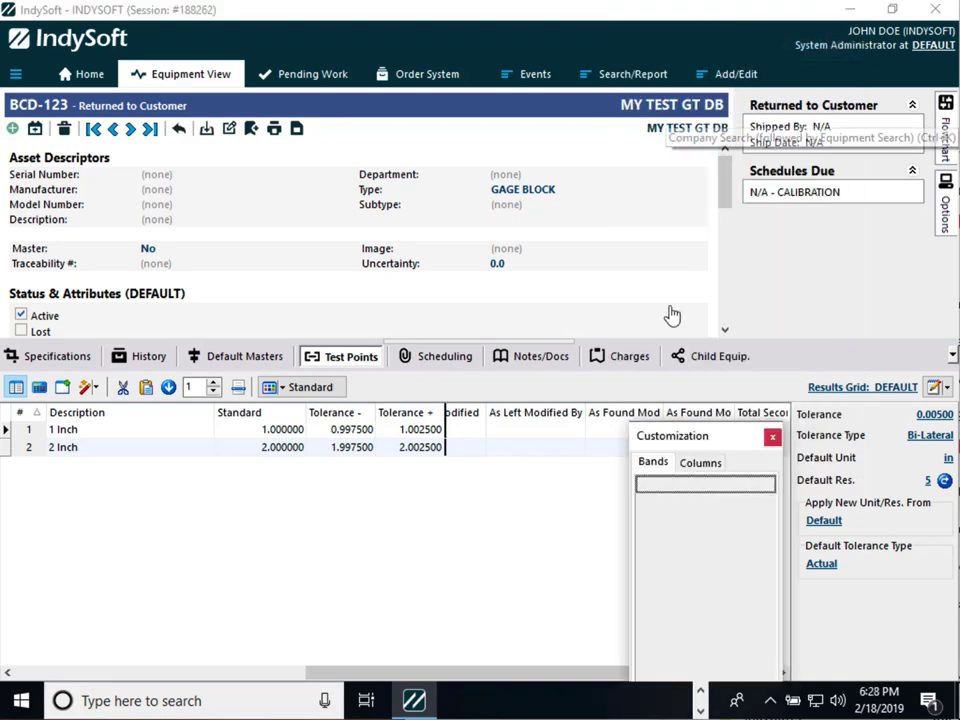
pyautogui.click(707, 462)
pyautogui.moveTo(713, 444); pyautogui.dragTo(451, 94)
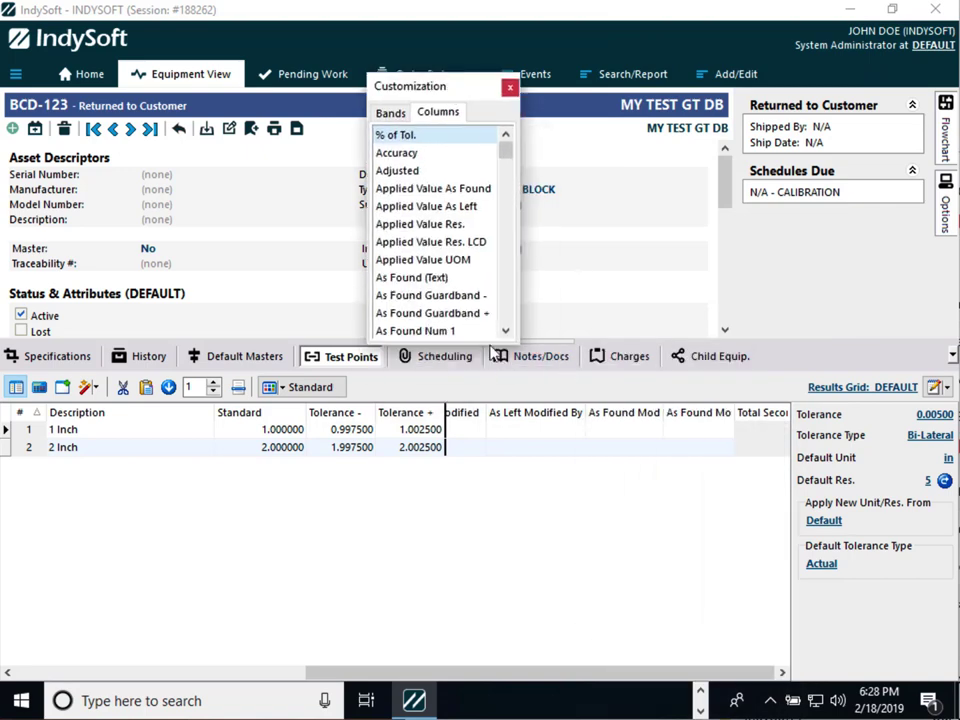
pyautogui.moveTo(489, 345); pyautogui.dragTo(546, 649)
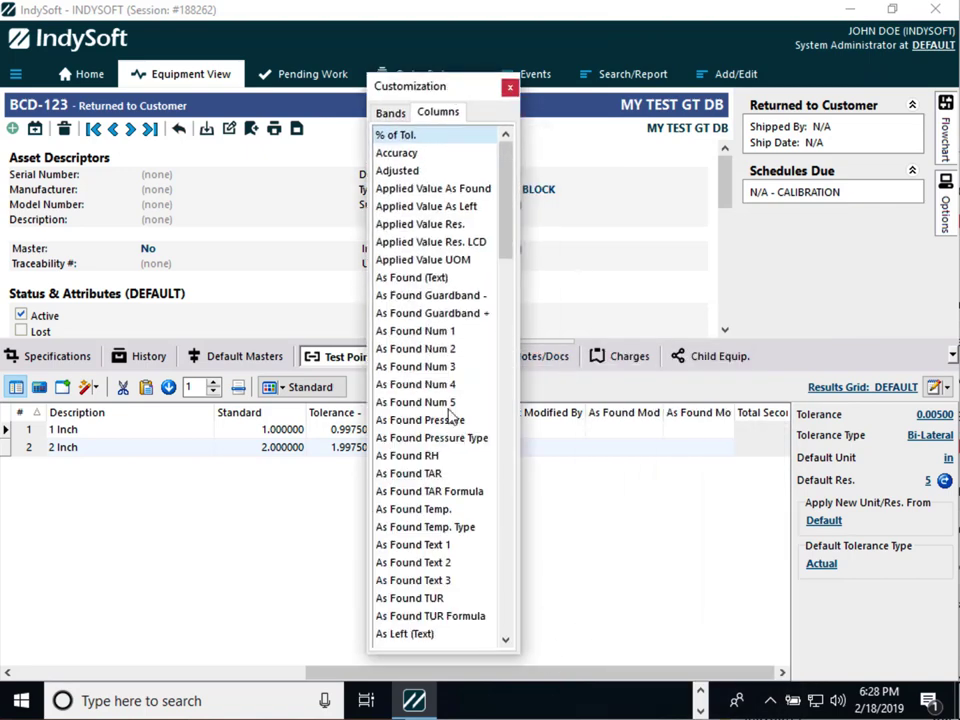
# Step: Look through the available As Found, As Left and custom columns, and close the column customization list
pyautogui.moveTo(437, 428); pyautogui.dragTo(497, 456)
pyautogui.click(481, 435)
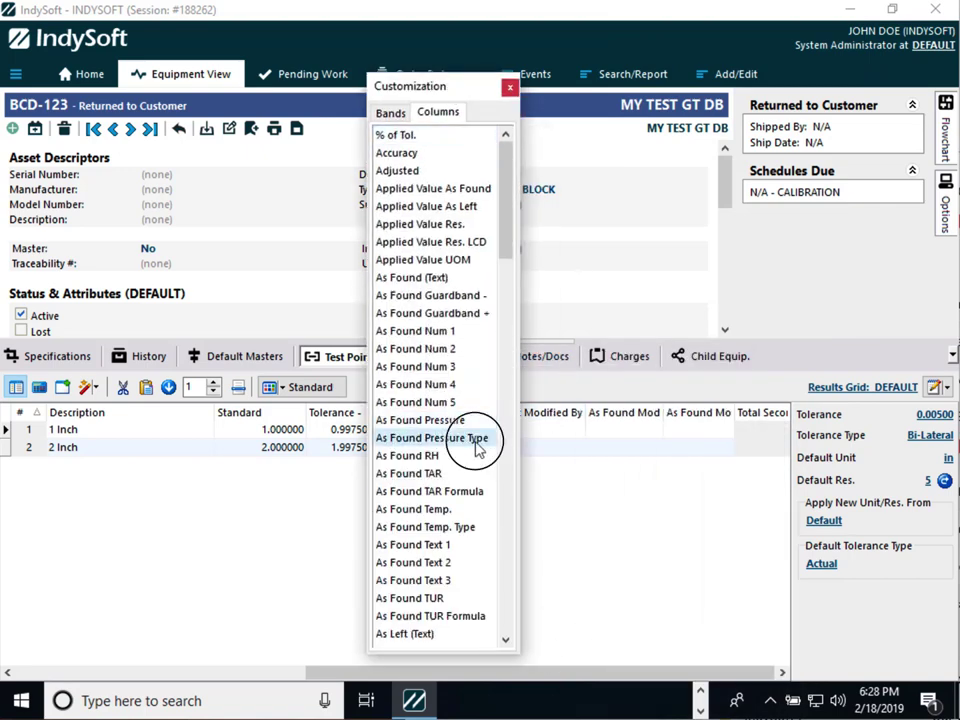
pyautogui.moveTo(505, 214); pyautogui.dragTo(522, 333)
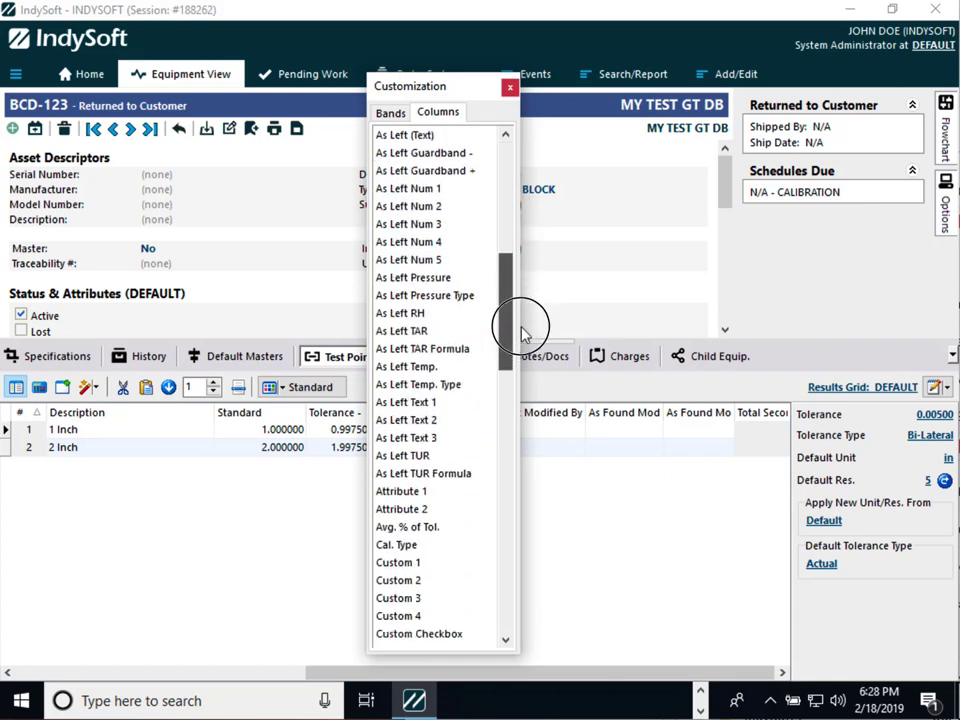
pyautogui.moveTo(512, 332); pyautogui.dragTo(495, 163)
pyautogui.click(447, 246)
pyautogui.click(447, 259)
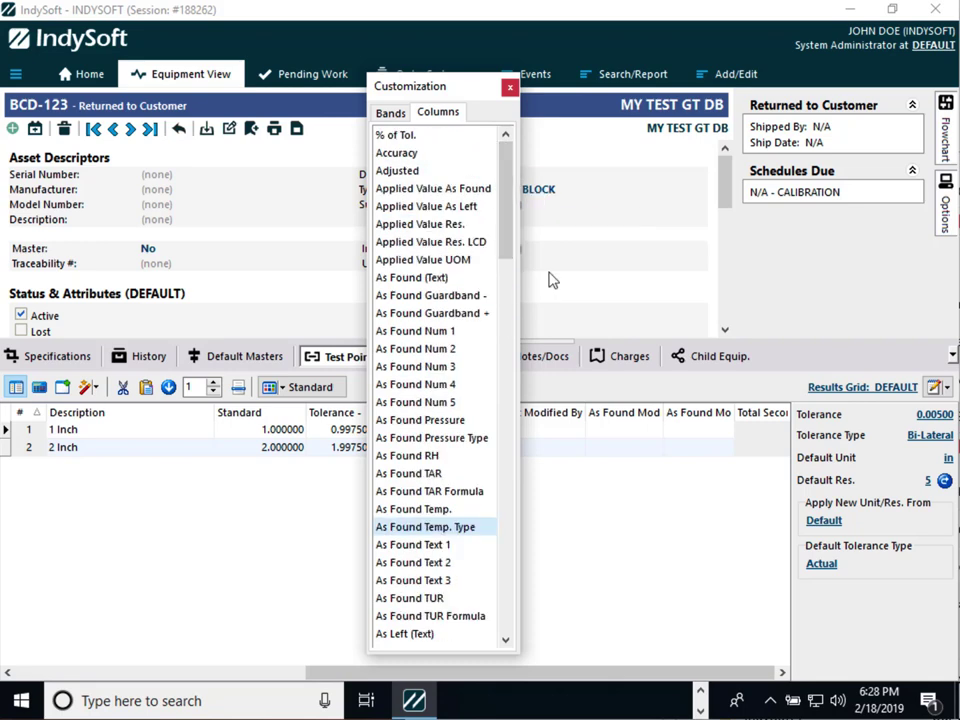
pyautogui.moveTo(505, 206); pyautogui.dragTo(550, 278)
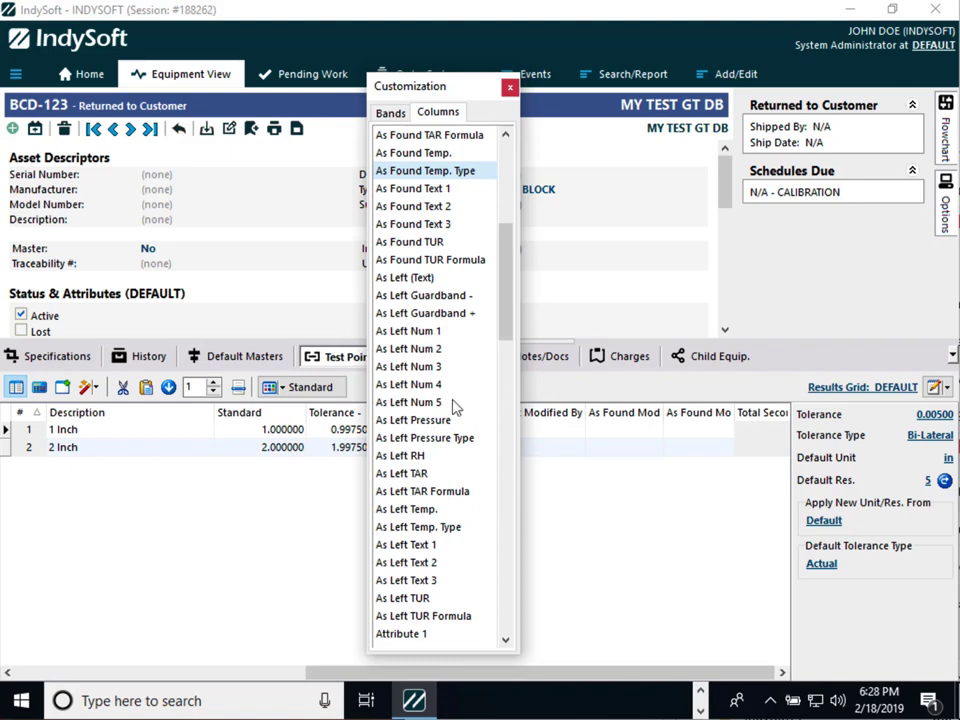
pyautogui.moveTo(512, 312); pyautogui.dragTo(519, 645)
pyautogui.click(509, 87)
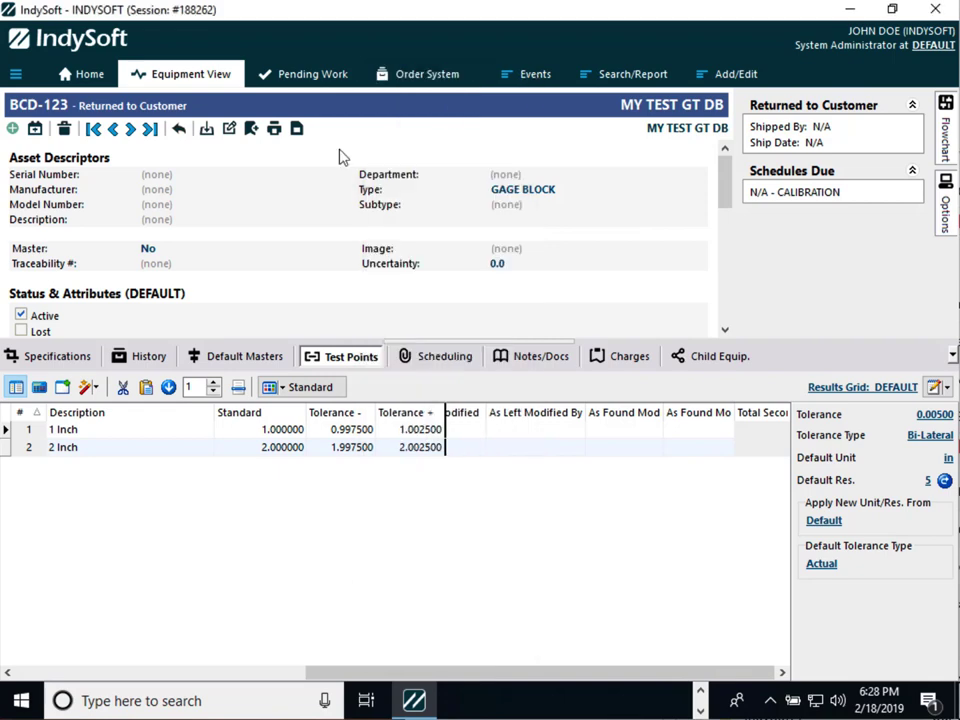
# Step: Start a calibration event for BCD-123, accept its default fields, advance to the calibration results and enlarge the window
pyautogui.click(522, 74)
pyautogui.click(506, 124)
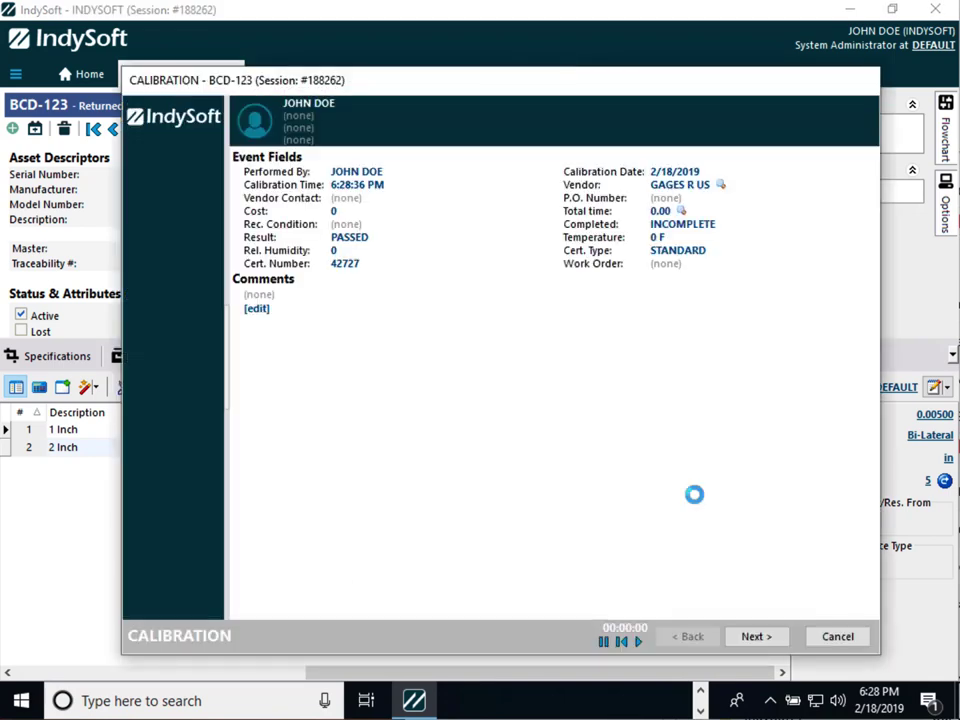
pyautogui.click(760, 637)
pyautogui.click(762, 638)
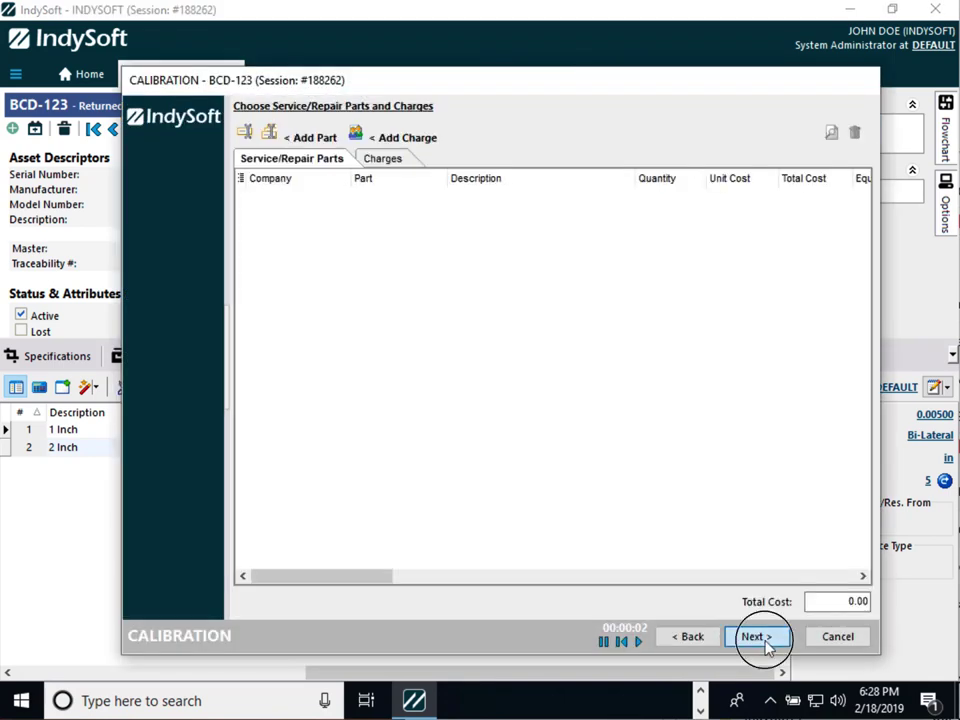
pyautogui.click(764, 640)
pyautogui.click(767, 639)
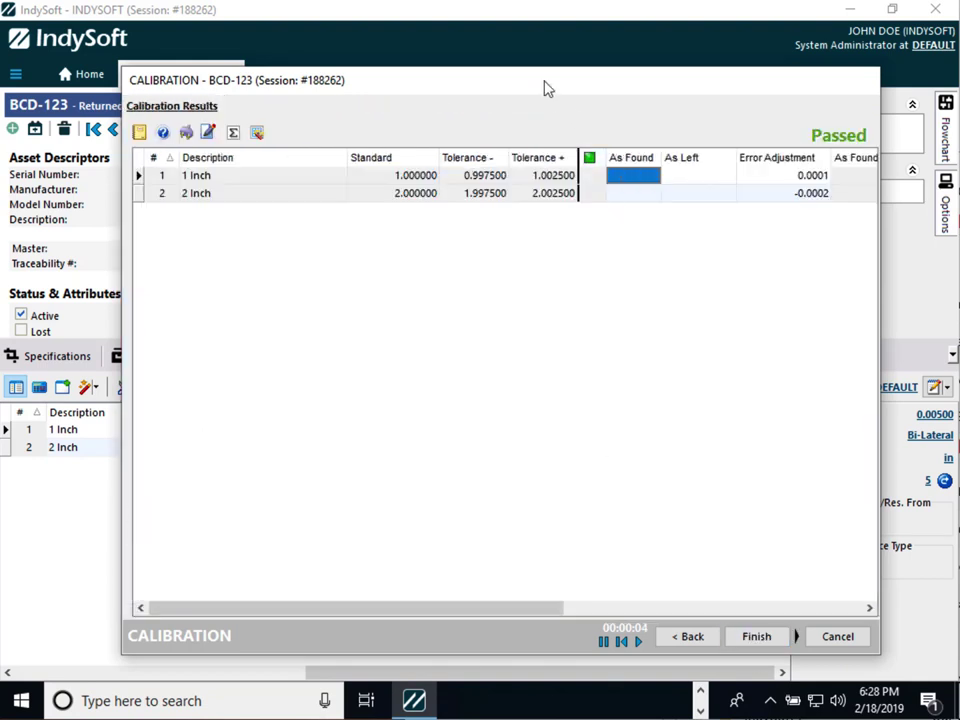
pyautogui.moveTo(547, 91); pyautogui.dragTo(429, 72)
pyautogui.moveTo(762, 640); pyautogui.dragTo(885, 681)
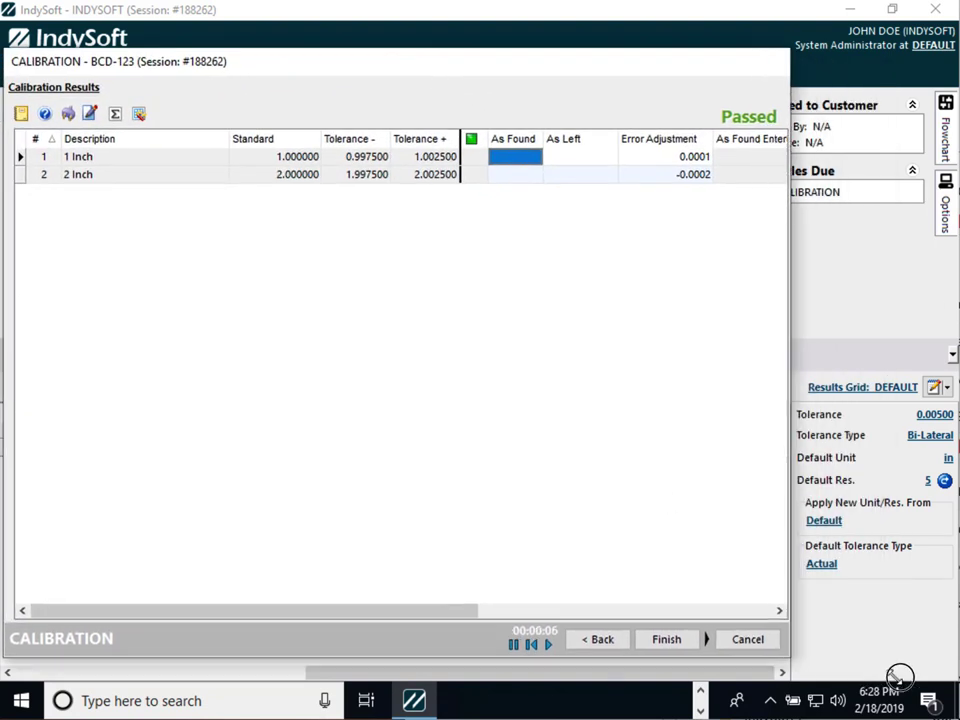
# Step: Enter an As Found reading of 1 and an As Left reading of 1.0002 for the 1 Inch test point
pyautogui.click(514, 111)
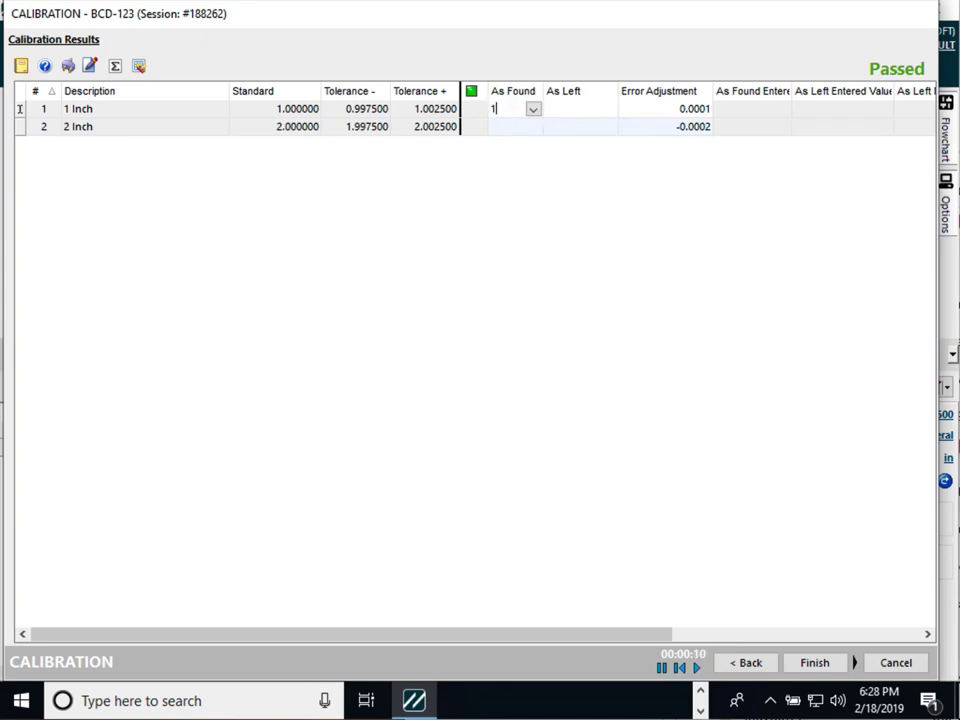
pyautogui.press('Return')
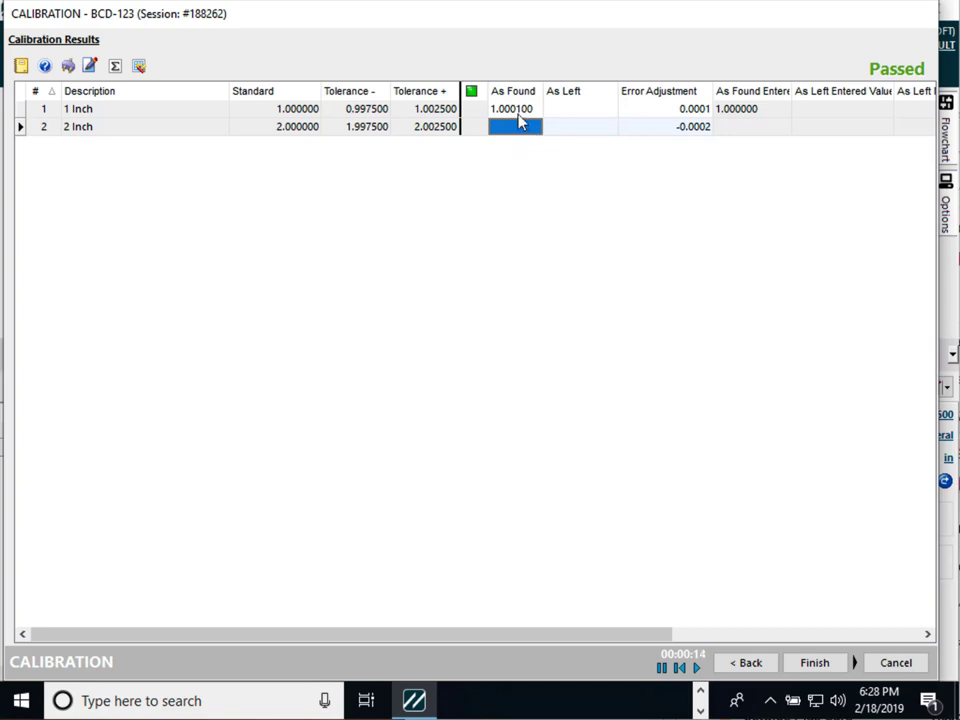
pyautogui.click(746, 112)
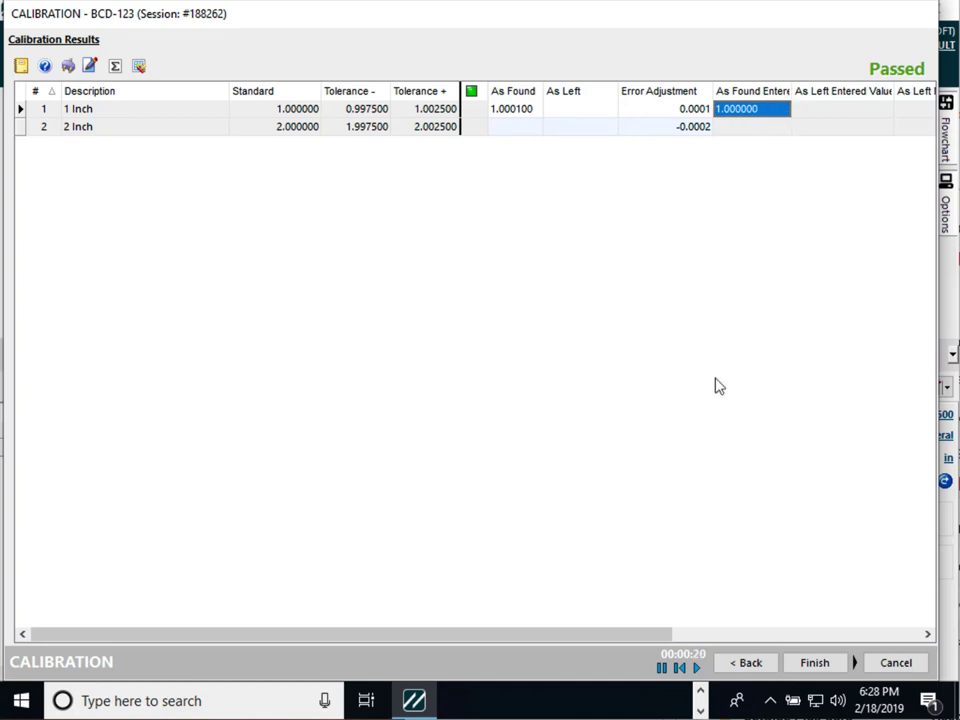
pyautogui.click(567, 108)
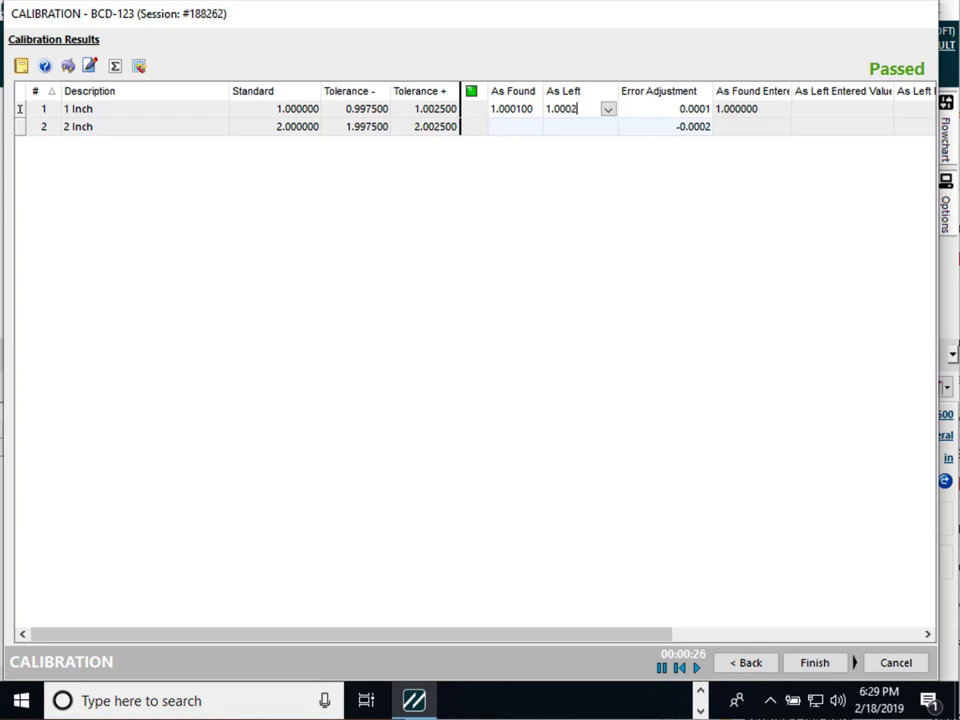
pyautogui.press('Return')
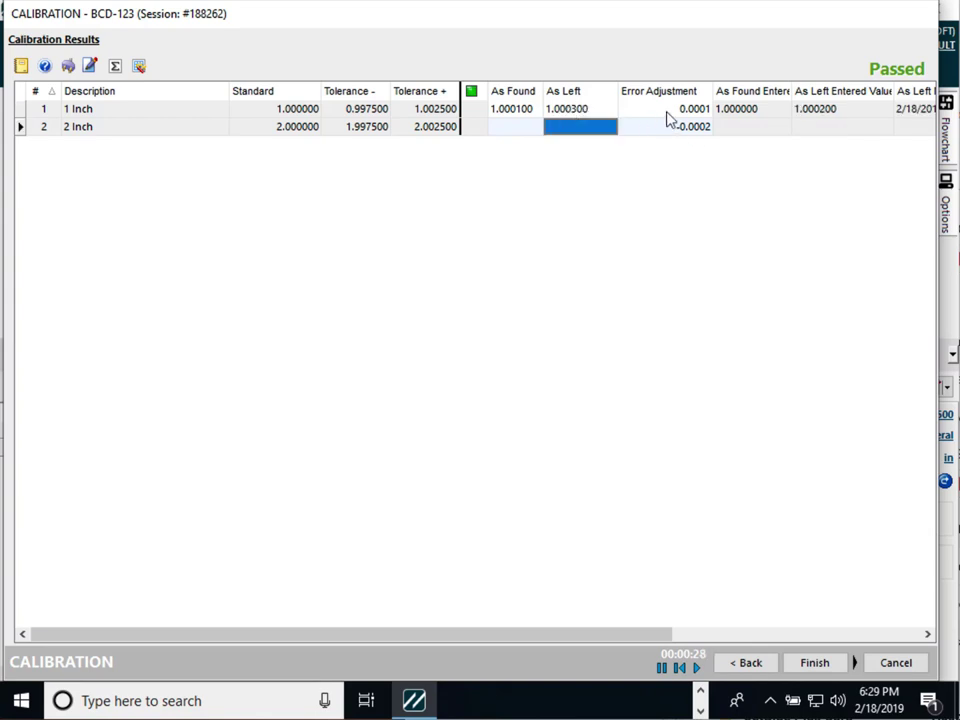
# Step: Review the modification columns and enter an As Found reading of 2 and an As Left reading of 2.001 for the 2 Inch test point
pyautogui.moveTo(577, 633); pyautogui.dragTo(840, 634)
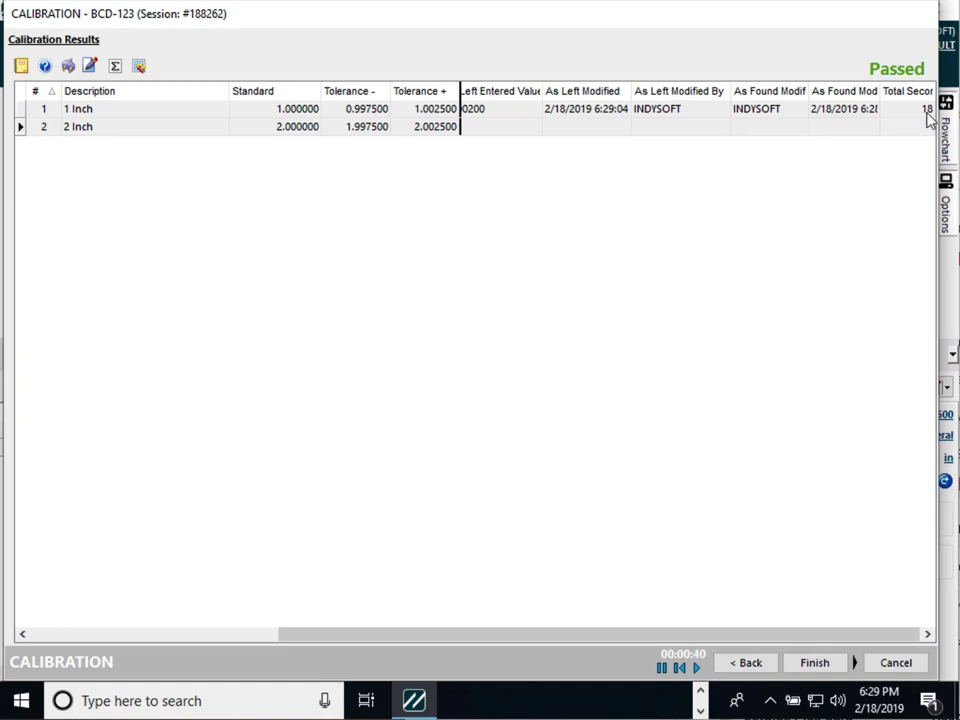
pyautogui.moveTo(694, 634); pyautogui.dragTo(395, 640)
pyautogui.click(509, 124)
pyautogui.write('2')
pyautogui.press('Tab')
pyautogui.write('2.')
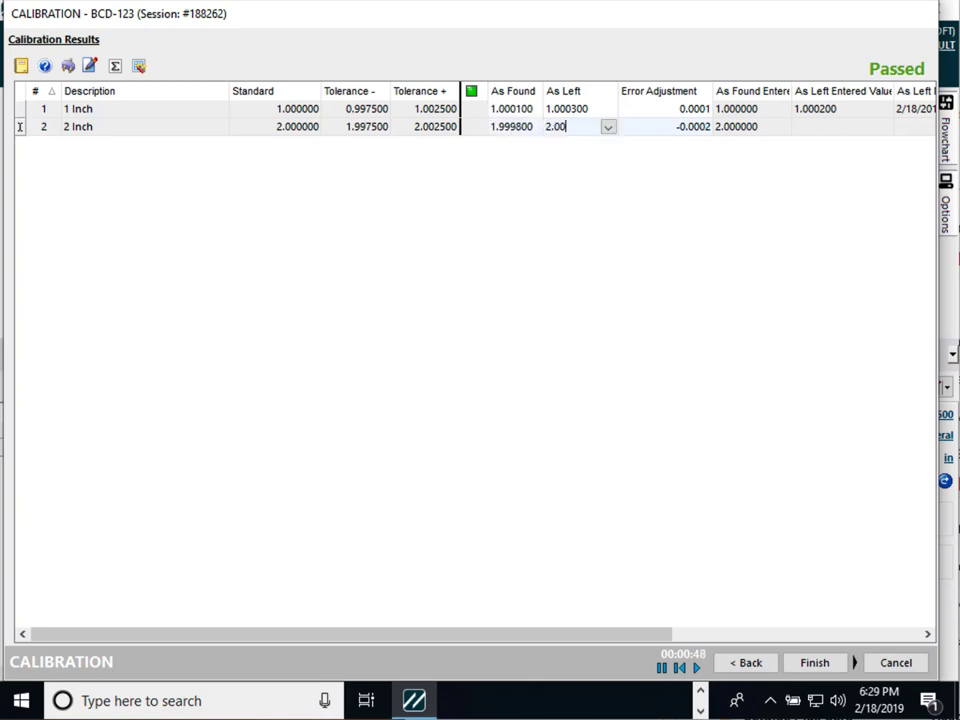
pyautogui.press('Up')
pyautogui.moveTo(517, 628); pyautogui.dragTo(465, 474)
pyautogui.click(532, 121)
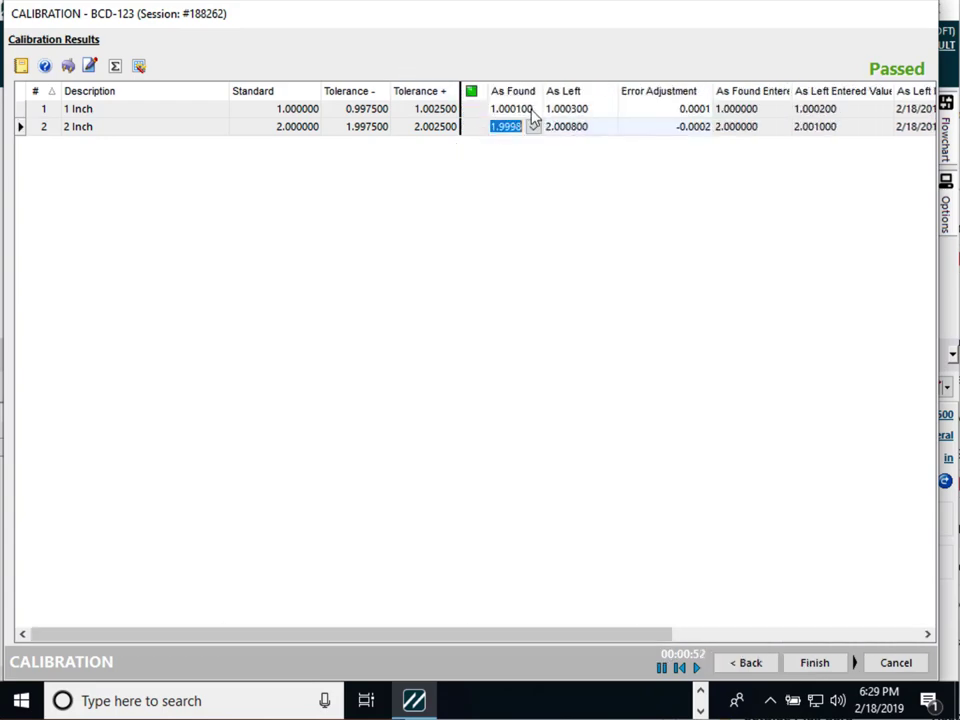
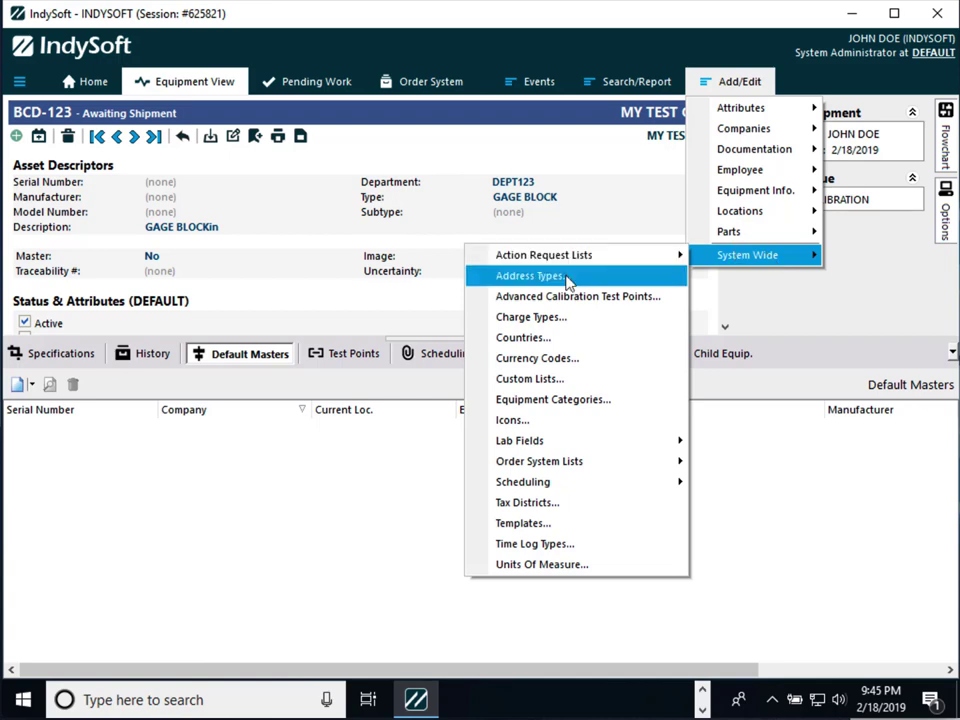
# Step: Open the system-wide equipment categories and look through the list to its end
pyautogui.click(564, 400)
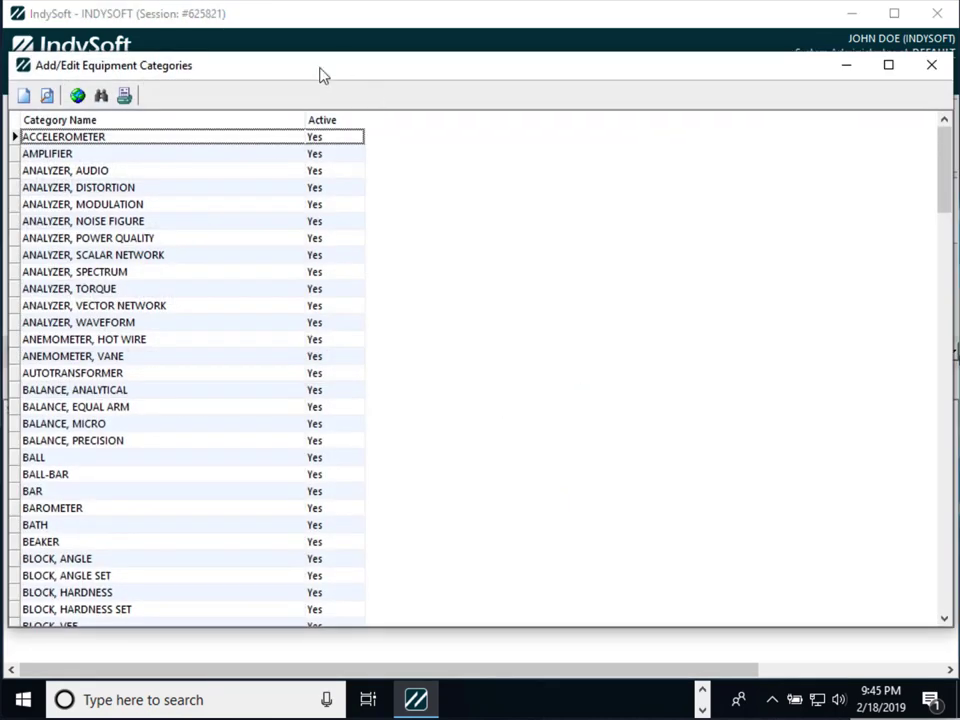
pyautogui.click(235, 176)
pyautogui.scroll(-15, 215, 335)
pyautogui.scroll(-20, 228, 370)
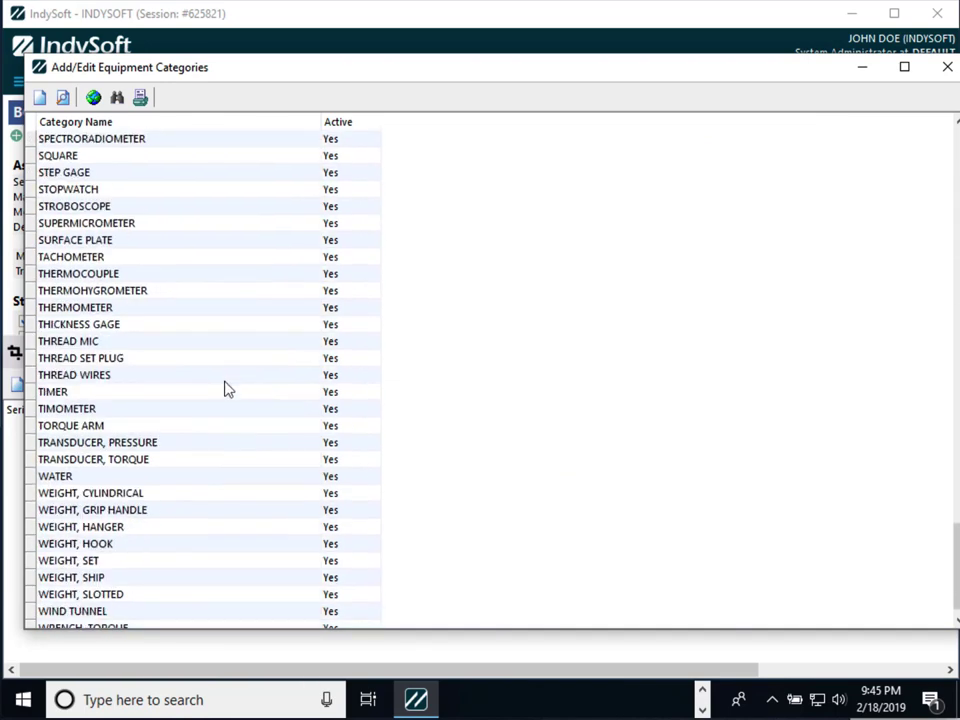
pyautogui.scroll(-1, 228, 390)
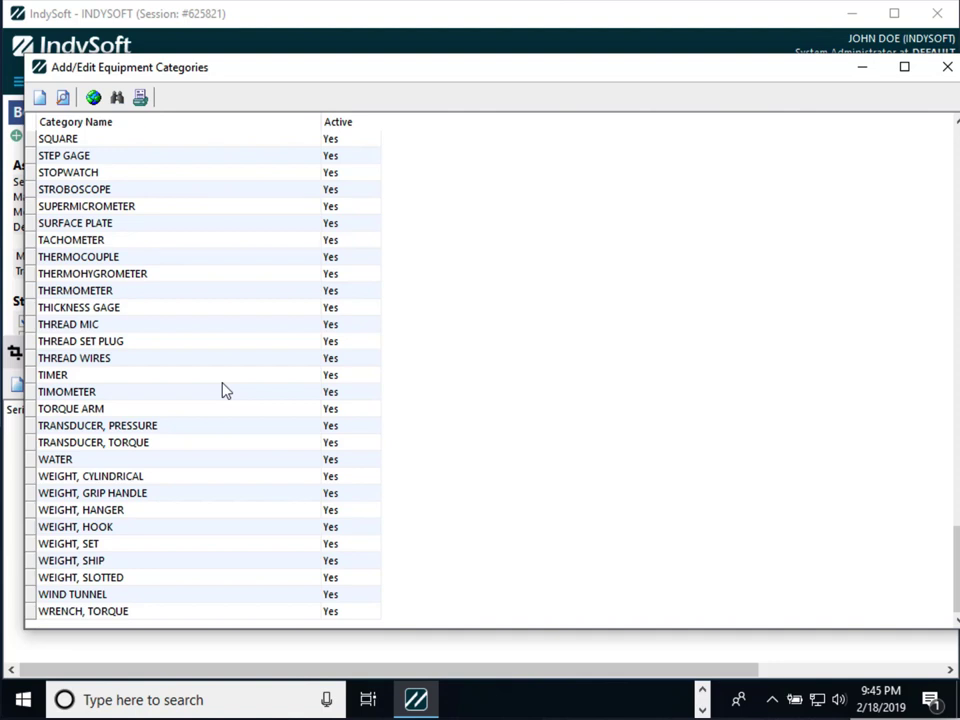
pyautogui.click(255, 378)
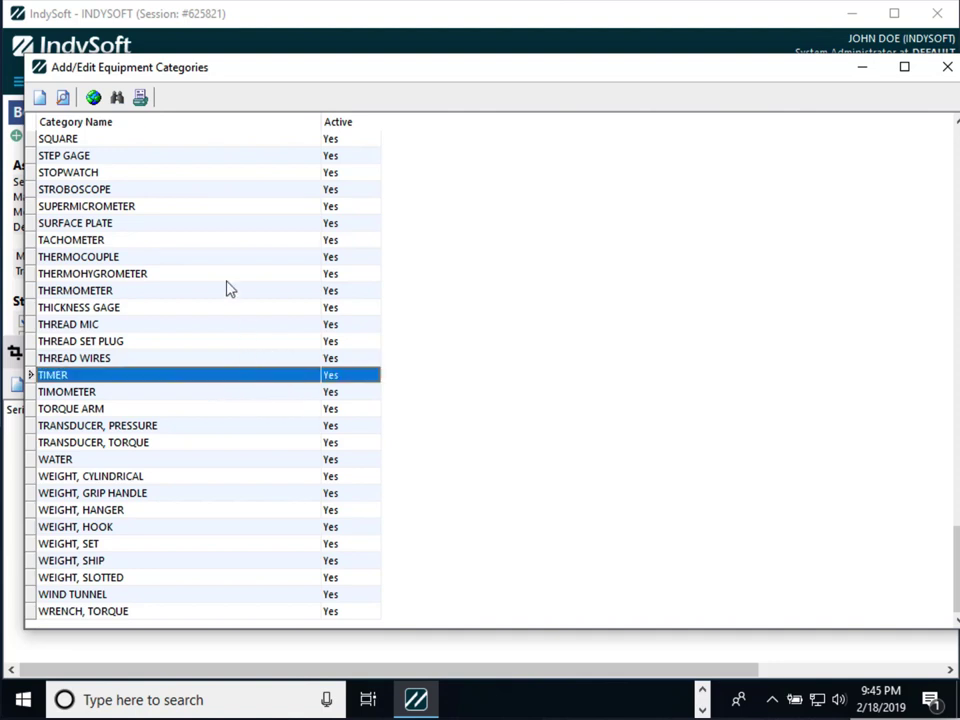
# Step: Return to the start of the category list and open the AMPLIFIER category to review its filter conditions
pyautogui.scroll(20, 225, 287)
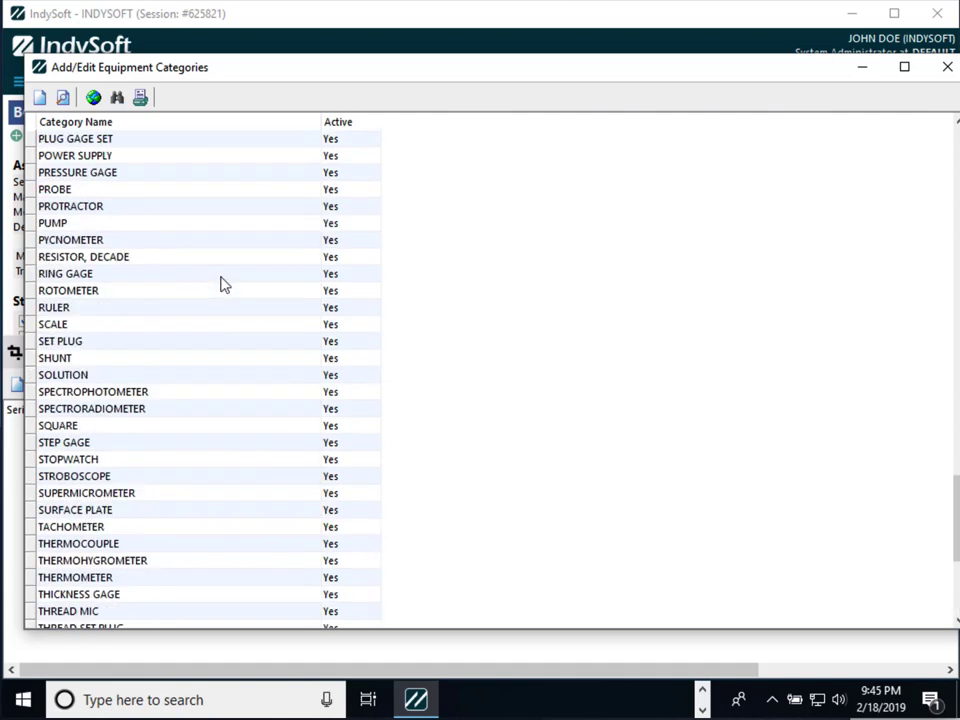
pyautogui.scroll(7, 224, 285)
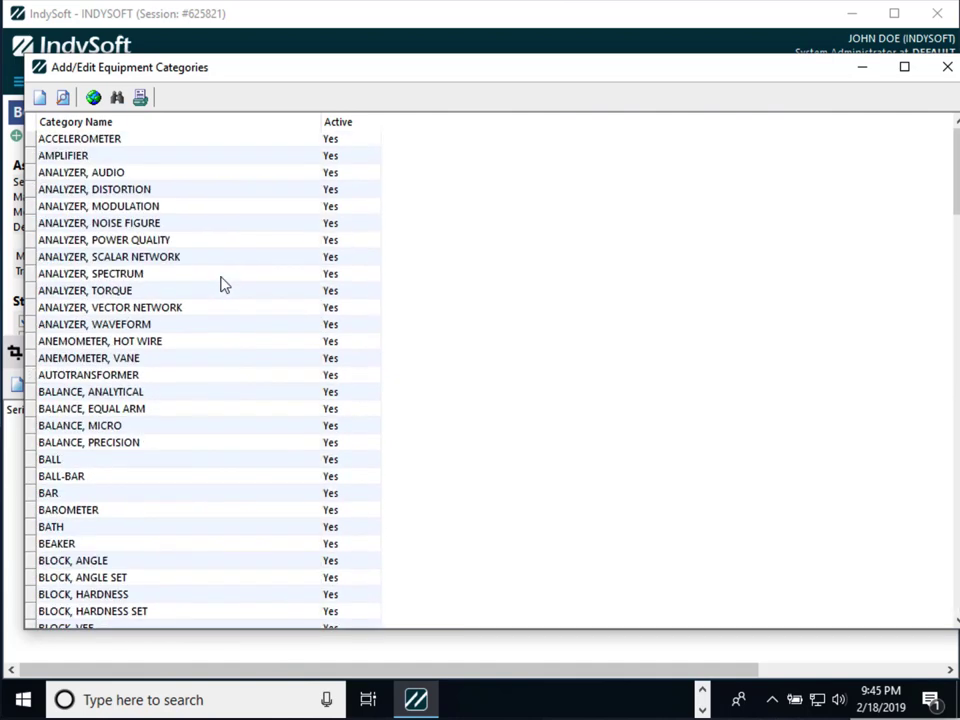
pyautogui.click(118, 157)
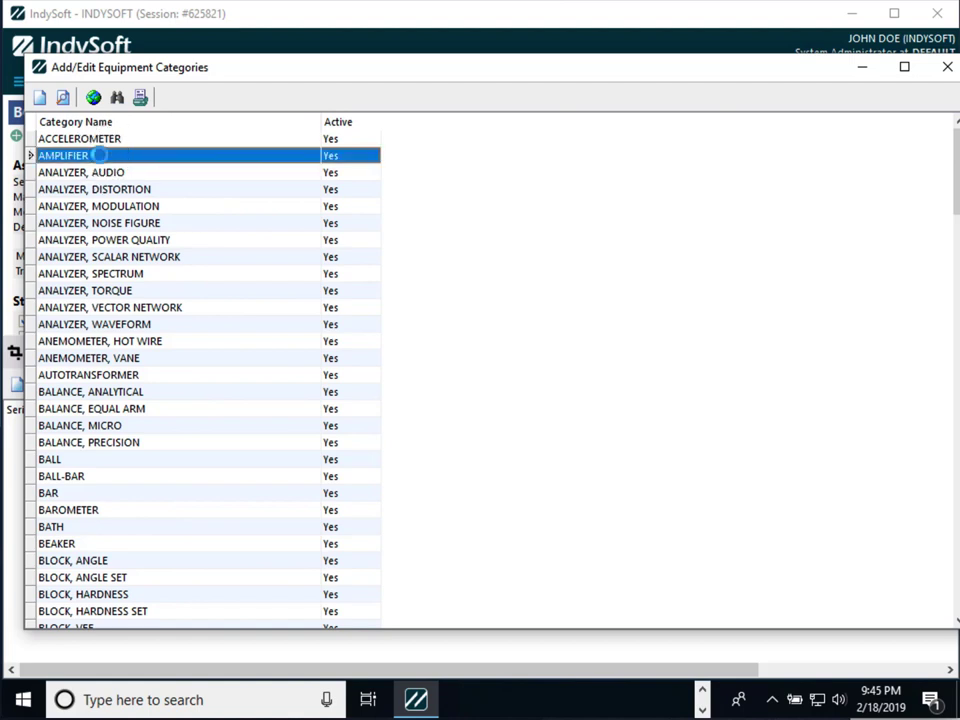
pyautogui.doubleClick(104, 157)
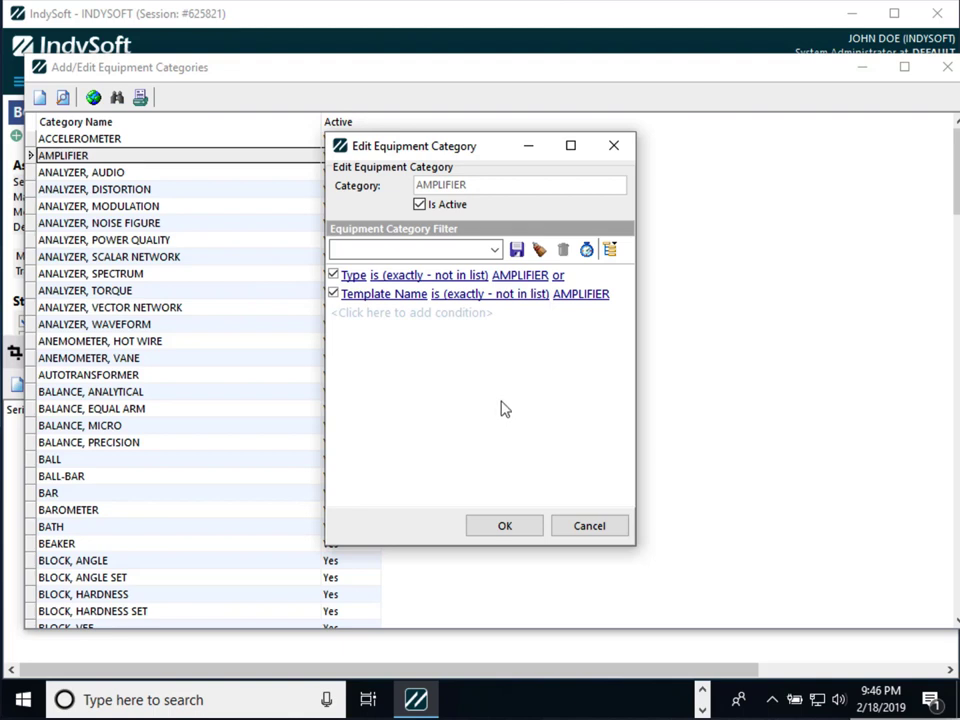
# Step: Add a third condition to the AMPLIFIER category filter and base it on the Description field
pyautogui.click(375, 313)
pyautogui.click(369, 313)
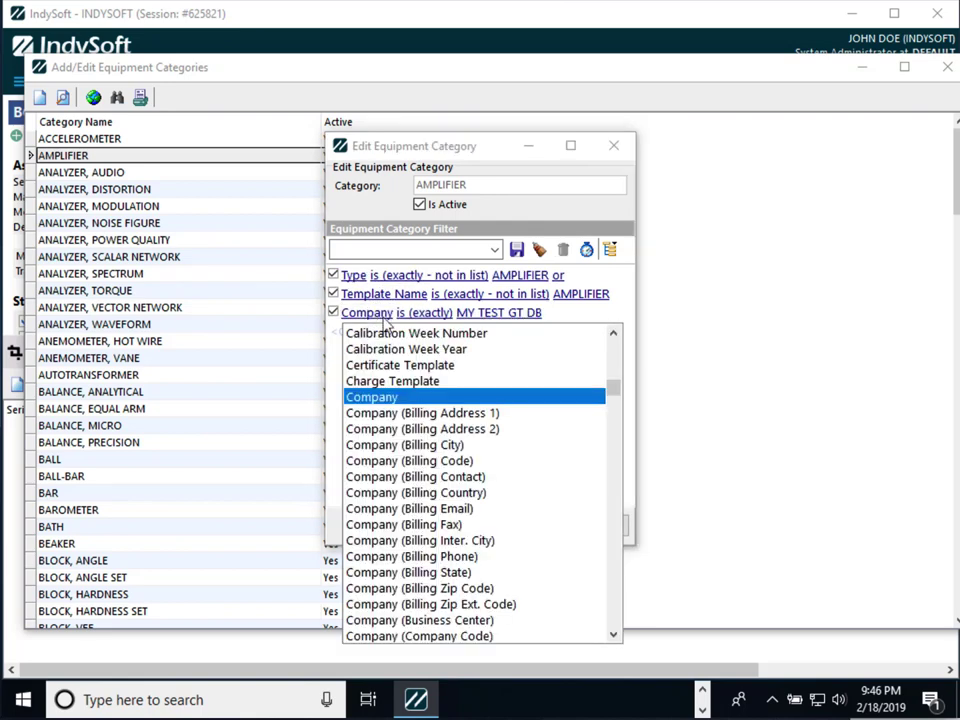
pyautogui.moveTo(613, 392); pyautogui.dragTo(630, 503)
pyautogui.press('d')
pyautogui.press('Down')
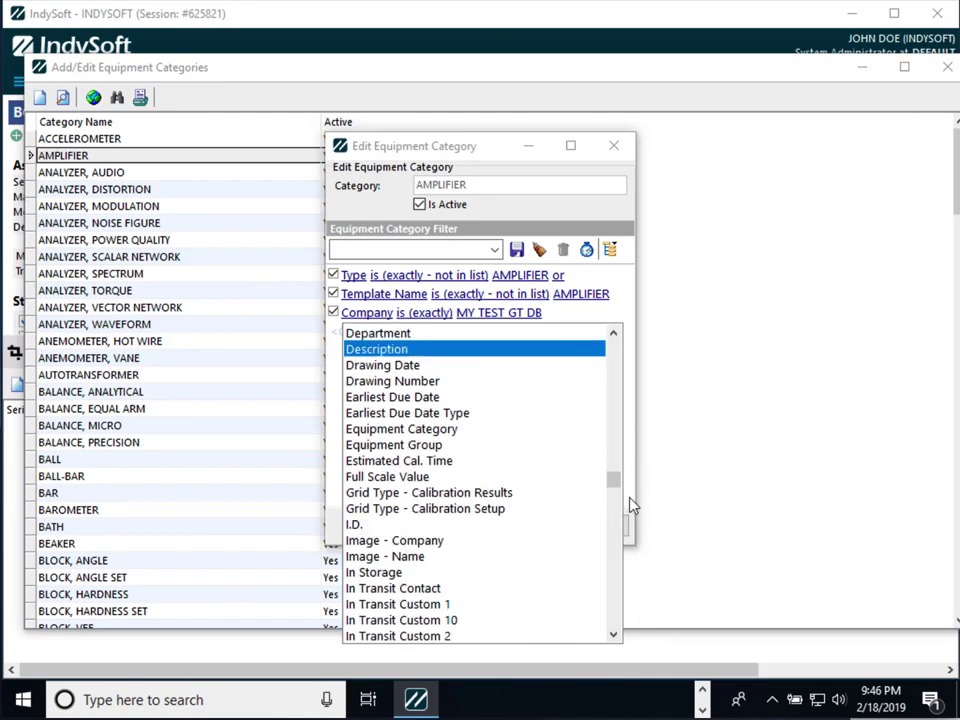
pyautogui.press('Return')
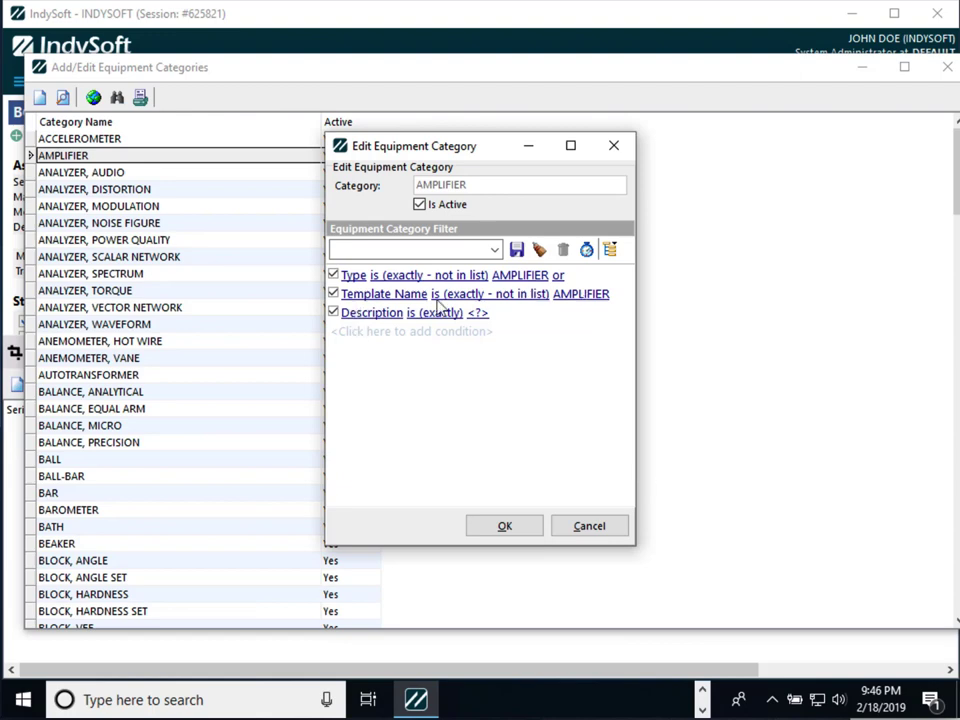
# Step: Disable the Type and Template Name conditions, make Description contain AMPLIFIER, and discard the edits, closing the category list
pyautogui.click(333, 274)
pyautogui.click(333, 293)
pyautogui.click(435, 313)
pyautogui.click(456, 397)
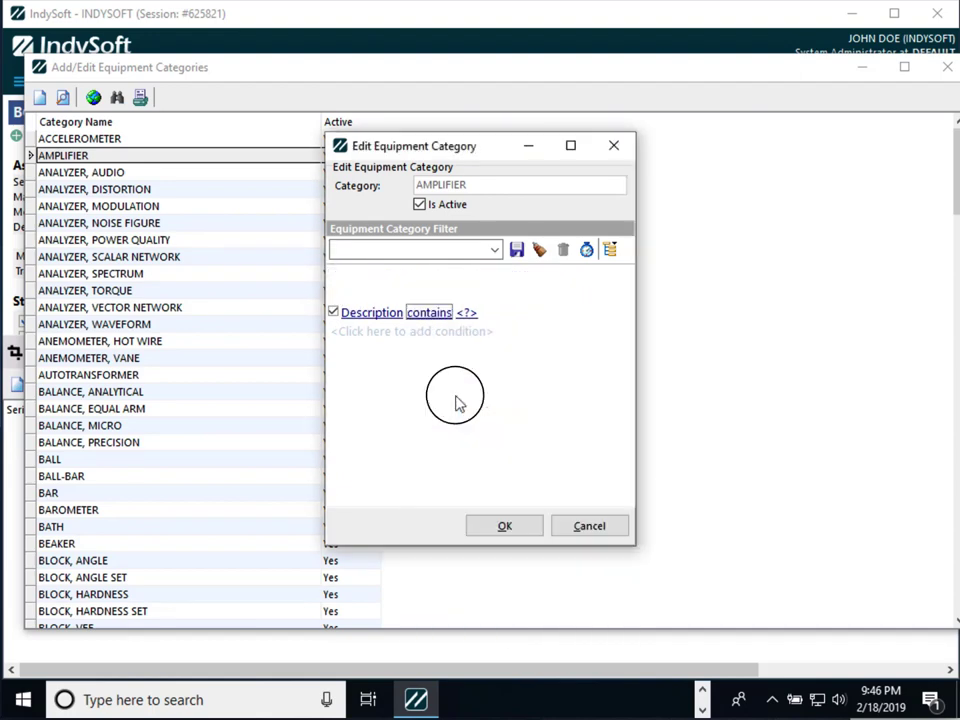
pyautogui.click(467, 313)
pyautogui.write('AMPLI')
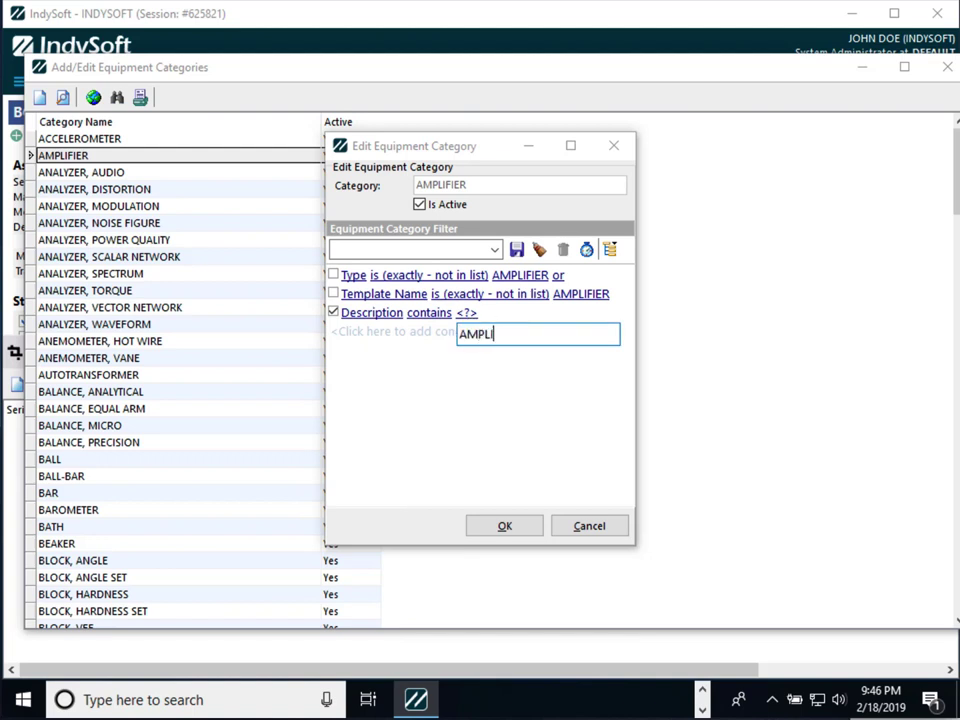
pyautogui.write('FIER')
pyautogui.press('Return')
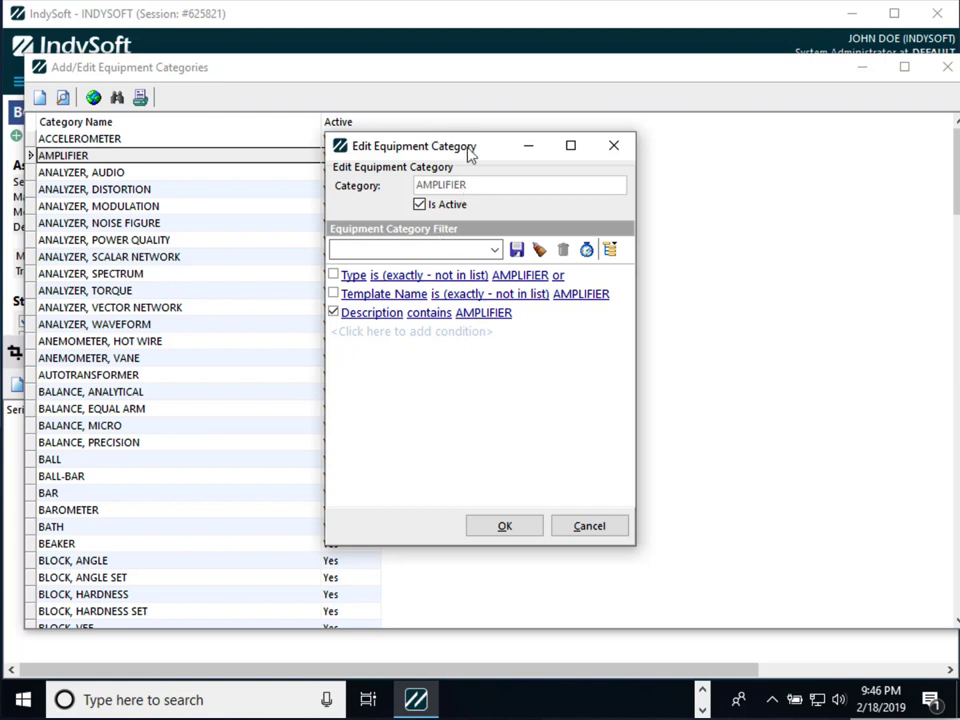
pyautogui.click(590, 528)
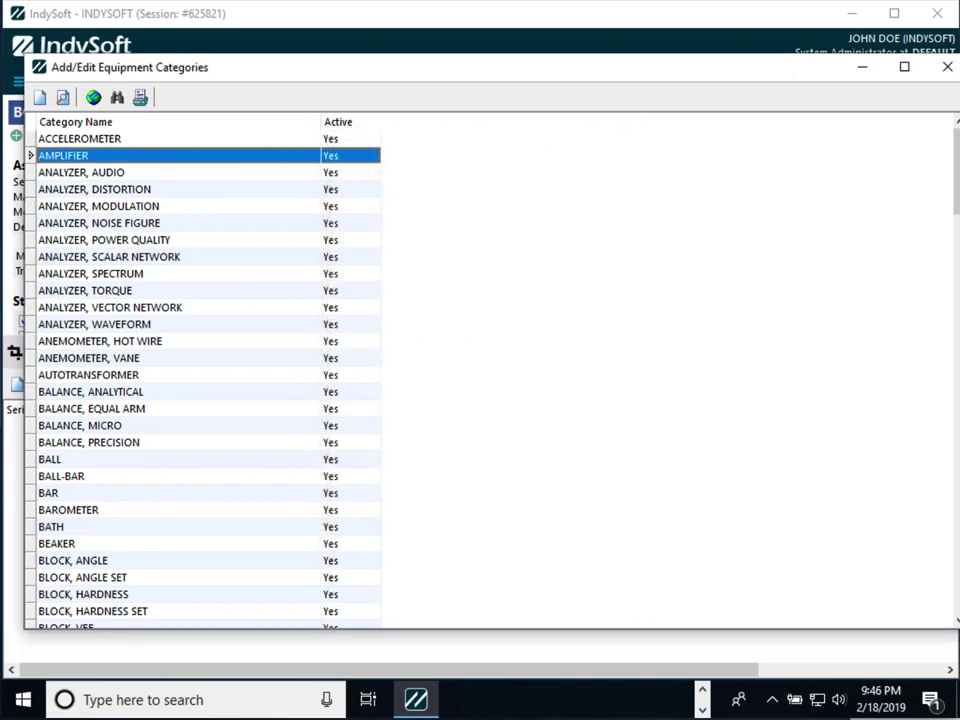
pyautogui.click(948, 68)
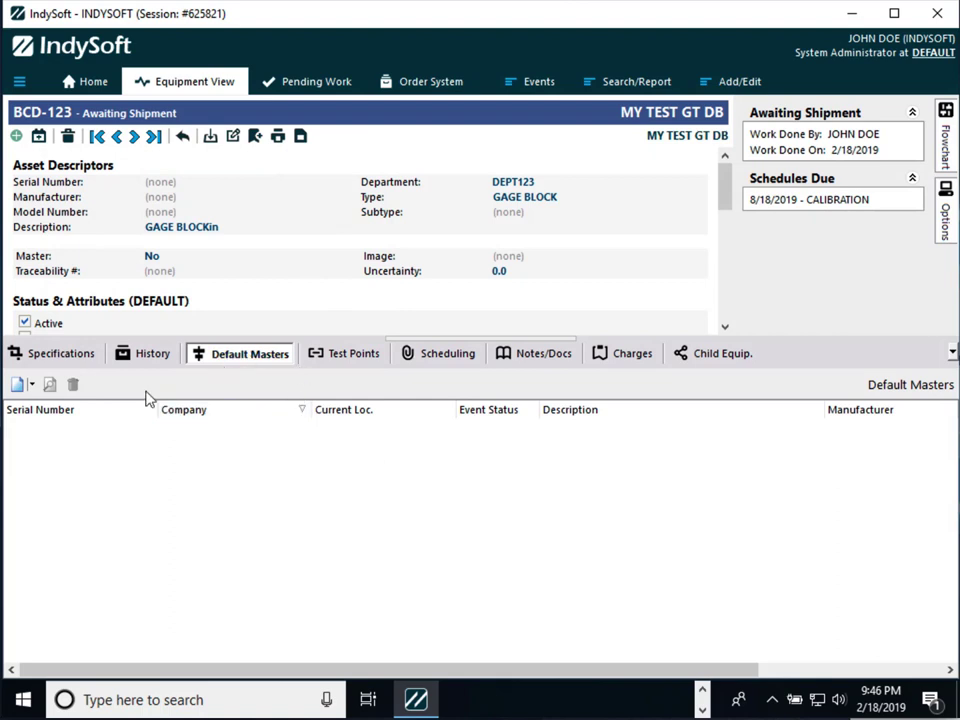
# Step: Add a default master to BCD-123 by equipment category, choosing PIN GAGE SET
pyautogui.click(19, 384)
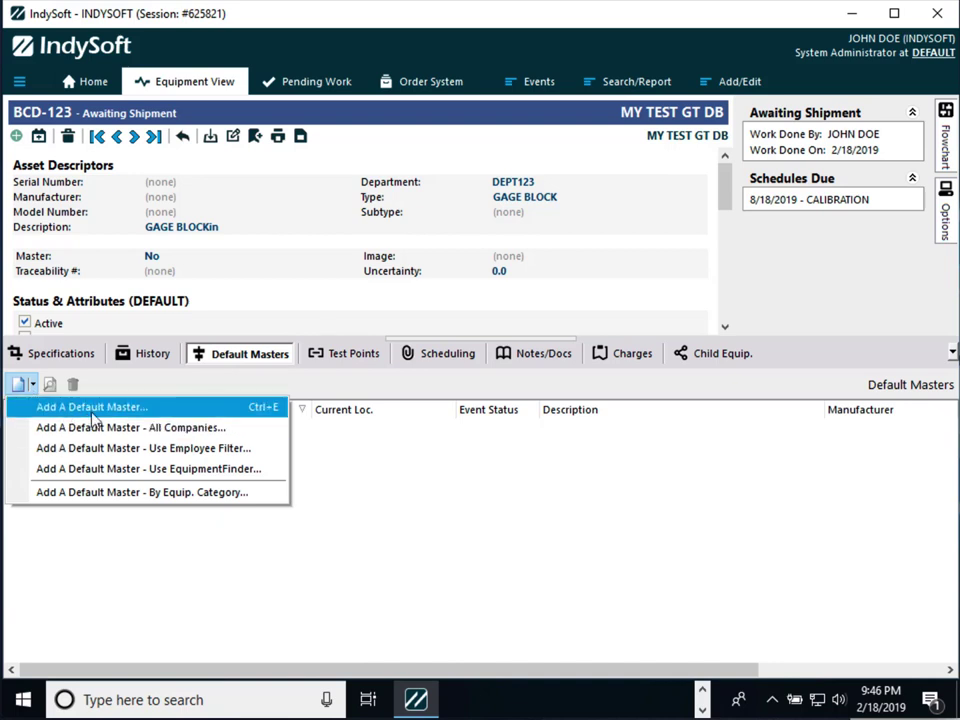
pyautogui.click(211, 493)
pyautogui.click(622, 340)
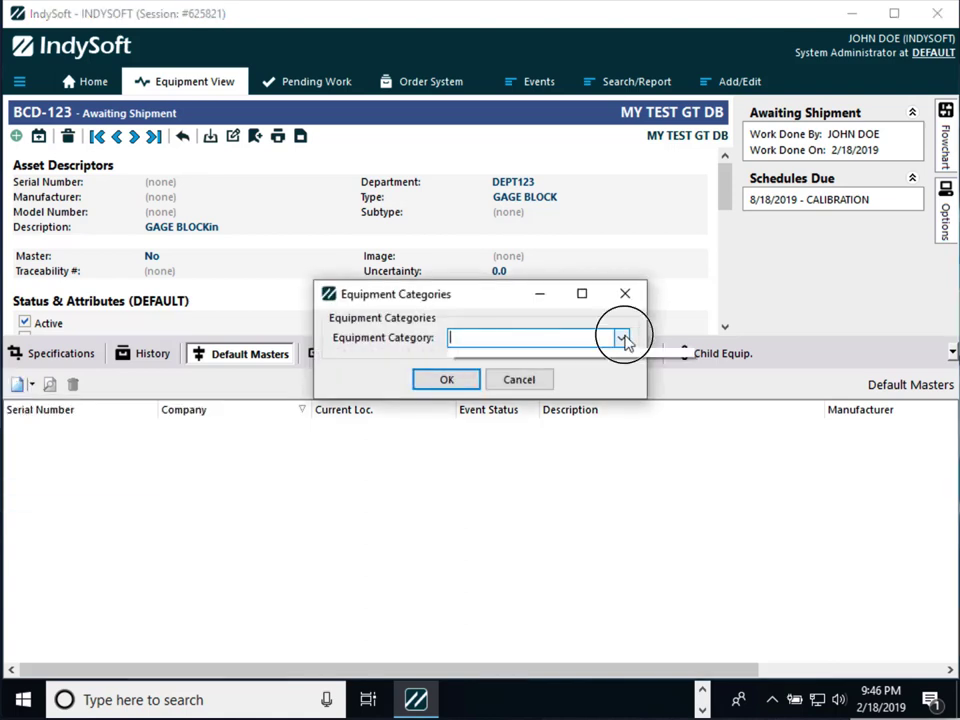
pyautogui.write('ping')
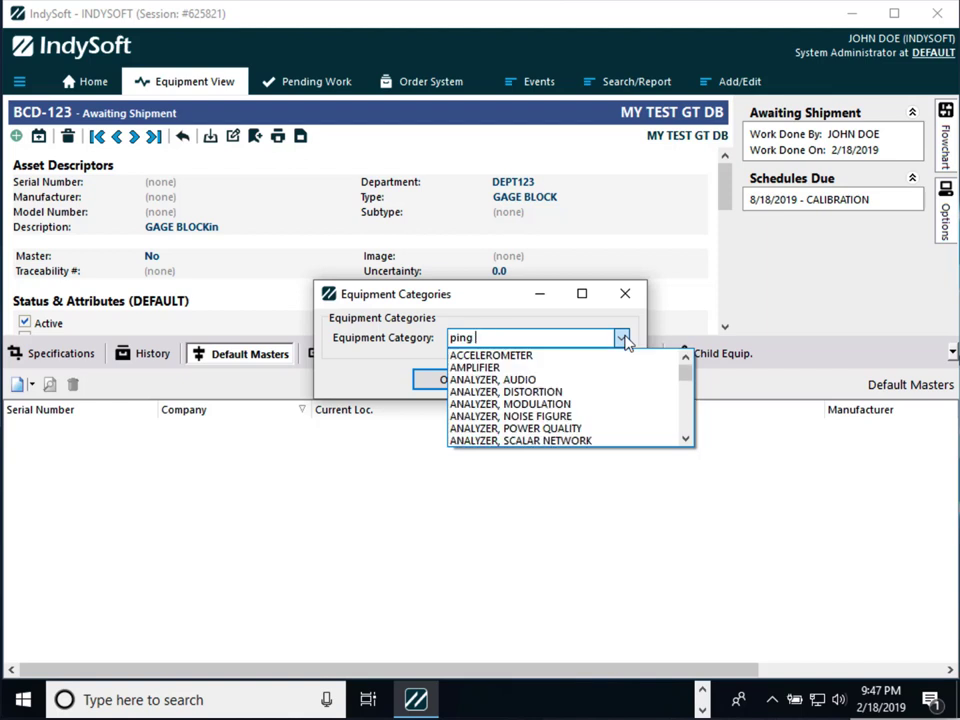
pyautogui.press('BackSpace')
pyautogui.press('BackSpace')
pyautogui.press('BackSpace')
pyautogui.press('BackSpace')
pyautogui.write('(pin')
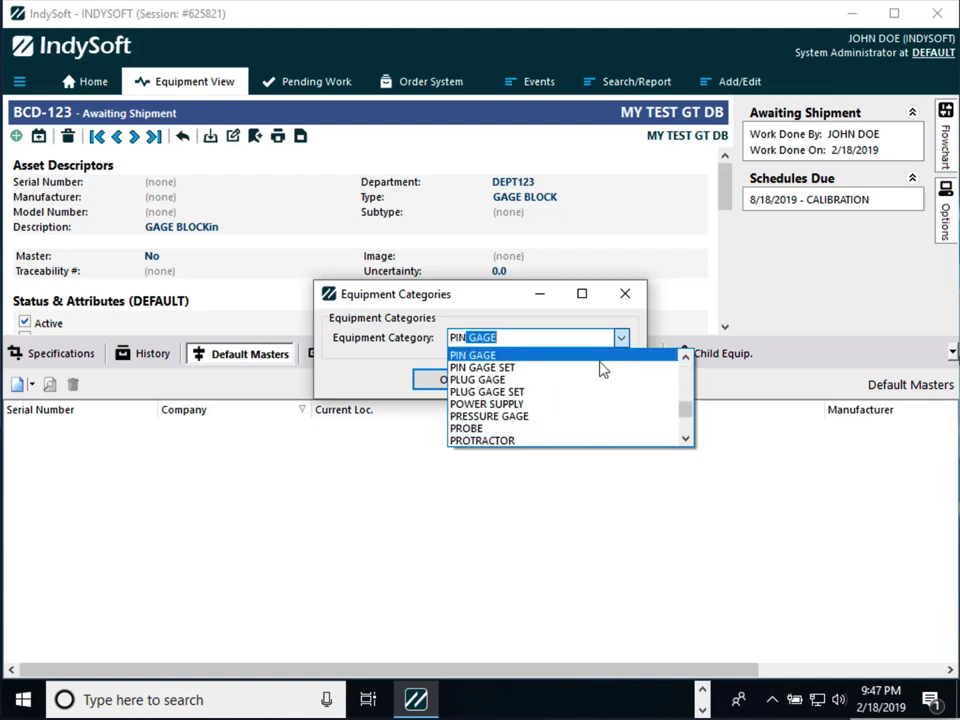
pyautogui.click(602, 367)
pyautogui.click(427, 386)
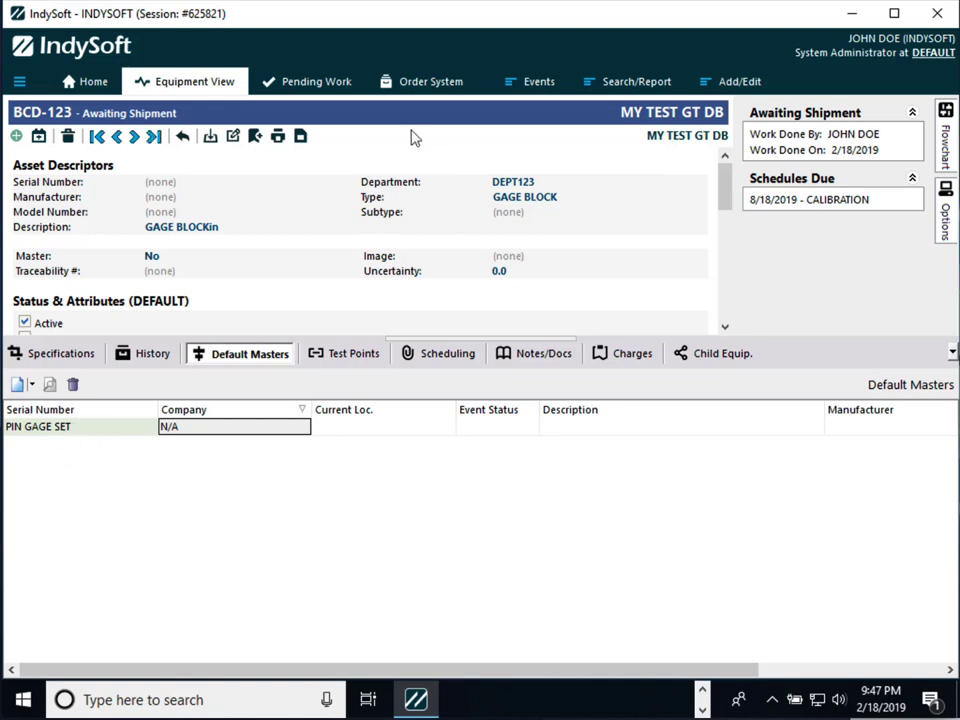
# Step: Start a calibration event for BCD-123, advance to the PIN GAGE SET master search, review its conditions, and cancel the event
pyautogui.click(542, 84)
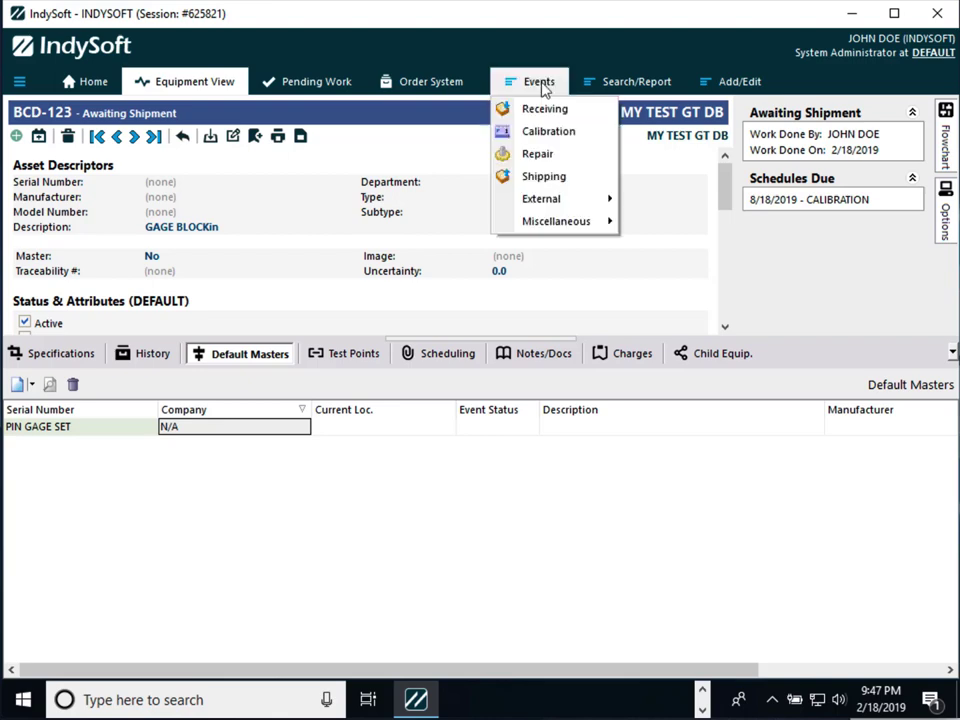
pyautogui.click(546, 133)
pyautogui.click(756, 621)
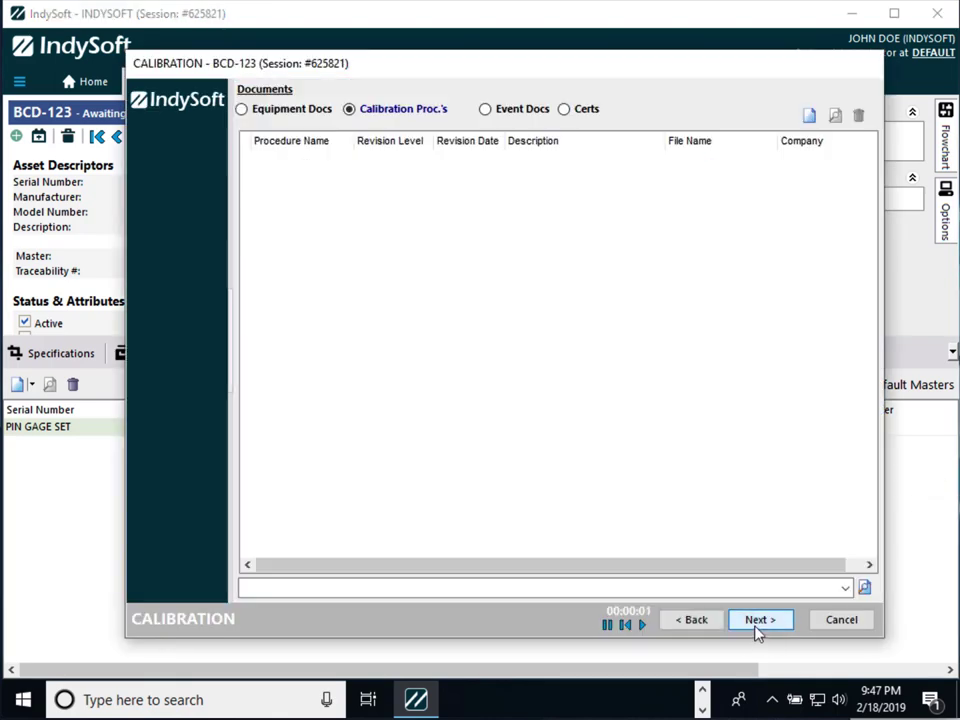
pyautogui.click(757, 622)
pyautogui.click(757, 621)
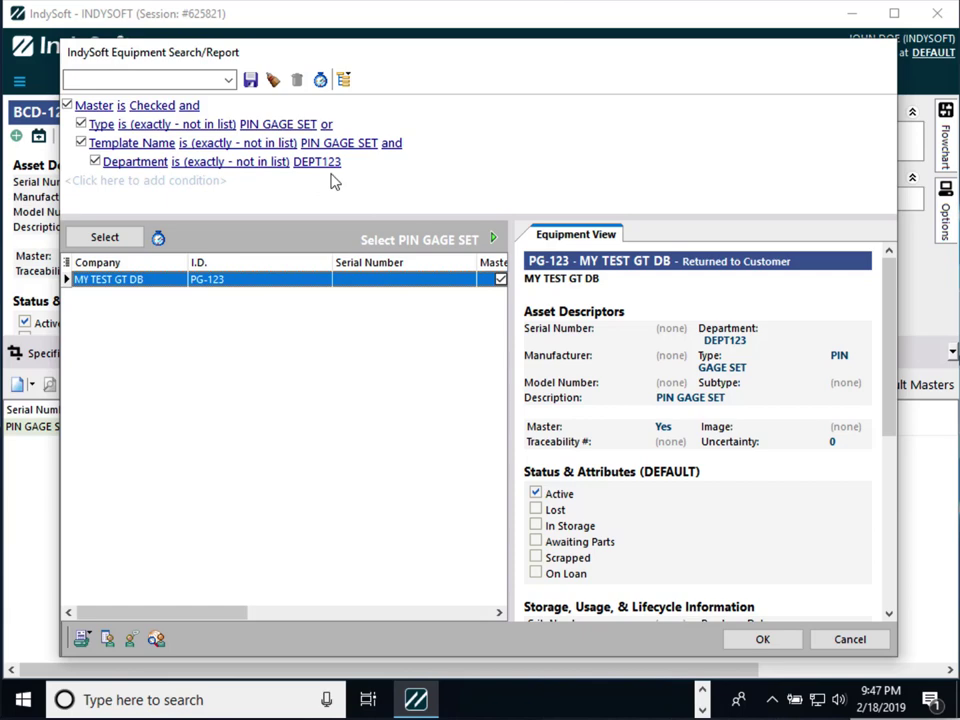
pyautogui.click(855, 639)
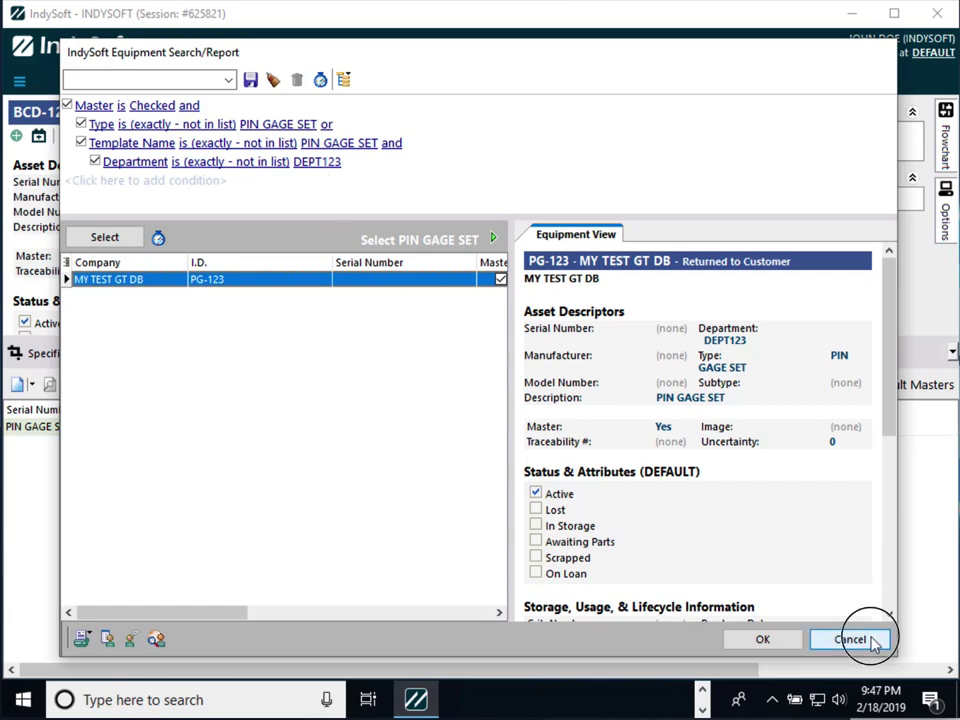
pyautogui.click(851, 639)
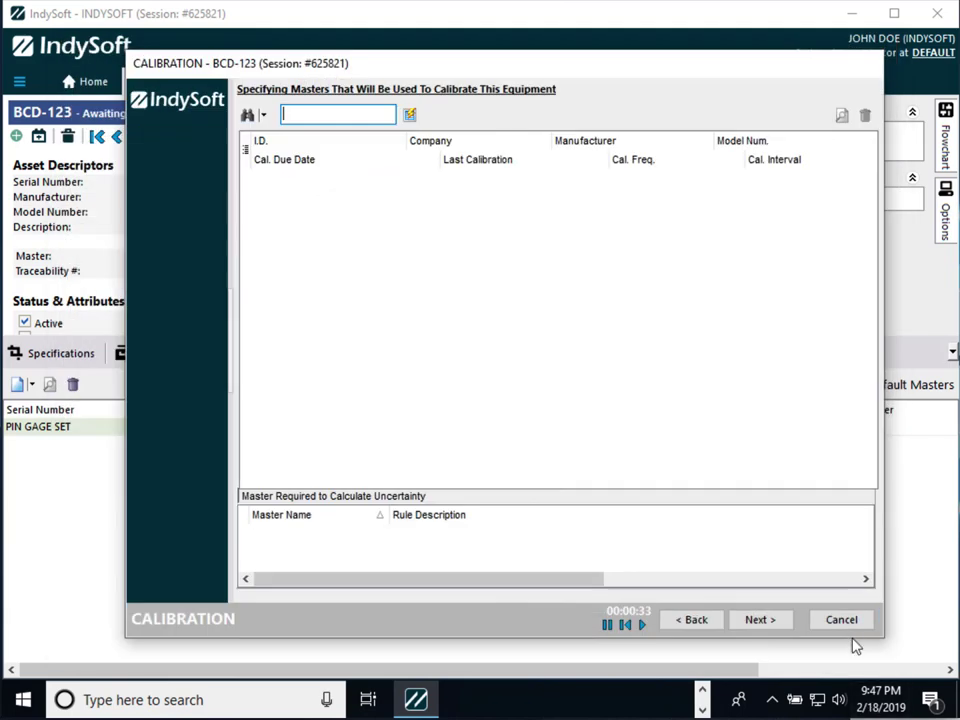
pyautogui.click(851, 624)
pyautogui.click(441, 374)
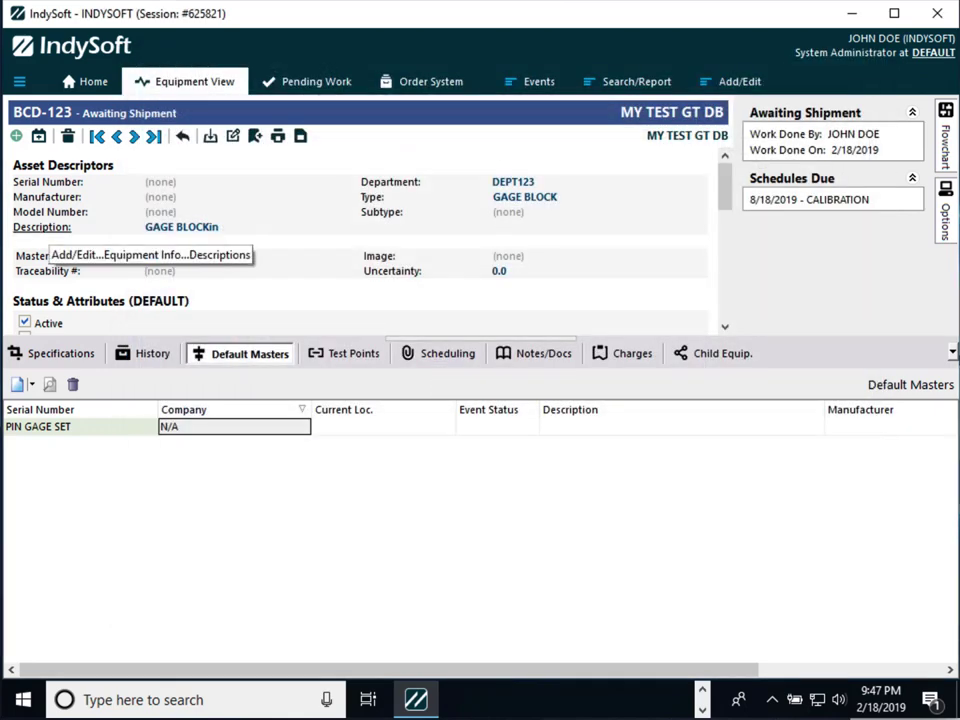
# Step: Review the master equipment list filter in the personal preferences and leave the settings without saving
pyautogui.click(72, 80)
pyautogui.click(943, 140)
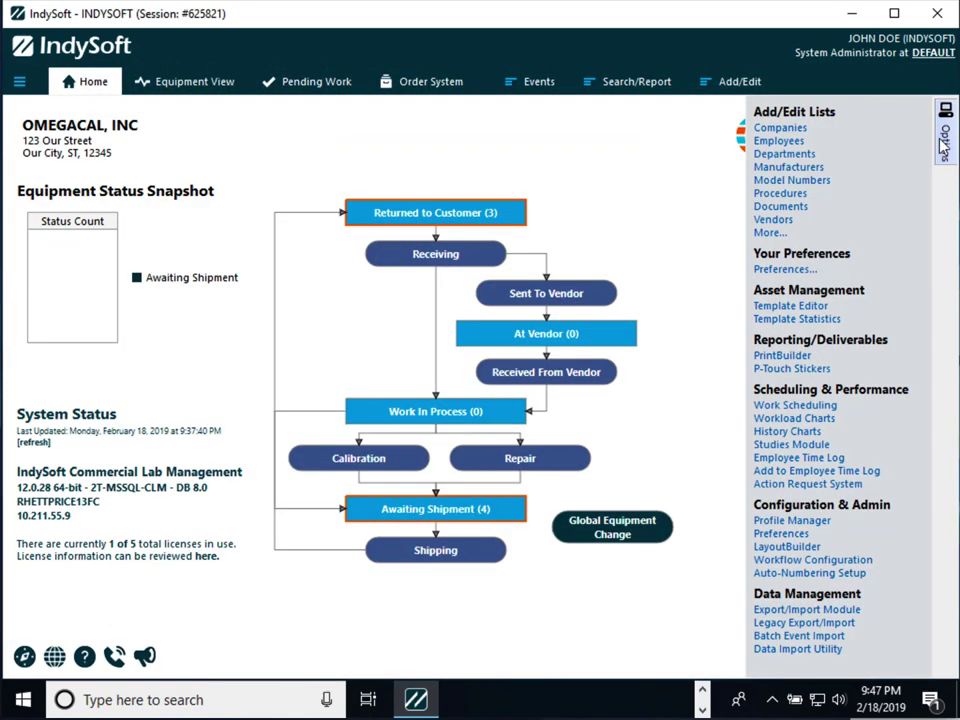
pyautogui.click(781, 270)
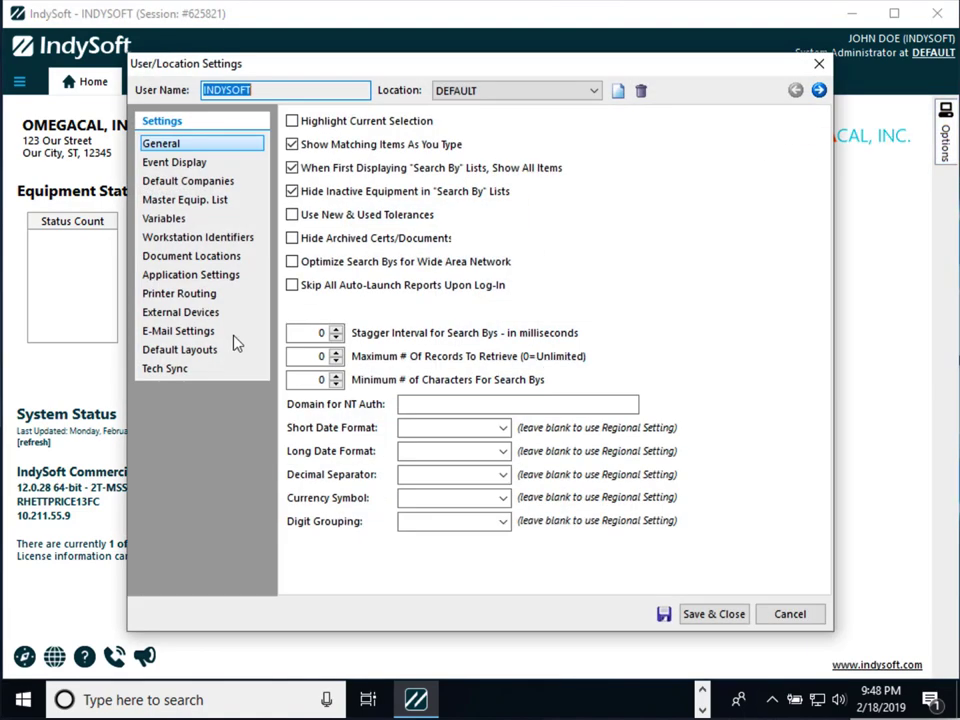
pyautogui.click(185, 203)
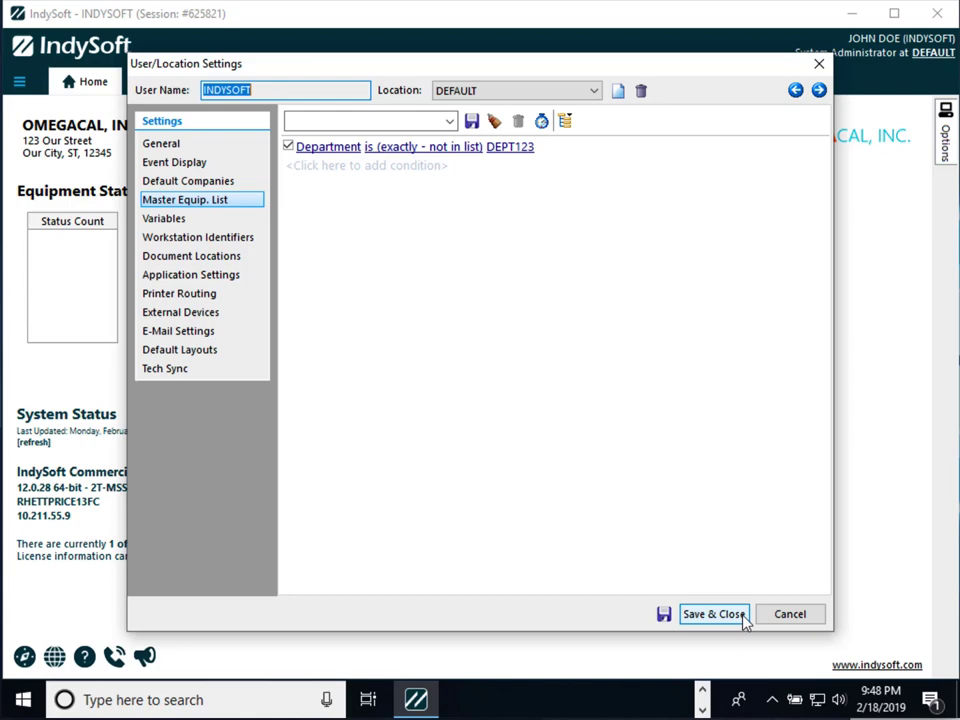
pyautogui.click(789, 614)
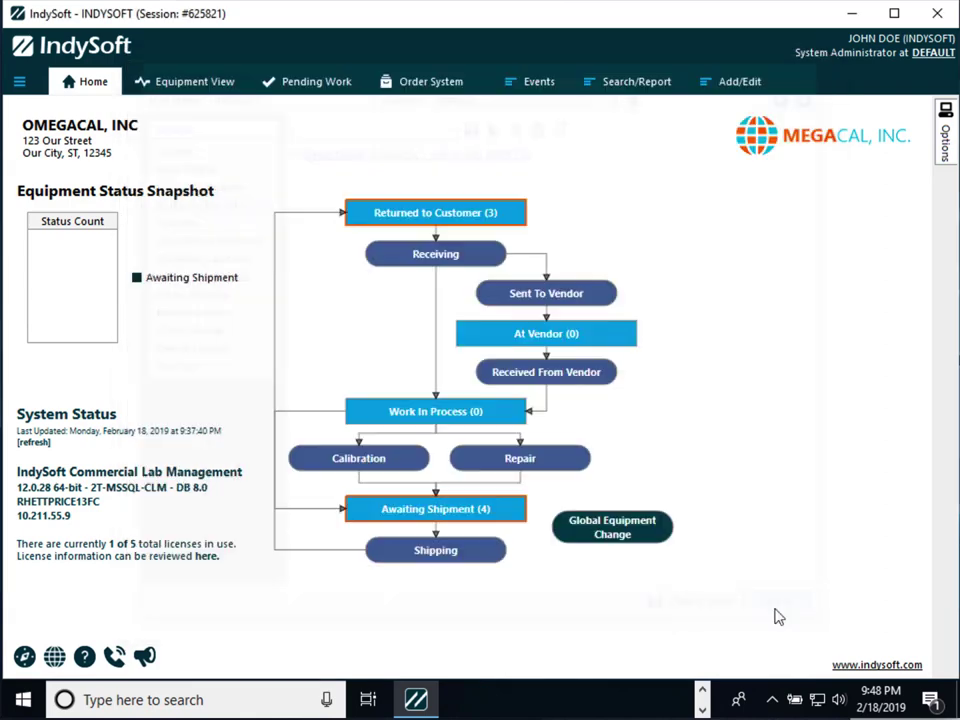
# Step: Reopen the system-wide equipment categories from BCD-123's equipment view and sync new categories from the IndySoft Cloud
pyautogui.click(197, 86)
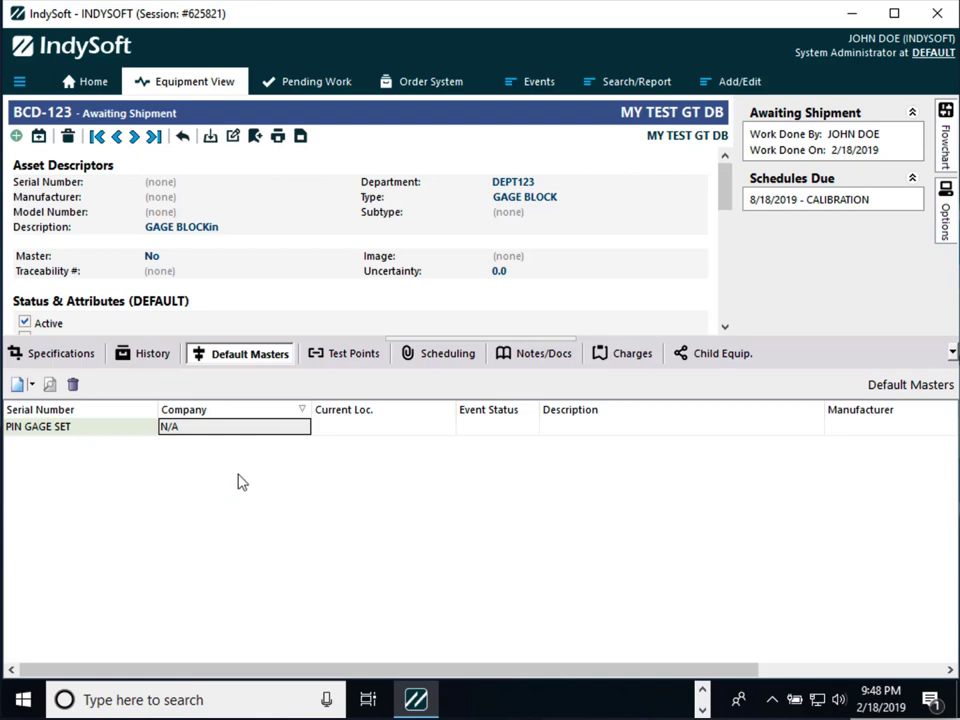
pyautogui.click(728, 86)
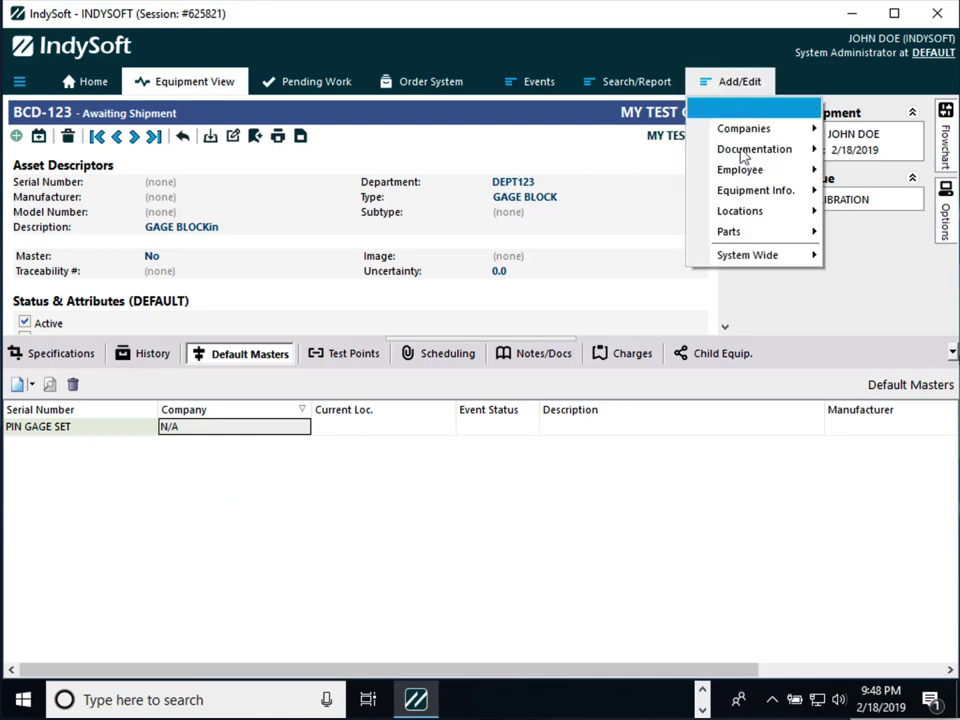
pyautogui.moveTo(754, 255)
pyautogui.click(543, 400)
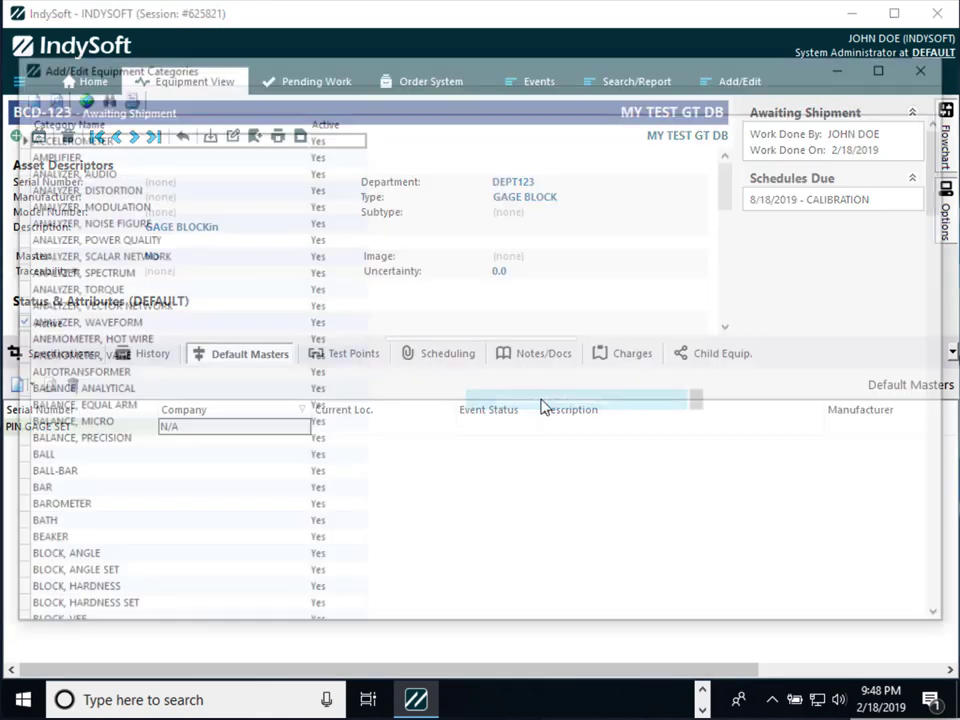
pyautogui.moveTo(270, 79)
pyautogui.mouseDown()
pyautogui.moveTo(310, 87)
pyautogui.moveTo(274, 69)
pyautogui.mouseUp()
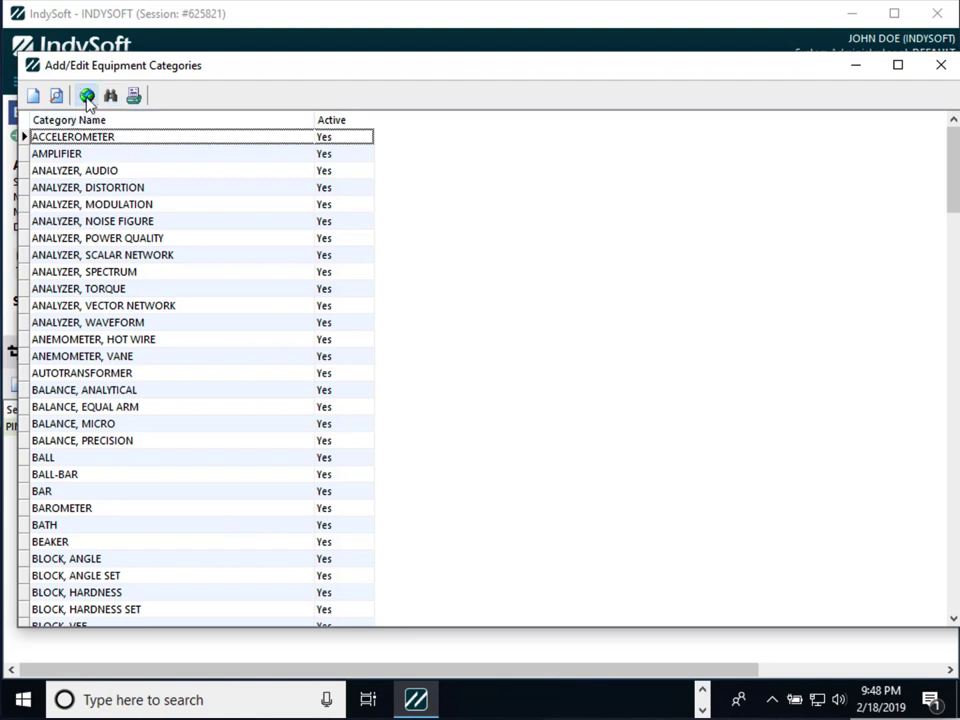
pyautogui.click(87, 98)
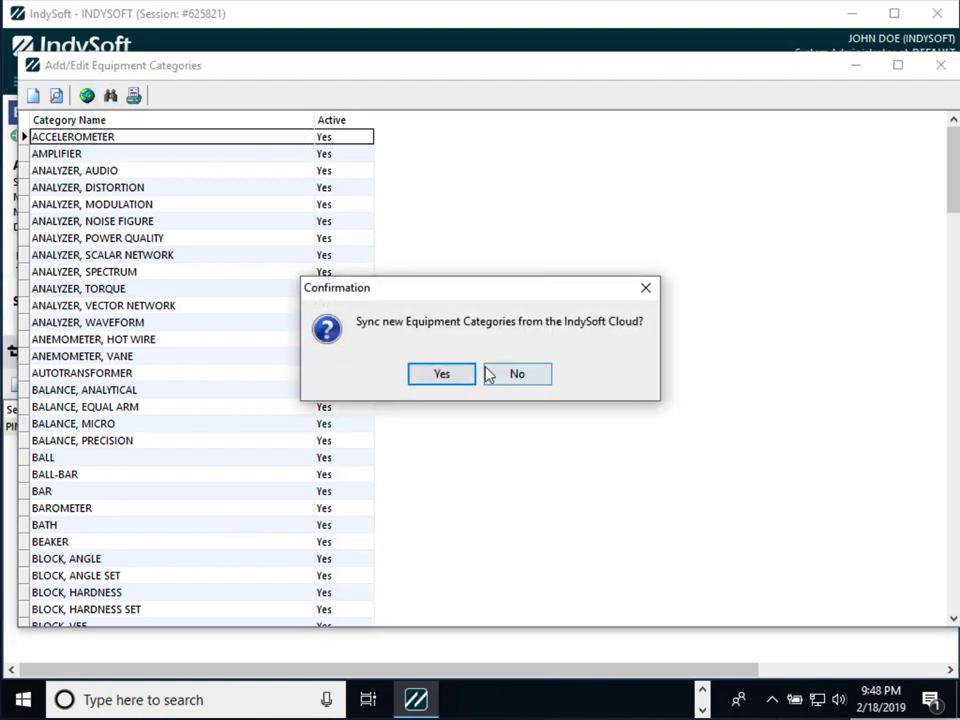
pyautogui.click(440, 380)
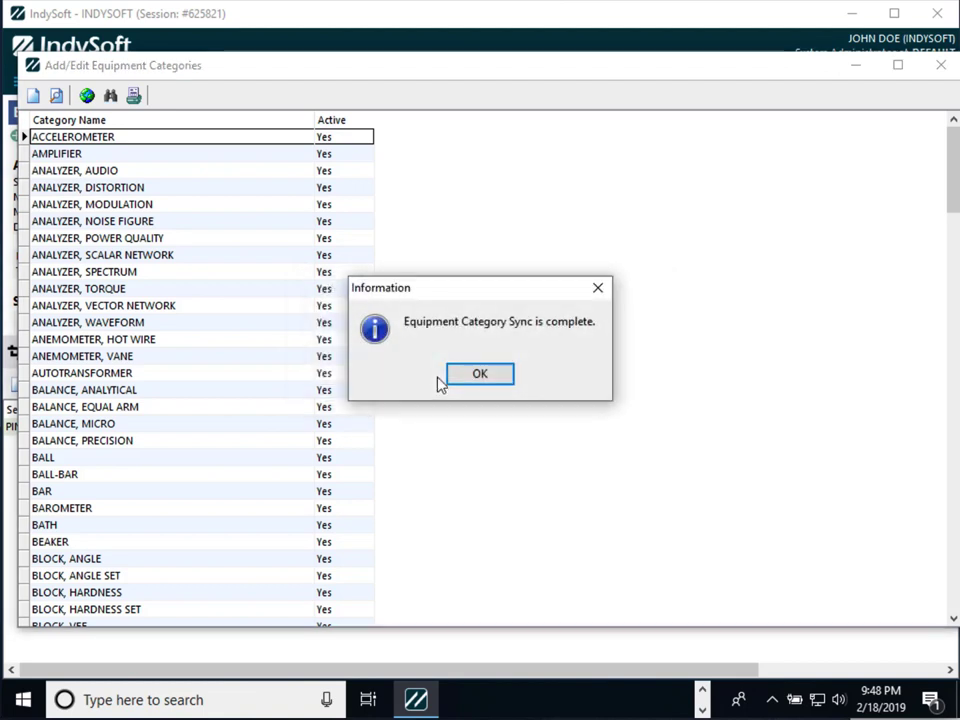
pyautogui.click(480, 374)
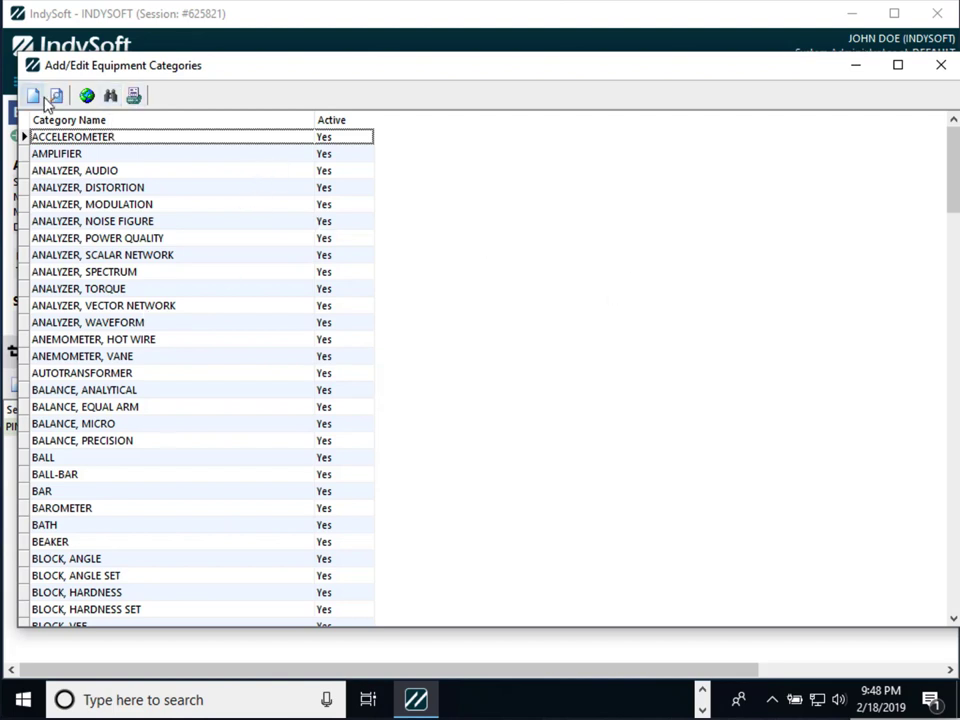
pyautogui.scroll(-16, 155, 263)
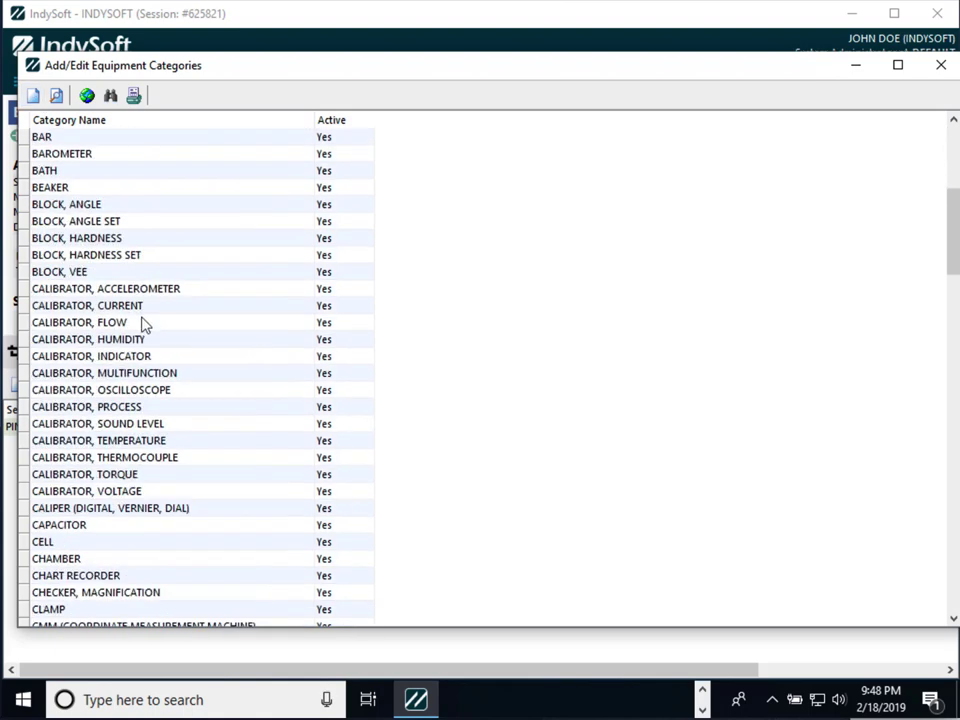
# Step: Request the new equipment category MY CUSTOM CATEGORY from IndySoft, entering the requester's e-mail, and close the submission confirmation
pyautogui.scroll(-12, 143, 327)
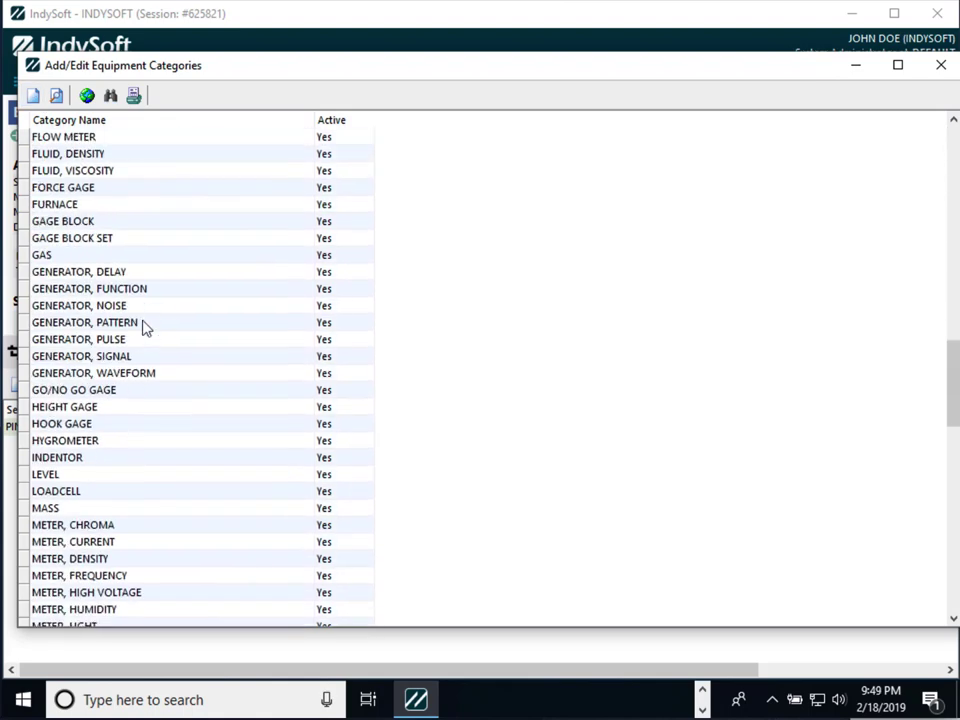
pyautogui.click(33, 96)
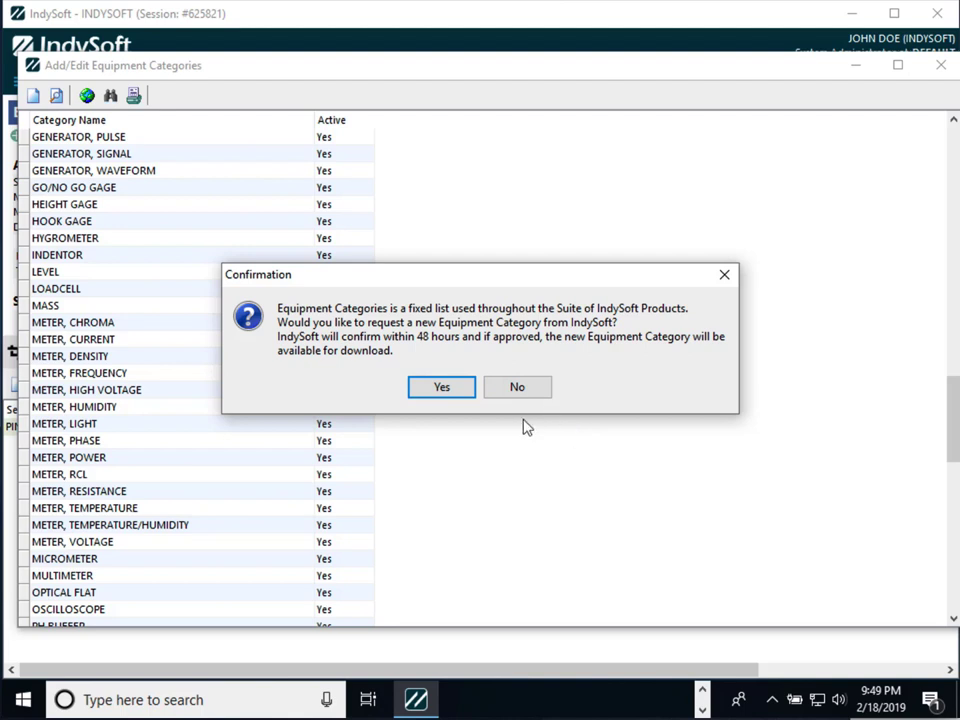
pyautogui.click(446, 390)
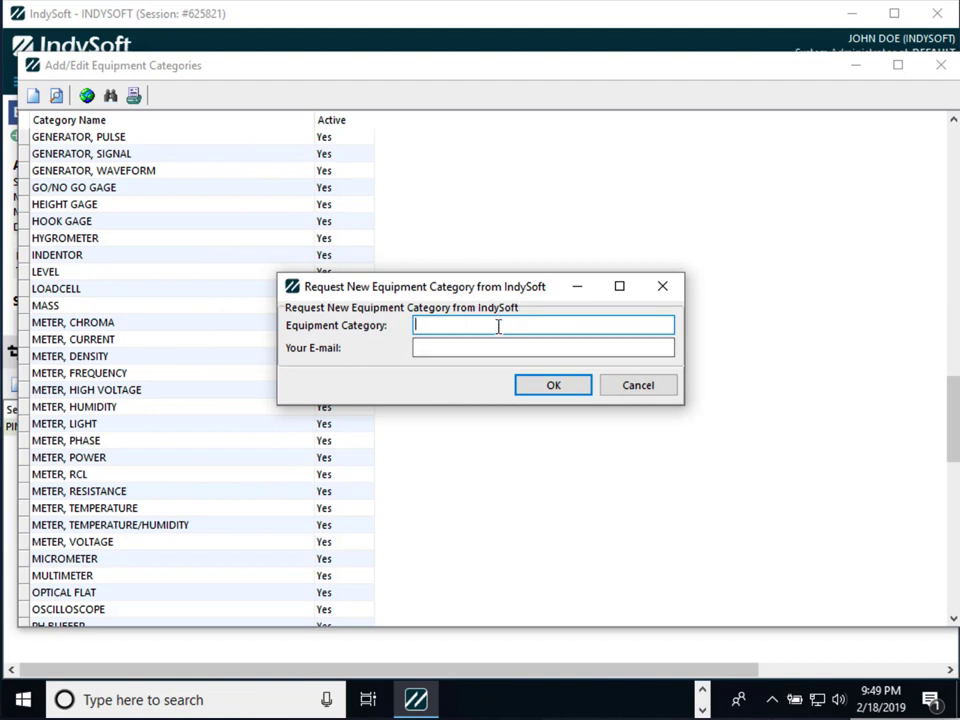
pyautogui.write('MY CUSTOM CATEGORY')
pyautogui.press('Tab')
pyautogui.write('JOHN.J')
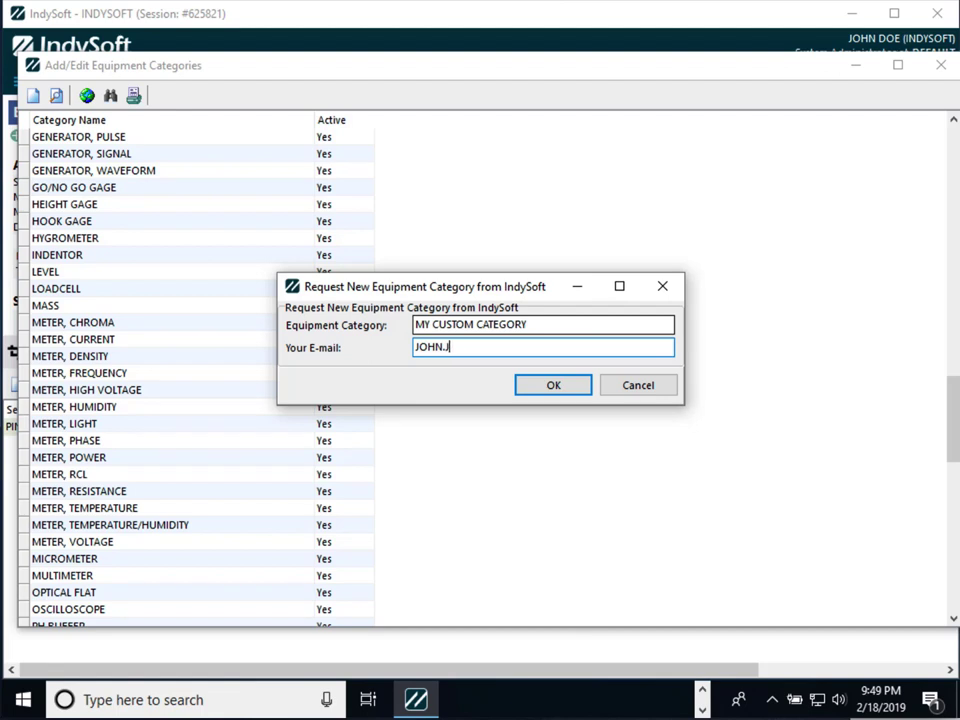
pyautogui.press('BackSpace')
pyautogui.write('DOE@MYCOMP')
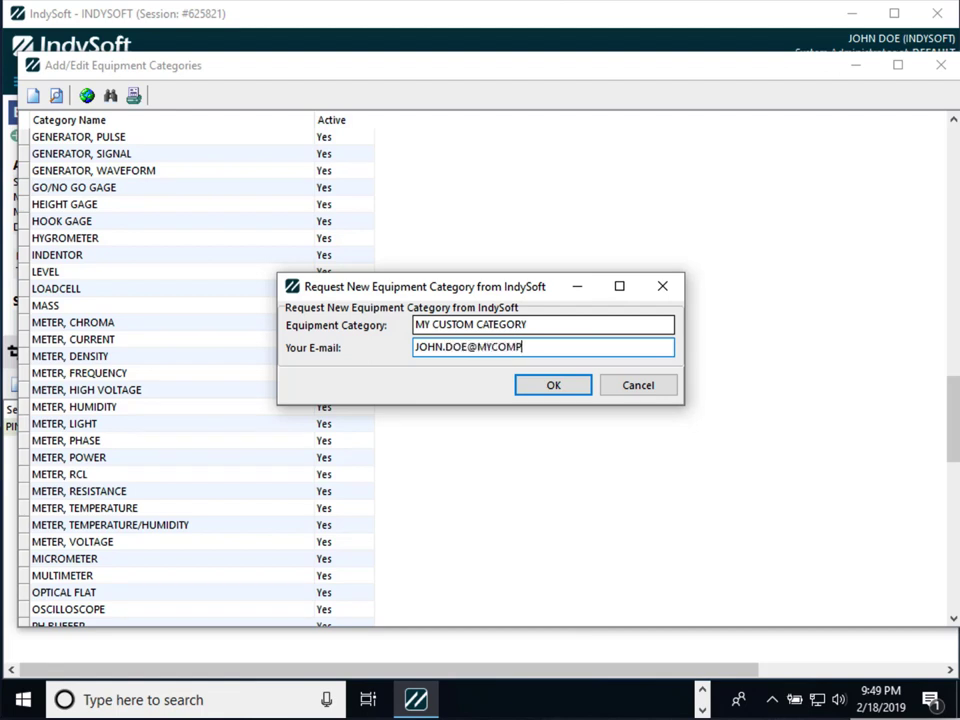
pyautogui.write('ANY.COM')
pyautogui.press('Return')
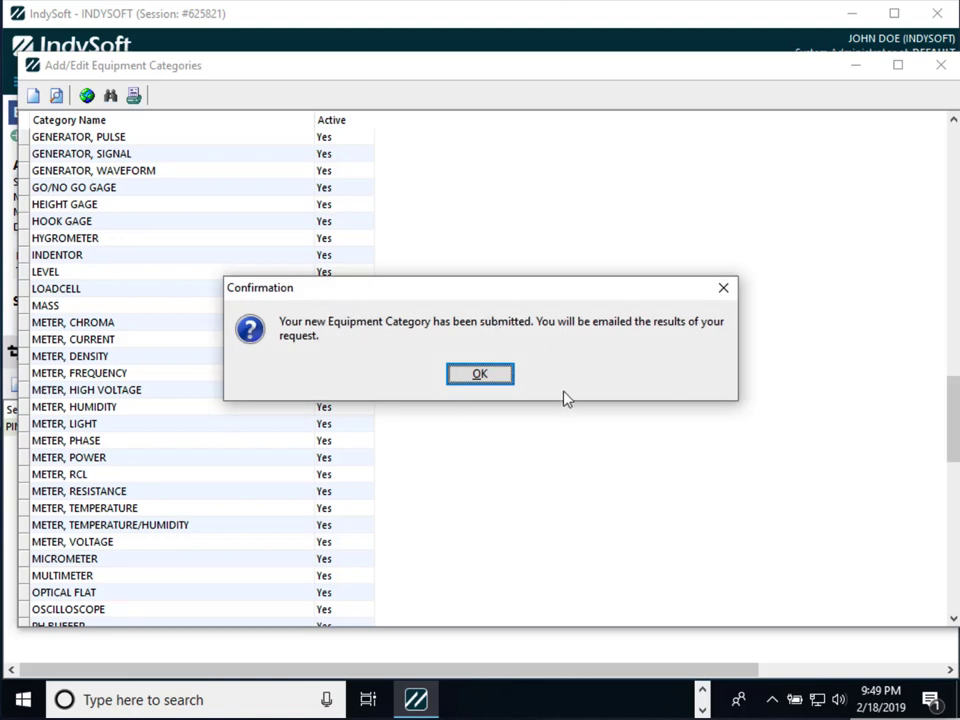
pyautogui.click(480, 374)
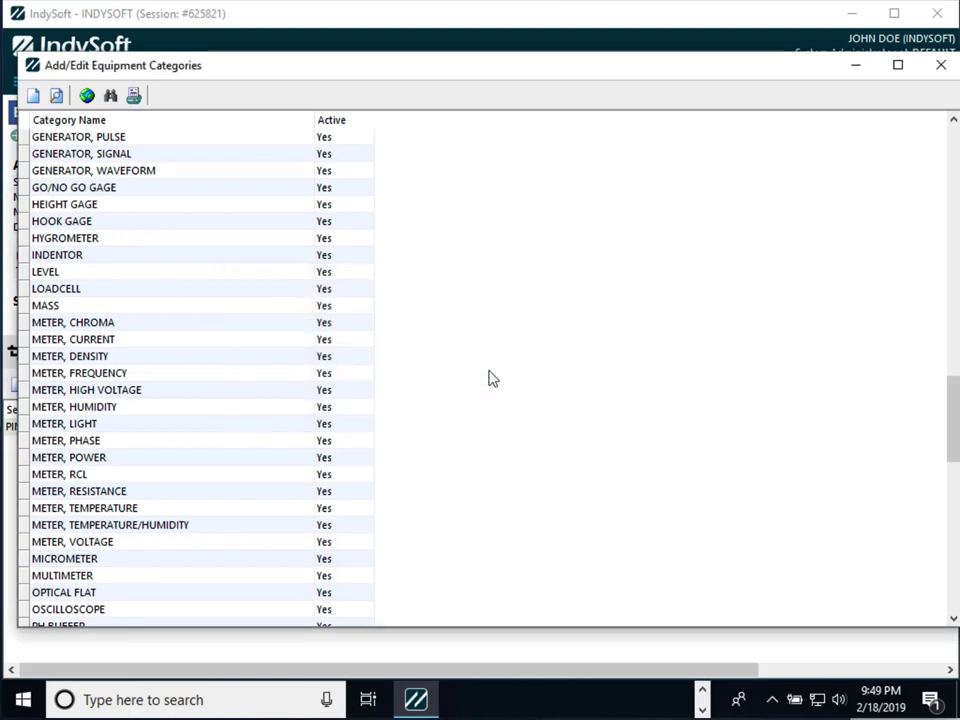
pyautogui.click(185, 189)
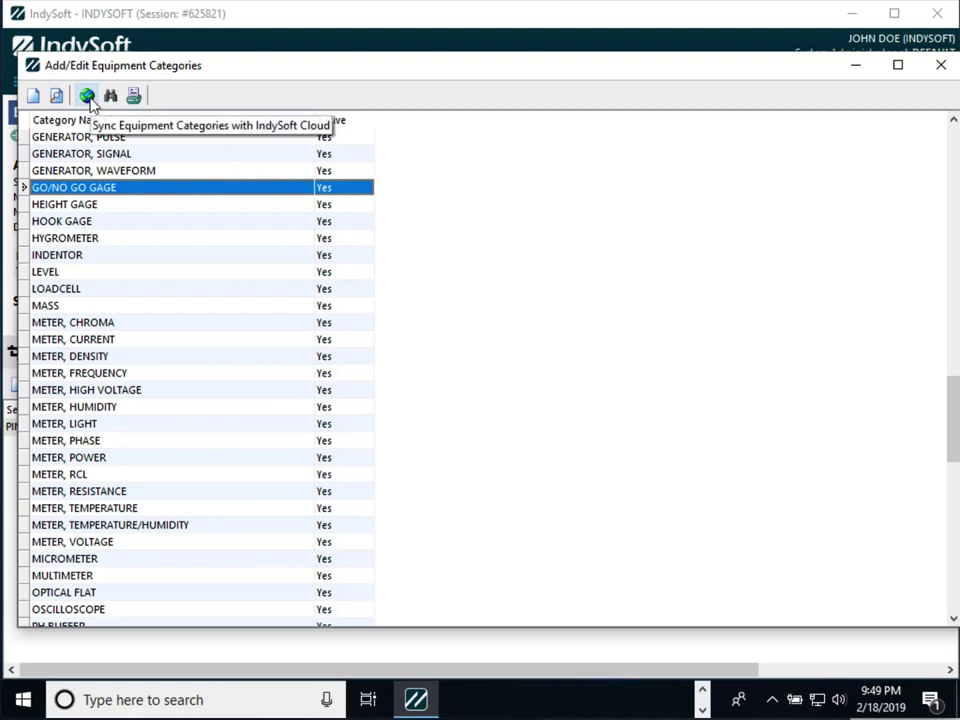
pyautogui.click(160, 137)
pyautogui.click(172, 204)
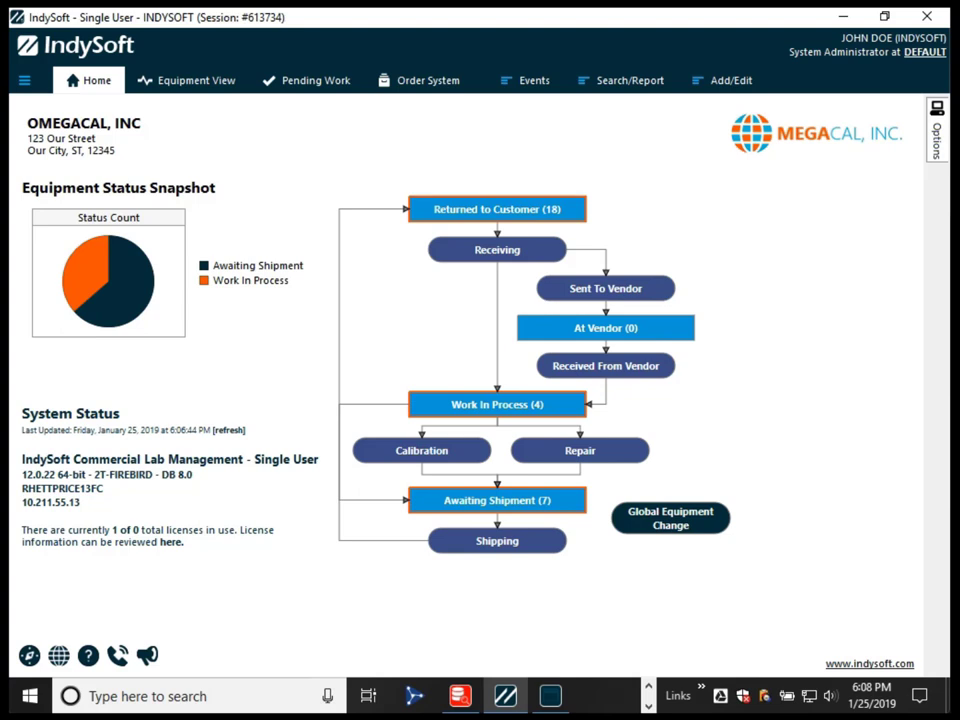
# Step: Open work order 19 in the order system and assign the first two listed ABC COMPANY employees to the whole order
pyautogui.click(405, 88)
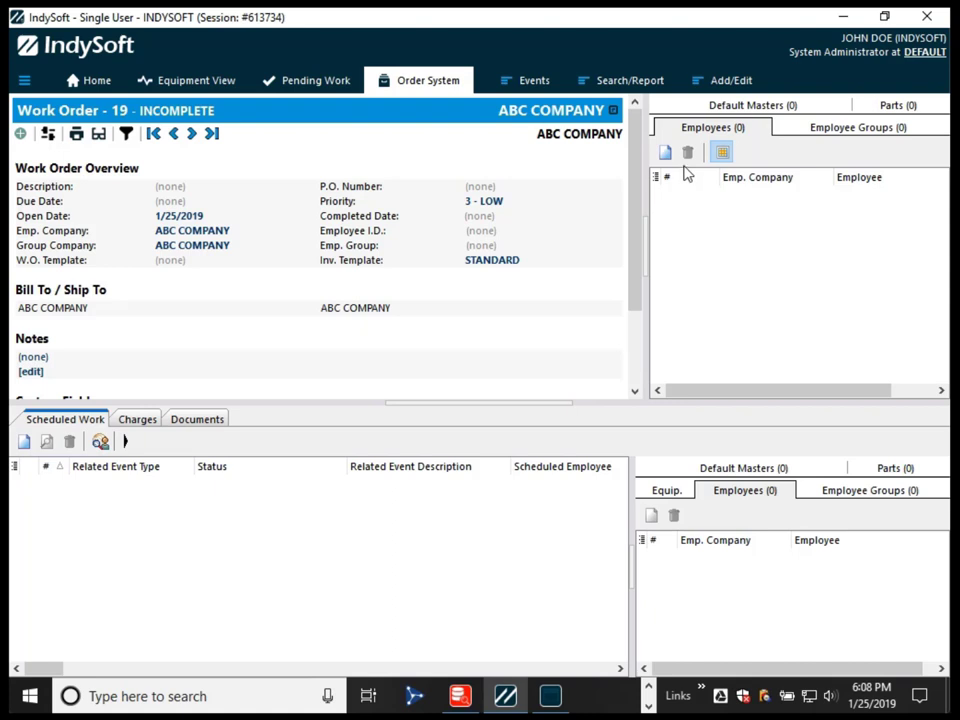
pyautogui.click(665, 153)
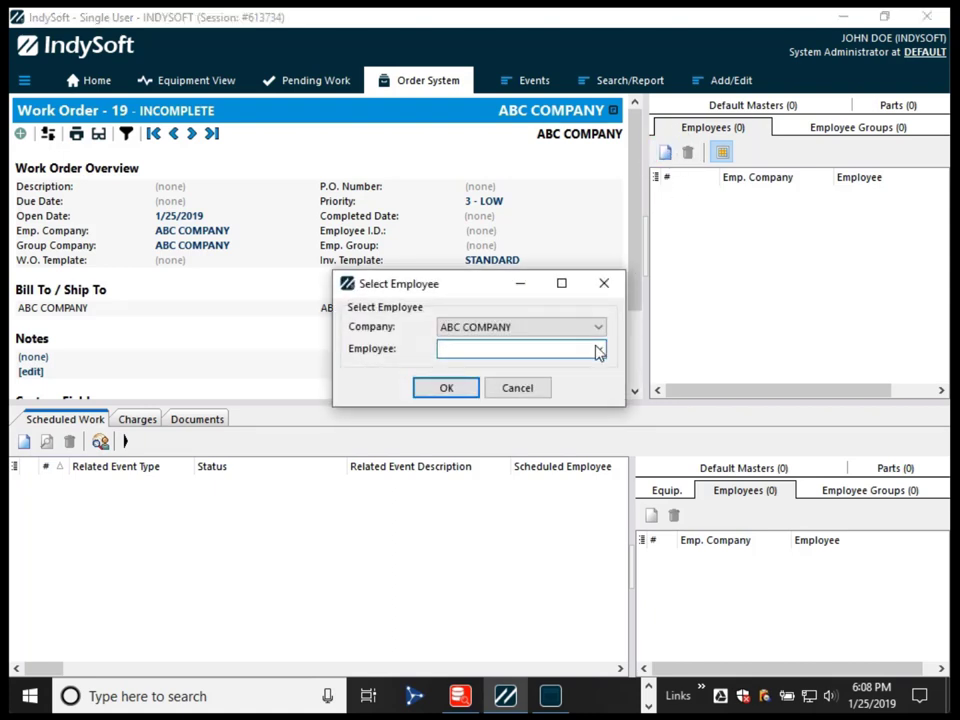
pyautogui.click(598, 350)
pyautogui.click(525, 366)
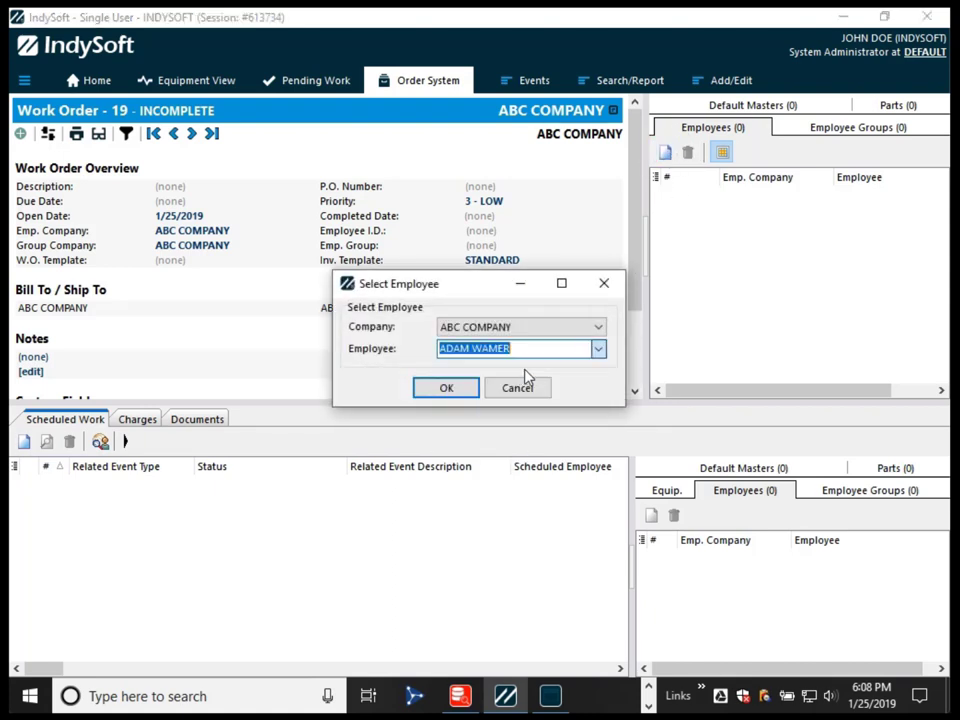
pyautogui.click(474, 388)
pyautogui.click(665, 153)
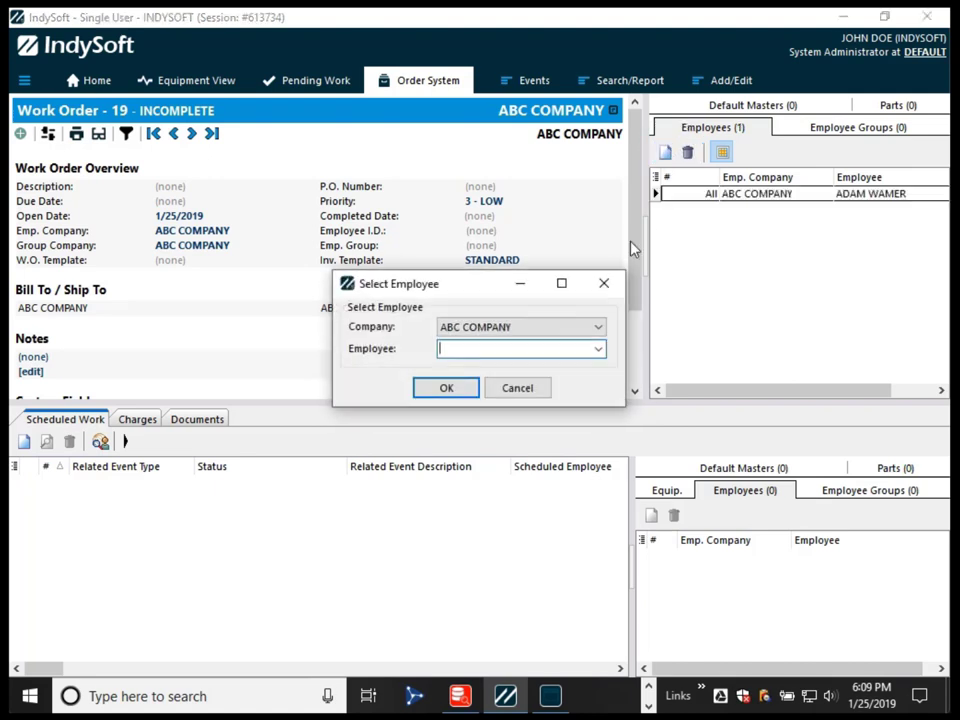
pyautogui.click(598, 348)
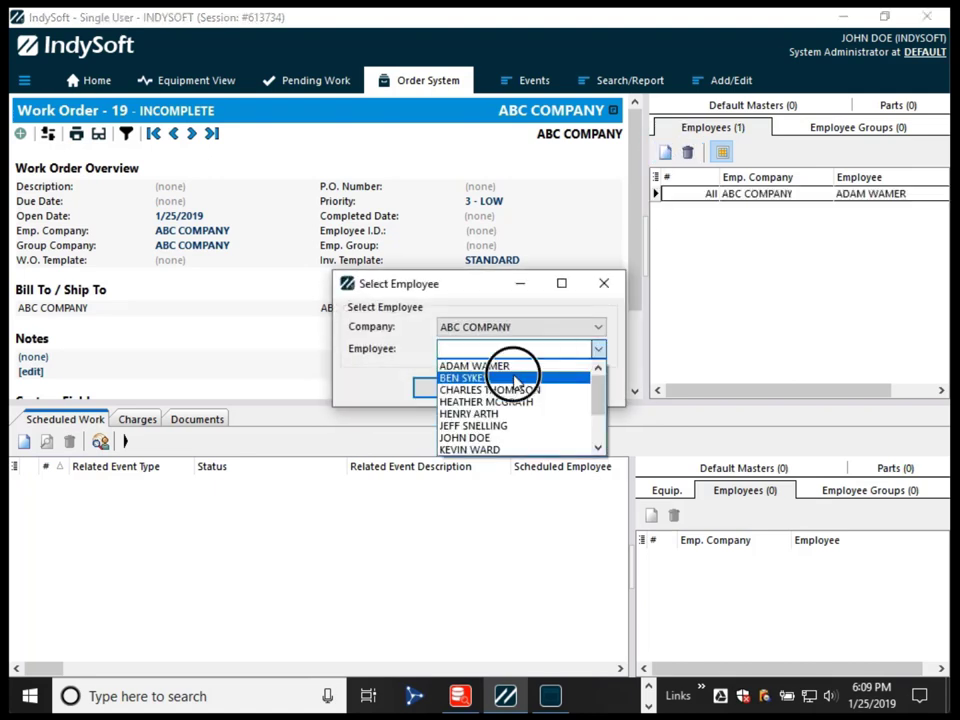
pyautogui.click(513, 378)
pyautogui.click(468, 390)
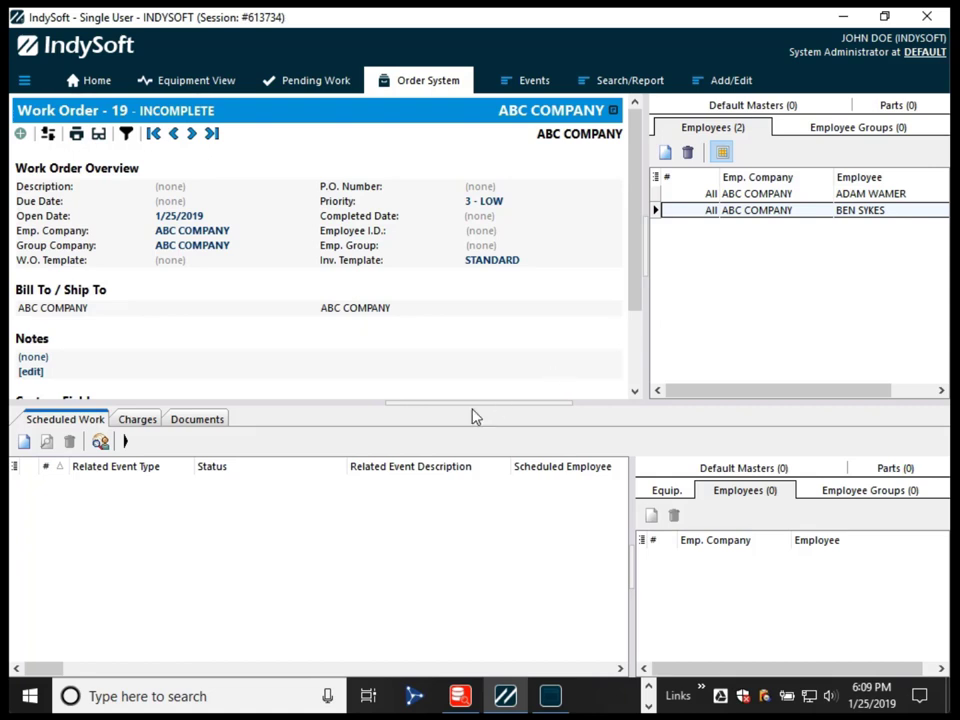
# Step: Add a calibration of ABC COMPANY's torque wrench TQ-333AA to the scheduled work of work order 19
pyautogui.click(24, 441)
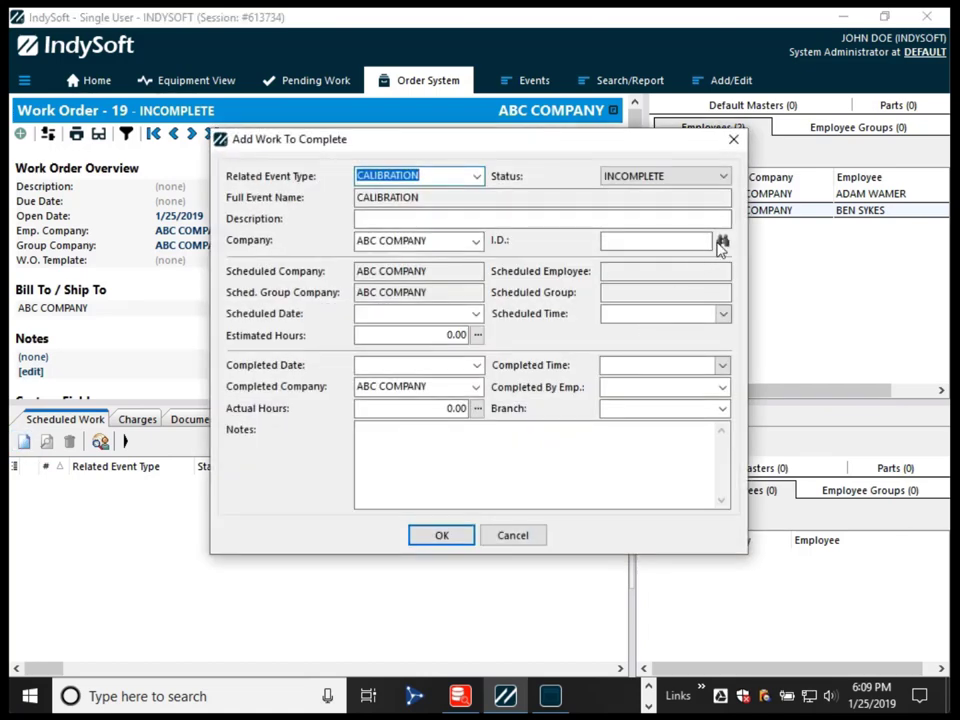
pyautogui.click(722, 241)
pyautogui.scroll(-5, 500, 432)
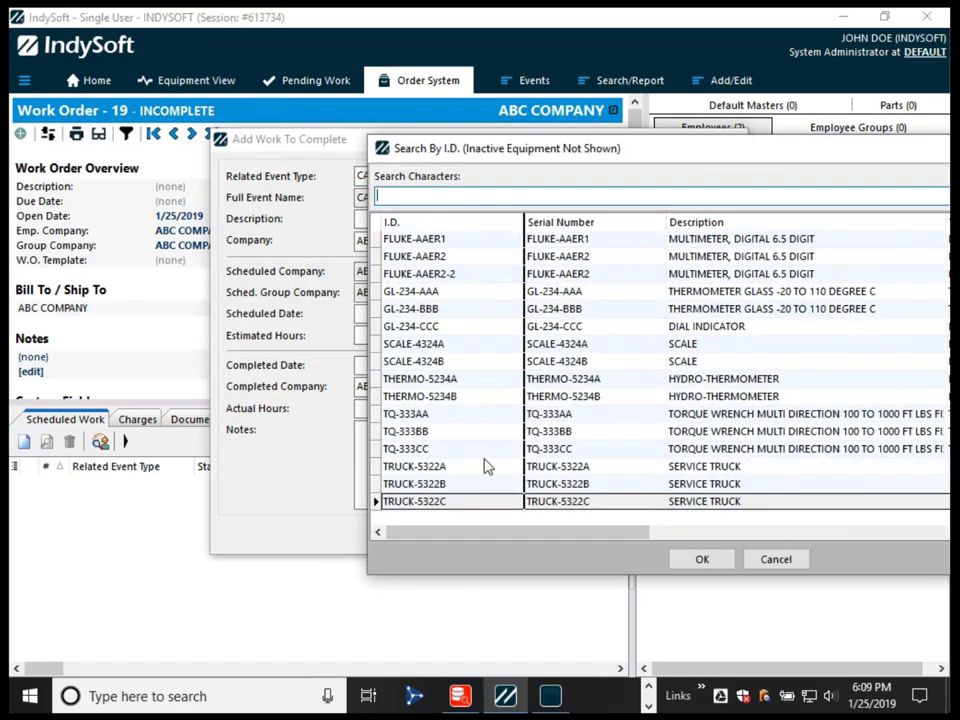
pyautogui.doubleClick(429, 418)
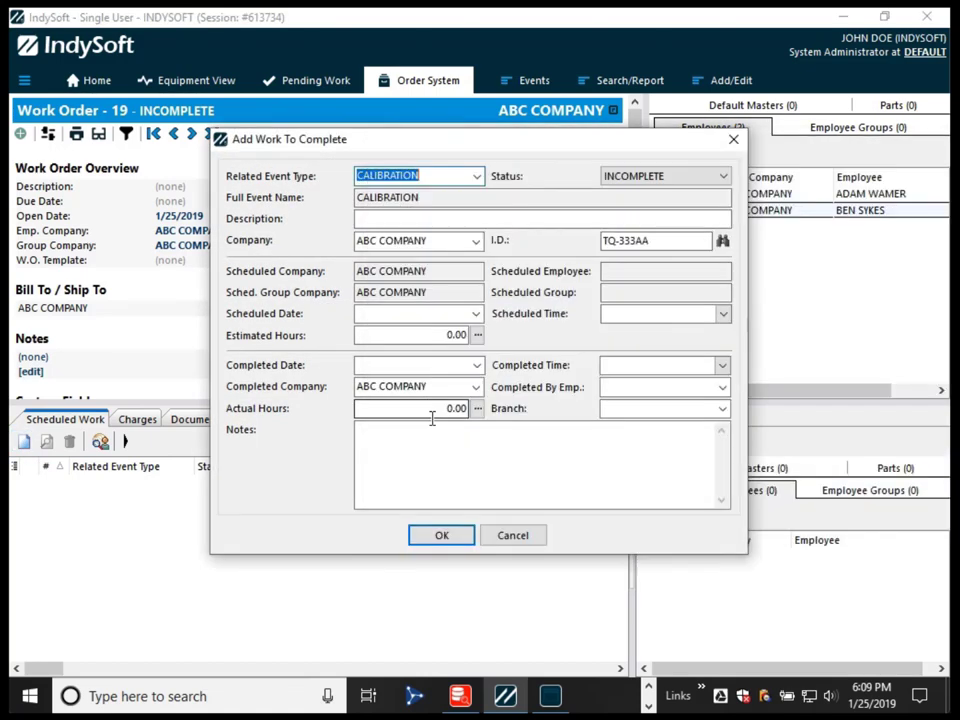
pyautogui.click(423, 540)
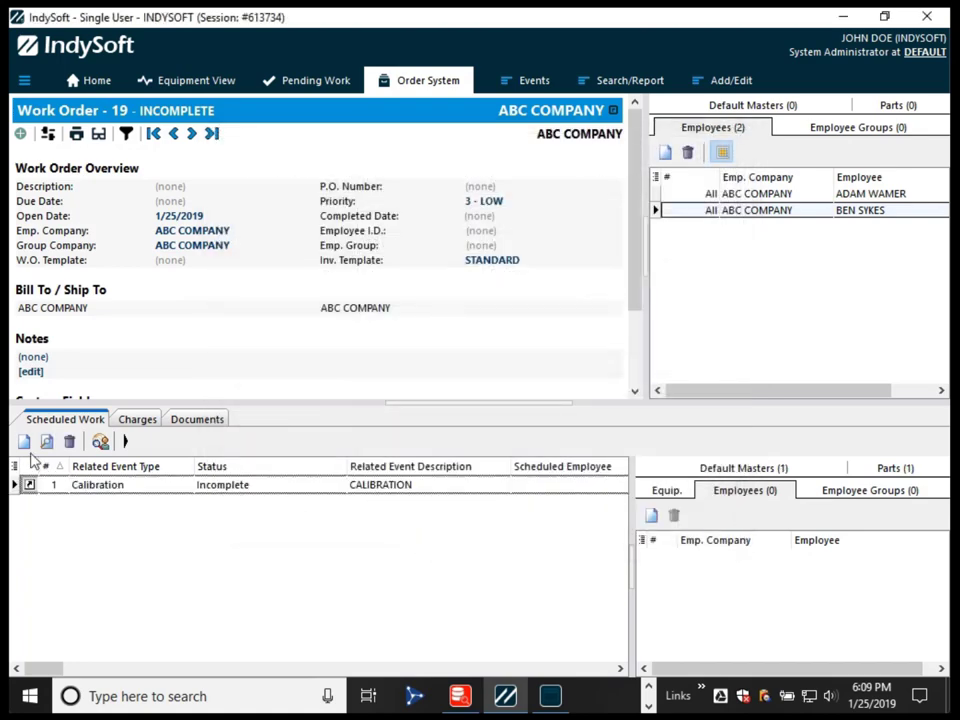
# Step: Add a second calibration line item to work order 19 for torque wrench TQ-333BB
pyautogui.click(20, 133)
pyautogui.click(721, 241)
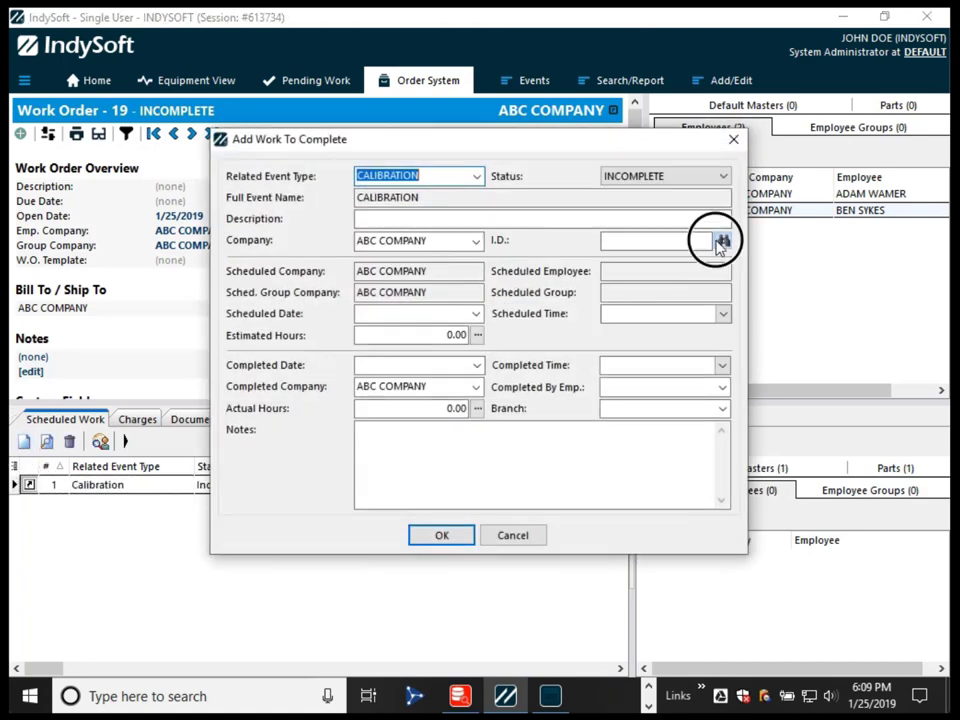
pyautogui.scroll(-5, 560, 370)
pyautogui.doubleClick(418, 433)
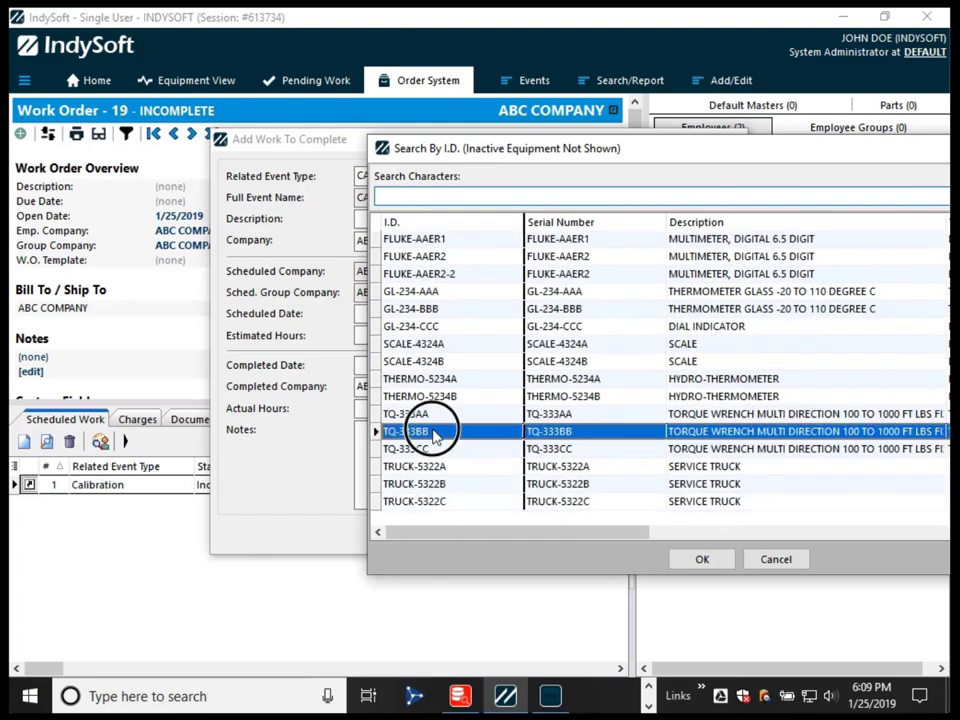
pyautogui.click(439, 534)
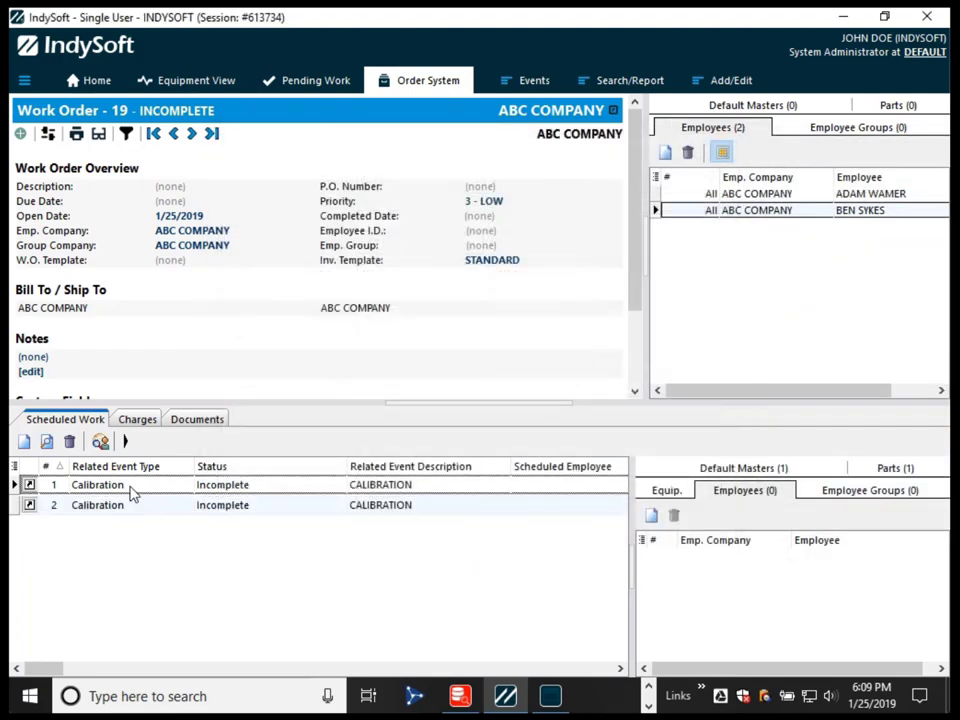
# Step: Assign the second listed ABC COMPANY employee to calibration line item 1 of the scheduled work
pyautogui.click(375, 489)
pyautogui.click(651, 515)
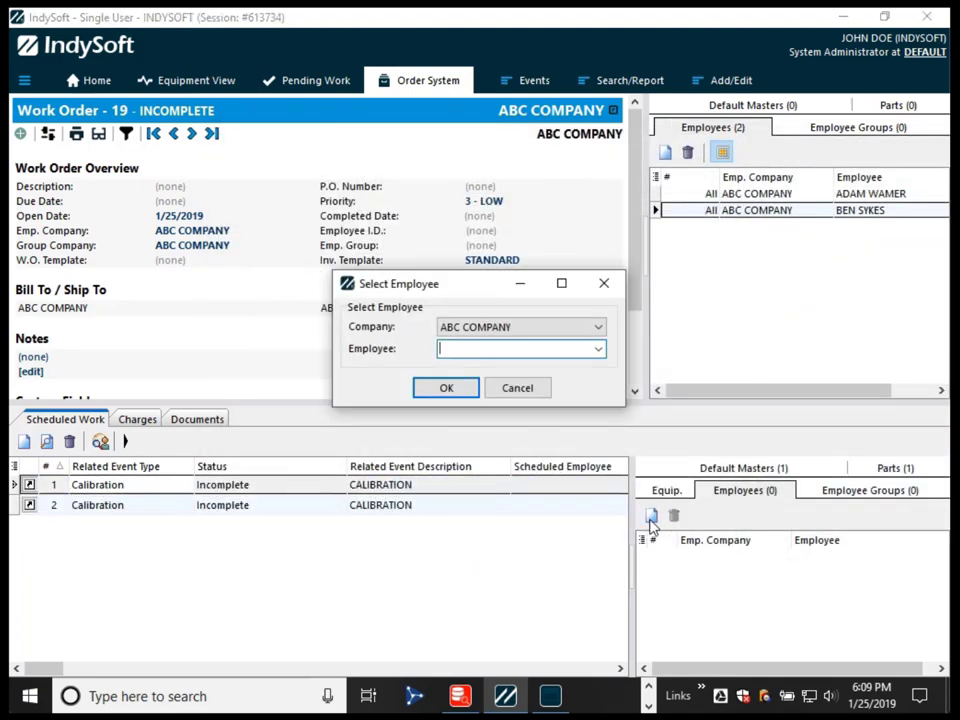
pyautogui.click(597, 349)
pyautogui.click(503, 369)
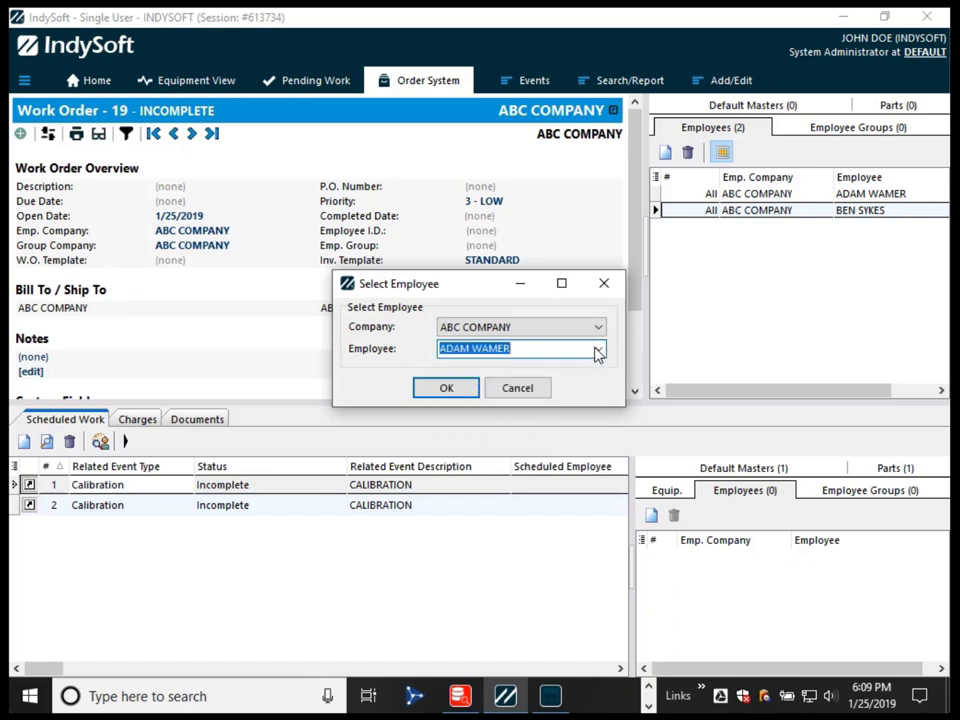
pyautogui.scroll(-1, 597, 352)
pyautogui.click(446, 388)
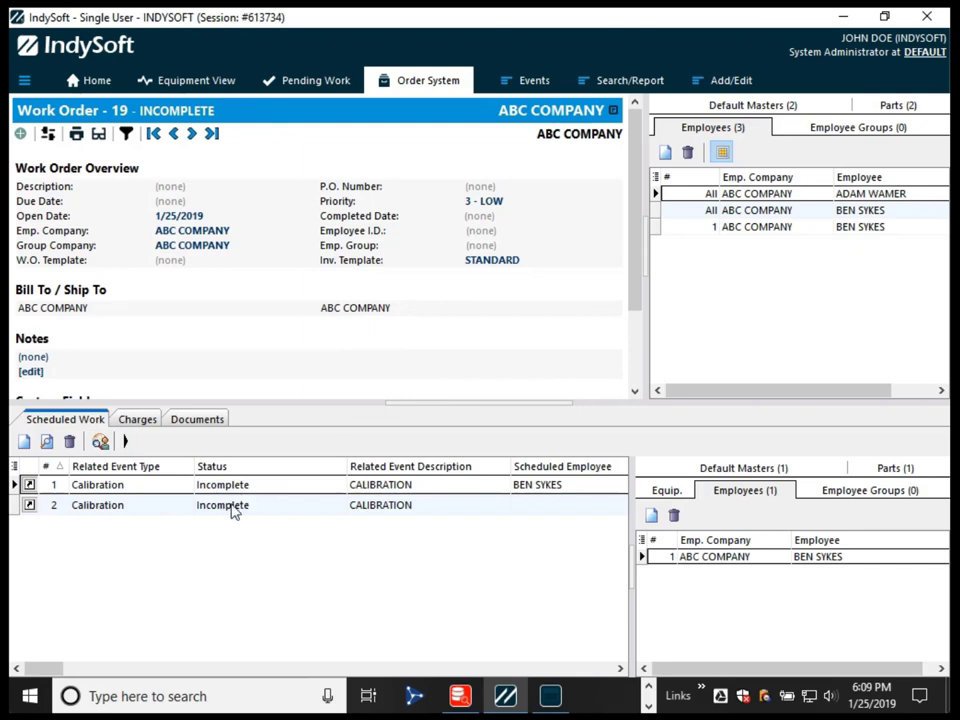
# Step: Assign the first listed ABC COMPANY employee to calibration line item 2 of the scheduled work
pyautogui.click(92, 506)
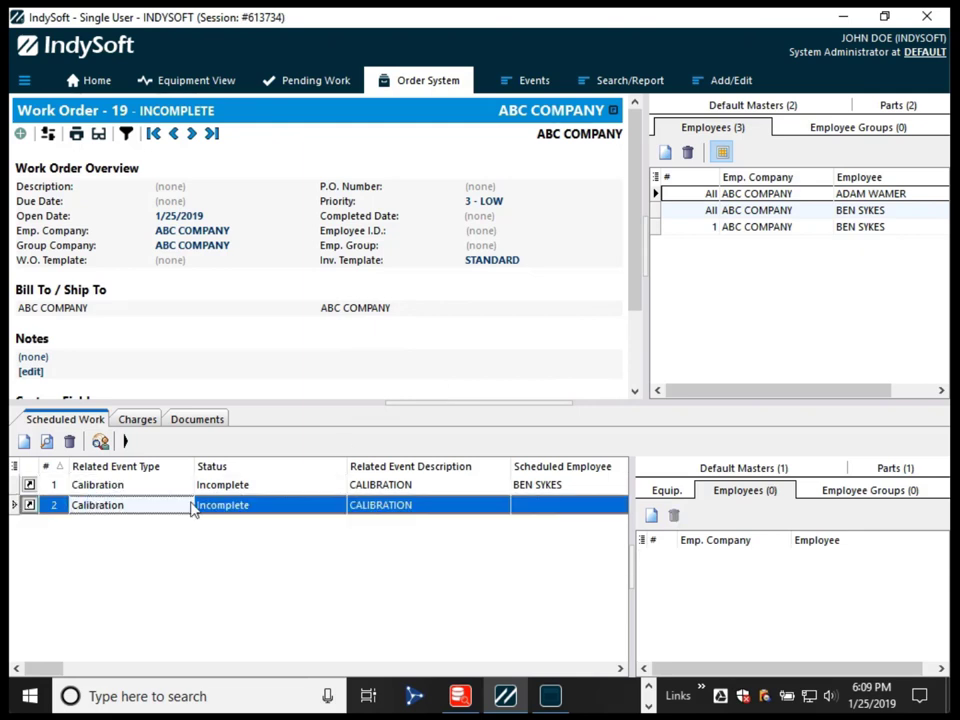
pyautogui.click(651, 515)
pyautogui.click(598, 349)
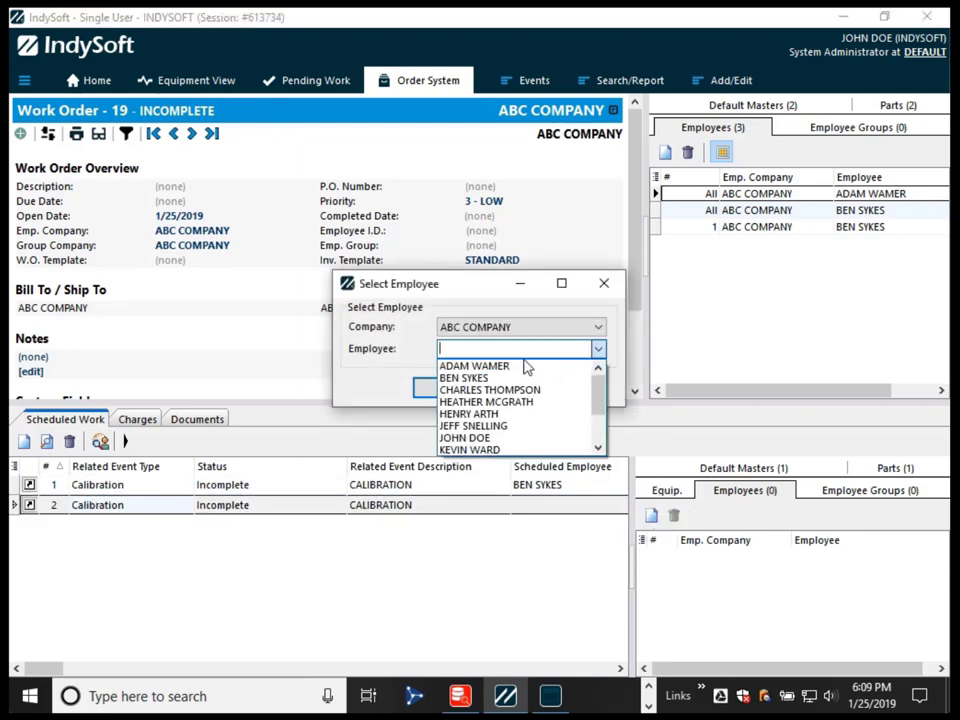
pyautogui.click(493, 366)
pyautogui.click(461, 391)
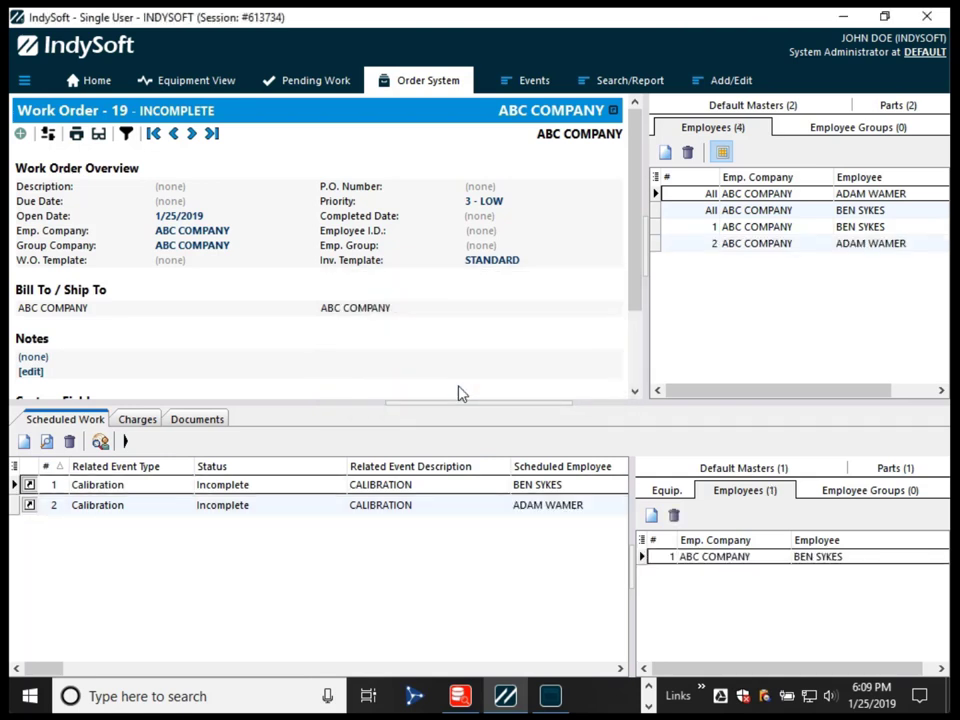
# Step: Switch to Work Scheduling, include all users, and set up a multi-user calendar view of the first two listed ABC COMPANY employees
pyautogui.click(711, 318)
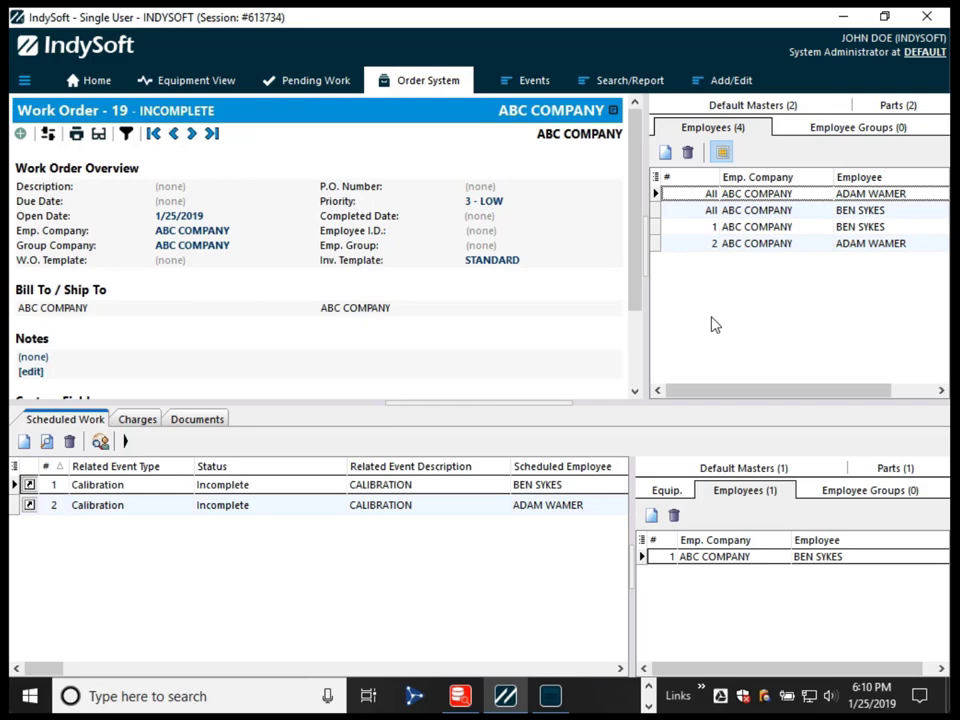
pyautogui.hotkey('alt', 'Tab')
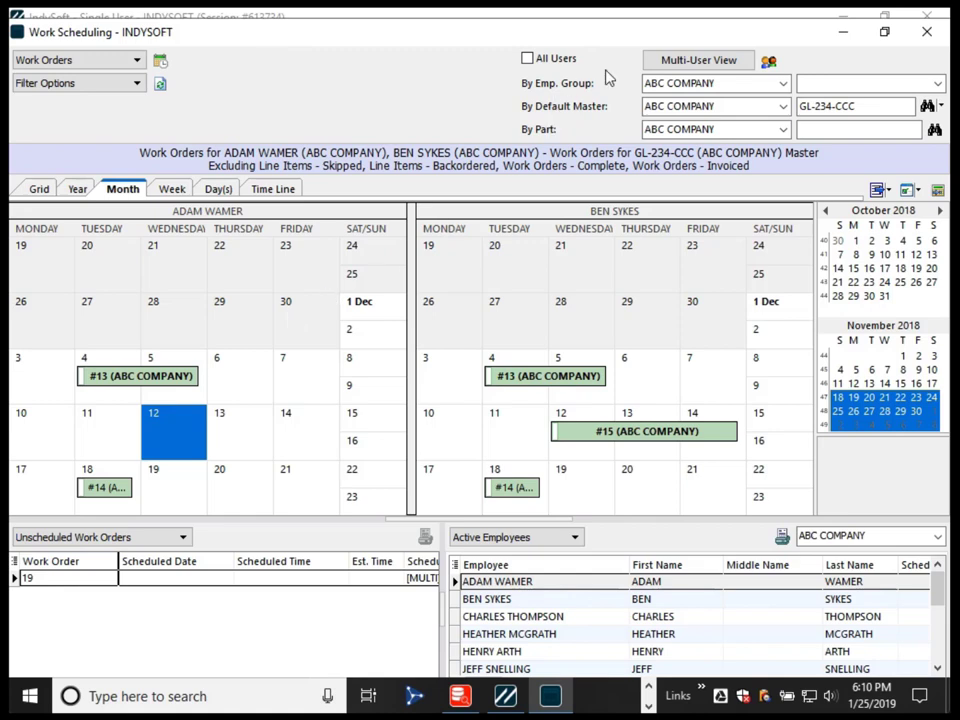
pyautogui.click(566, 62)
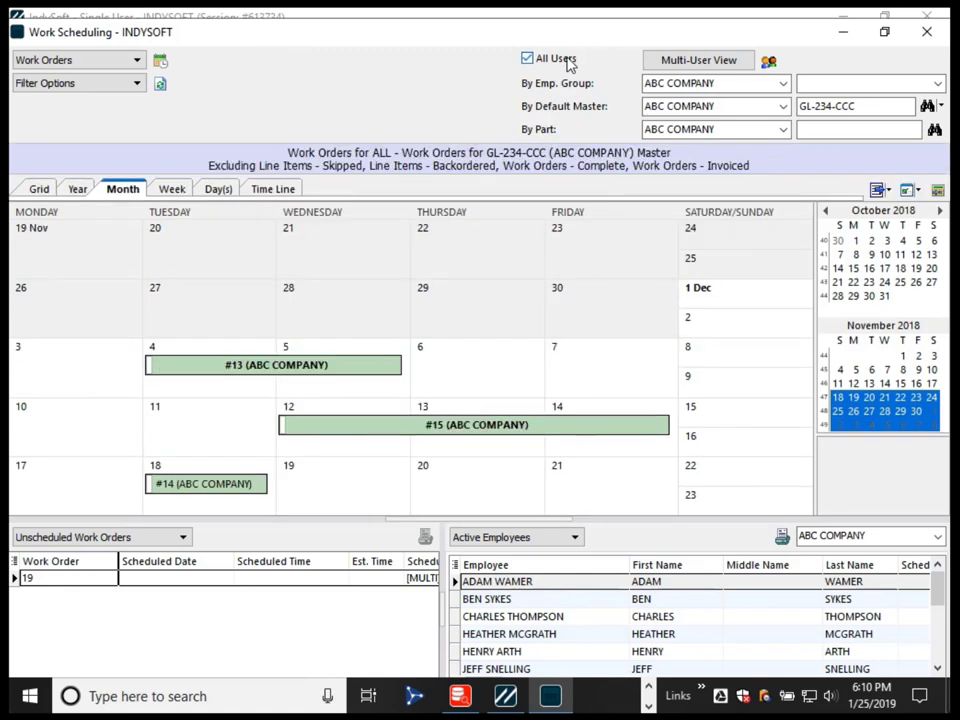
pyautogui.click(688, 62)
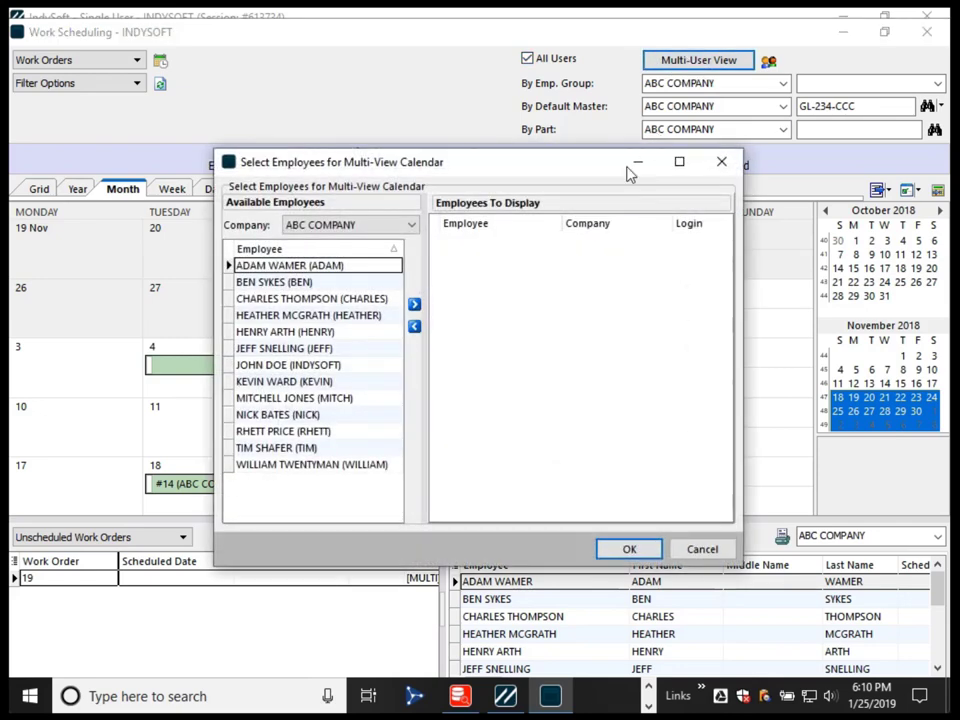
pyautogui.doubleClick(305, 266)
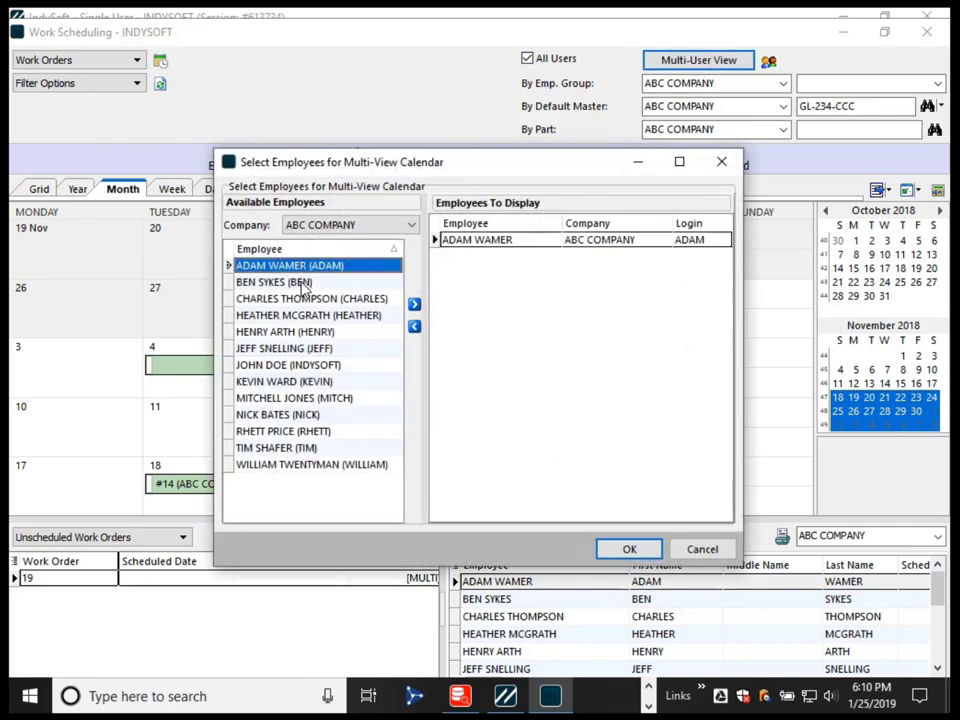
pyautogui.doubleClick(300, 282)
pyautogui.click(622, 549)
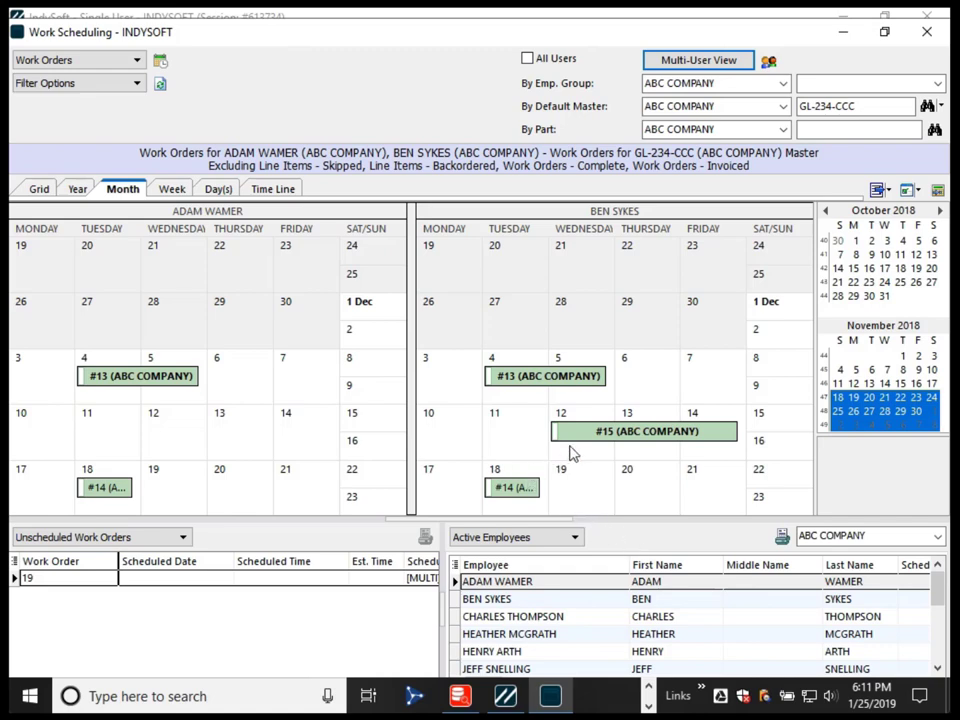
# Step: Switch to the Order System and open work order 13
pyautogui.doubleClick(195, 377)
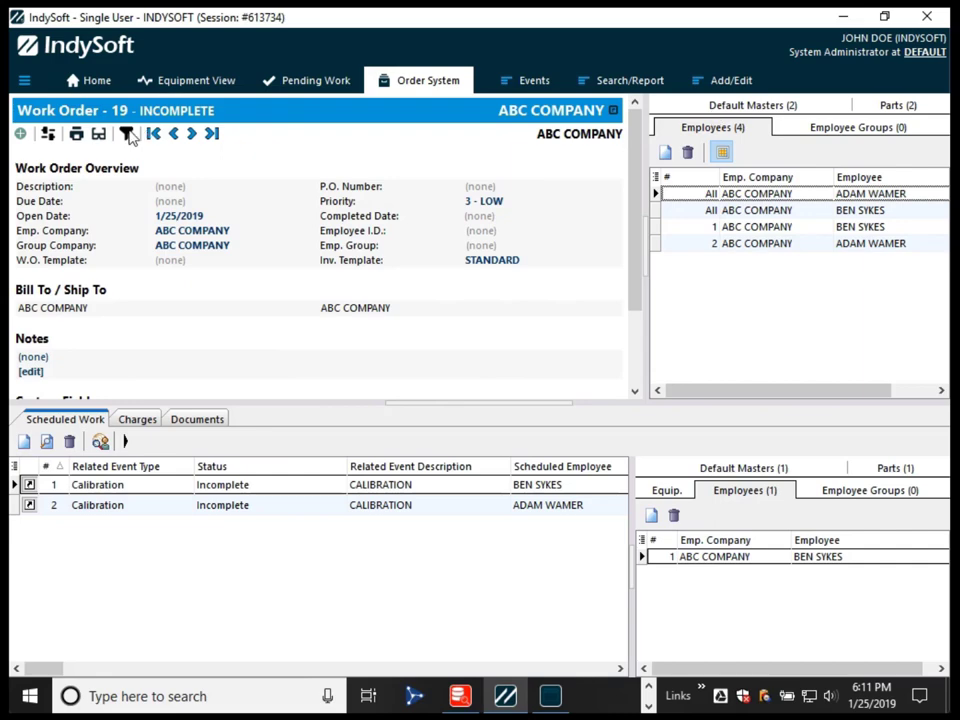
pyautogui.click(119, 112)
pyautogui.write('13')
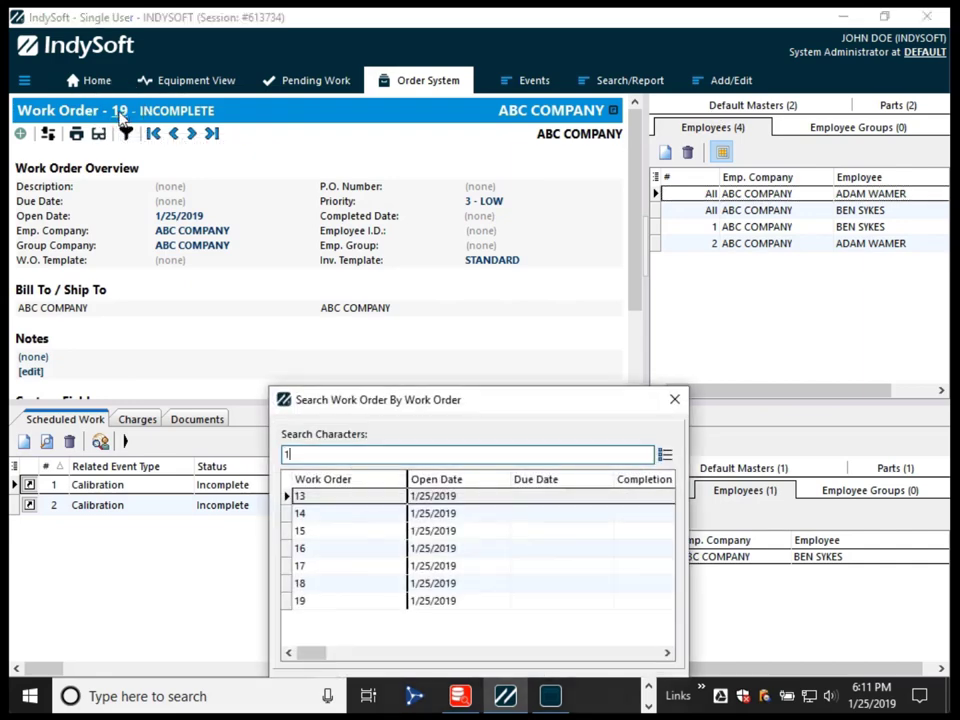
pyautogui.press('Return')
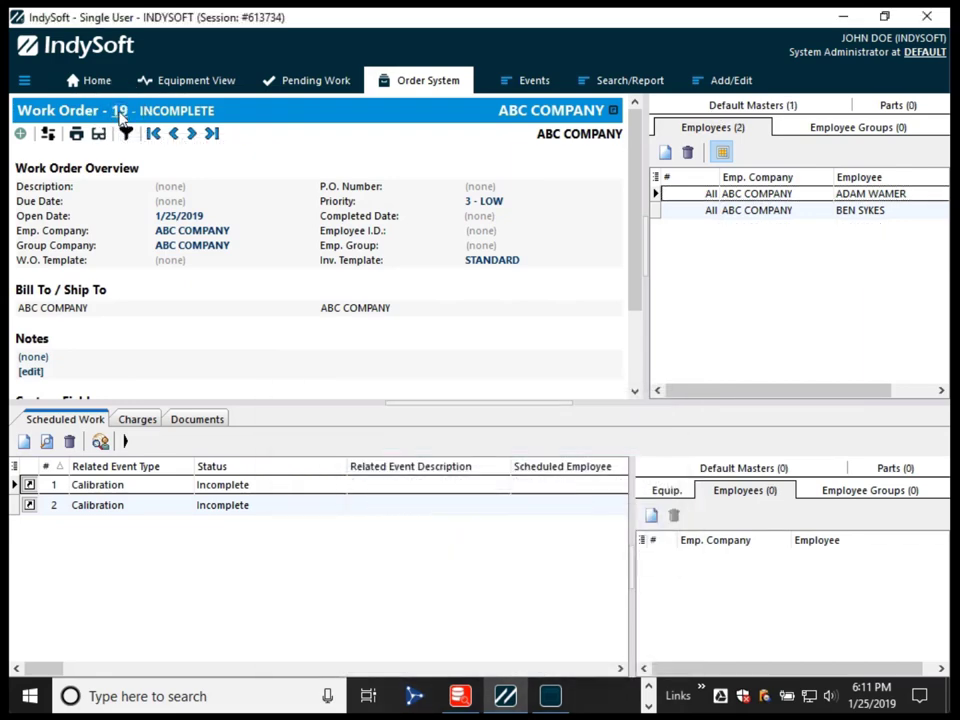
# Step: Remove the second listed ABC COMPANY employee from work order 13 and confirm the deletion
pyautogui.doubleClick(785, 212)
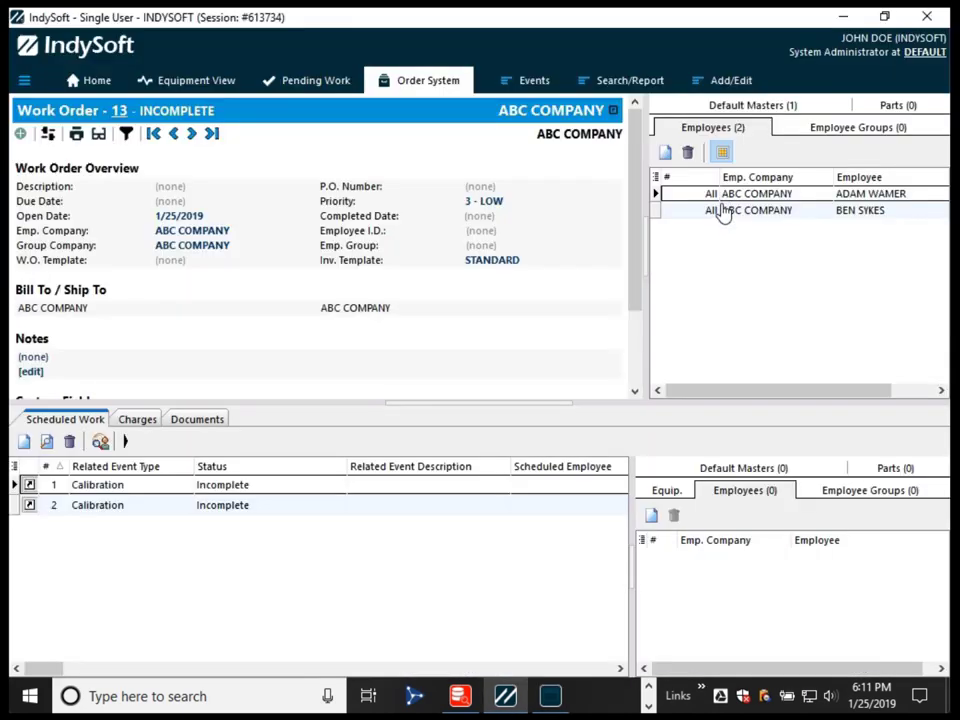
pyautogui.click(723, 211)
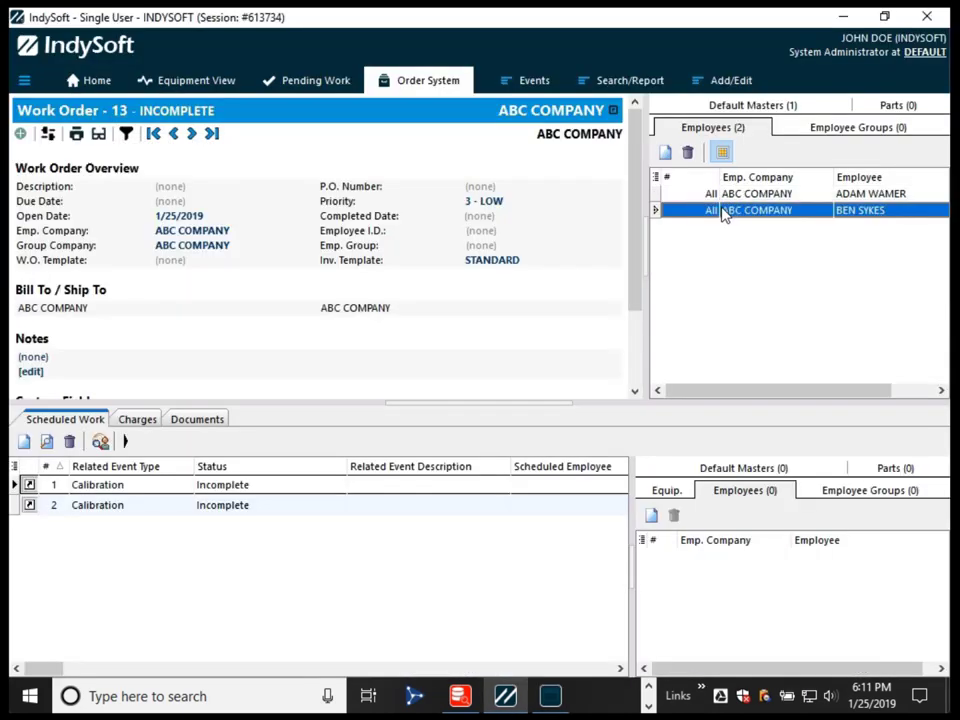
pyautogui.click(692, 156)
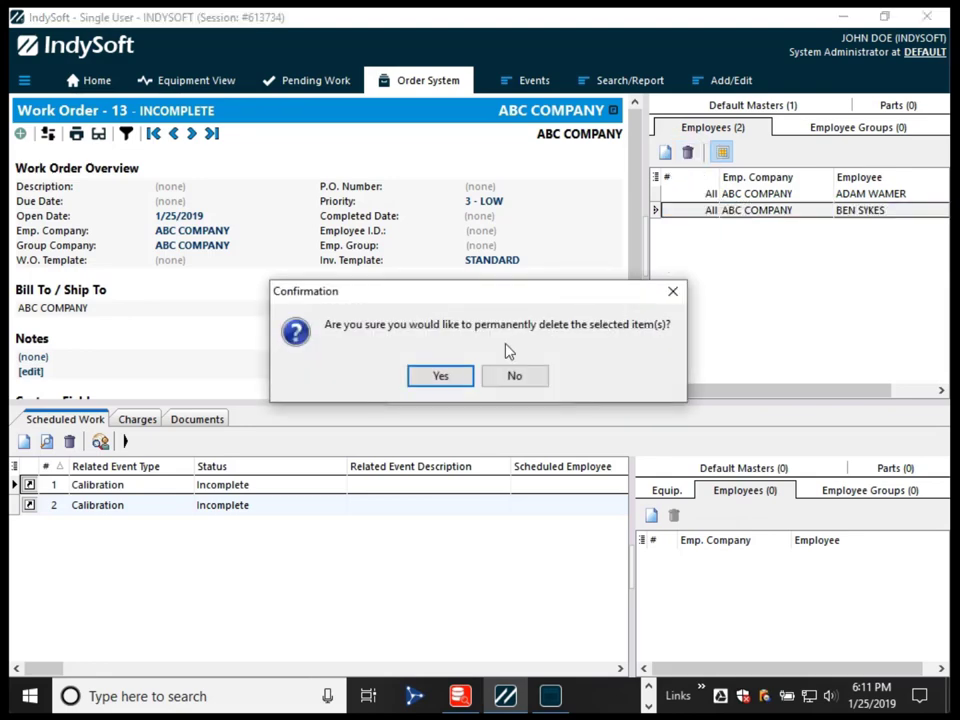
pyautogui.click(439, 375)
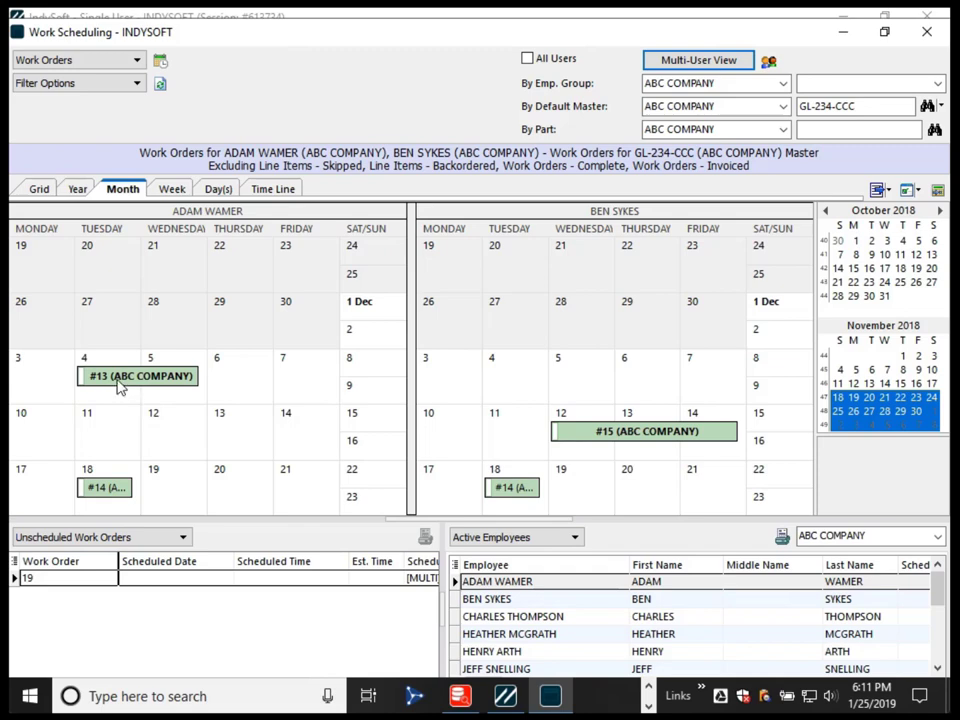
# Step: Assign the second active employee to work order 13 on the scheduling calendar, and review the order's employees and default masters
pyautogui.click(552, 601)
pyautogui.moveTo(552, 605); pyautogui.dragTo(140, 378)
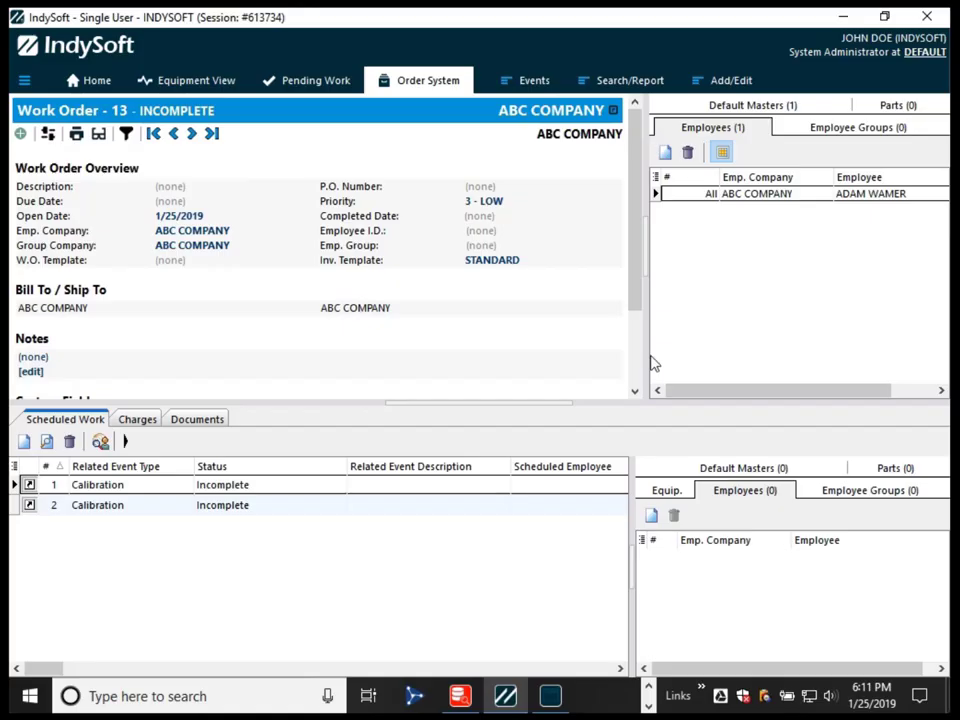
pyautogui.click(769, 219)
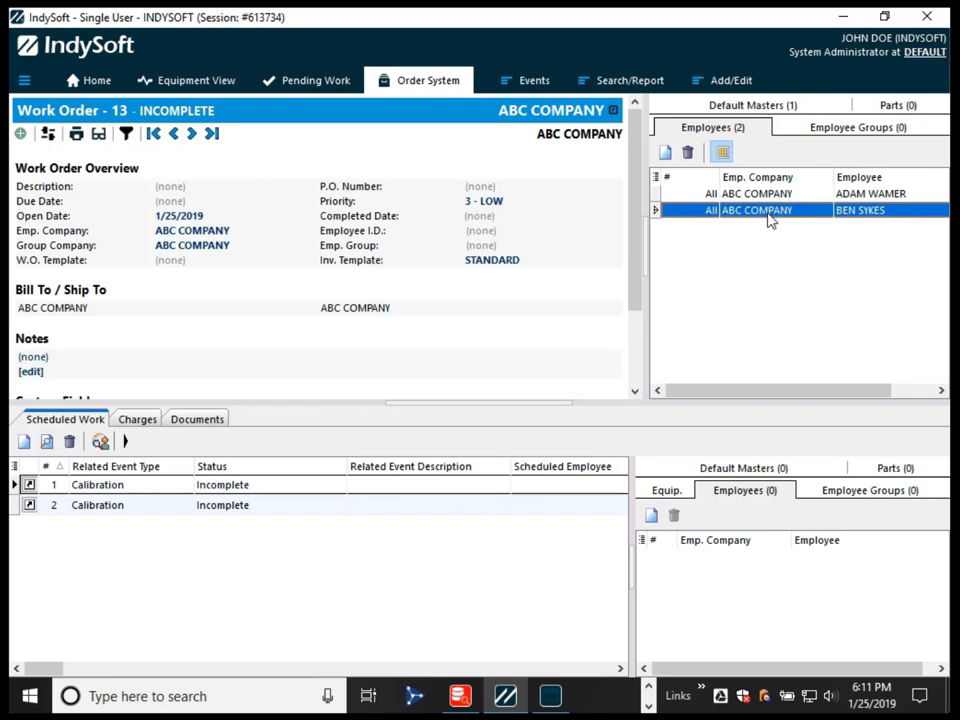
pyautogui.click(760, 106)
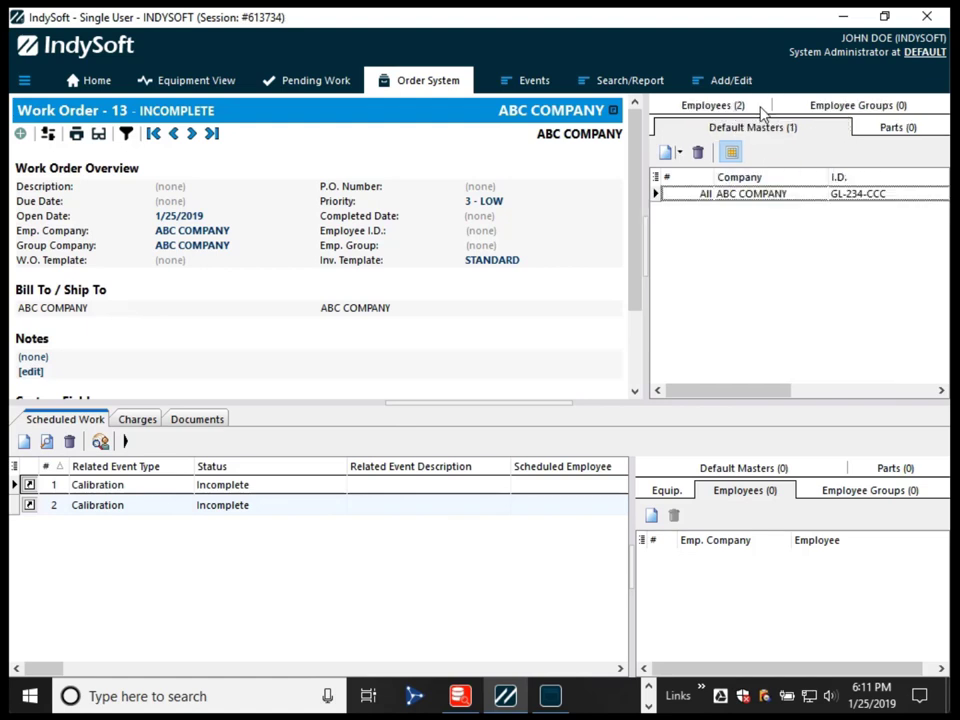
pyautogui.click(752, 199)
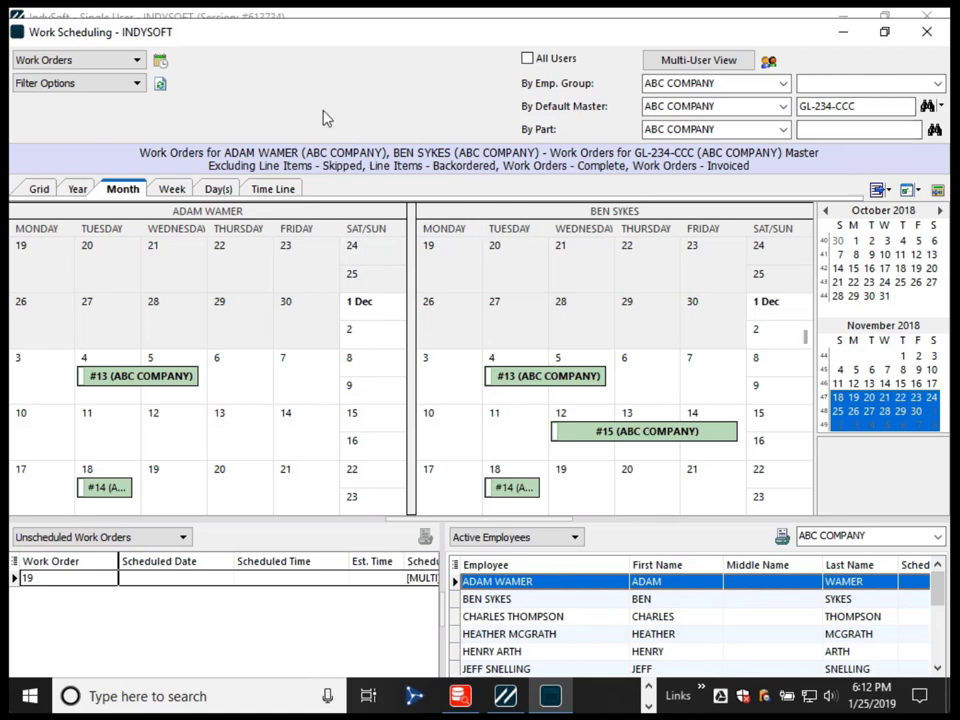
# Step: Clear the default master filter in Work Scheduling and set it to FLUKE-234AA
pyautogui.click(875, 106)
pyautogui.moveTo(875, 106); pyautogui.dragTo(800, 105)
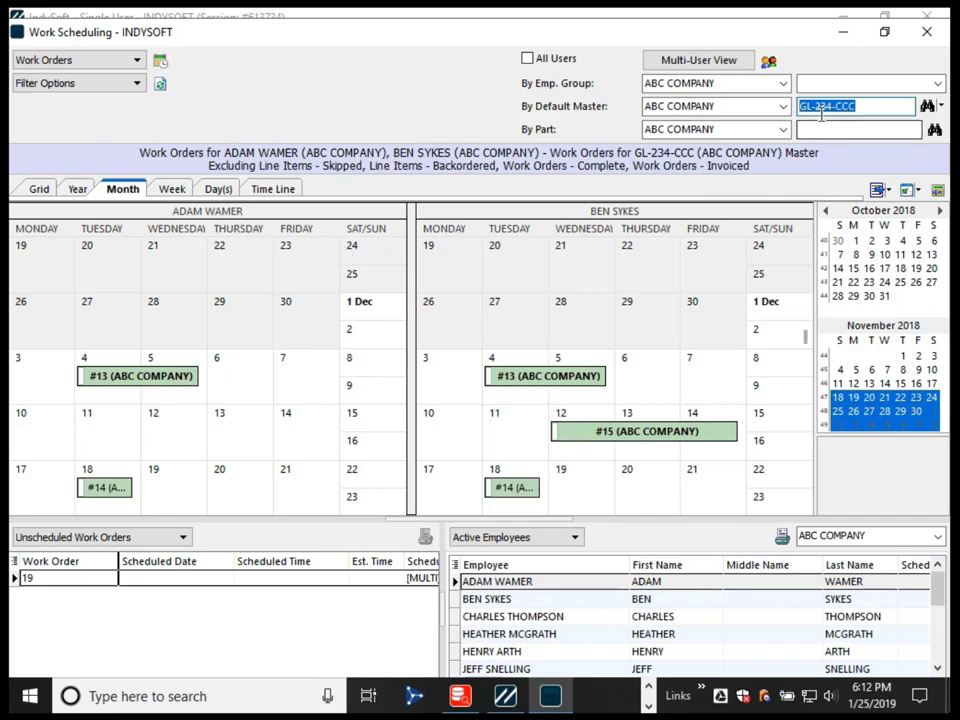
pyautogui.press('BackSpace')
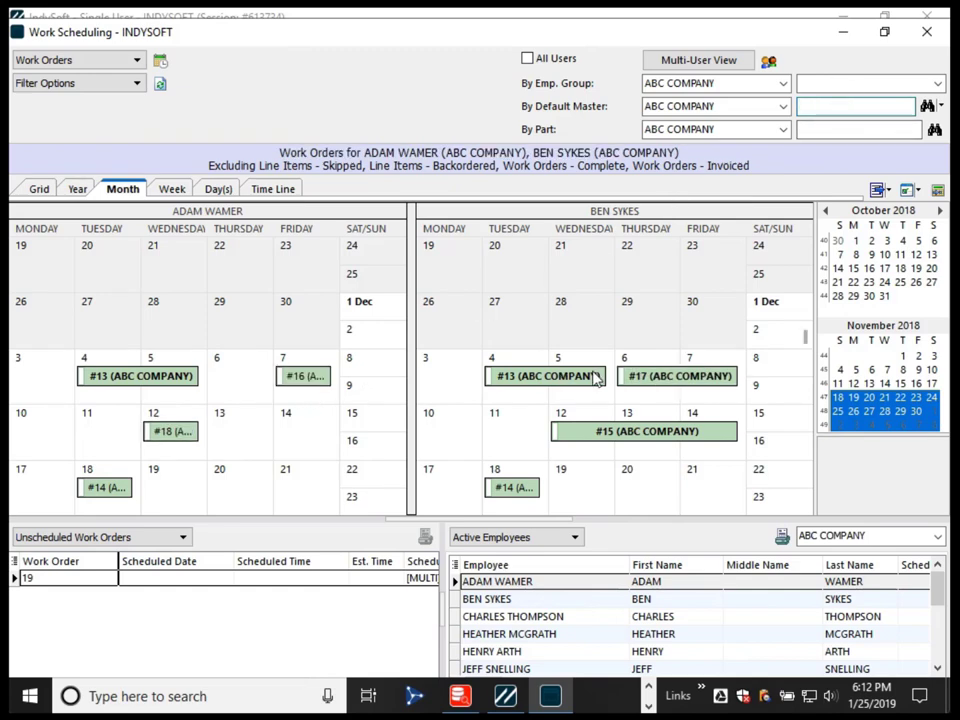
pyautogui.click(935, 105)
pyautogui.click(864, 124)
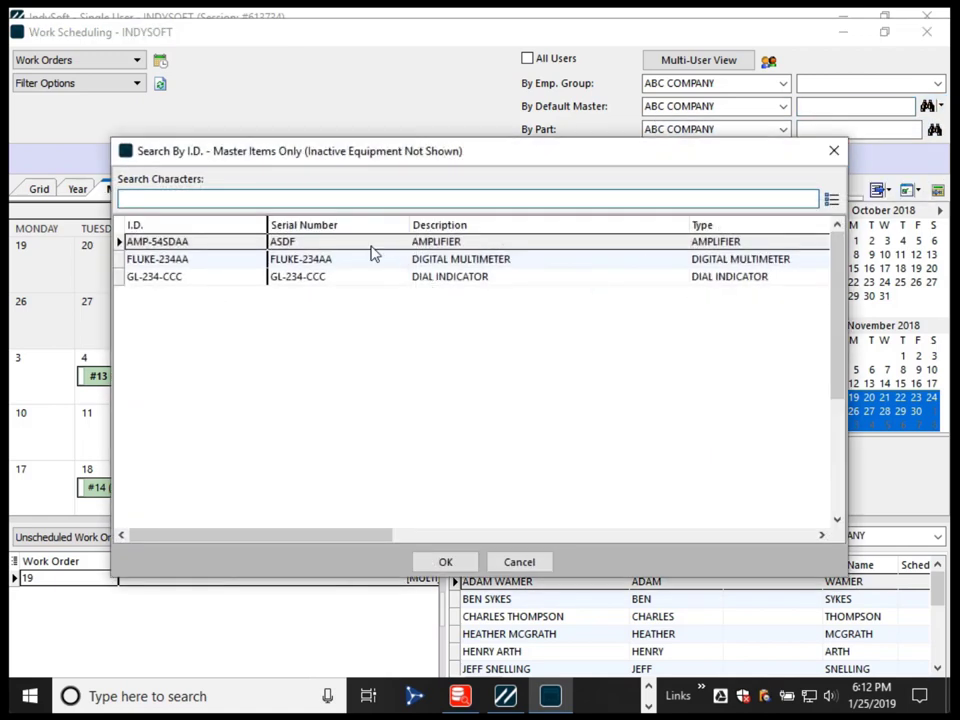
pyautogui.doubleClick(366, 260)
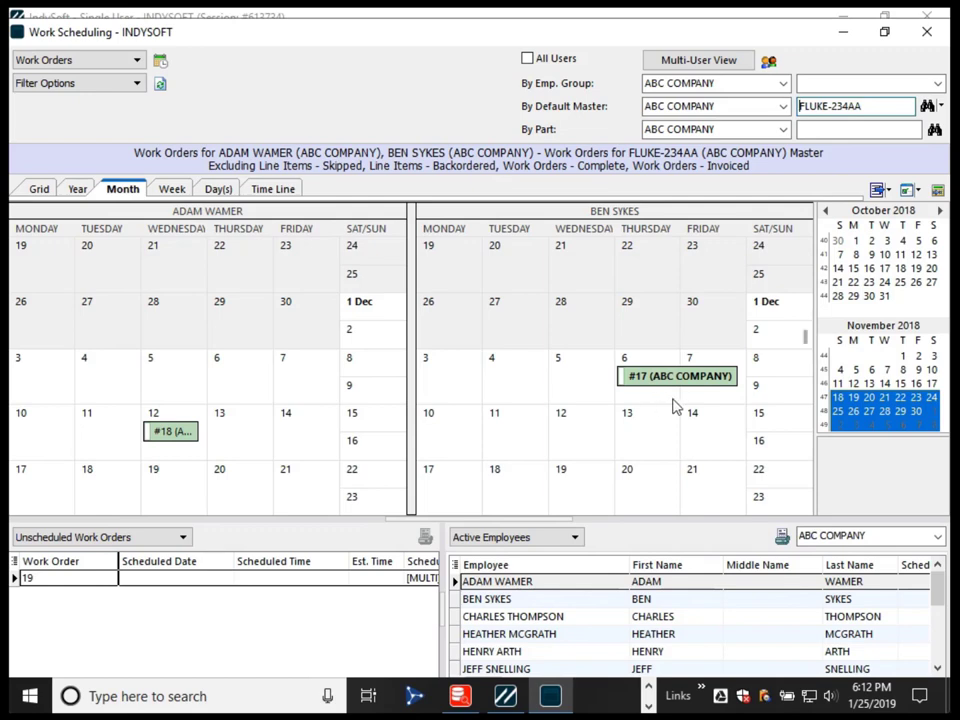
# Step: Compare the options for adding a default master on work order 13 with those on equipment TQ-333AA
pyautogui.moveTo(655, 388)
pyautogui.hotkey('alt', 'Tab')
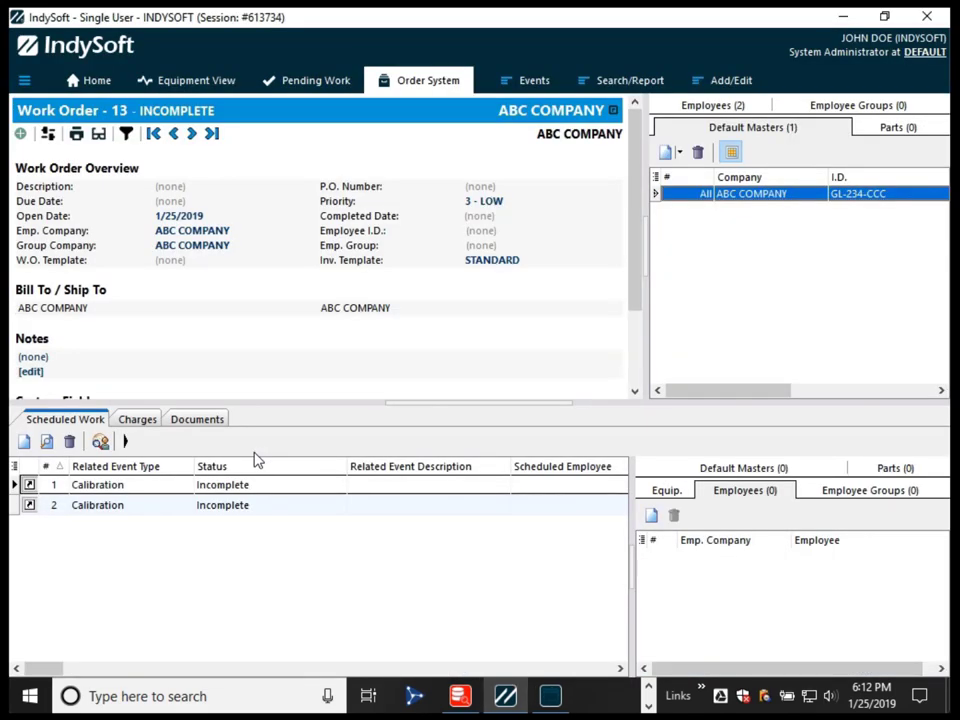
pyautogui.click(674, 161)
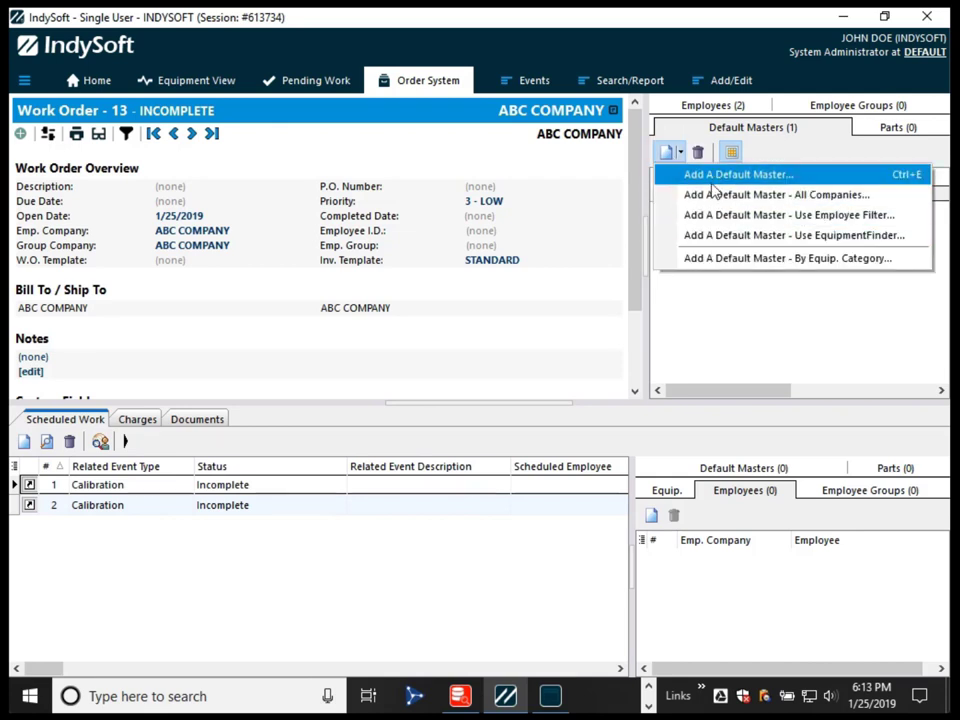
pyautogui.click(155, 79)
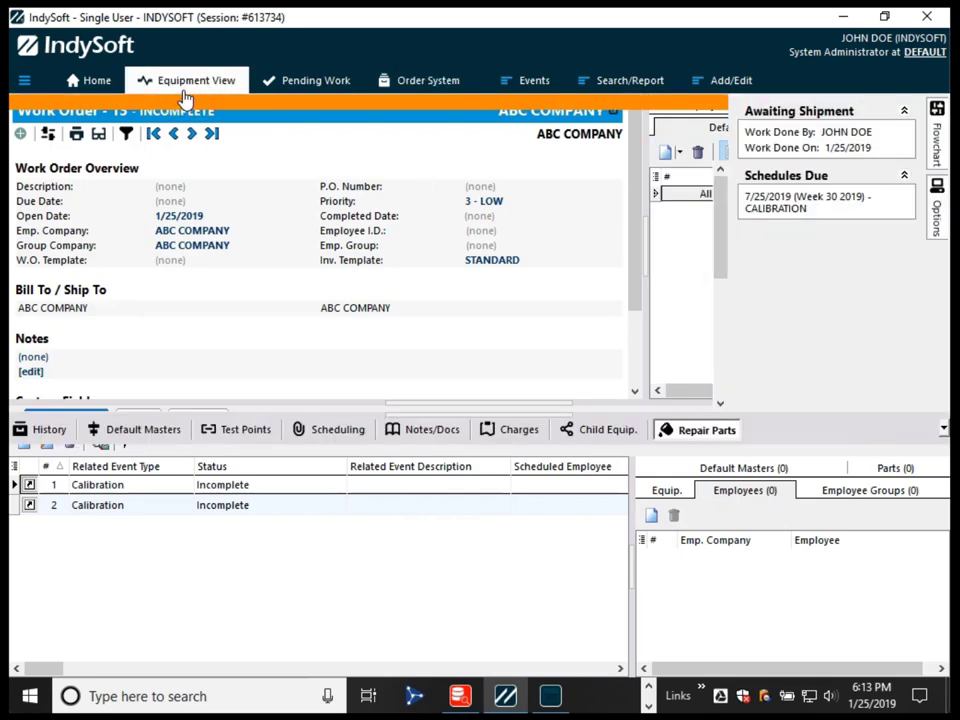
pyautogui.click(133, 439)
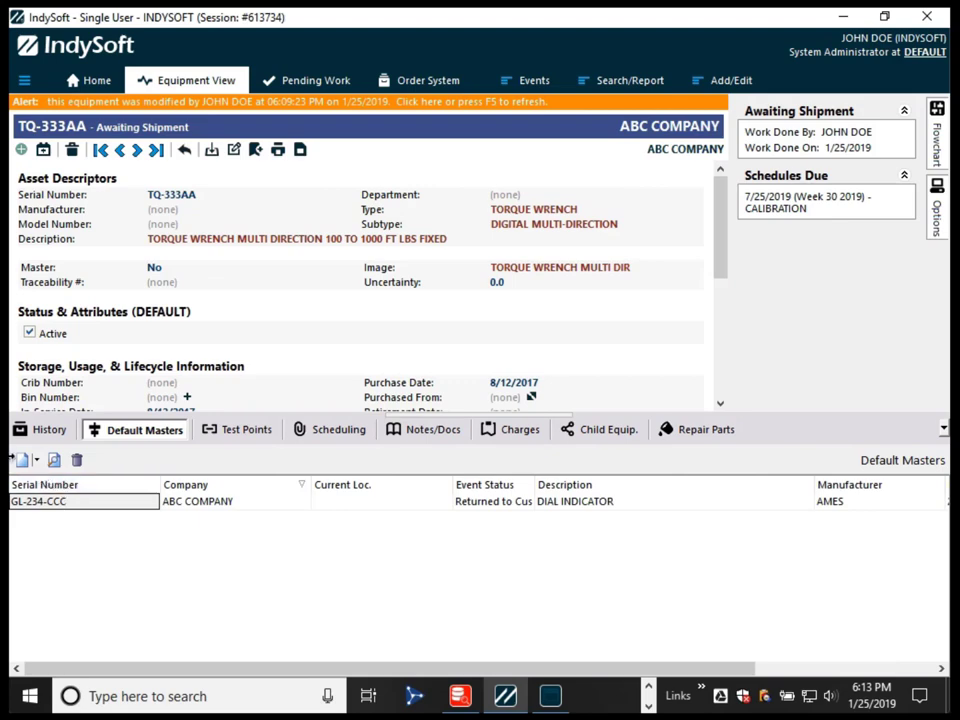
pyautogui.click(27, 463)
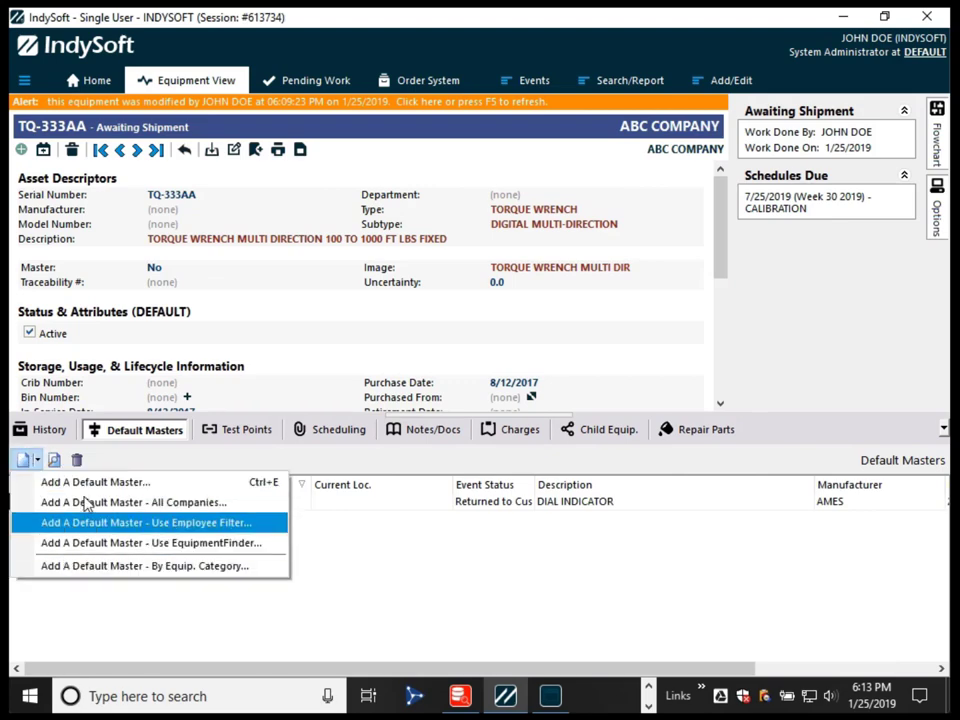
pyautogui.click(418, 88)
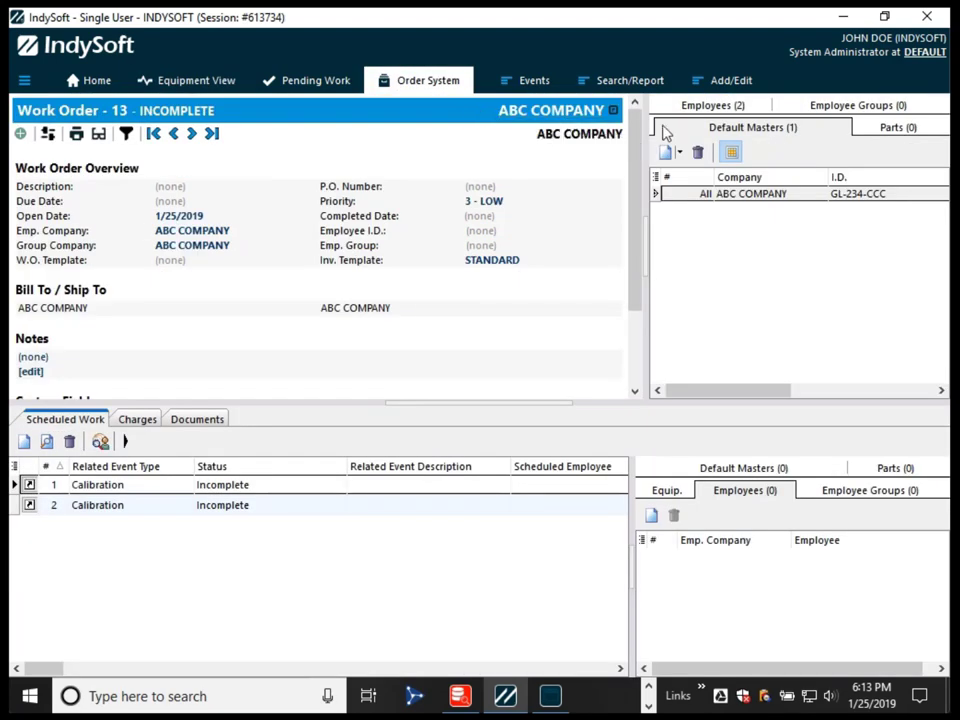
# Step: Add master item FLUKE-234AA to the default masters of work order 13
pyautogui.click(676, 160)
pyautogui.click(671, 178)
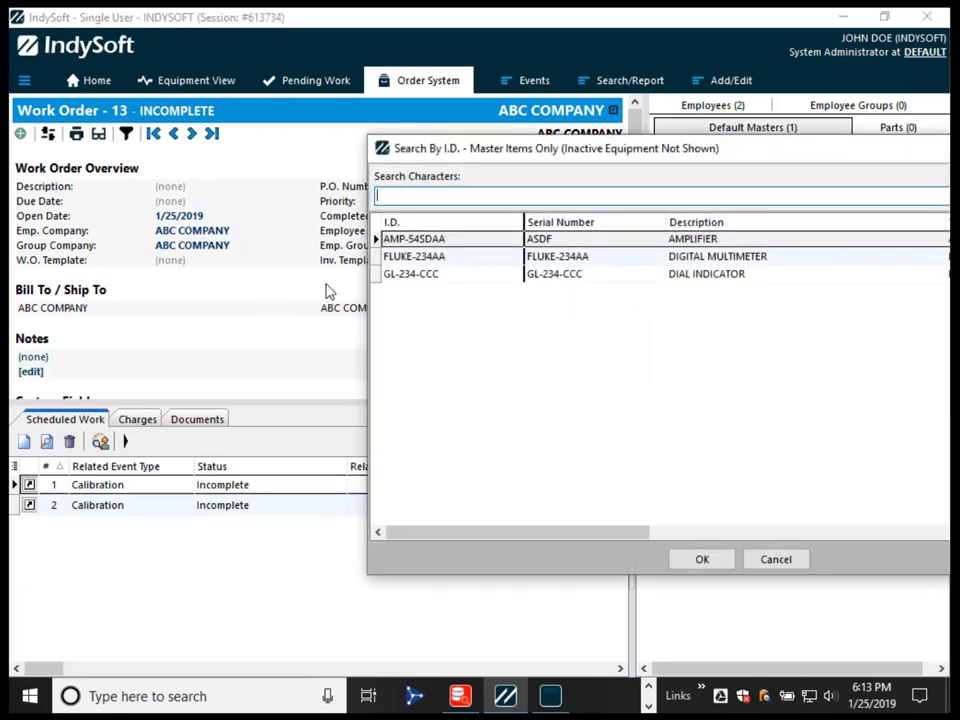
pyautogui.click(418, 277)
pyautogui.doubleClick(418, 275)
pyautogui.click(733, 209)
pyautogui.click(732, 194)
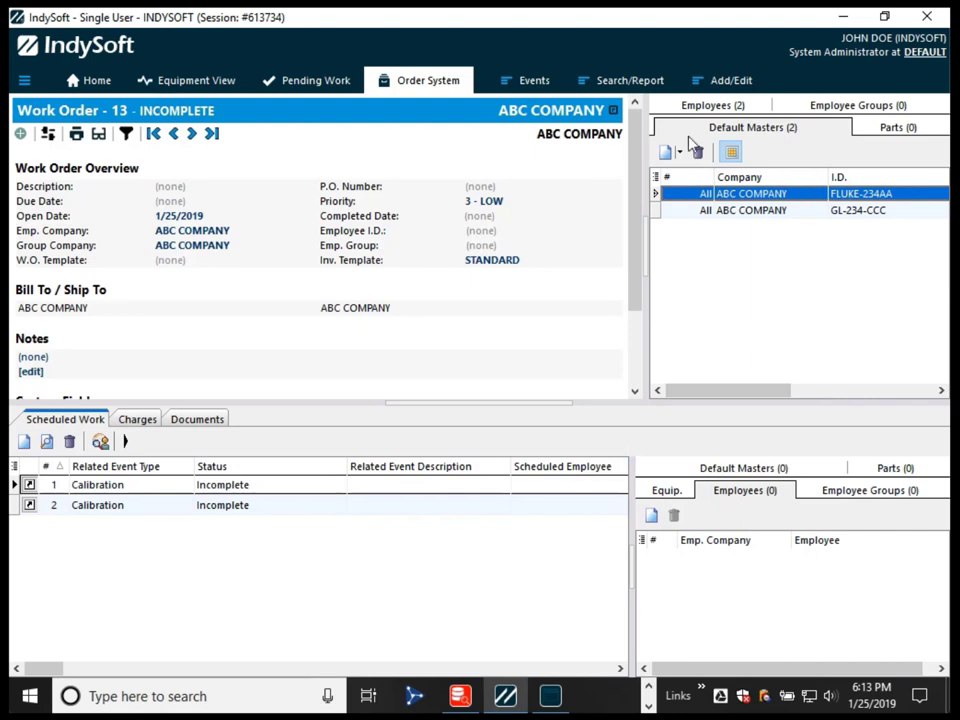
# Step: Review the Order System Associations auto-populate options in the system-wide preferences, and close them without changes
pyautogui.click(468, 262)
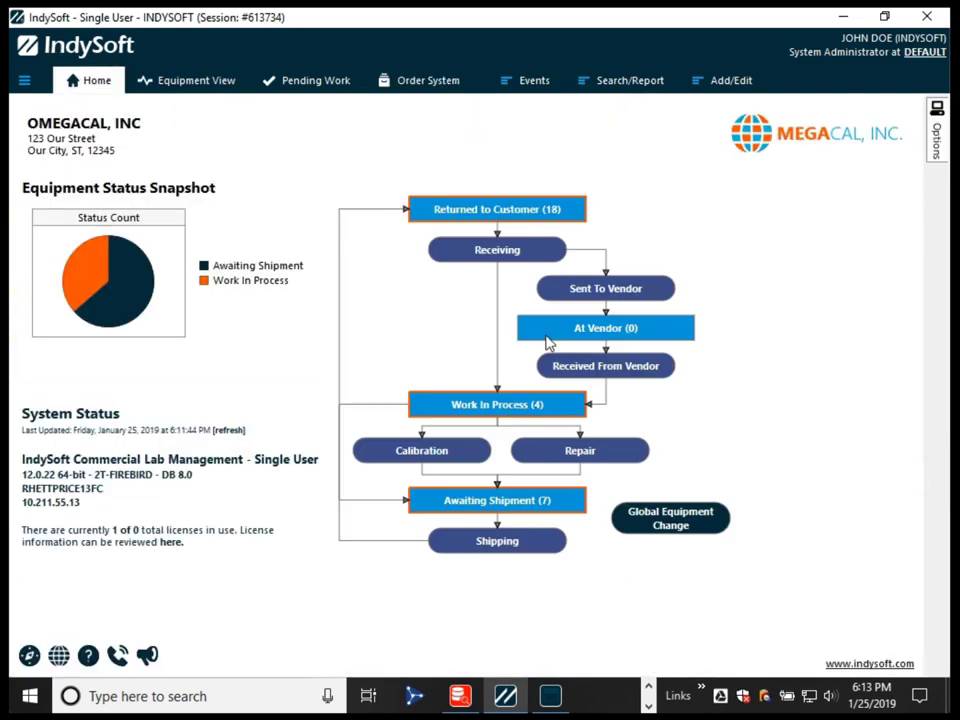
pyautogui.click(935, 135)
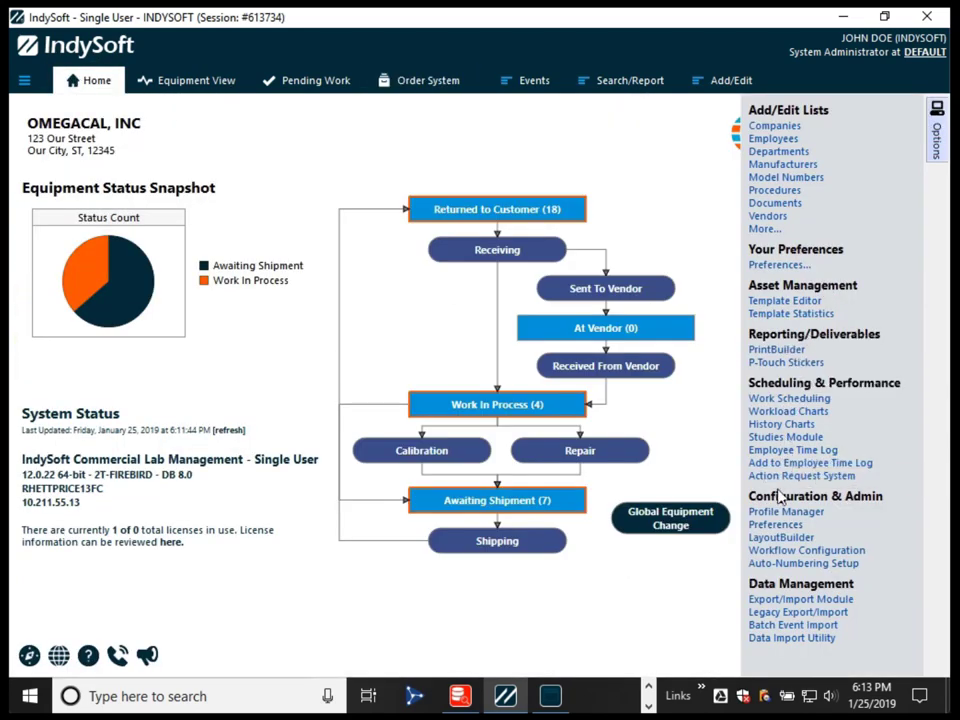
pyautogui.click(779, 526)
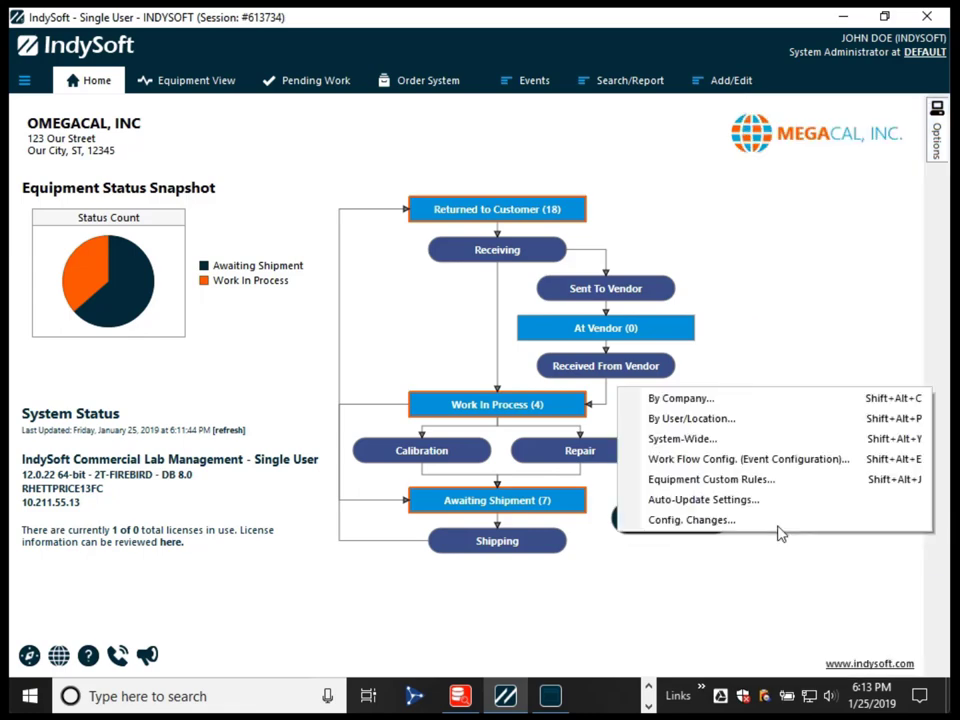
pyautogui.click(700, 439)
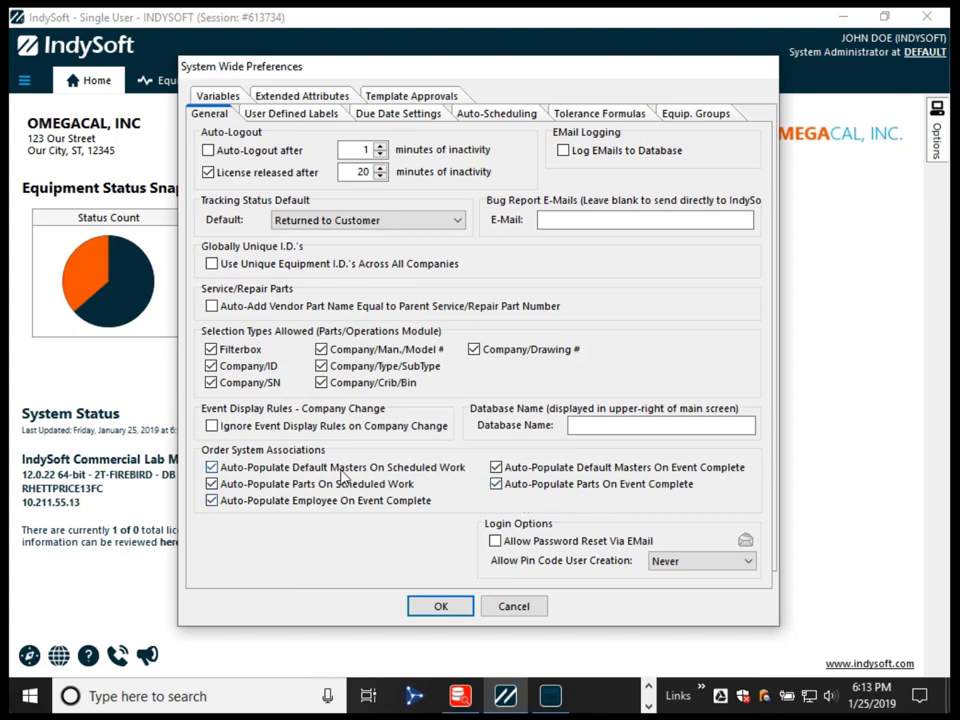
pyautogui.click(513, 606)
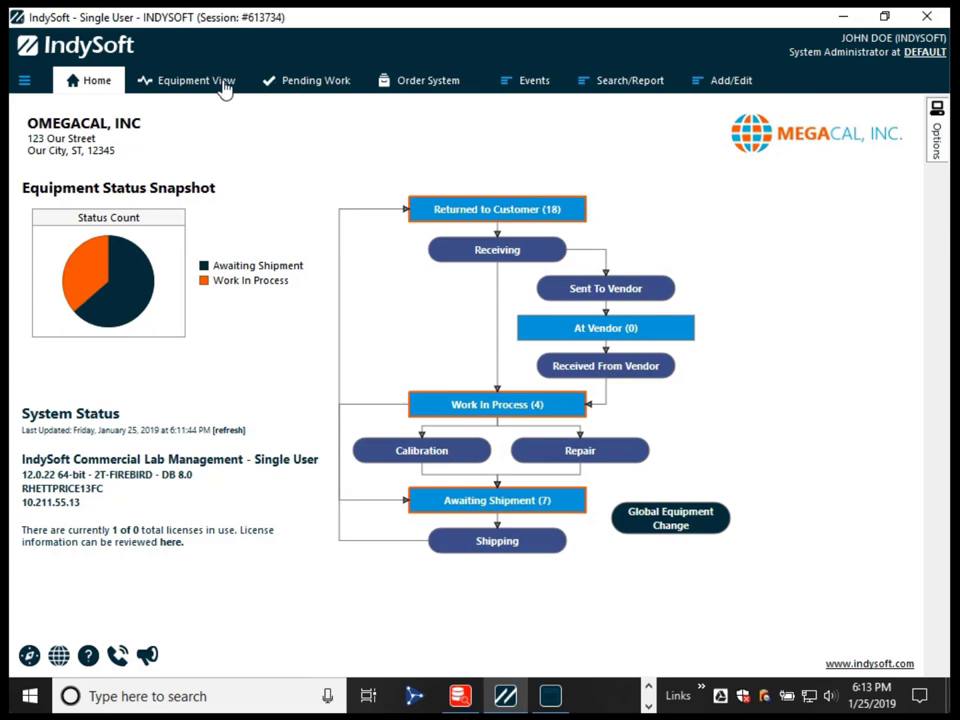
# Step: Go to work order 14 in the order system and start a new calibration entry in its scheduled work
pyautogui.click(436, 88)
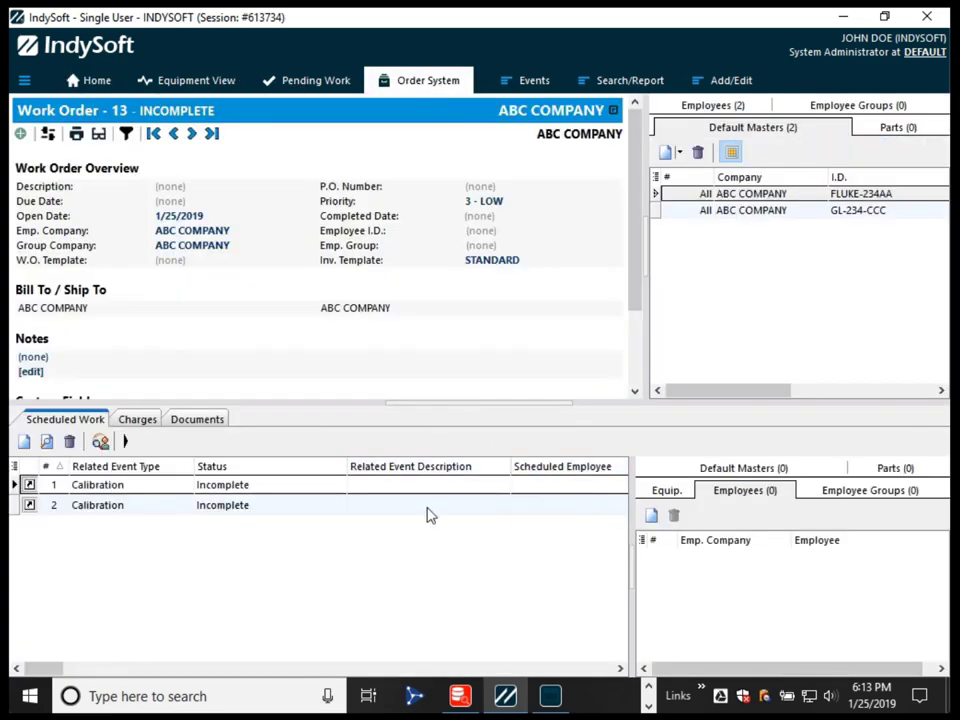
pyautogui.click(212, 508)
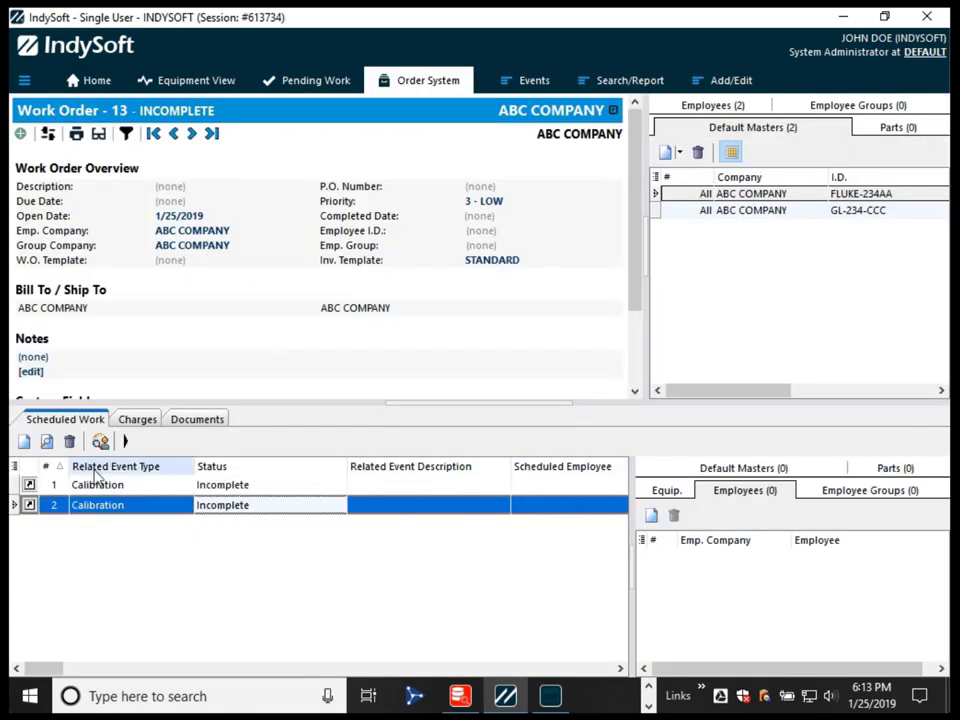
pyautogui.click(103, 373)
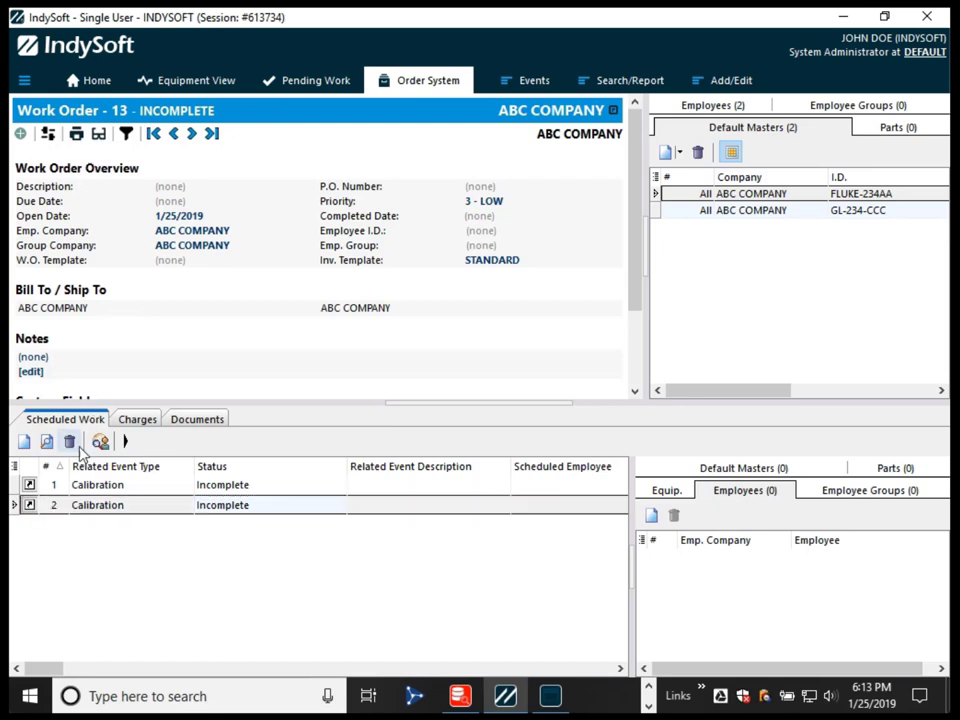
pyautogui.click(192, 138)
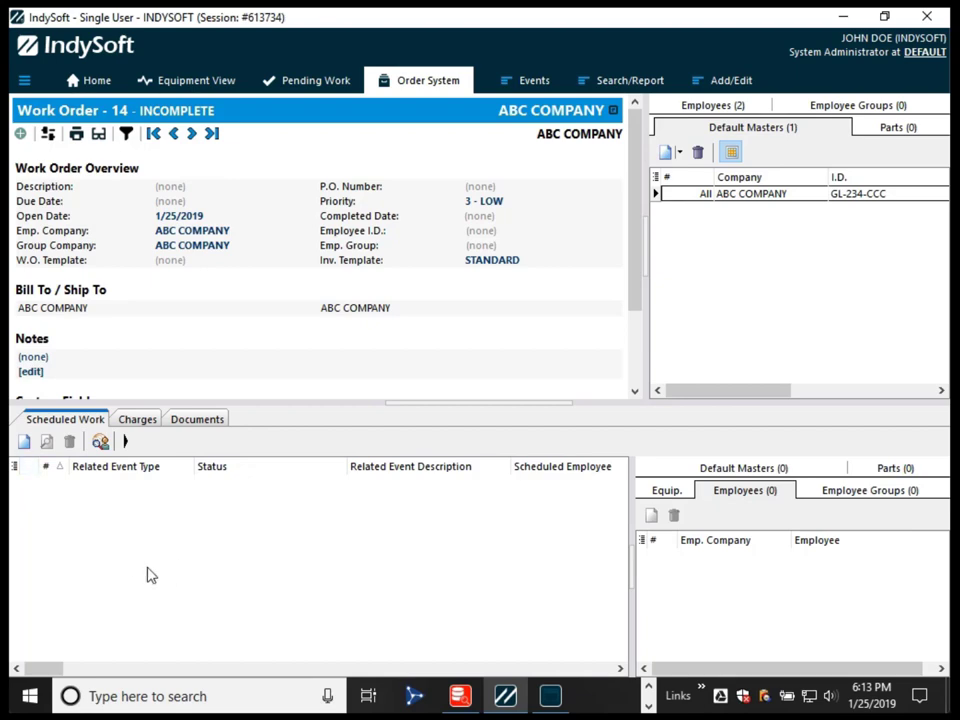
pyautogui.click(24, 441)
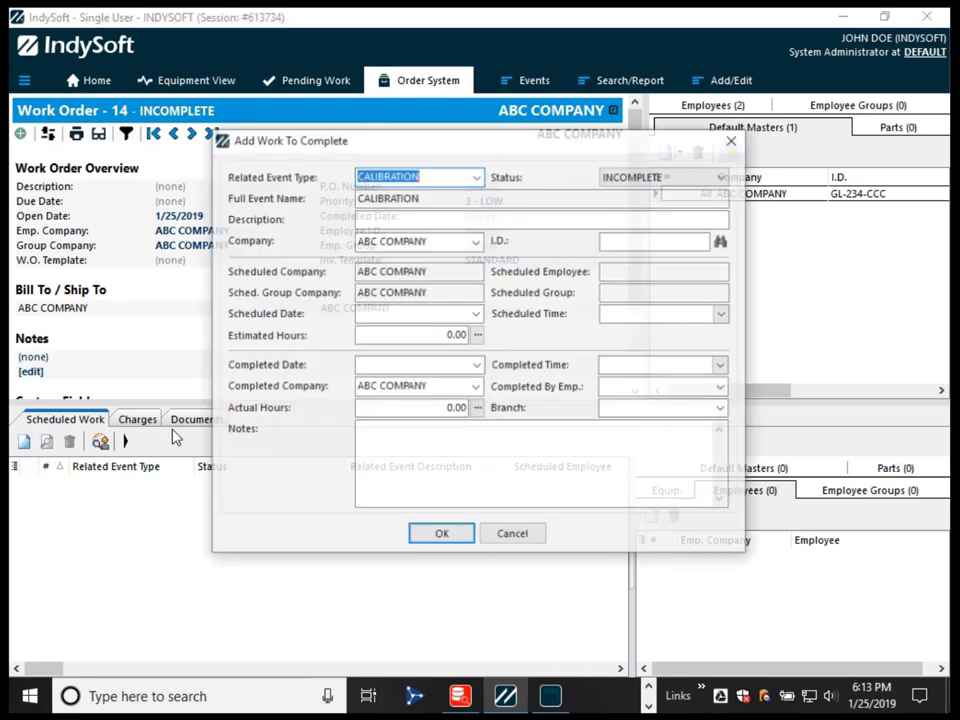
# Step: Try to add equipment TQ-333AA as calibration work on work order 14
pyautogui.click(722, 241)
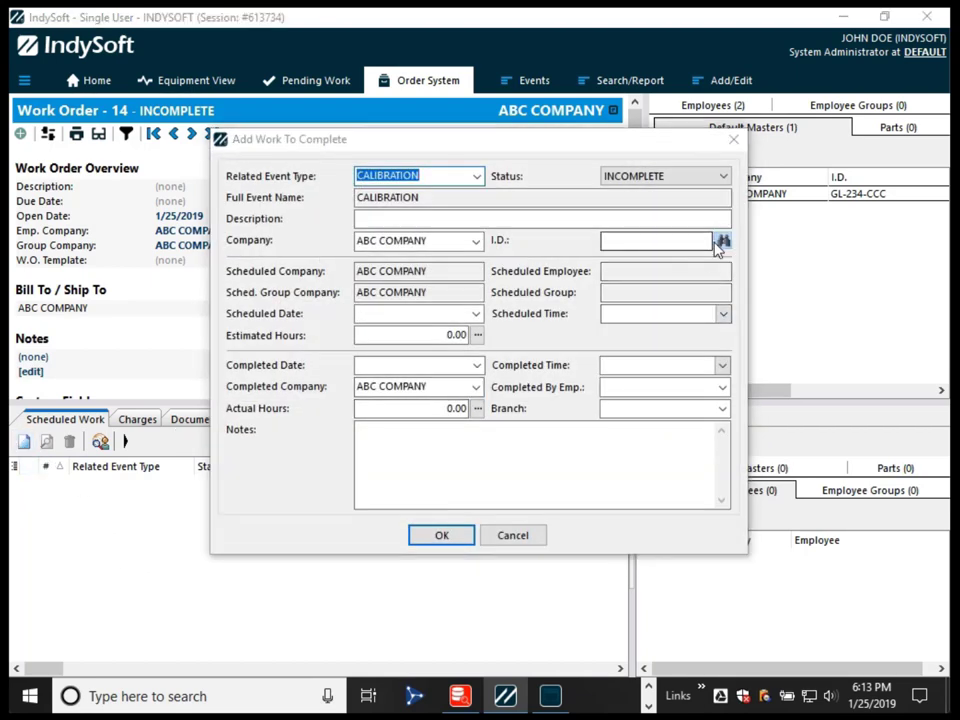
pyautogui.doubleClick(410, 414)
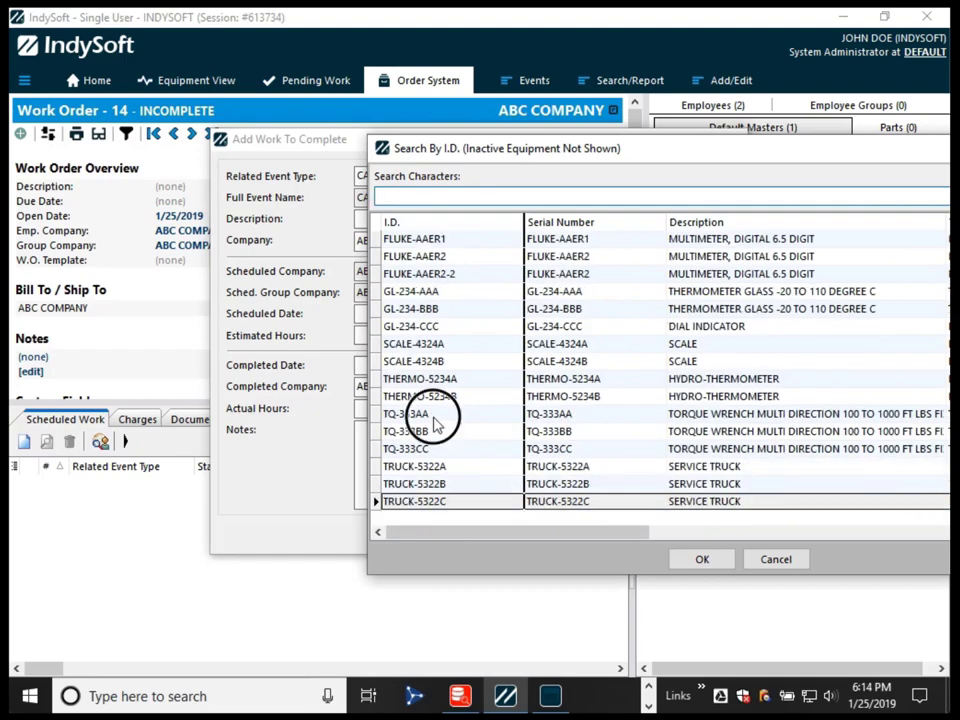
pyautogui.click(445, 537)
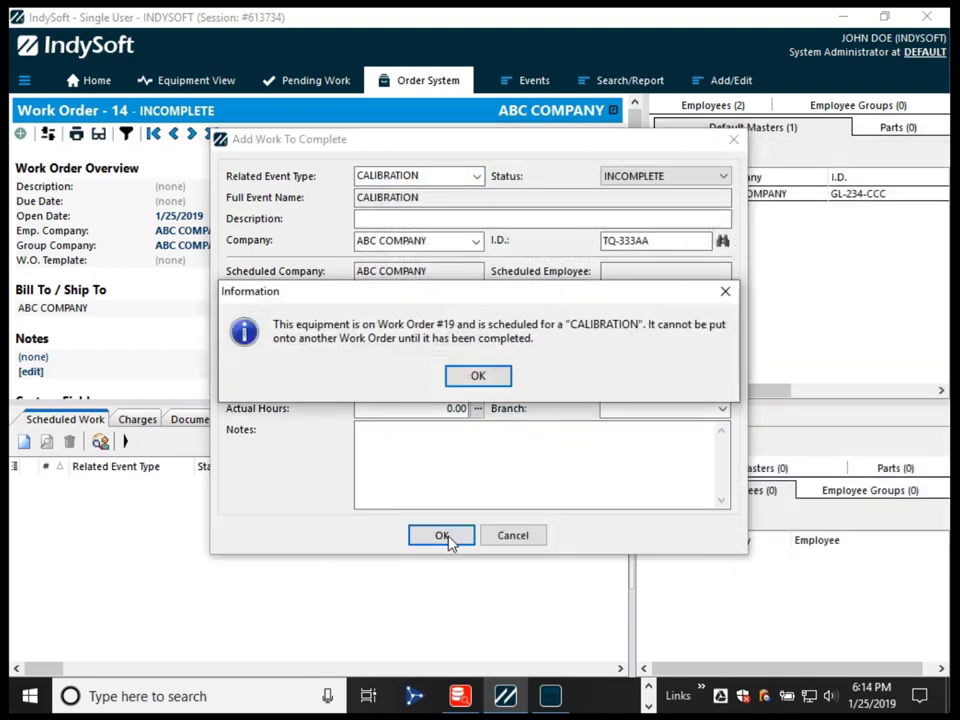
pyautogui.click(503, 376)
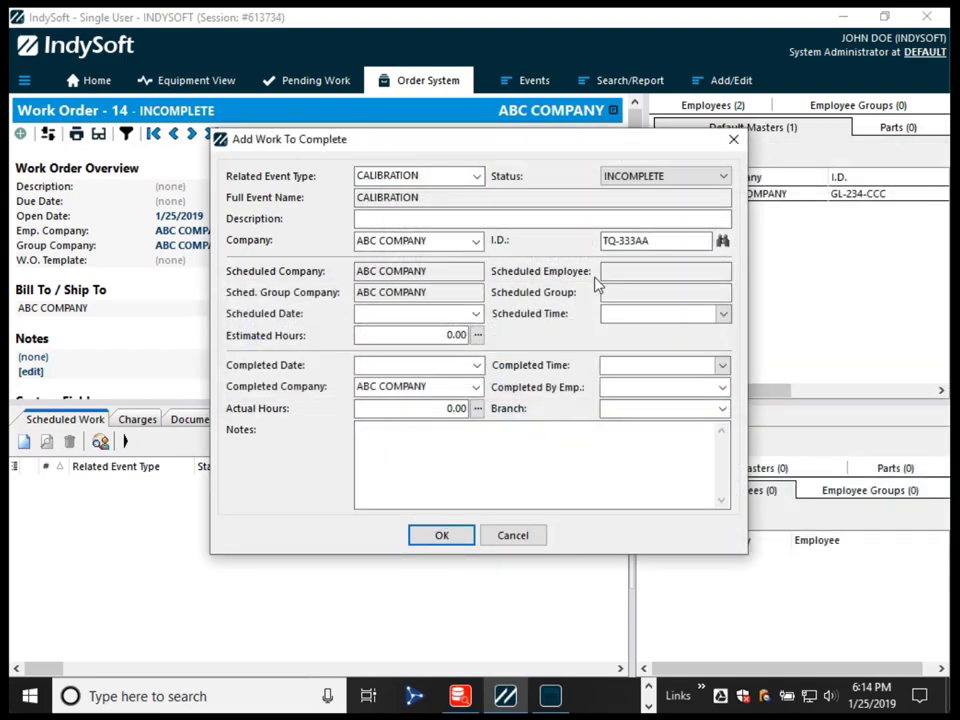
# Step: Pick equipment TQ-333CC for the calibration entry and add it to the scheduled work of work order 14
pyautogui.click(722, 241)
pyautogui.scroll(-4, 446, 435)
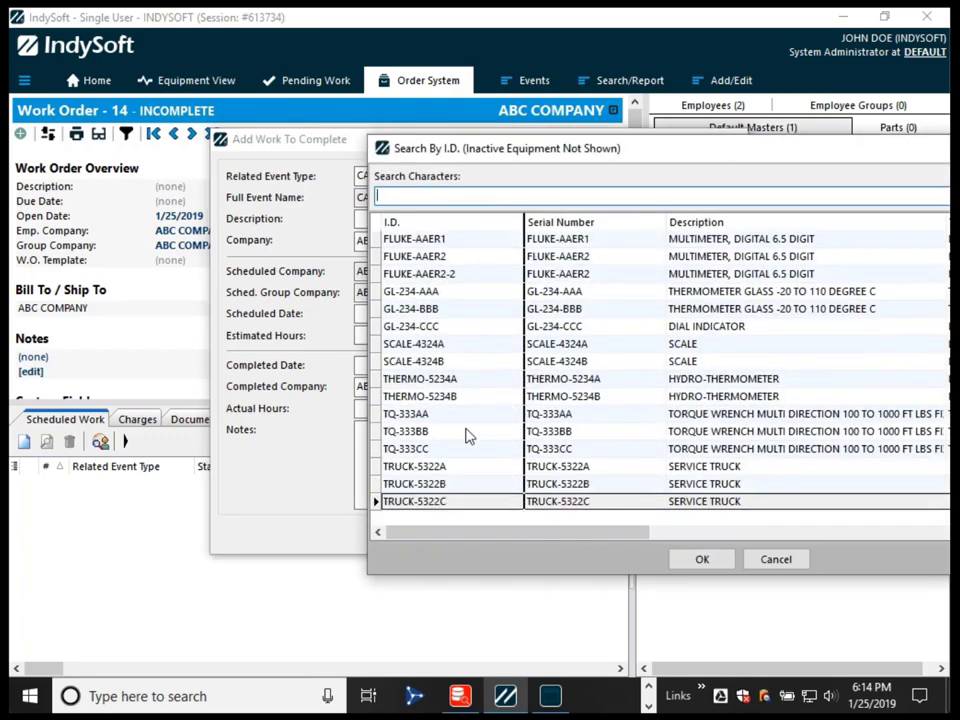
pyautogui.doubleClick(441, 446)
pyautogui.click(439, 535)
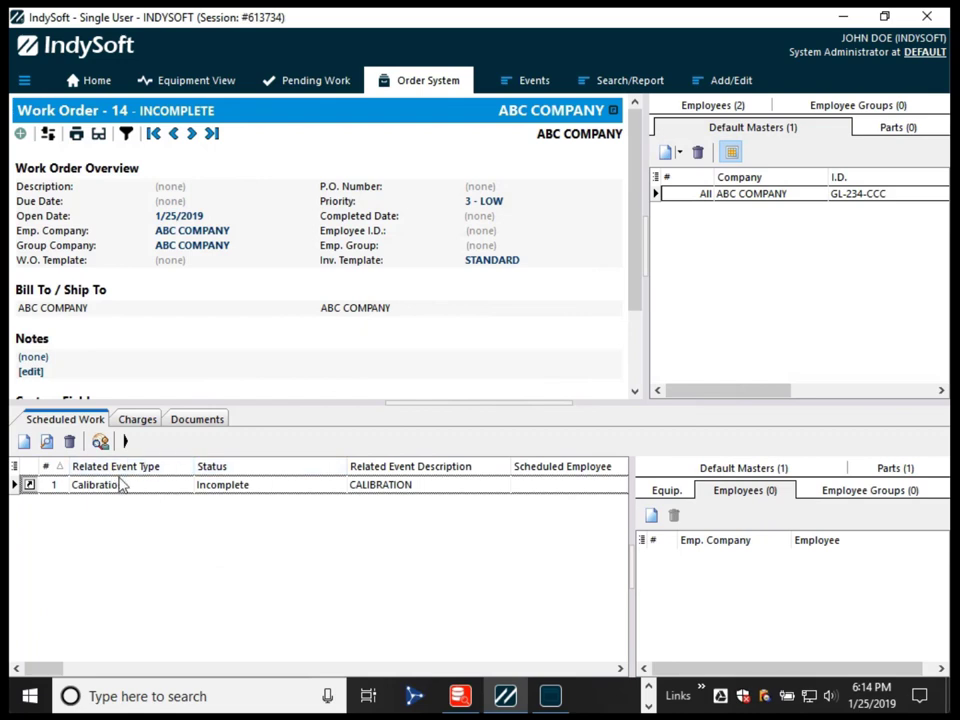
# Step: Review the default masters and parts associated with the scheduled calibration on work order 14
pyautogui.click(705, 468)
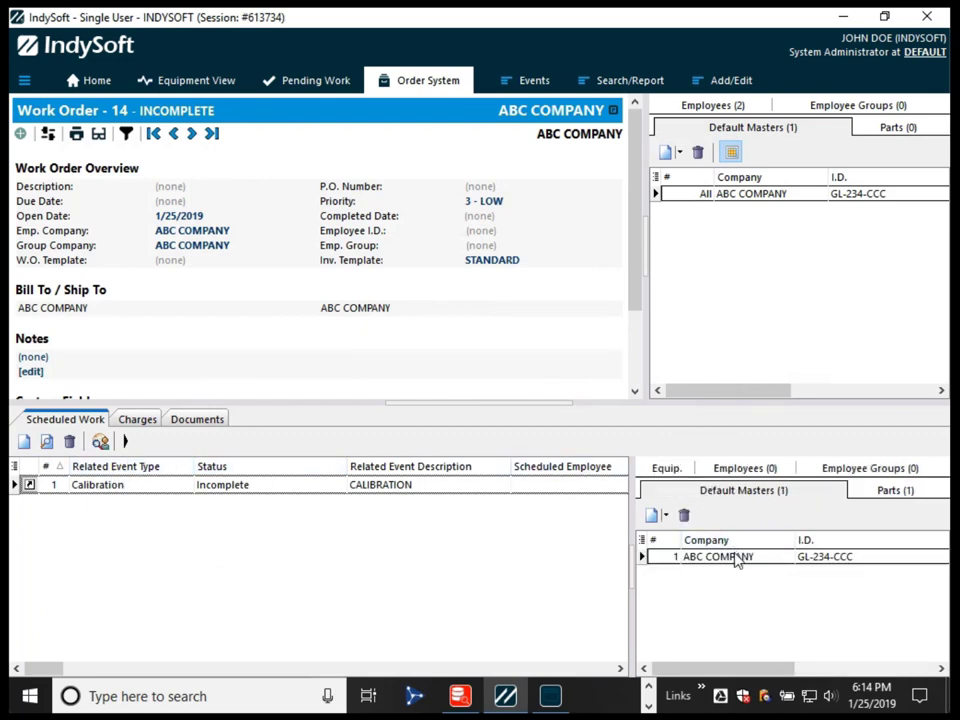
pyautogui.click(900, 492)
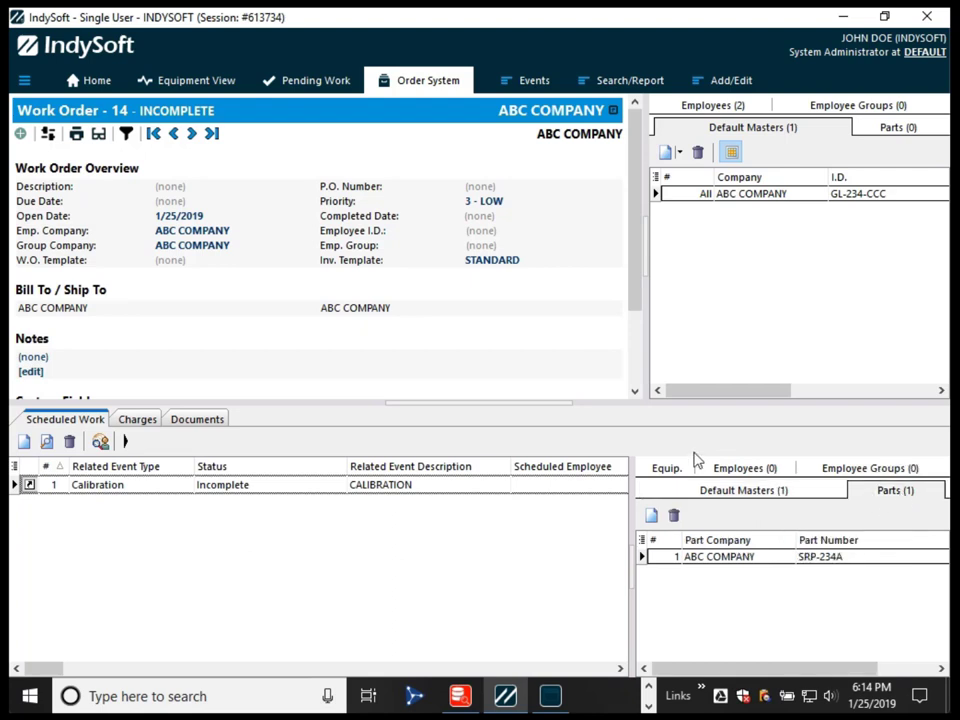
pyautogui.click(320, 492)
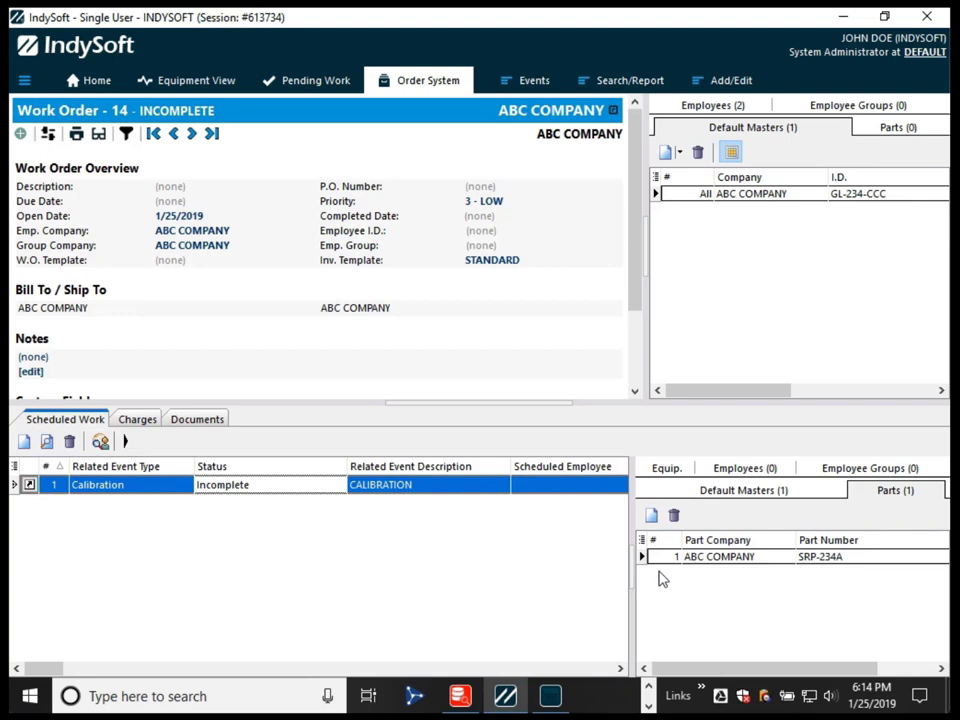
# Step: Assign the first listed ABC COMPANY employee to the scheduled calibration on work order 14
pyautogui.click(728, 468)
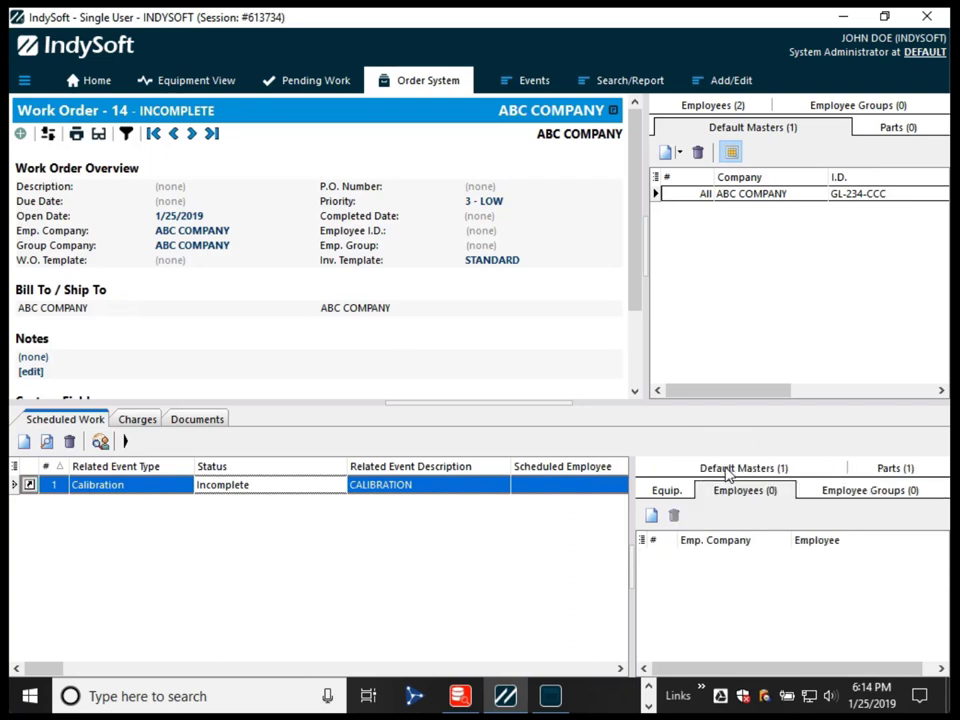
pyautogui.click(652, 516)
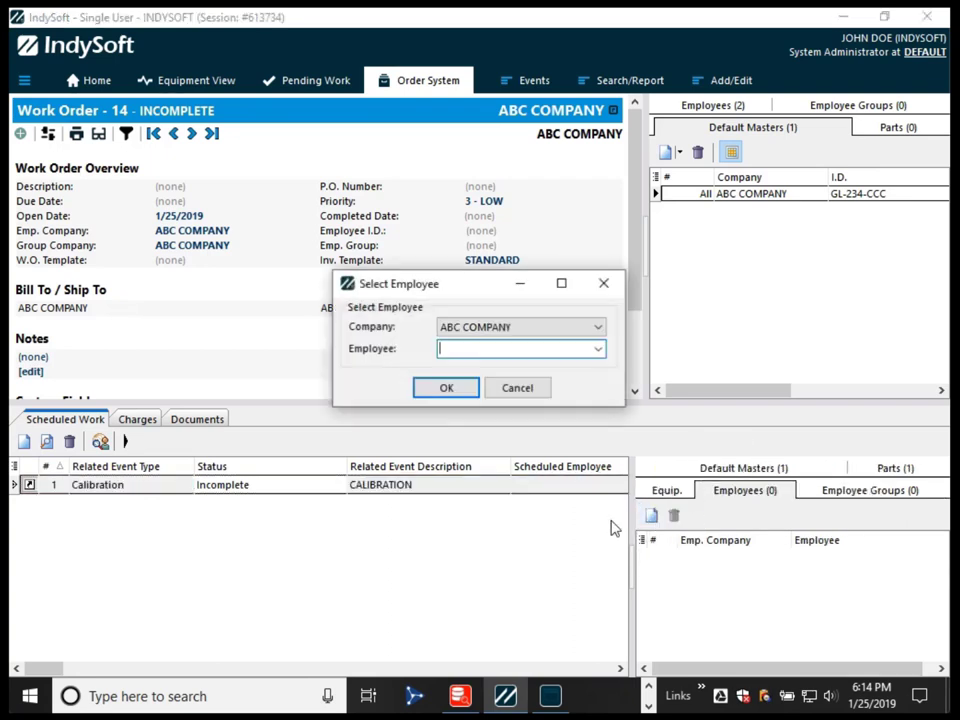
pyautogui.click(597, 350)
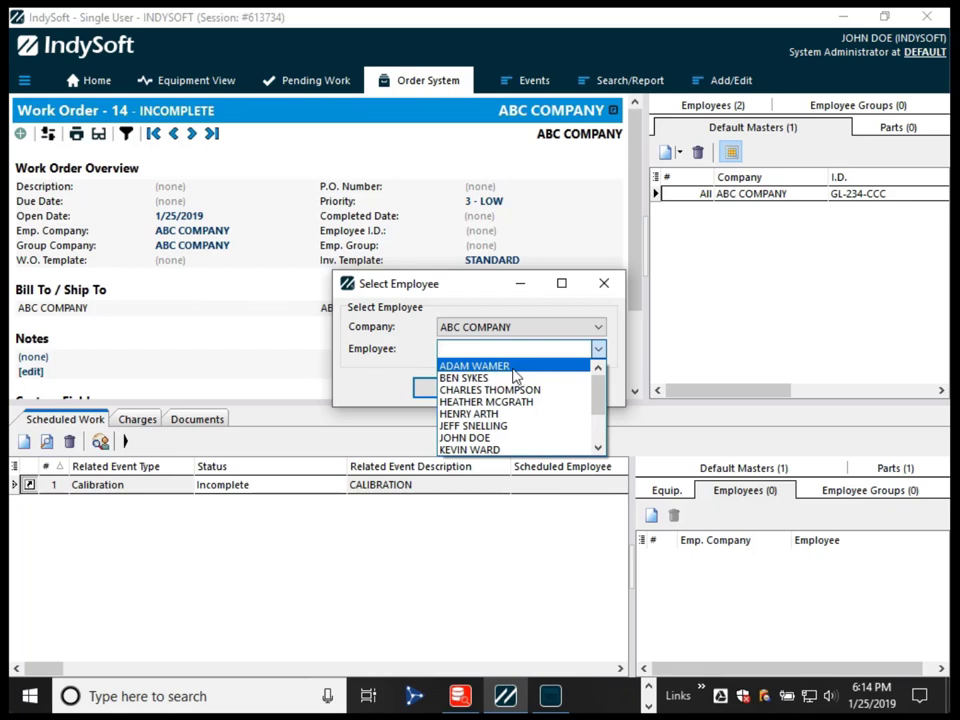
pyautogui.click(513, 369)
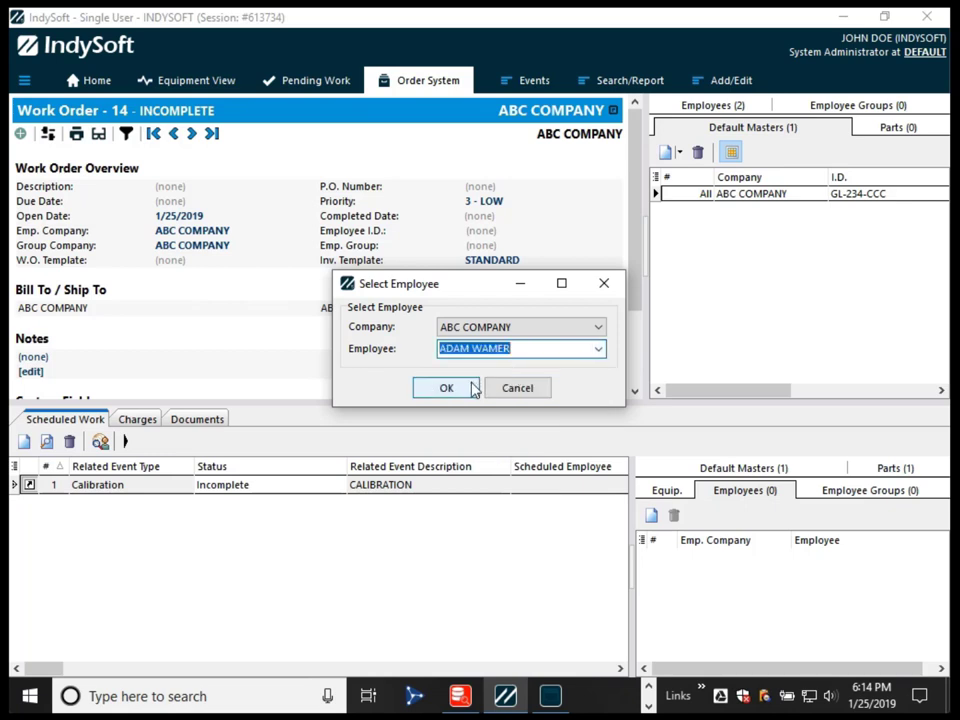
pyautogui.click(474, 389)
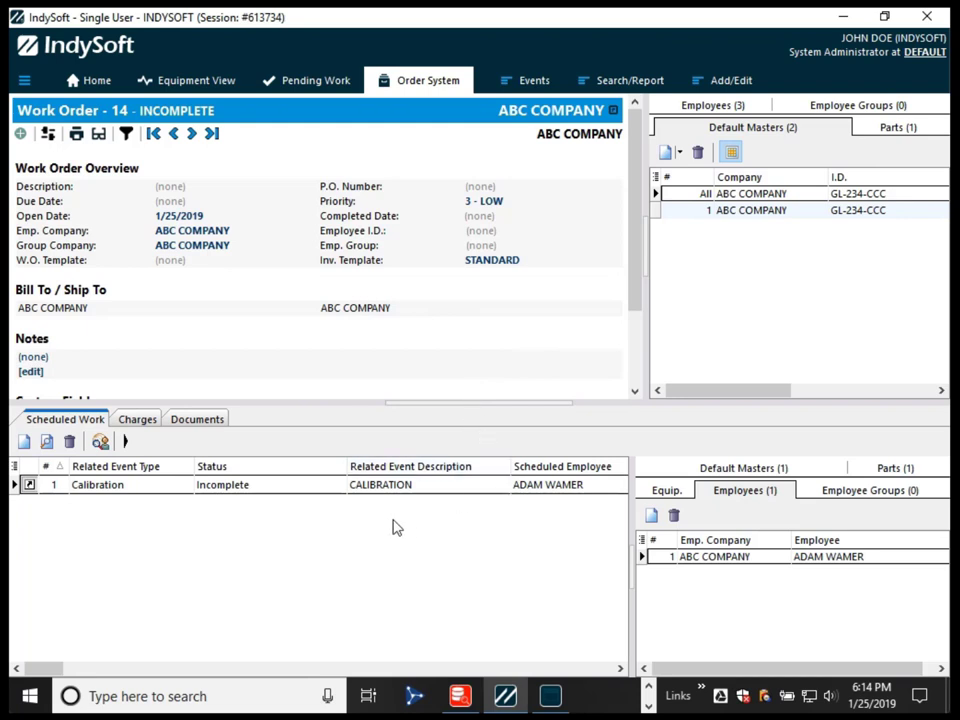
# Step: Launch the calibration event for TQ-333CC and set Performed By to an employee other than the scheduled one
pyautogui.click(22, 481)
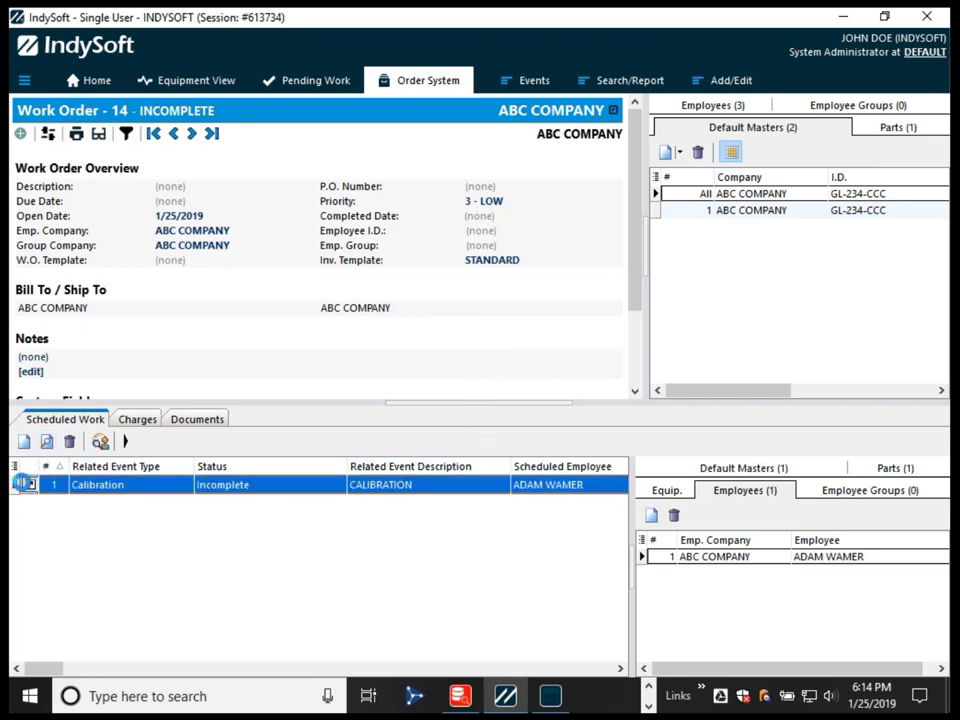
pyautogui.click(29, 484)
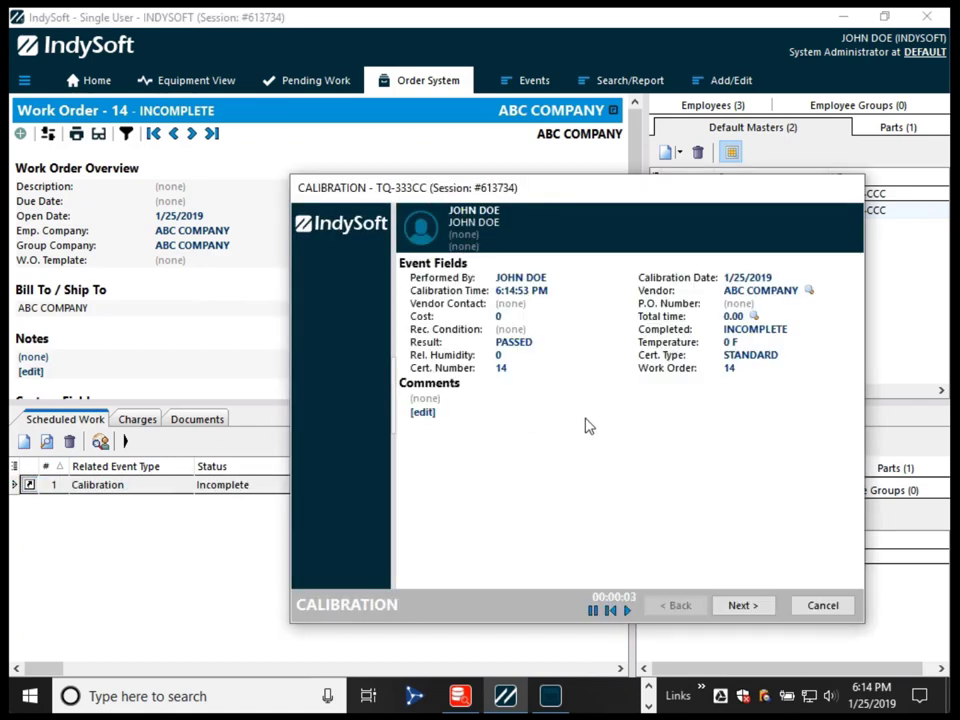
pyautogui.click(518, 279)
pyautogui.click(767, 320)
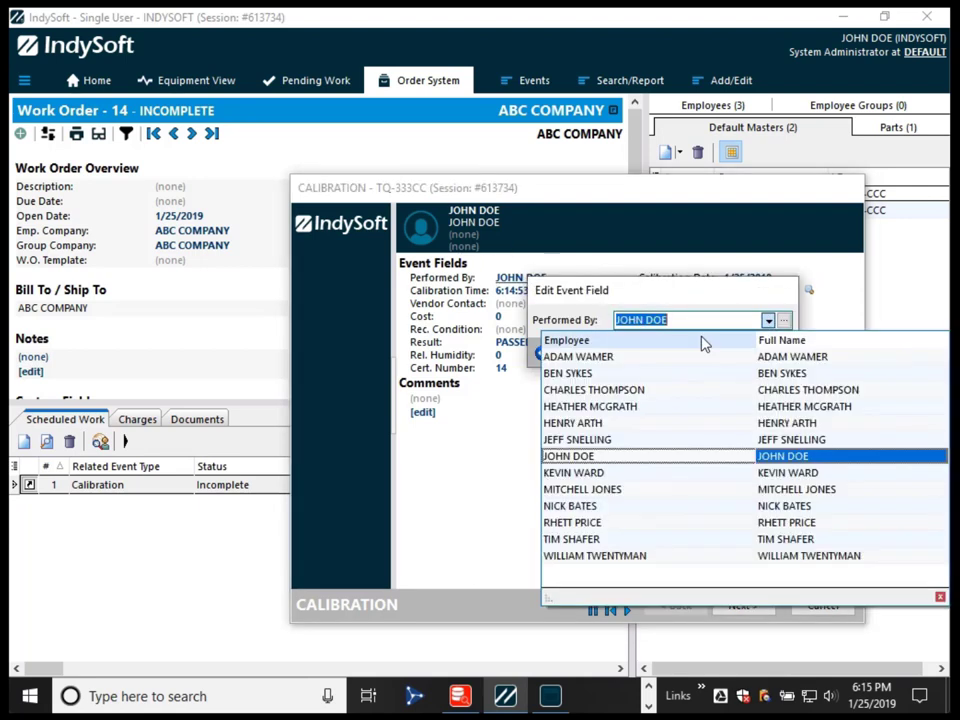
pyautogui.click(604, 373)
pyautogui.click(761, 353)
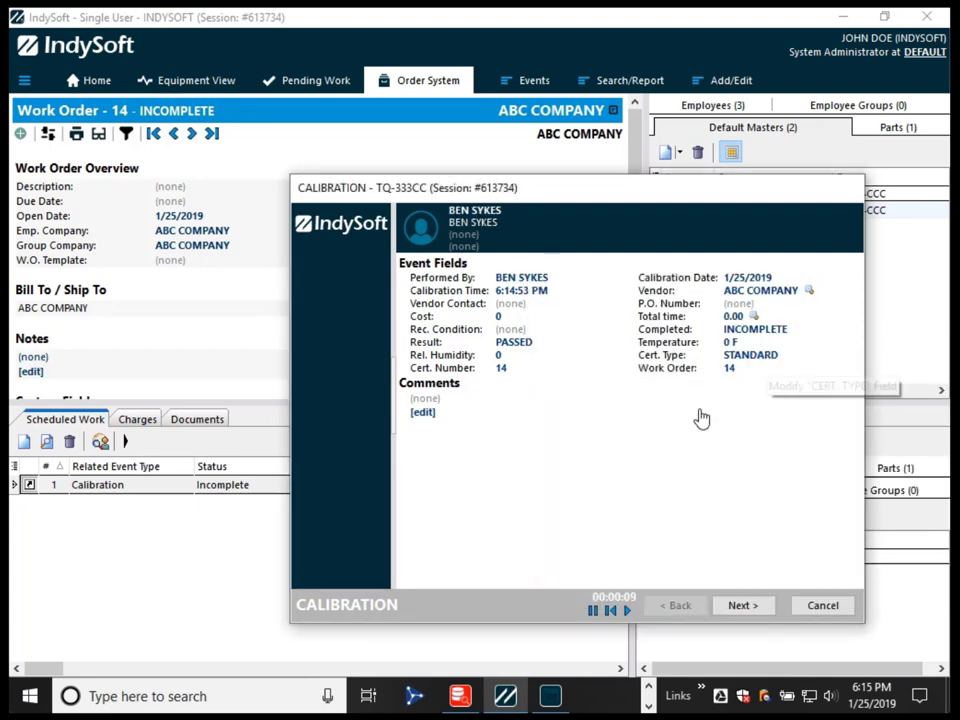
# Step: Advance to the masters page of the calibration and remove master GL-234-CCC
pyautogui.click(742, 605)
pyautogui.click(746, 605)
pyautogui.click(743, 605)
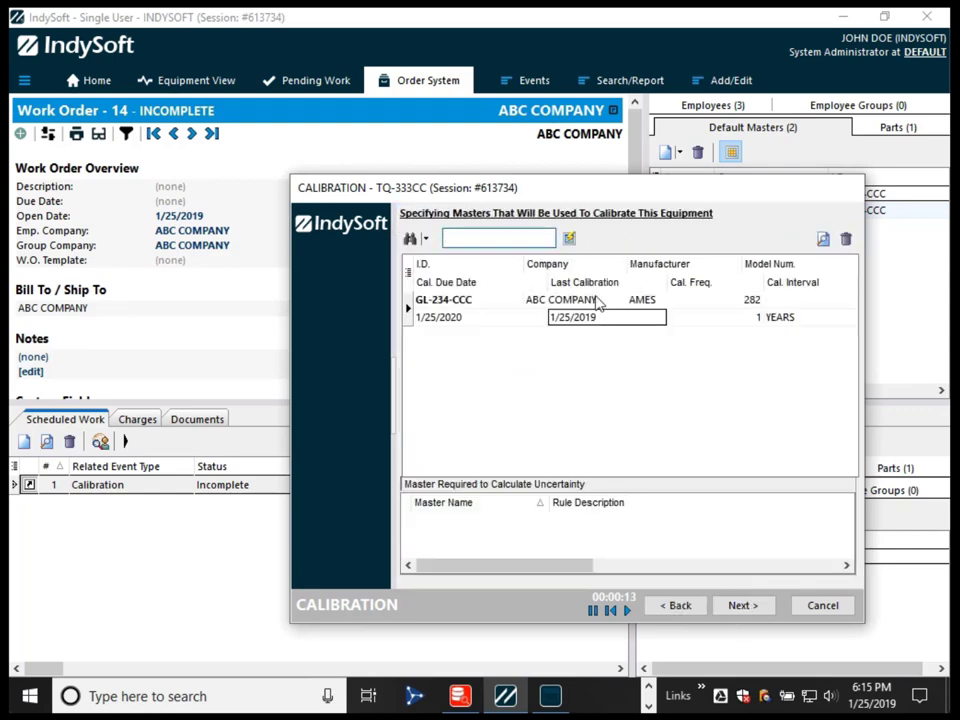
pyautogui.click(633, 303)
pyautogui.click(846, 238)
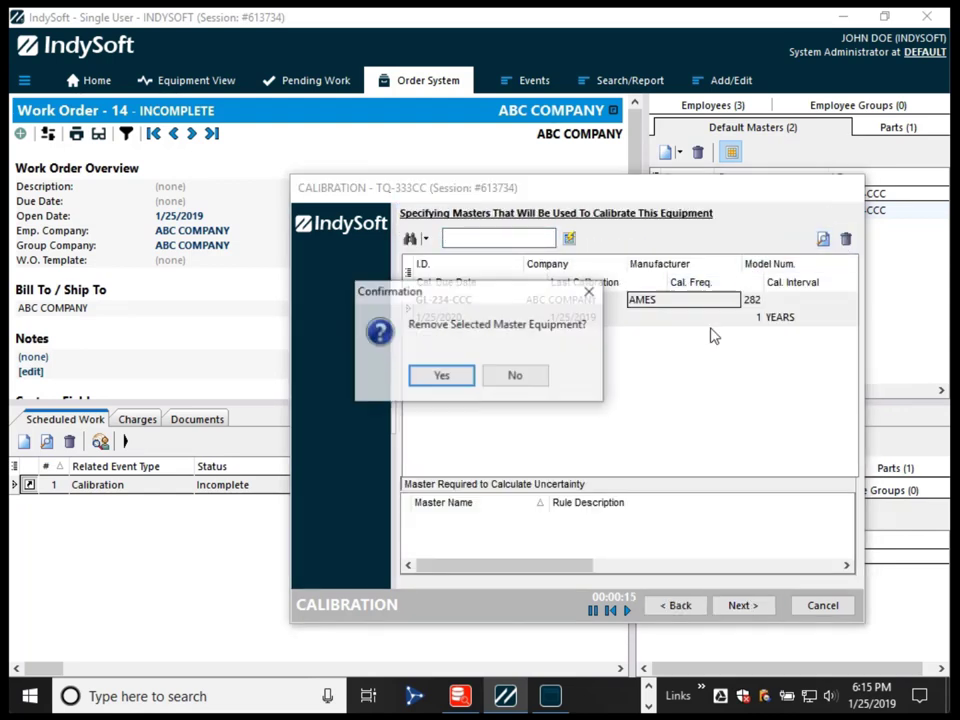
pyautogui.click(465, 375)
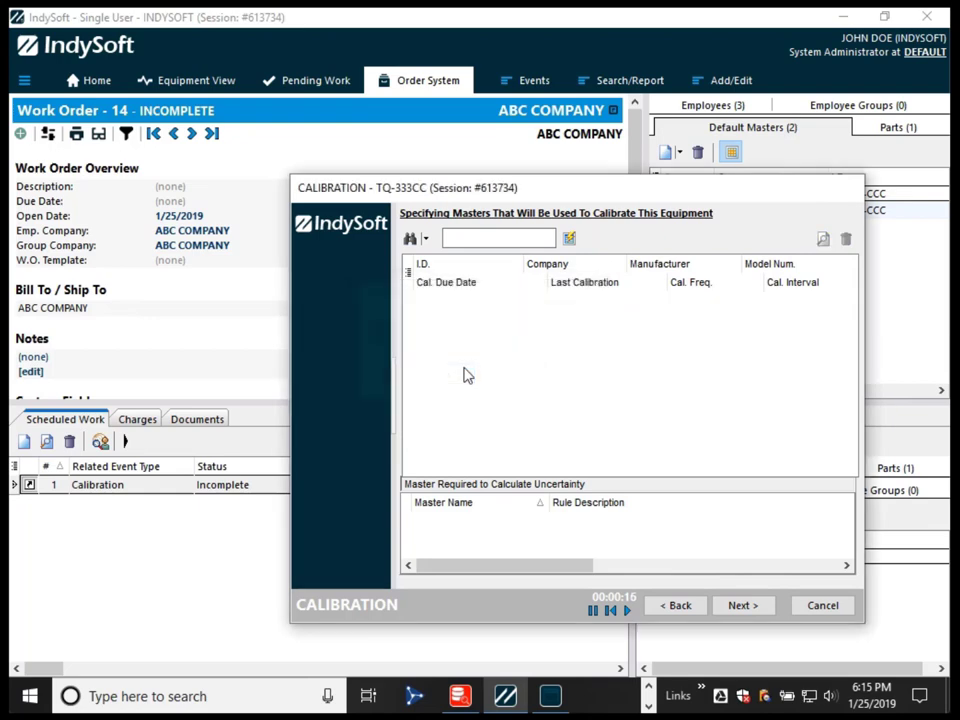
# Step: Add FLUKE-234AA as the master for the TQ-333CC calibration and finish the event with the result Passed
pyautogui.click(412, 243)
pyautogui.click(445, 261)
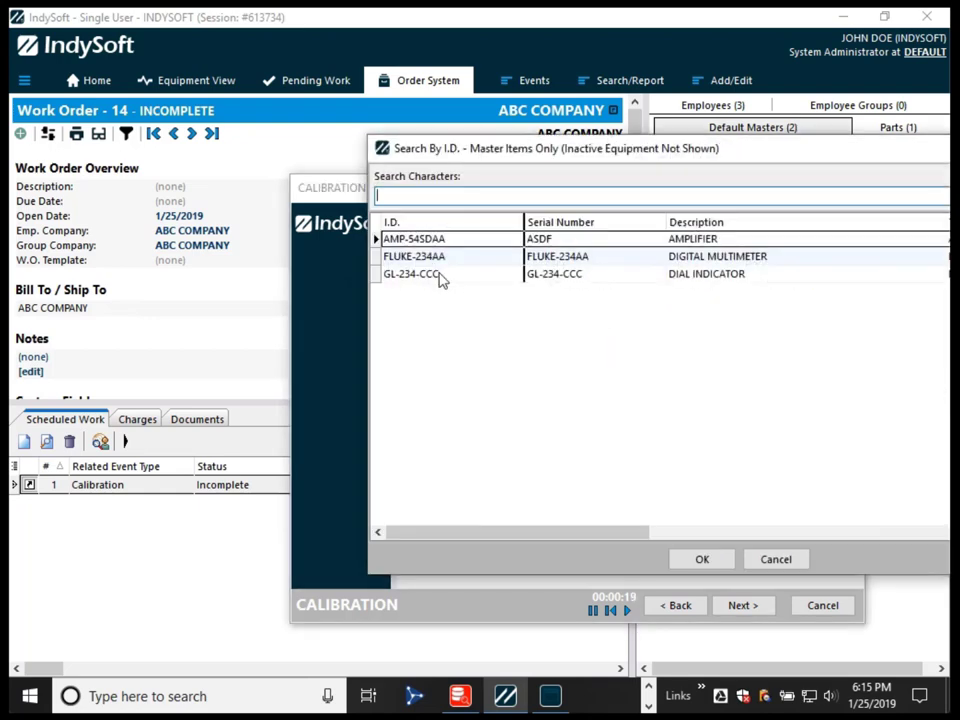
pyautogui.doubleClick(439, 258)
pyautogui.moveTo(493, 201); pyautogui.dragTo(289, 131)
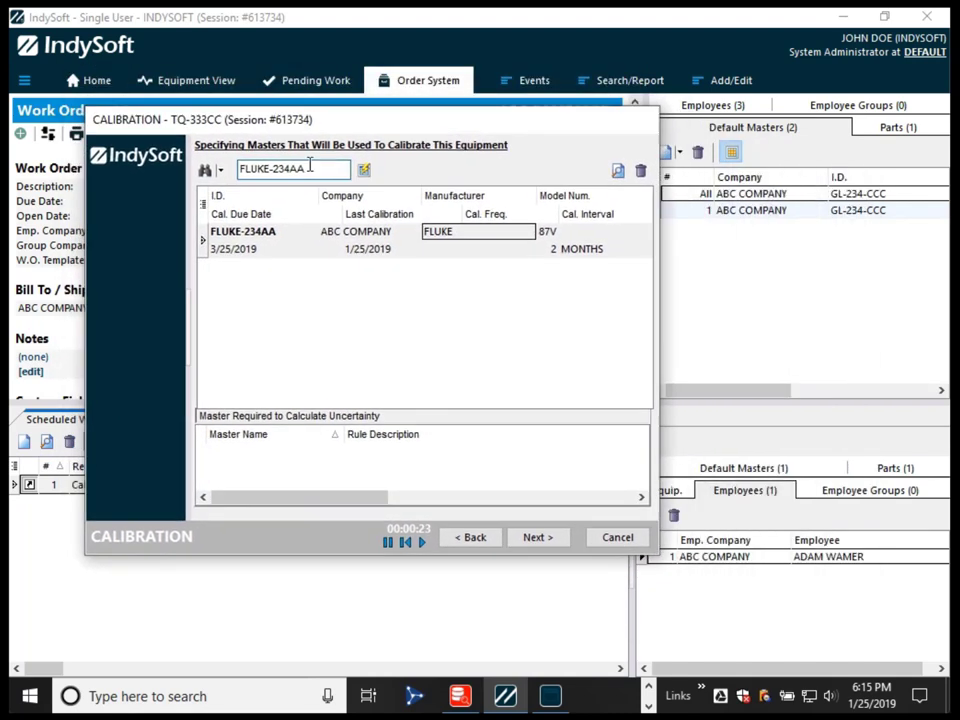
pyautogui.click(548, 535)
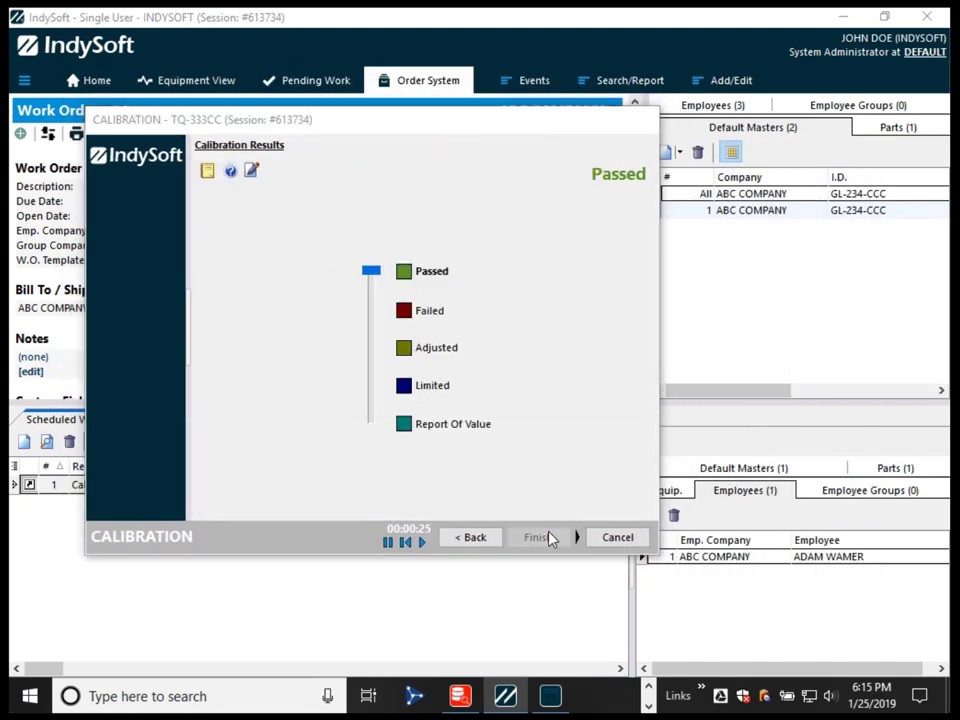
pyautogui.click(403, 376)
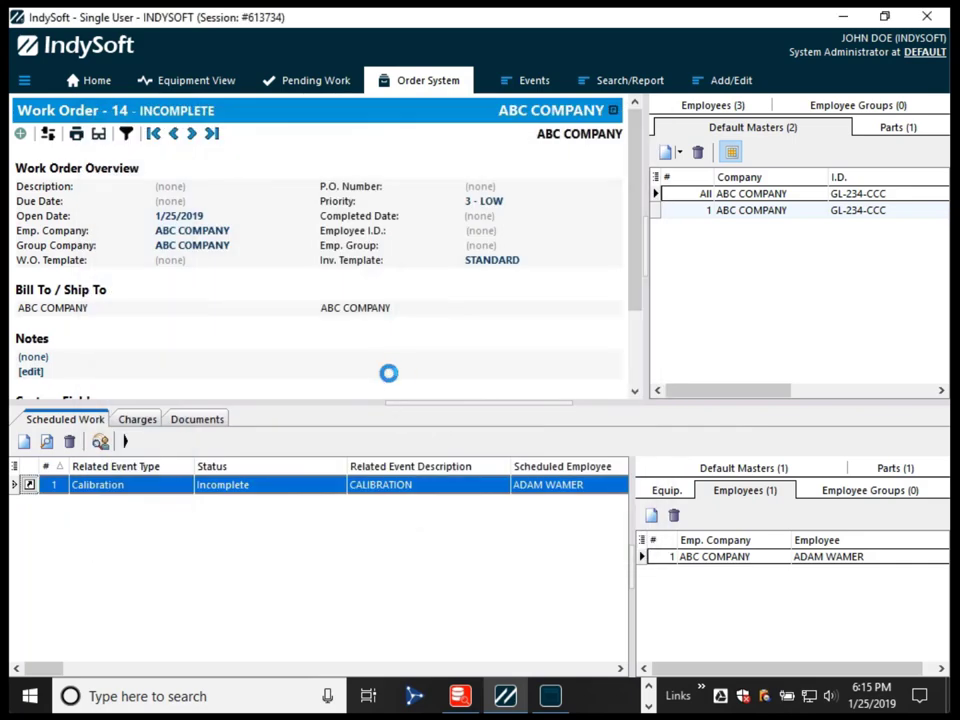
# Step: Check the employee and default master recorded on the completed calibration of work order 14
pyautogui.click(703, 560)
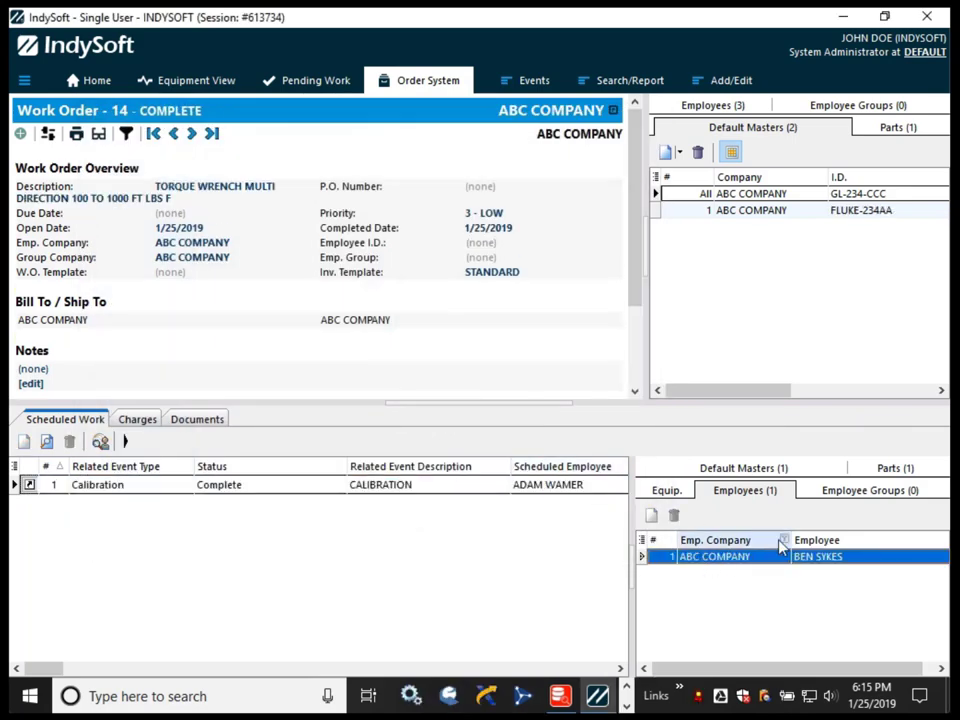
pyautogui.click(735, 468)
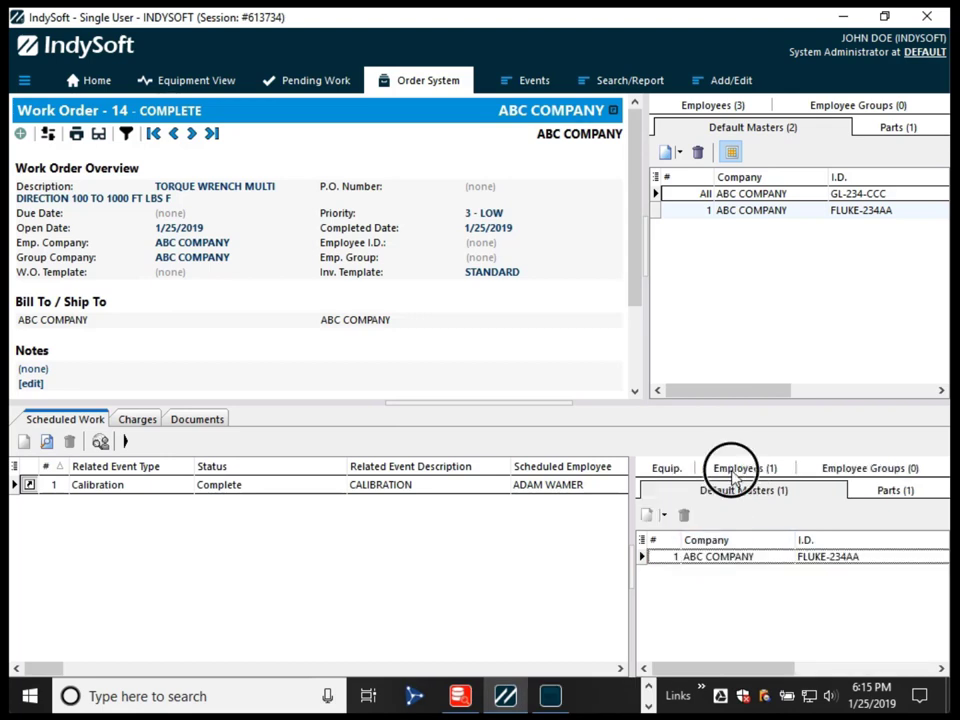
pyautogui.click(762, 560)
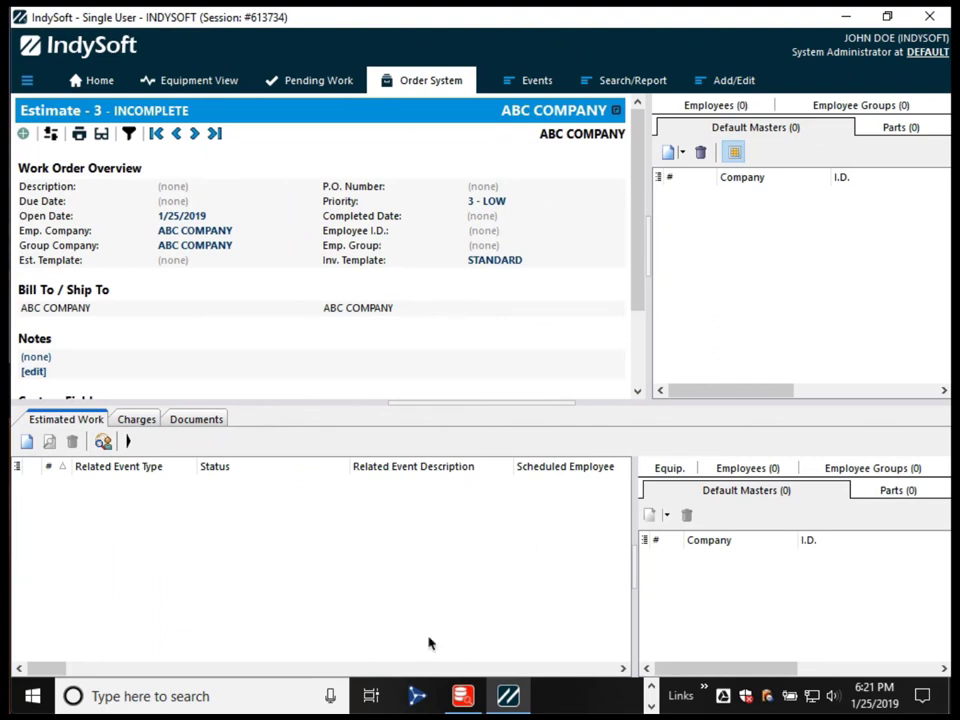
# Step: Add a calibration work item for equipment FLUKE-AAER2-2 of ABC COMPANY to the estimated work of estimate 3
pyautogui.click(27, 441)
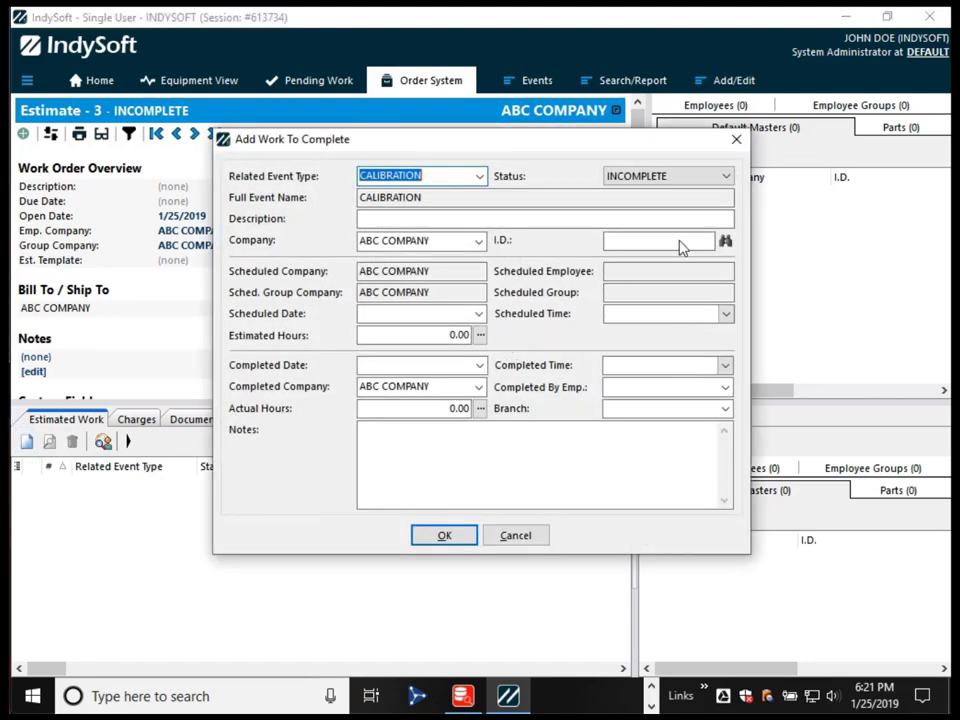
pyautogui.click(680, 242)
pyautogui.click(725, 241)
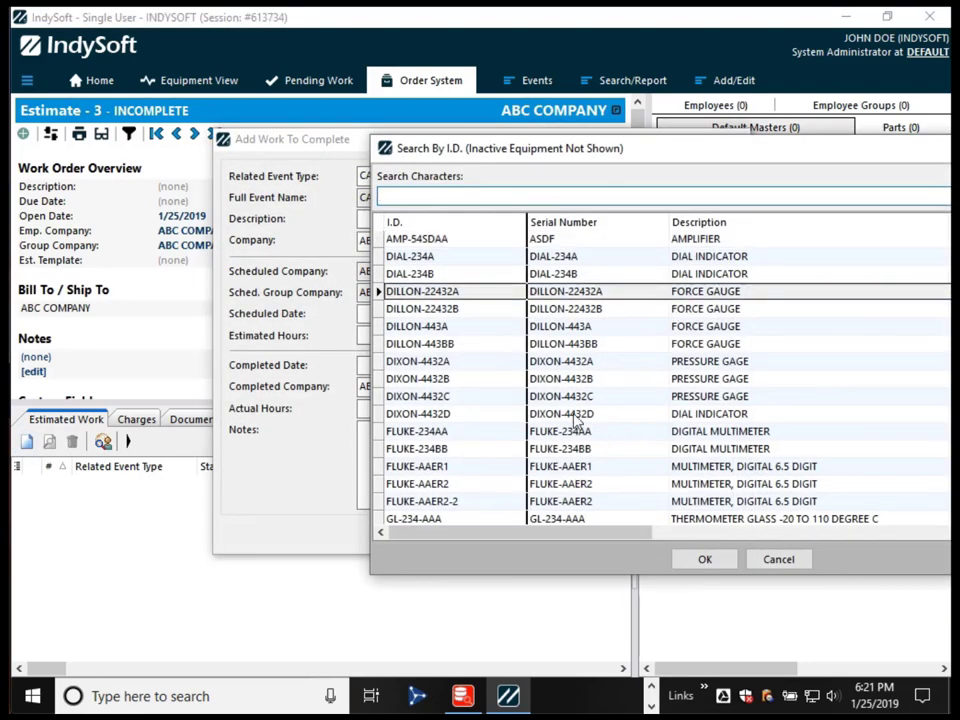
pyautogui.doubleClick(420, 503)
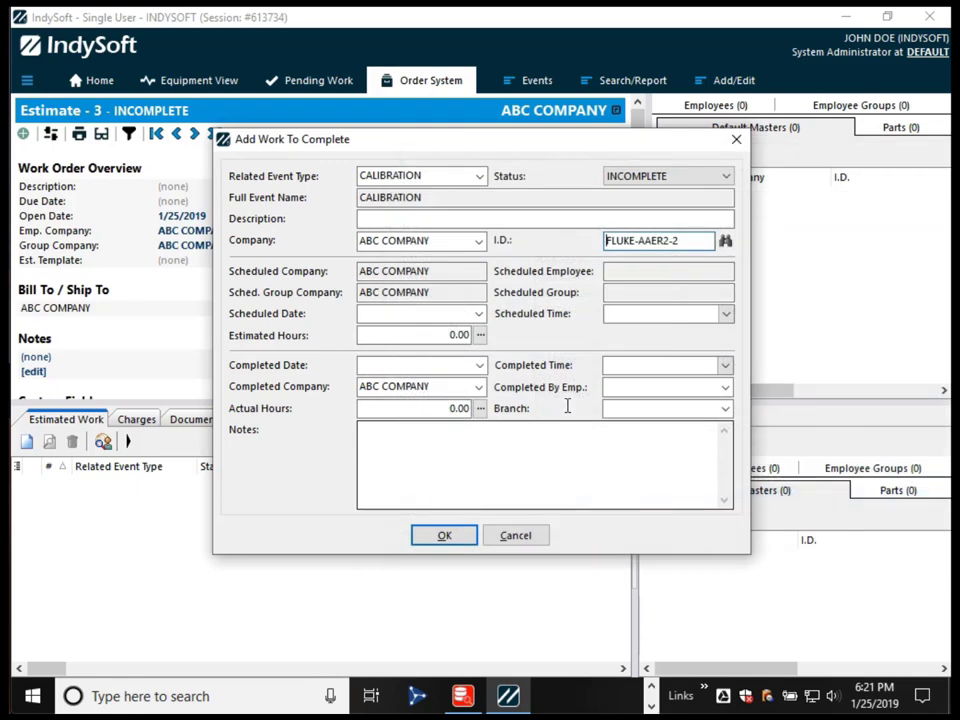
pyautogui.click(444, 534)
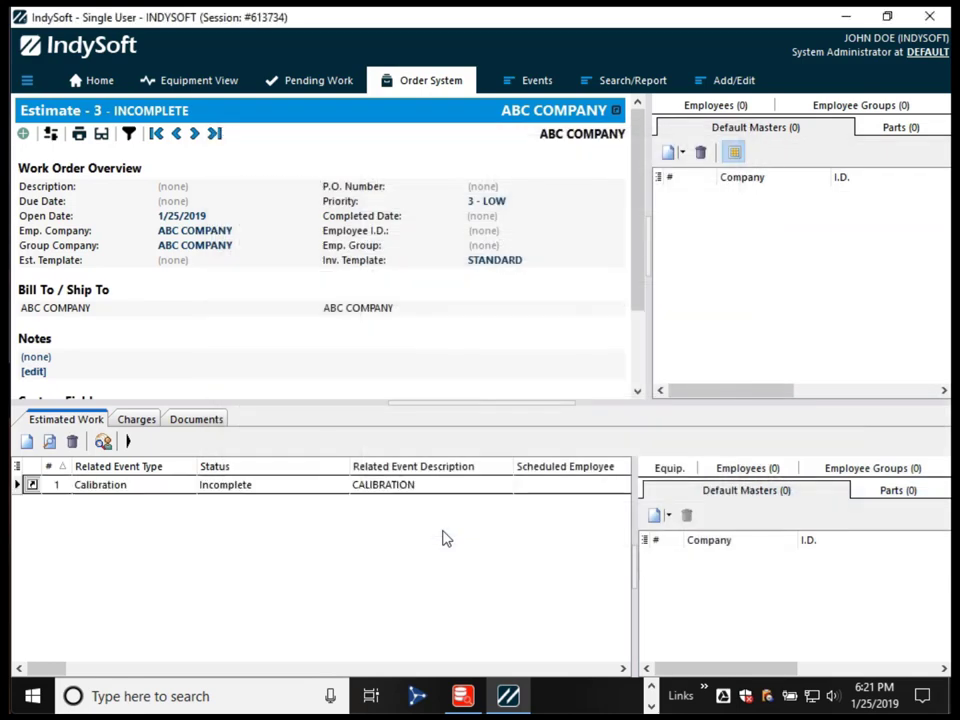
# Step: Associate the existing purchase order document of ABC COMPANY, the one with the description TEST, with estimate 3
pyautogui.click(137, 420)
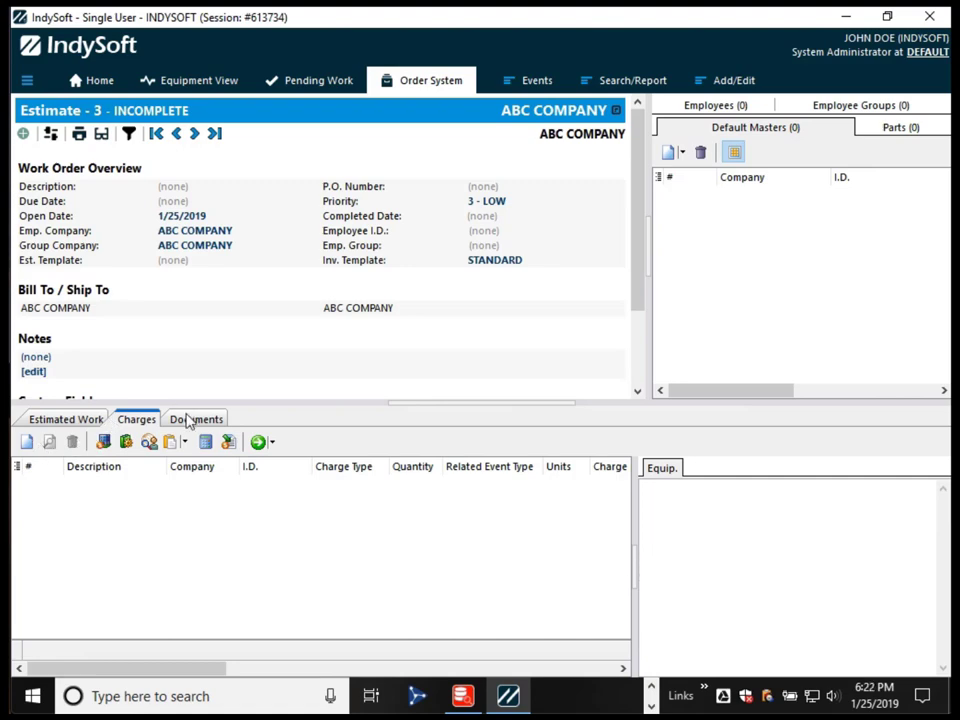
pyautogui.click(188, 420)
pyautogui.click(34, 442)
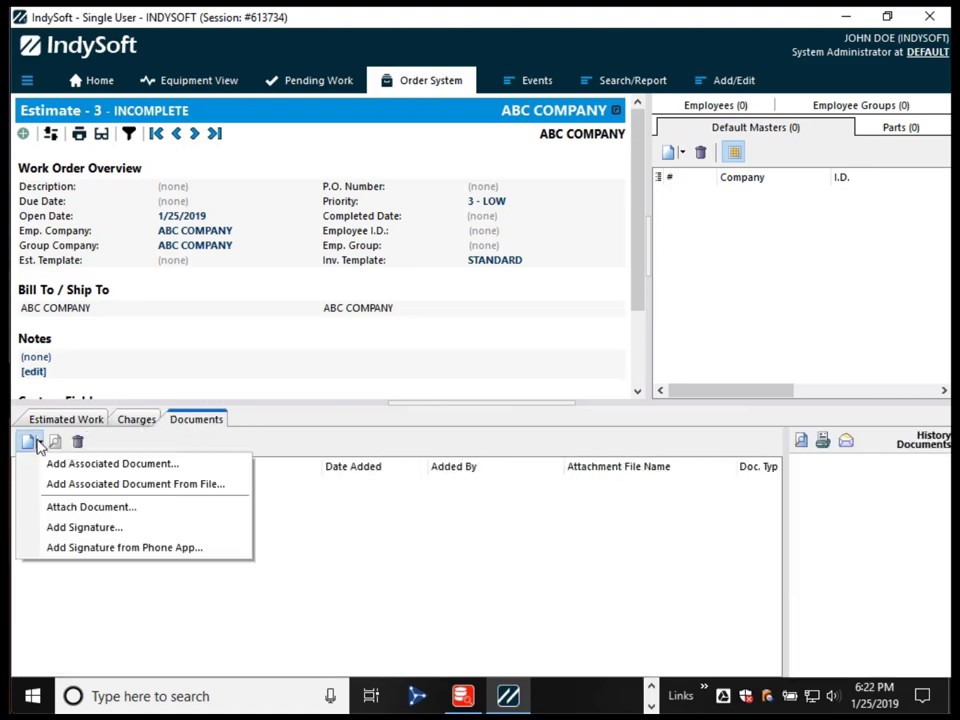
pyautogui.click(52, 465)
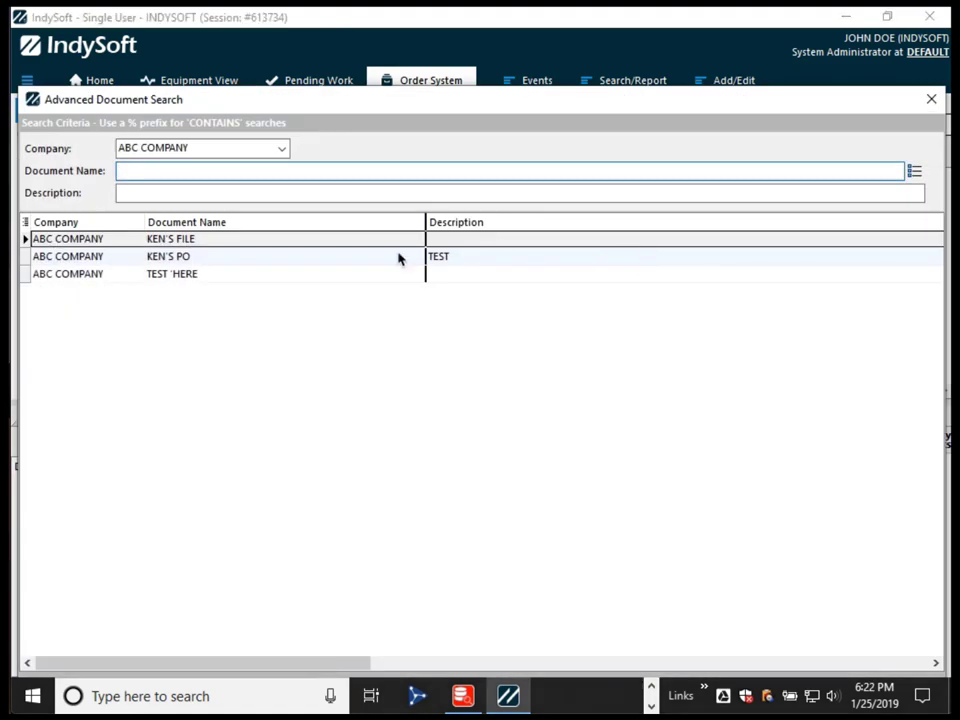
pyautogui.click(230, 262)
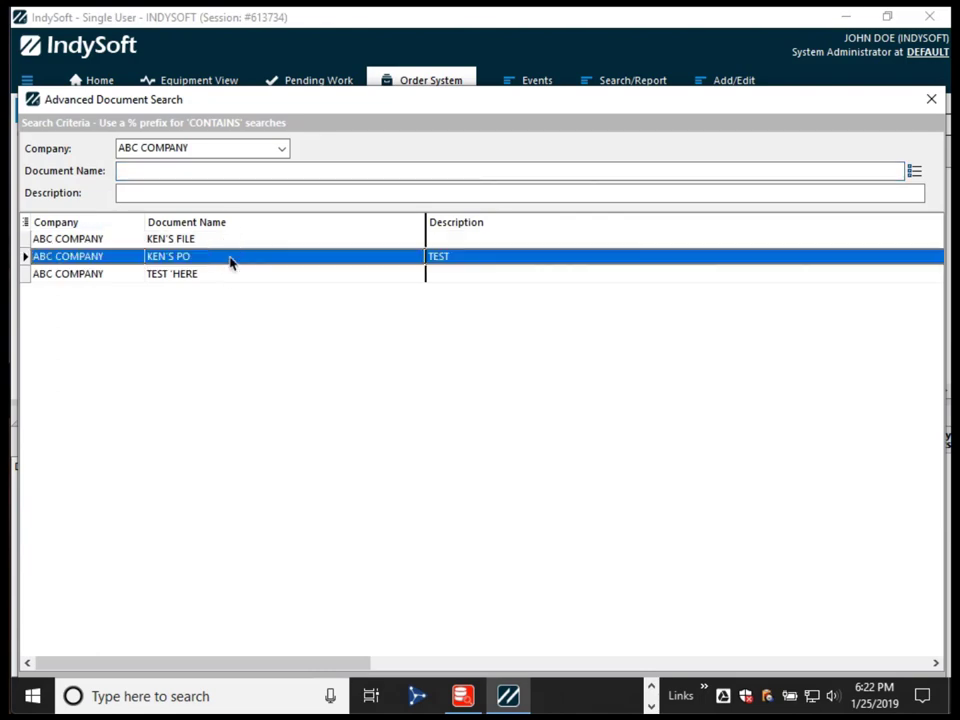
pyautogui.doubleClick(341, 257)
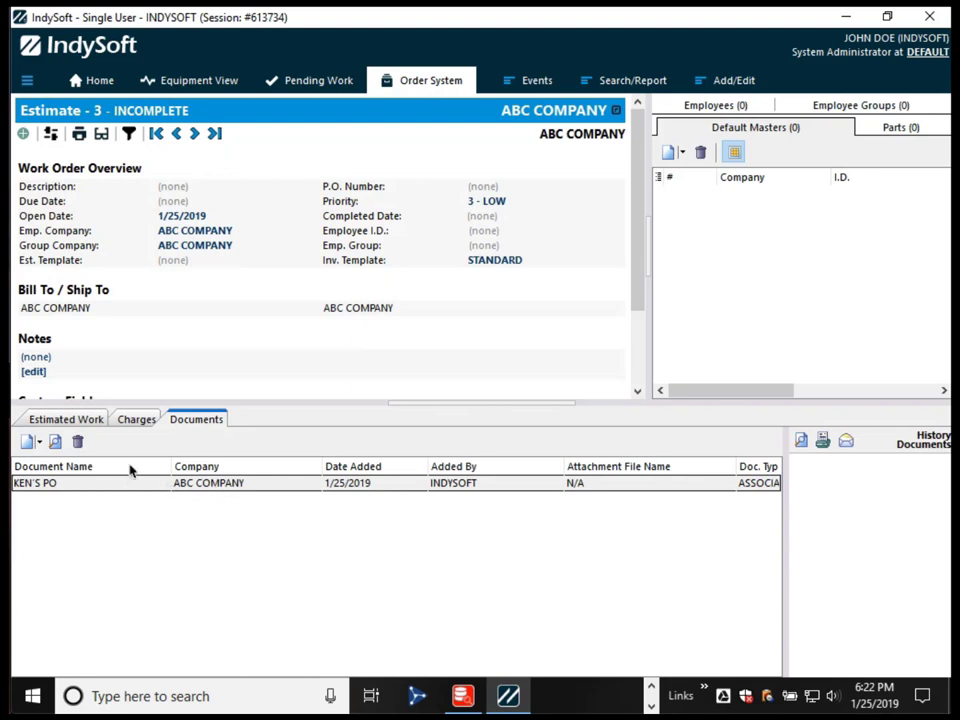
# Step: Change the status of estimate 3 to Approved
pyautogui.click(145, 119)
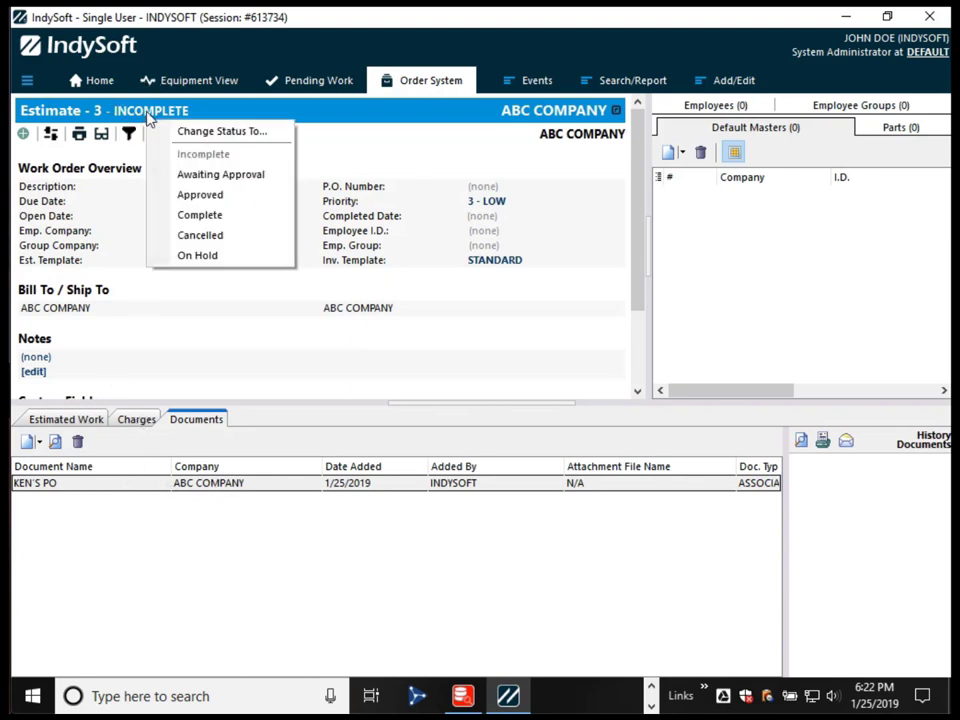
pyautogui.click(185, 195)
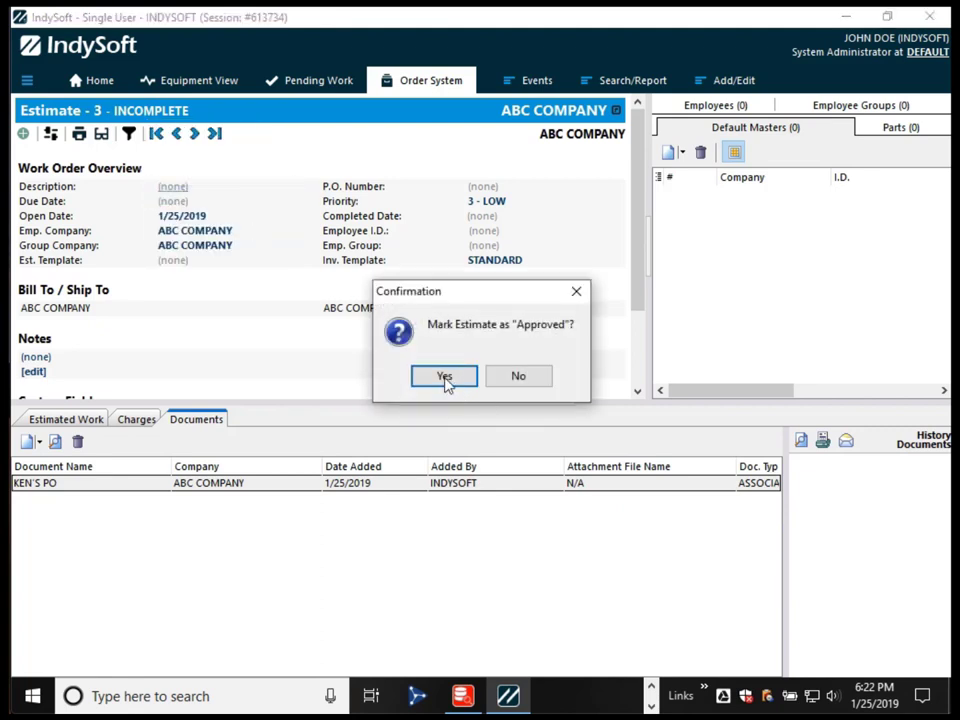
pyautogui.click(444, 376)
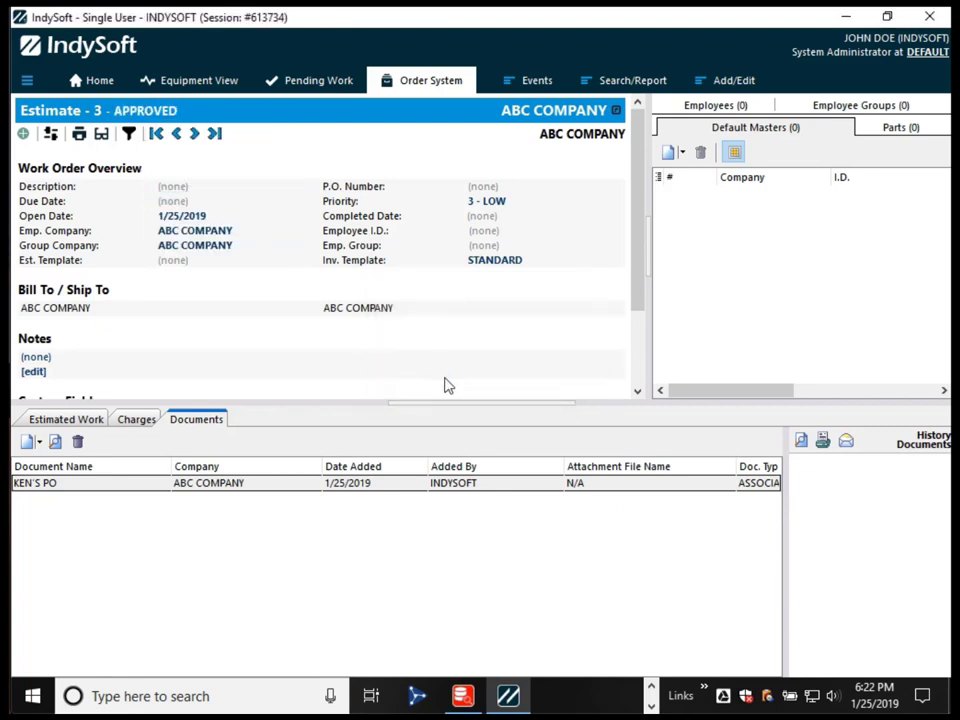
# Step: Create a work order from the approved estimate and select the associated purchase order document in the new work order's documents
pyautogui.click(126, 421)
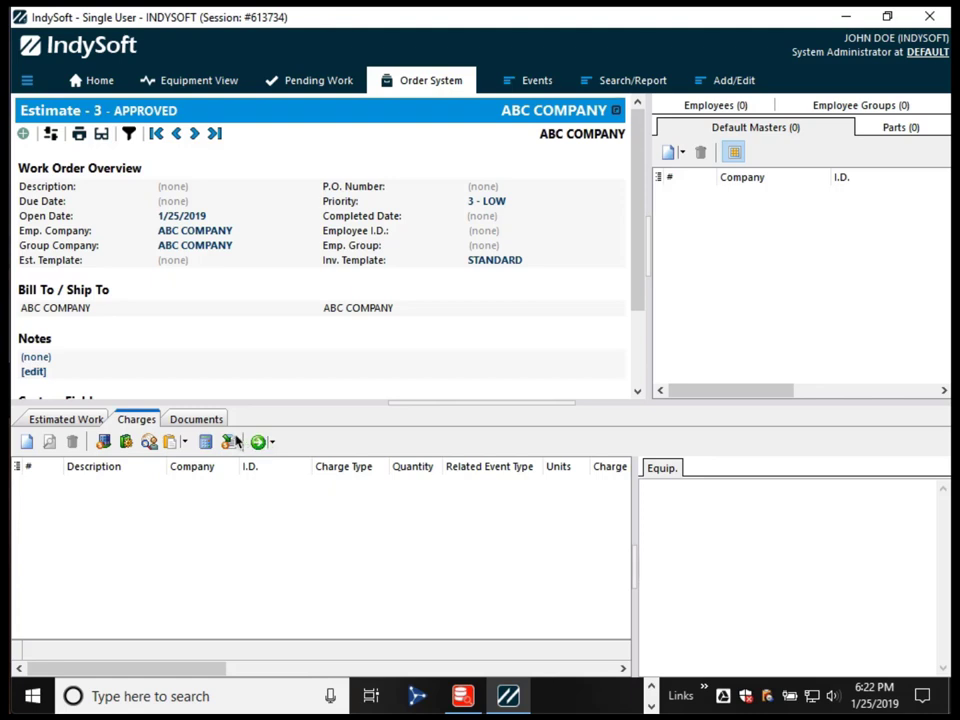
pyautogui.click(203, 422)
pyautogui.click(137, 420)
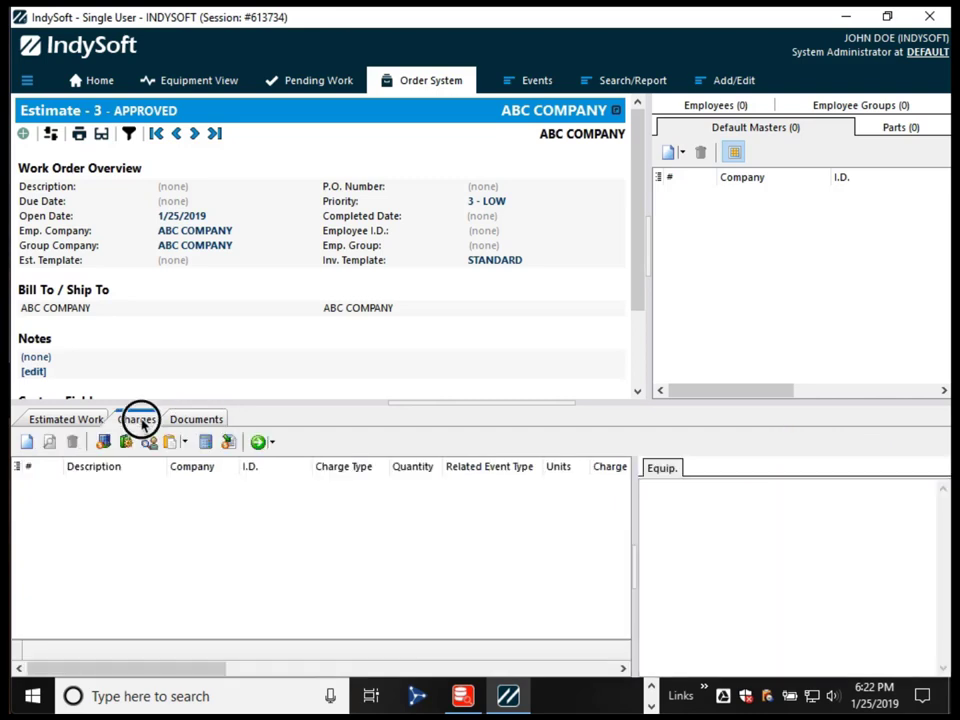
pyautogui.click(216, 420)
pyautogui.click(133, 421)
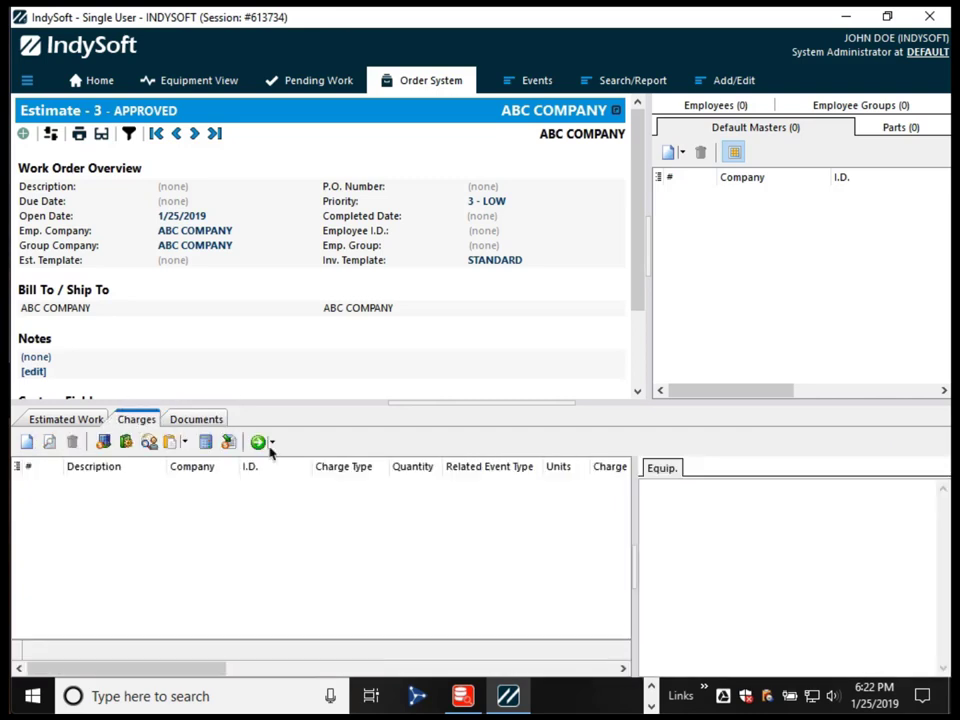
pyautogui.click(272, 446)
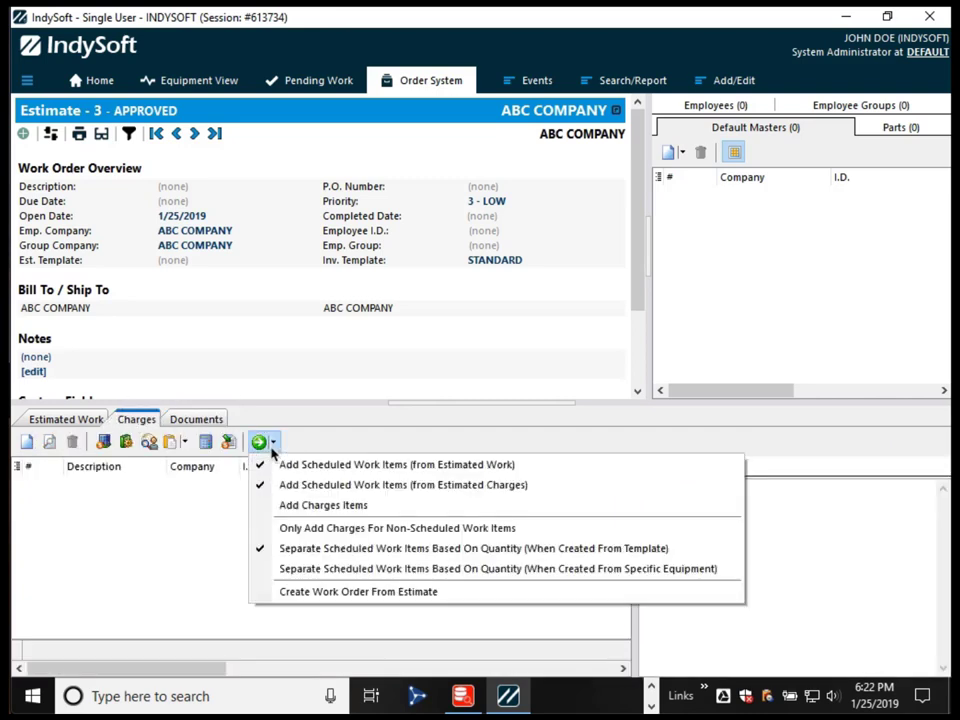
pyautogui.click(318, 592)
pyautogui.click(437, 382)
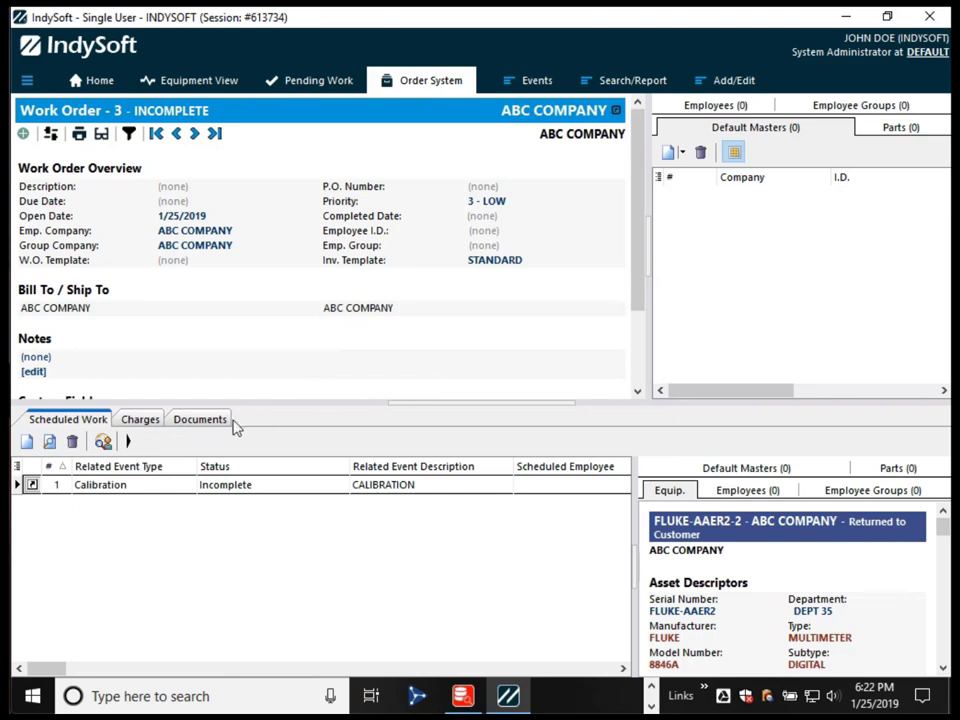
pyautogui.click(186, 424)
pyautogui.click(146, 487)
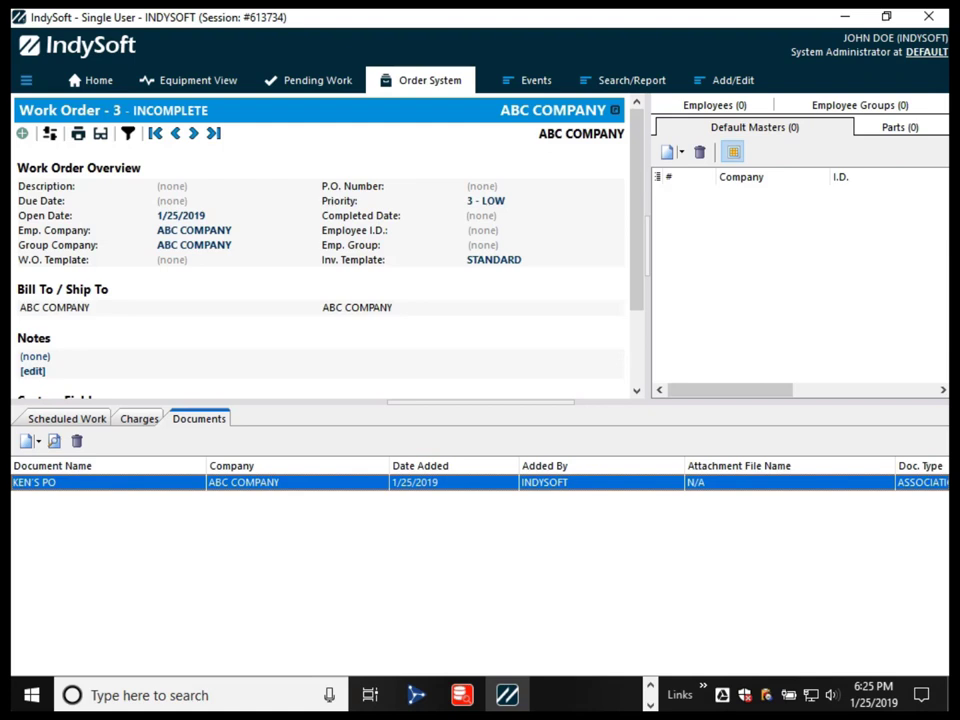
# Step: Examine the associated document search, the system's documentation lists and the ways of adding a document to work order 3
pyautogui.click(32, 442)
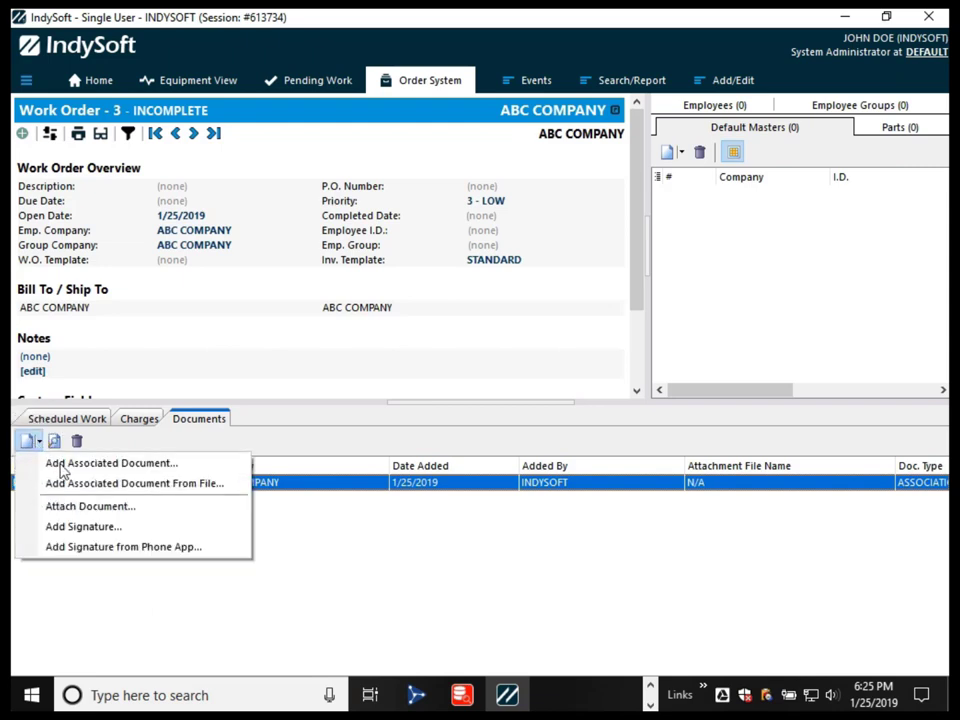
pyautogui.click(62, 465)
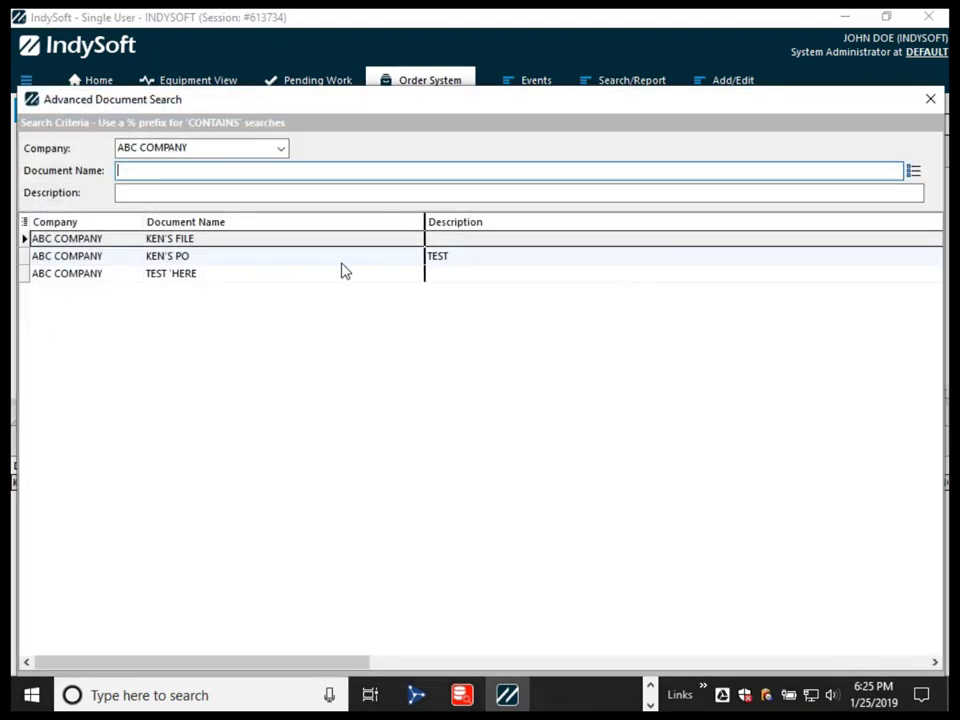
pyautogui.press('Return')
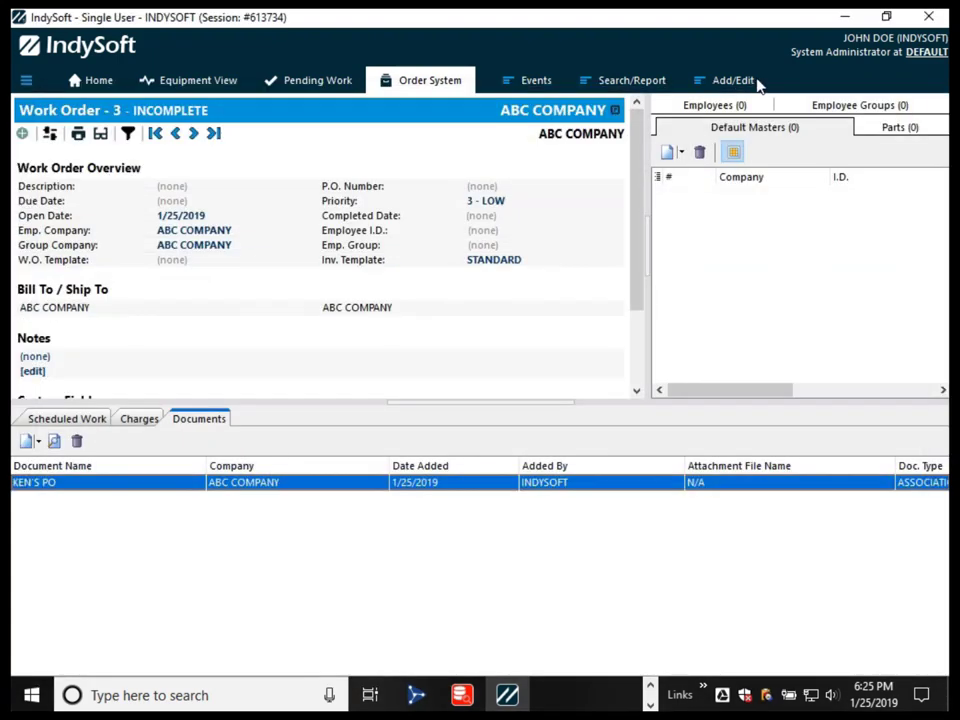
pyautogui.click(703, 82)
pyautogui.moveTo(745, 148)
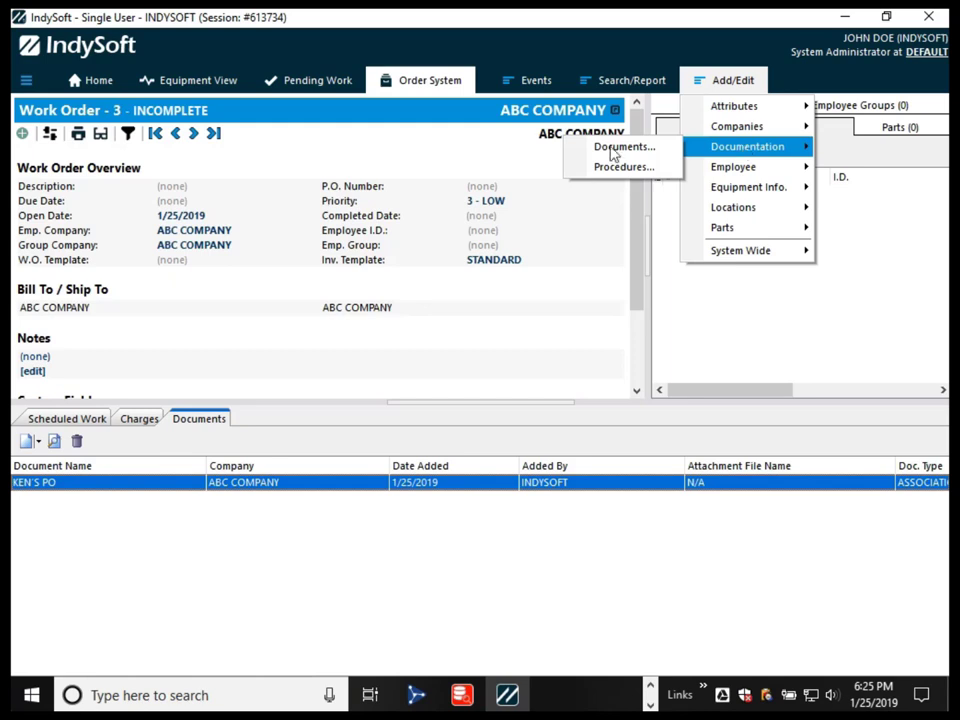
pyautogui.click(197, 568)
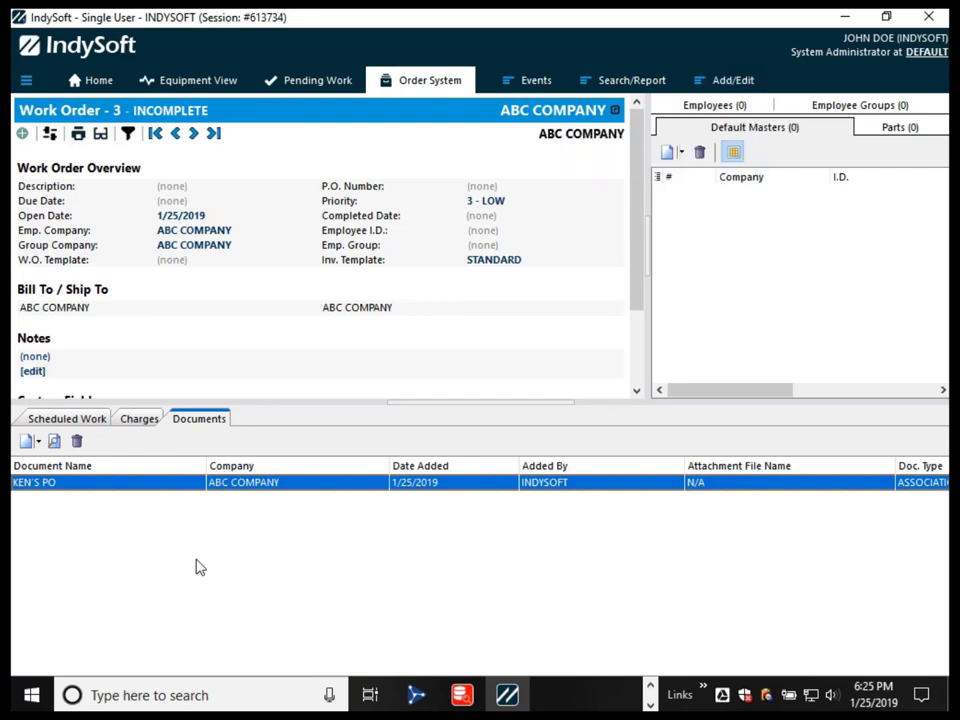
pyautogui.click(36, 443)
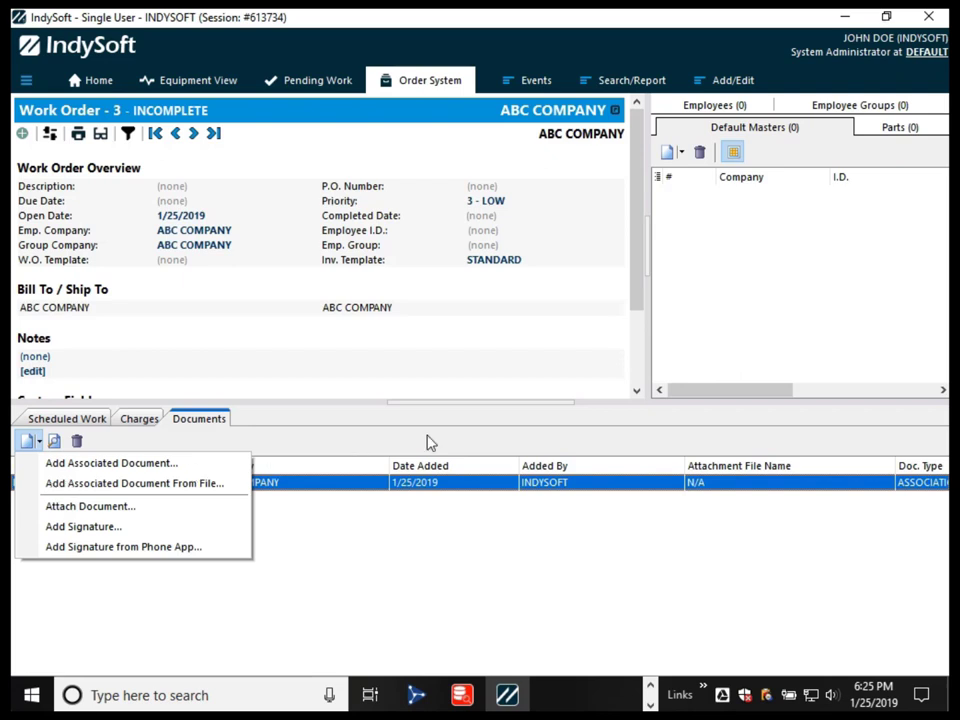
pyautogui.click(731, 88)
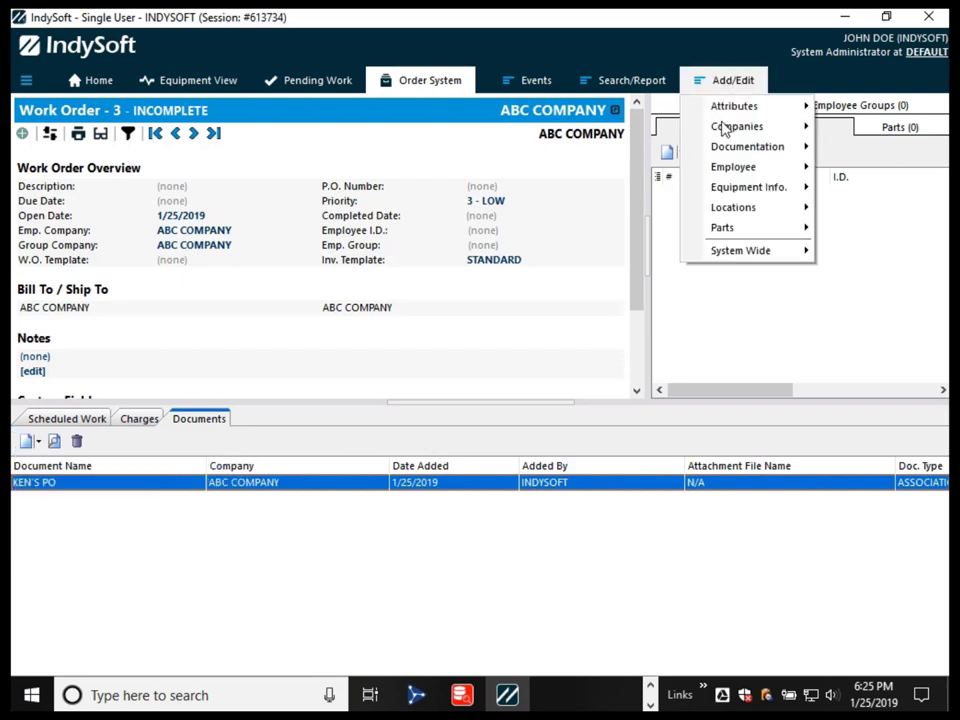
pyautogui.click(165, 569)
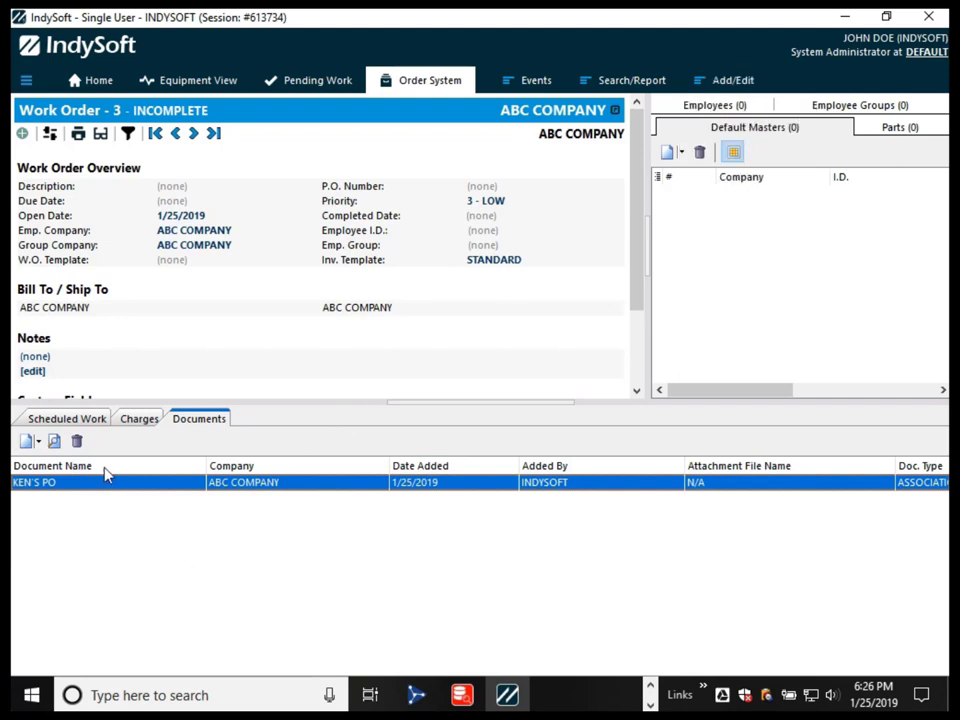
# Step: Attach the file Example Document.txt from the Desktop to work order 3
pyautogui.click(37, 442)
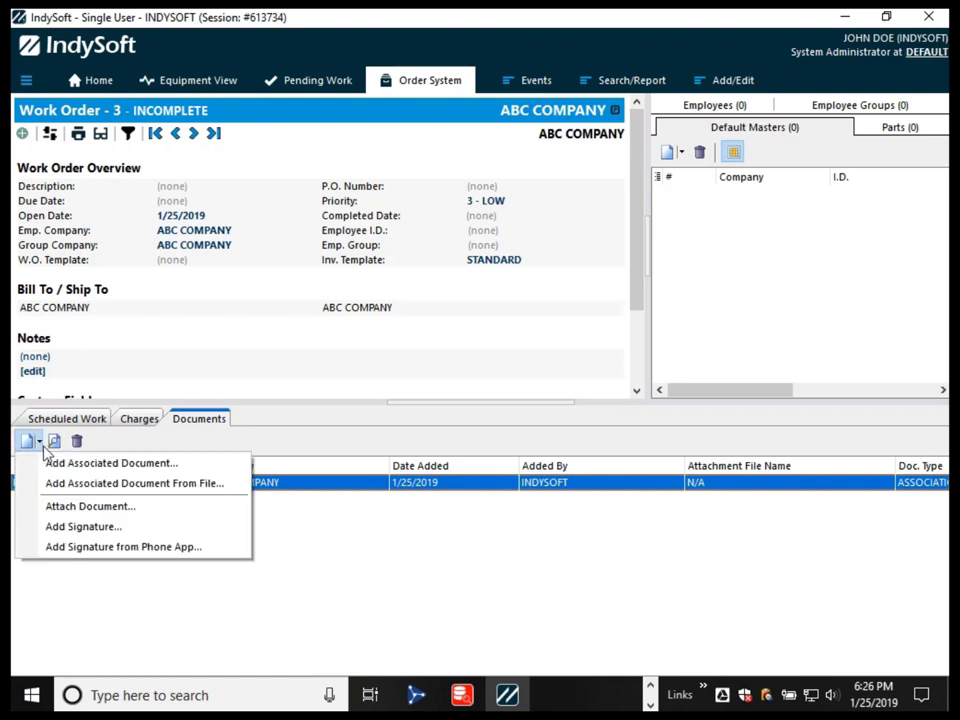
pyautogui.click(78, 506)
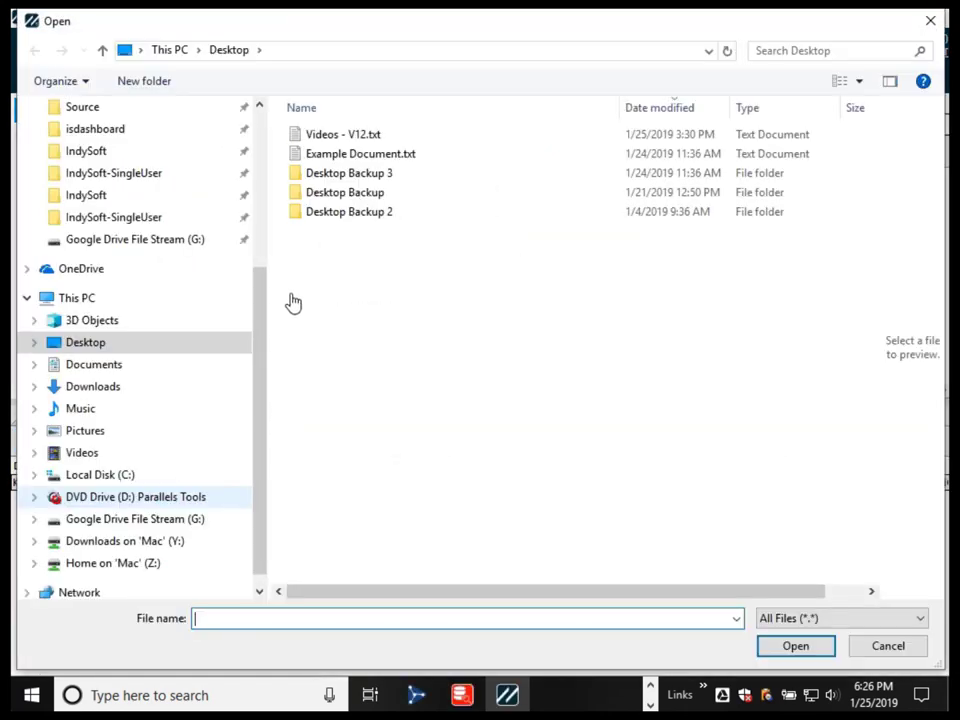
pyautogui.click(345, 154)
pyautogui.doubleClick(350, 154)
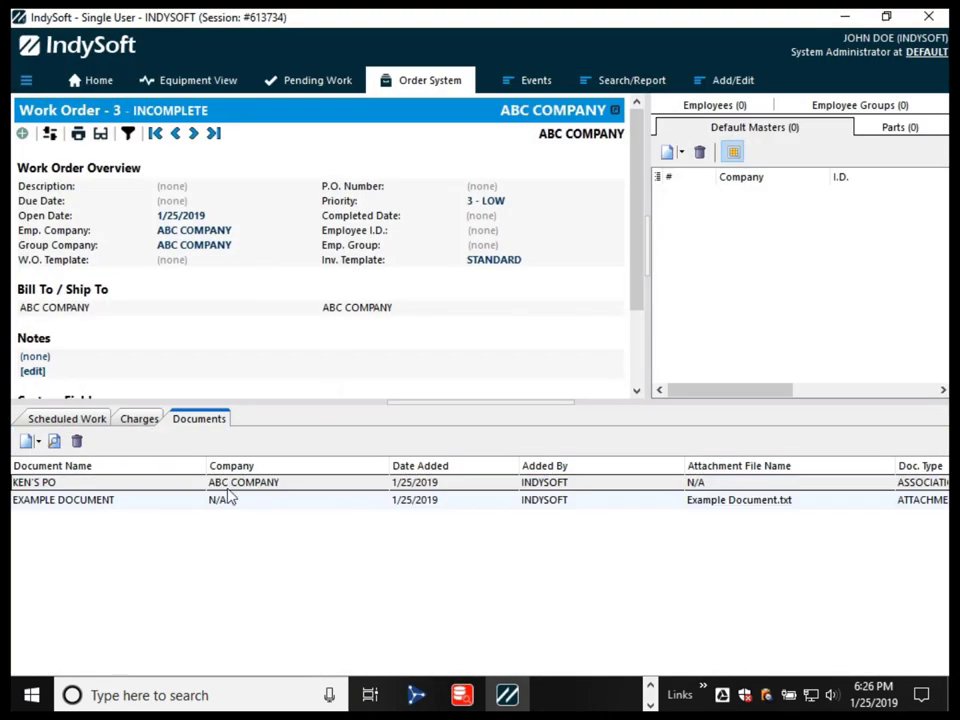
# Step: View the contents of the attached Example Document on work order 3, and close the file
pyautogui.click(124, 506)
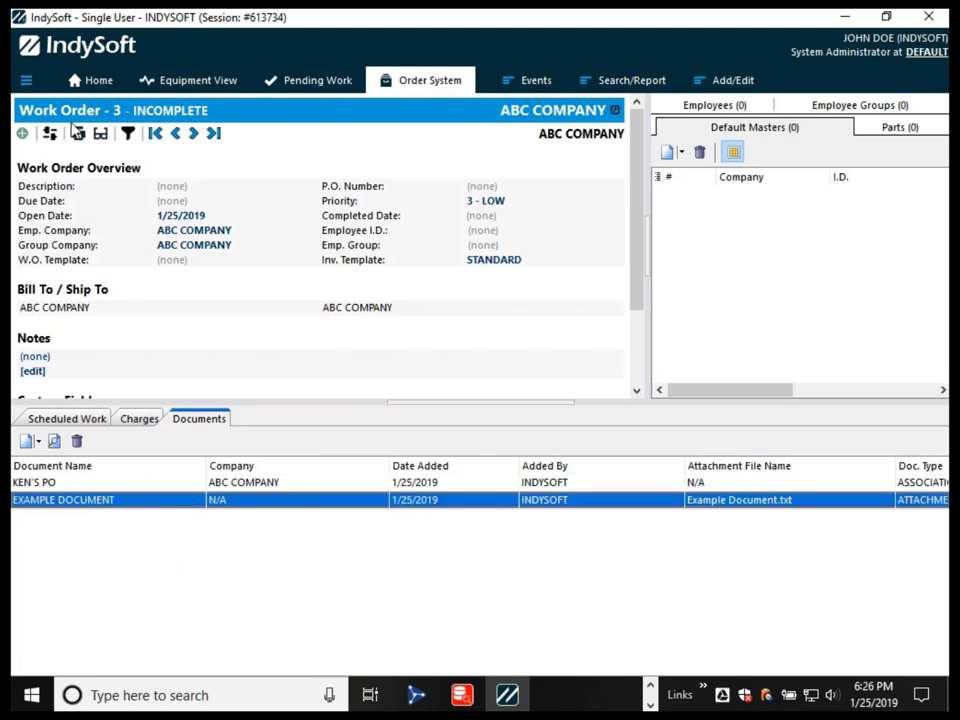
pyautogui.click(55, 443)
pyautogui.click(929, 25)
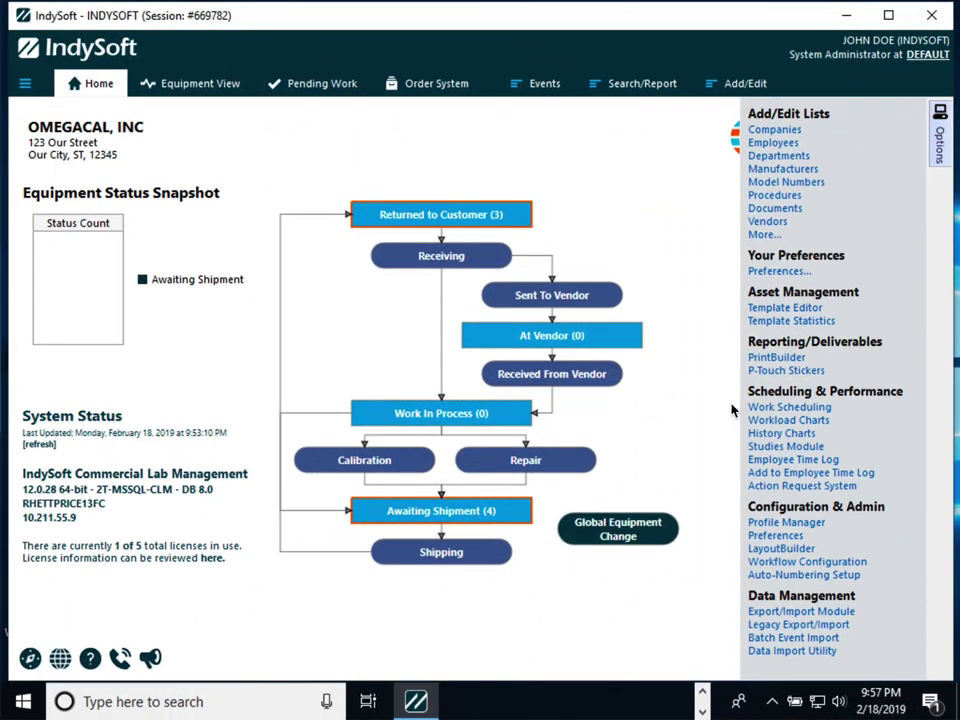
# Step: Start a new record in the system-wide advanced calibration test points list and name it SAMPLE ADV TEST POINT
pyautogui.click(744, 85)
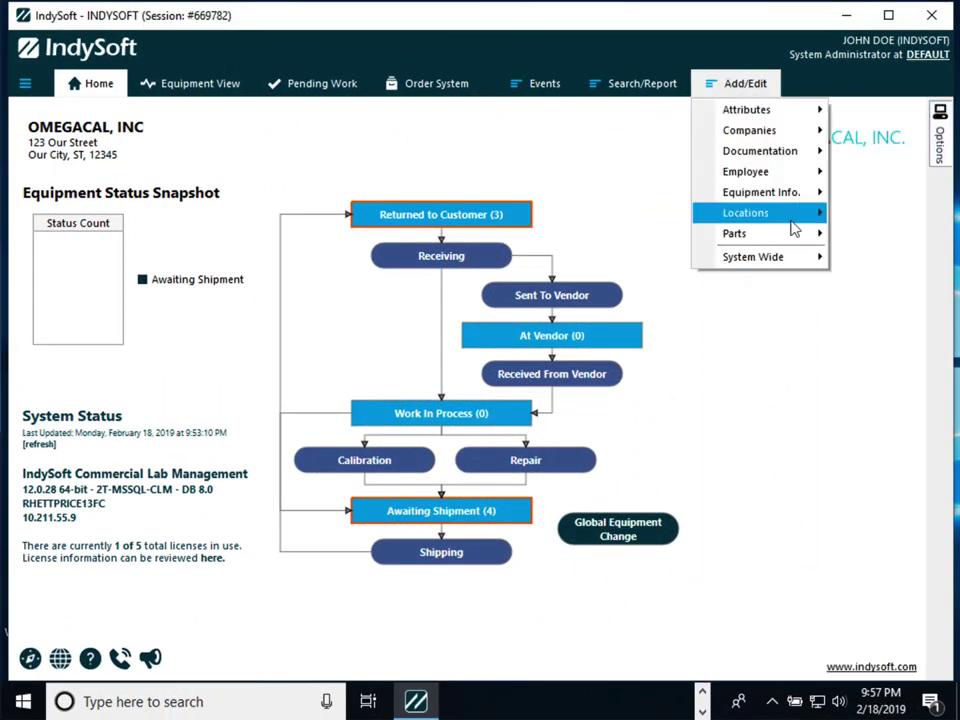
pyautogui.click(784, 257)
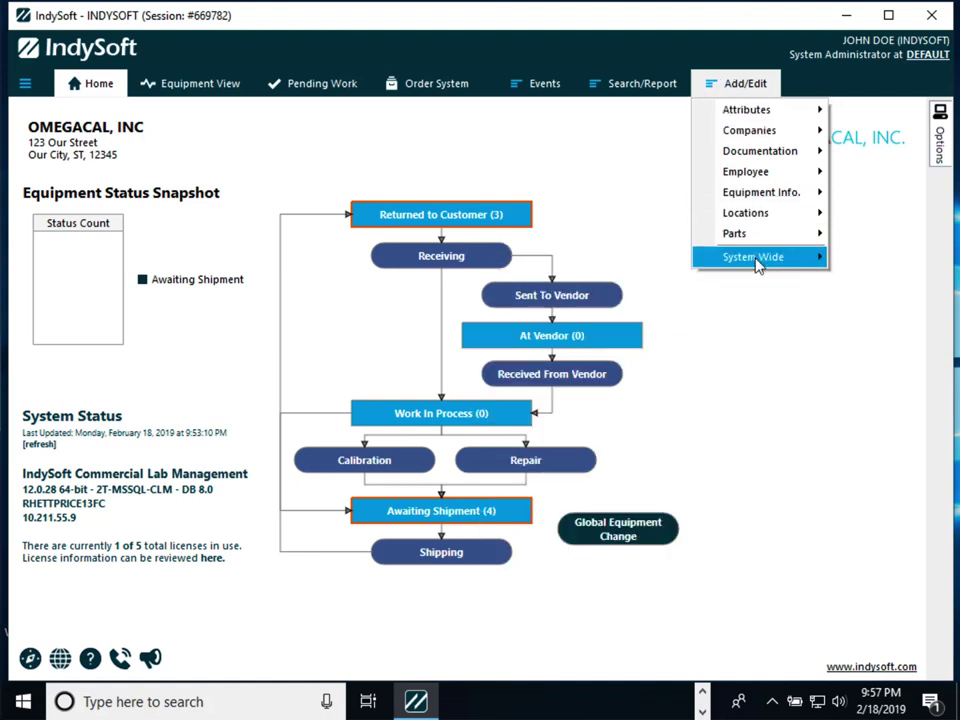
pyautogui.moveTo(756, 262)
pyautogui.click(576, 305)
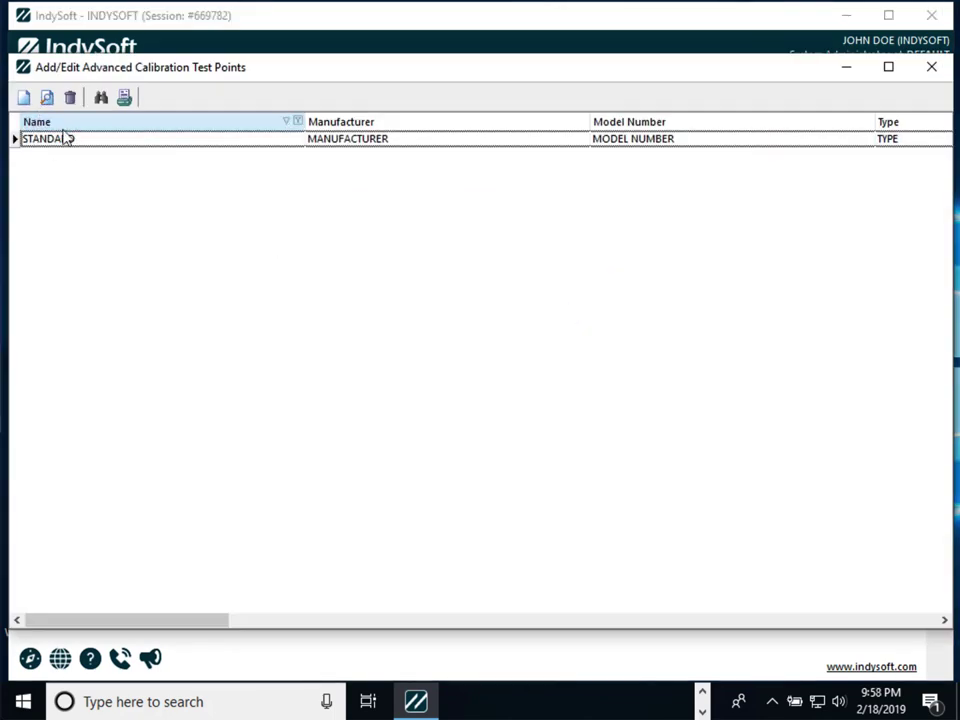
pyautogui.click(23, 98)
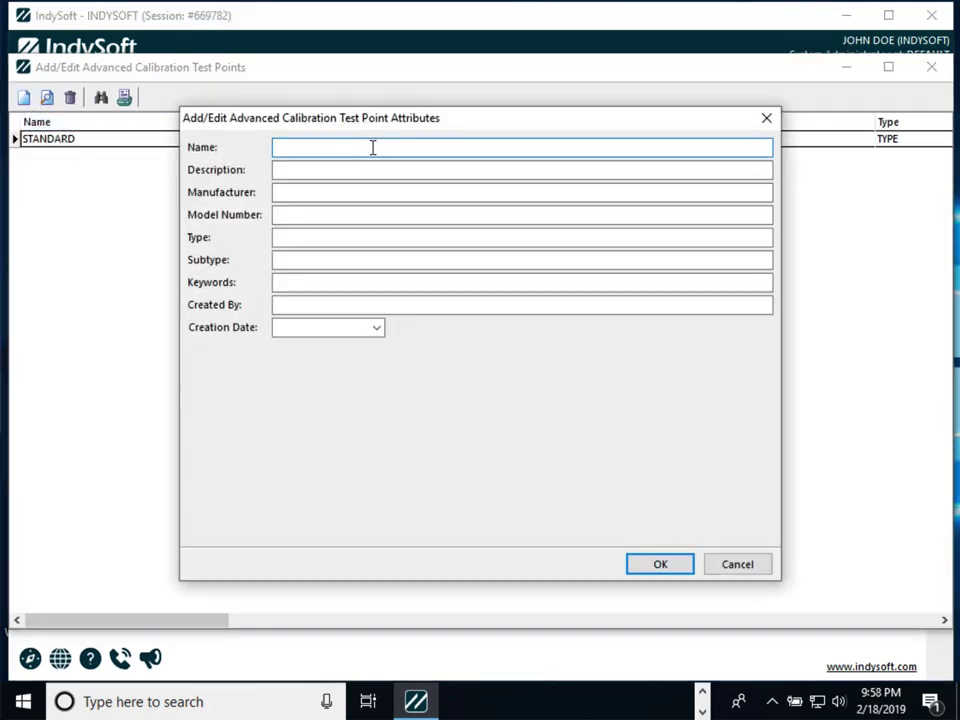
pyautogui.write('SAMPLE ADV TEST POINT')
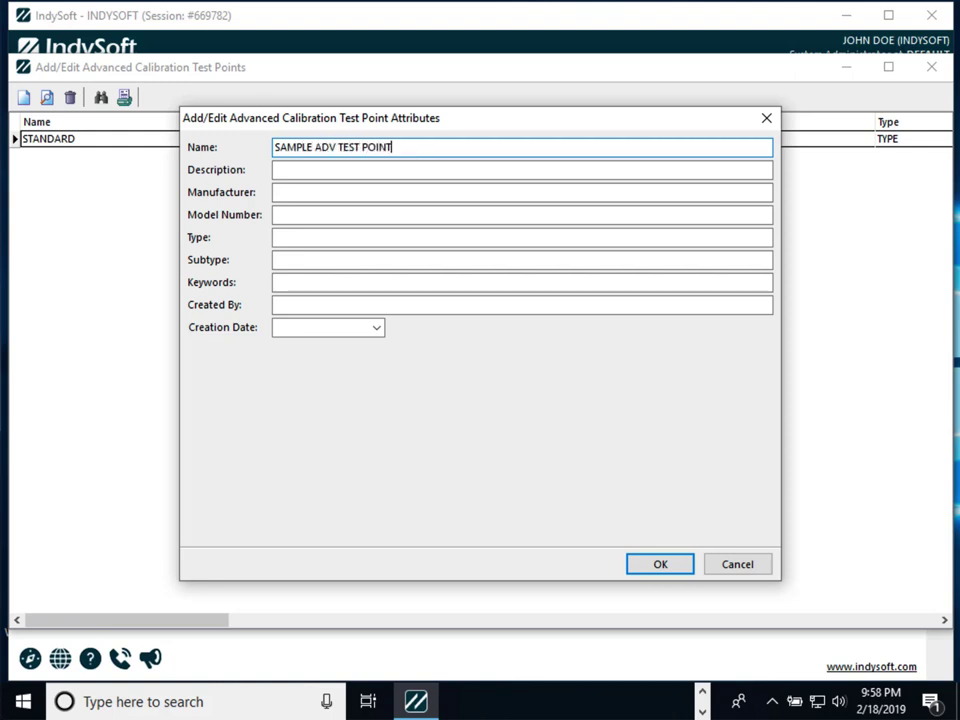
# Step: Create the advanced calibration test point SAMPLE ADV TEST POINT with only its name filled in
pyautogui.press('Tab')
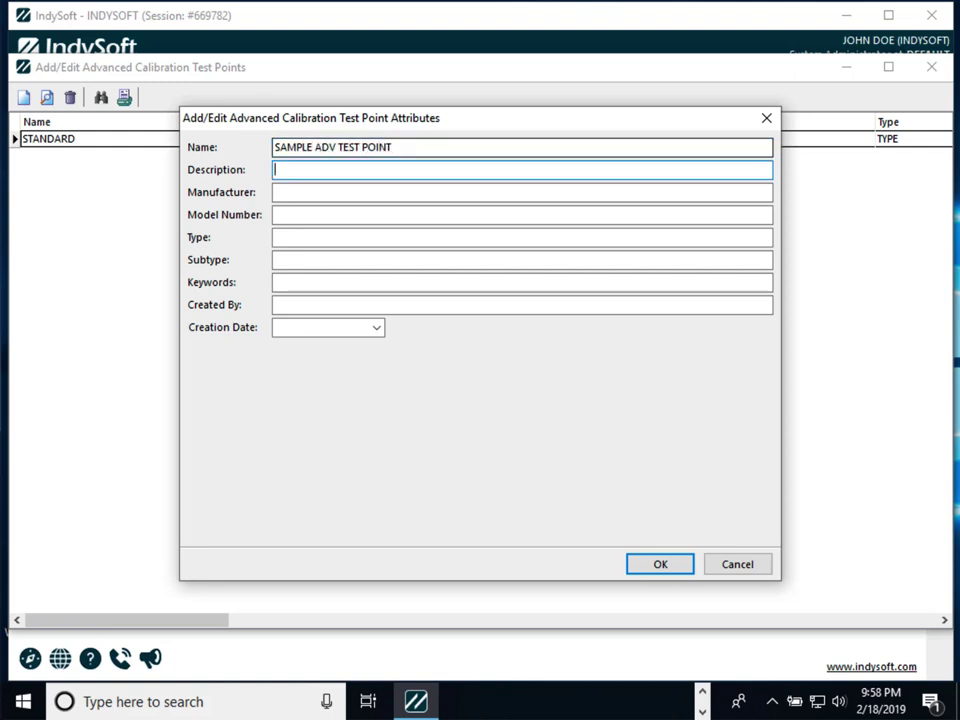
pyautogui.click(660, 566)
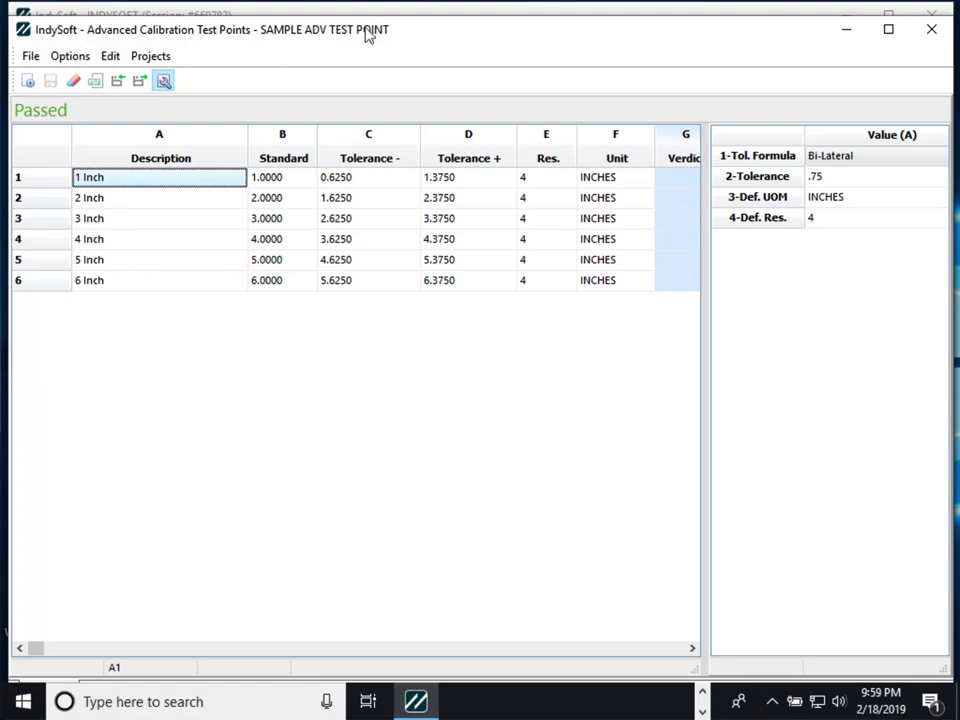
# Step: Examine the test point grid's columns with setup mode off, and return to setup mode
pyautogui.click(164, 82)
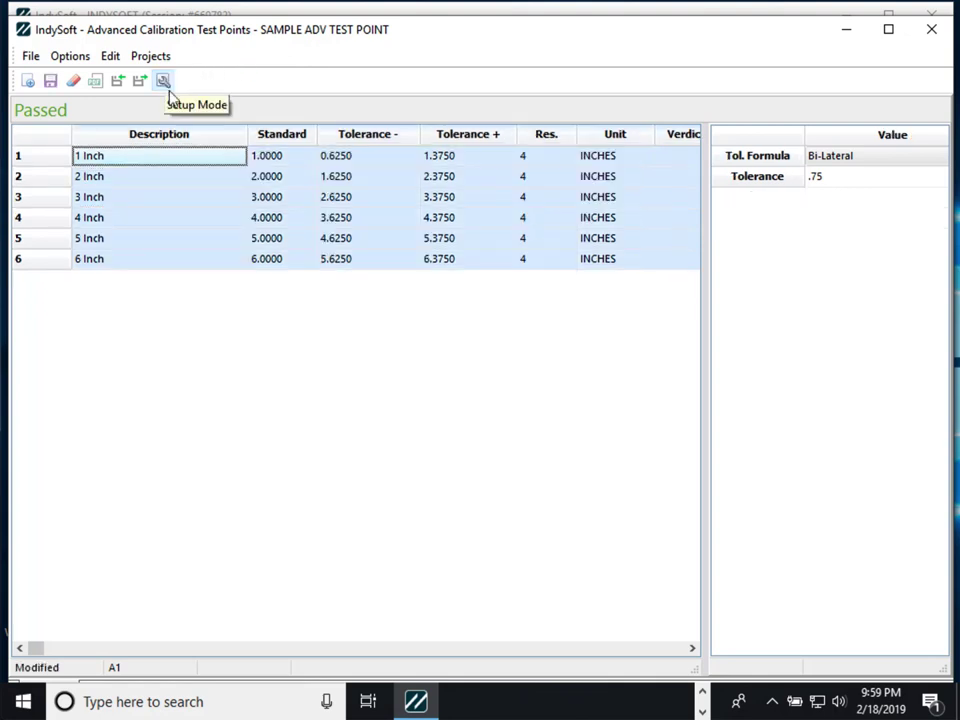
pyautogui.click(164, 82)
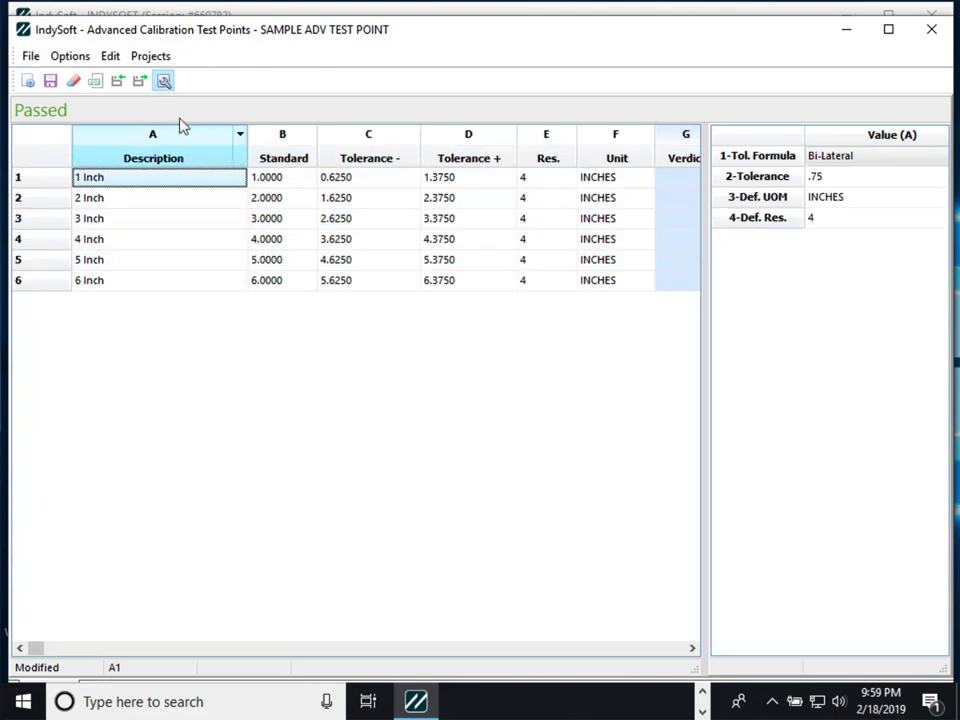
pyautogui.click(164, 82)
pyautogui.moveTo(37, 648); pyautogui.dragTo(502, 651)
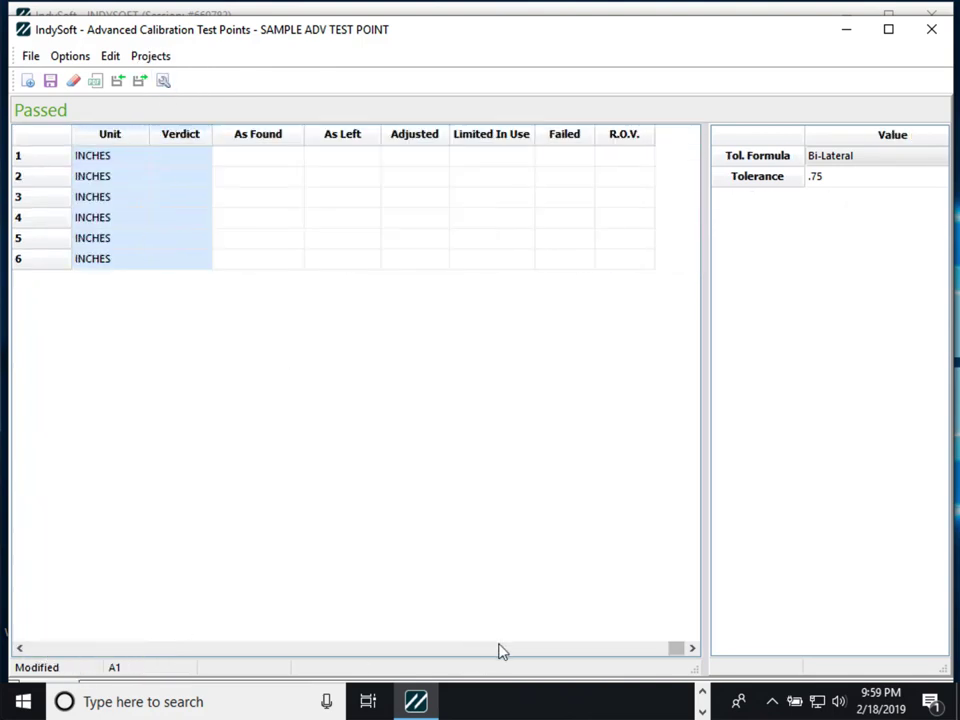
pyautogui.click(75, 651)
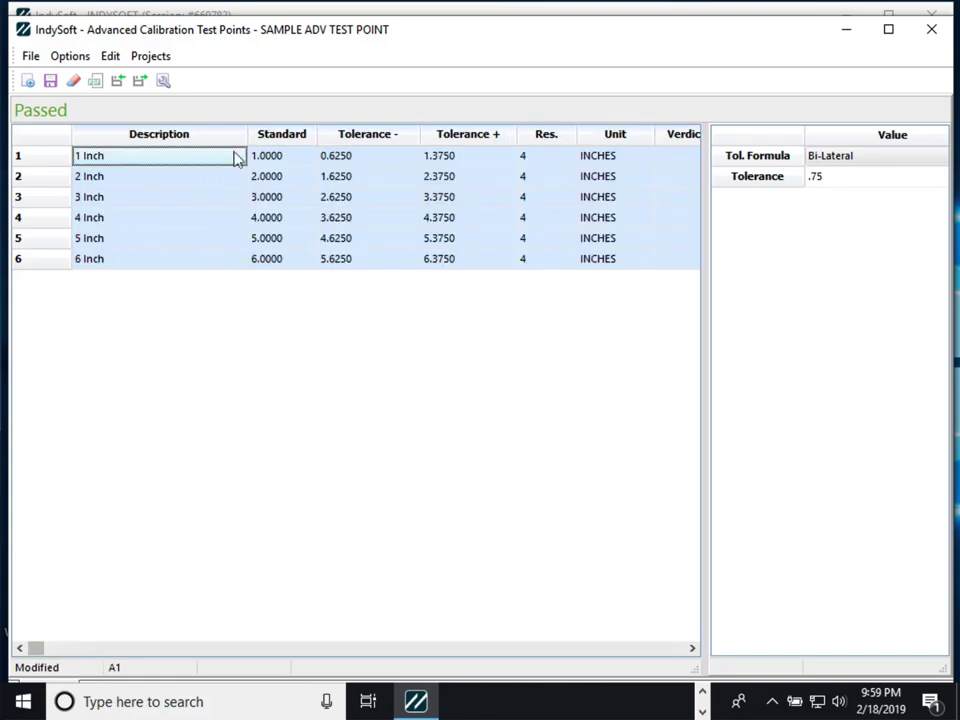
pyautogui.click(164, 81)
# Step: Widen the test point grid so that the Verdict column fits, narrowing the tolerance variables area beside it
pyautogui.moveTo(703, 270); pyautogui.dragTo(777, 272)
pyautogui.click(107, 195)
pyautogui.press('Up')
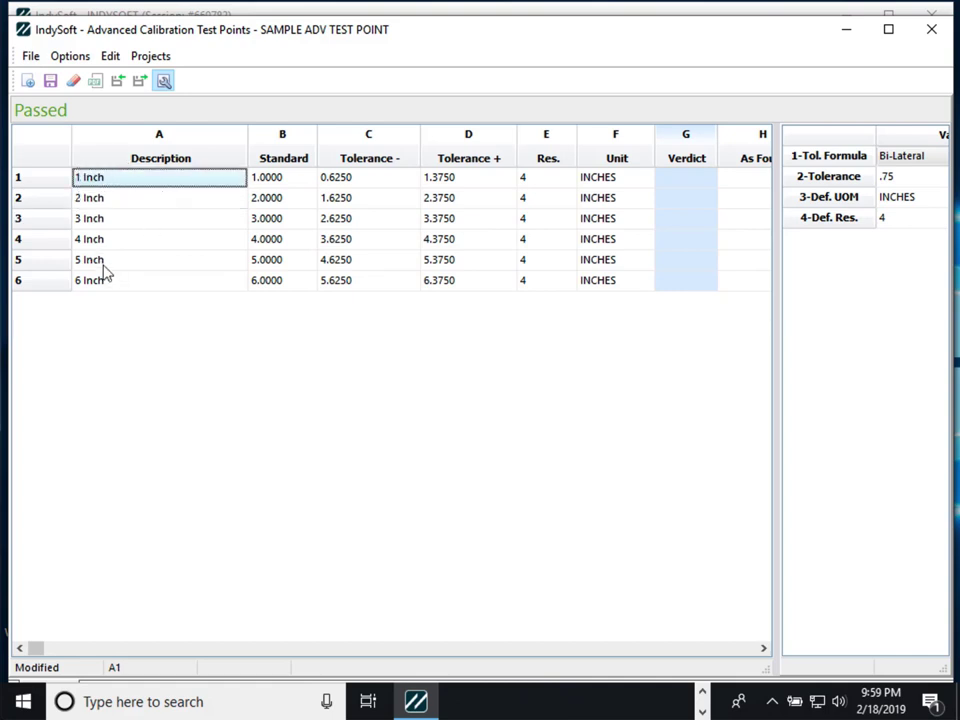
# Step: Replace the first row's Description with the formula =C1*5
pyautogui.click(142, 180)
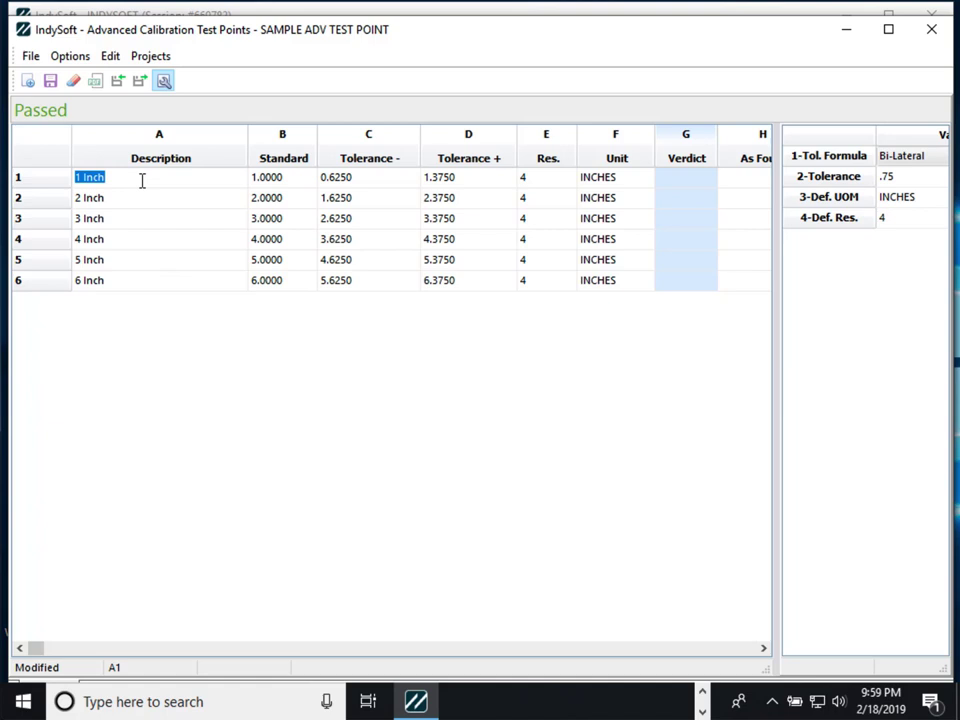
pyautogui.write('=C1*5')
pyautogui.press('Return')
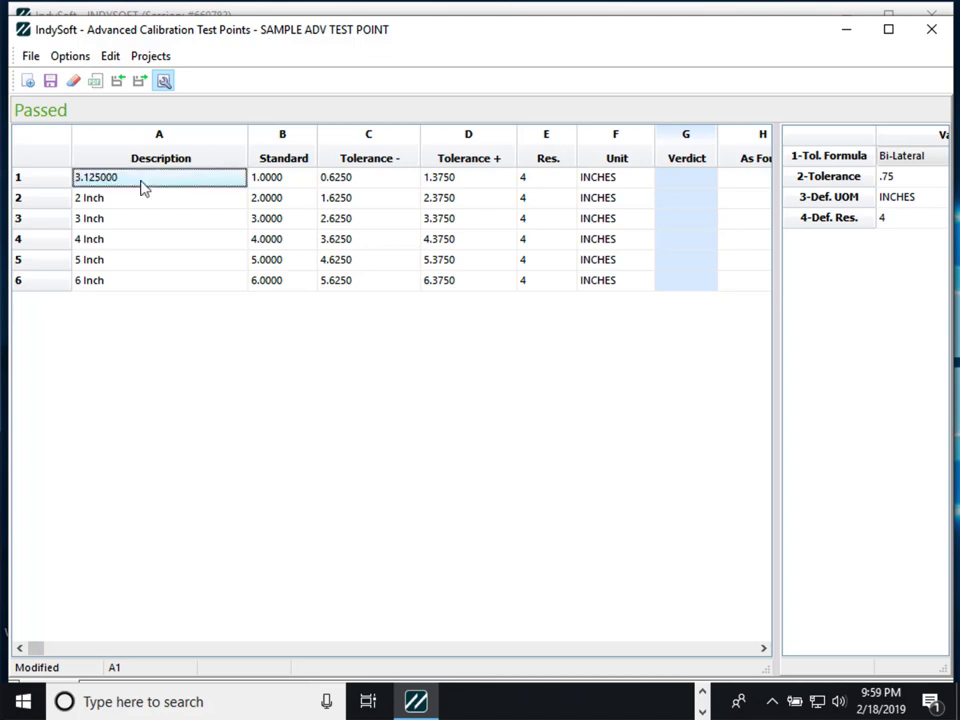
pyautogui.click(352, 180)
pyautogui.click(197, 201)
pyautogui.click(77, 184)
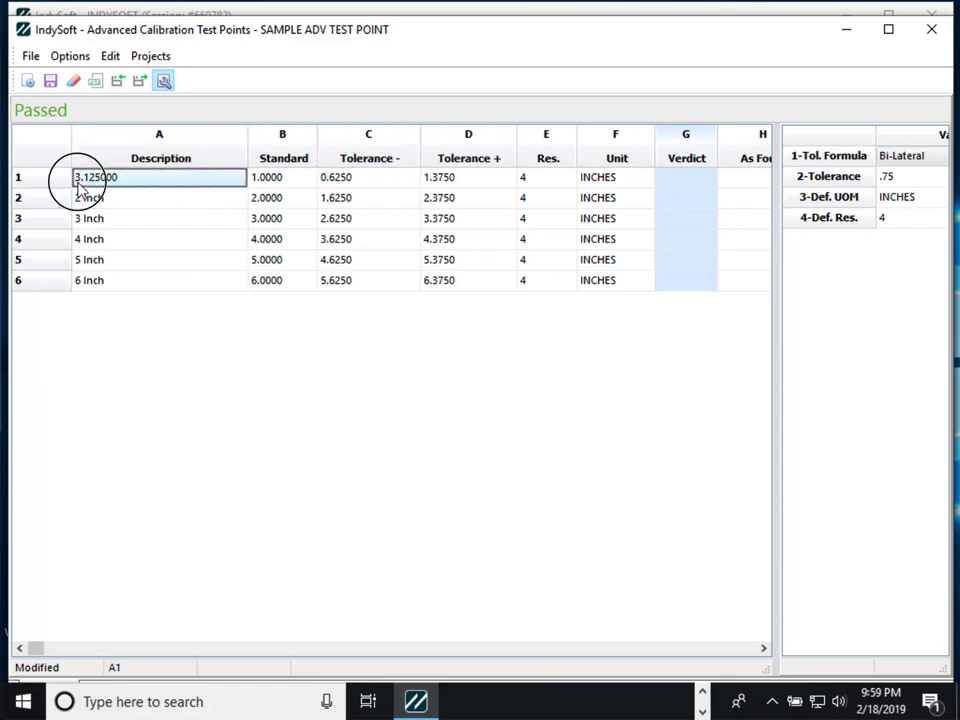
# Step: Test the formula by setting the first row's Tolerance - to 1 and its Standard to 1
pyautogui.click(390, 190)
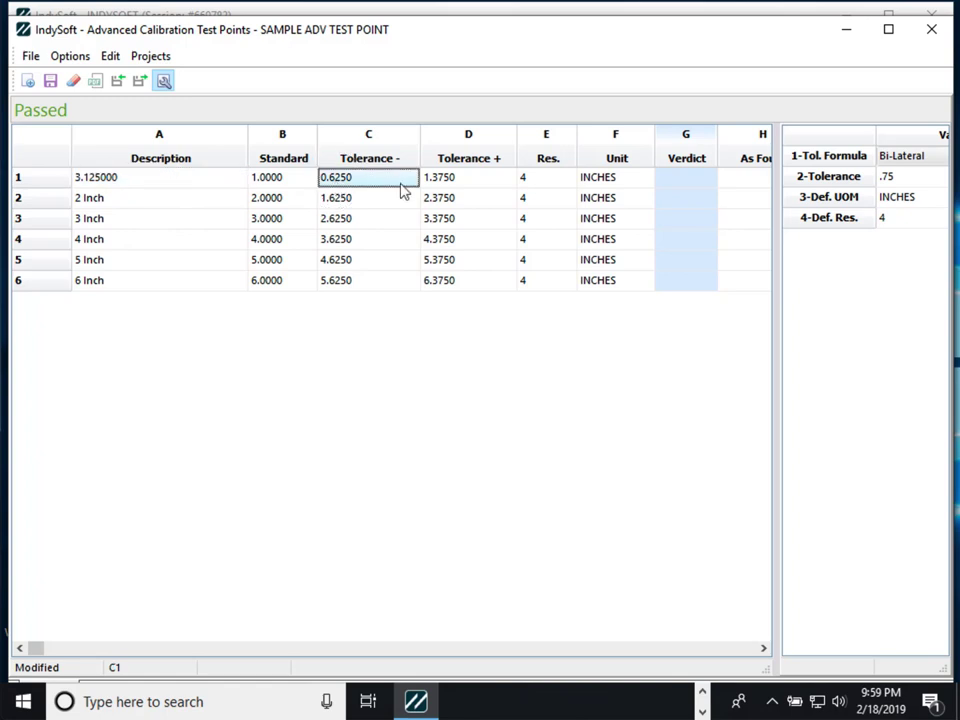
pyautogui.click(402, 184)
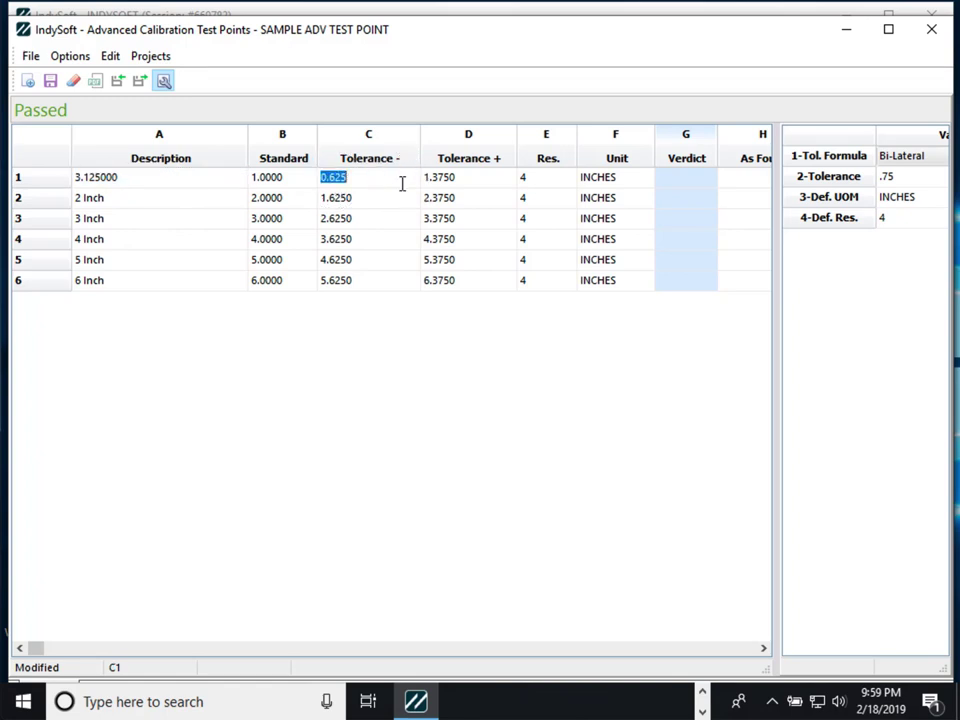
pyautogui.write('1')
pyautogui.press('Return')
pyautogui.hotkey('ctrl', 'Home')
pyautogui.press('Right')
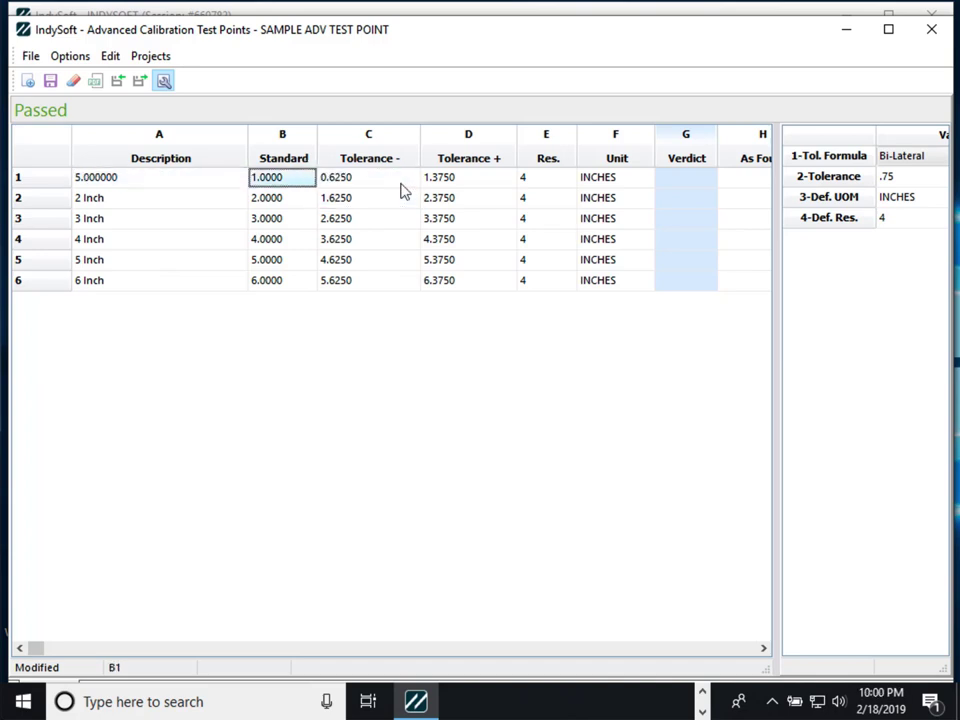
pyautogui.write('1')
pyautogui.press('Return')
pyautogui.hotkey('ctrl', 'Home')
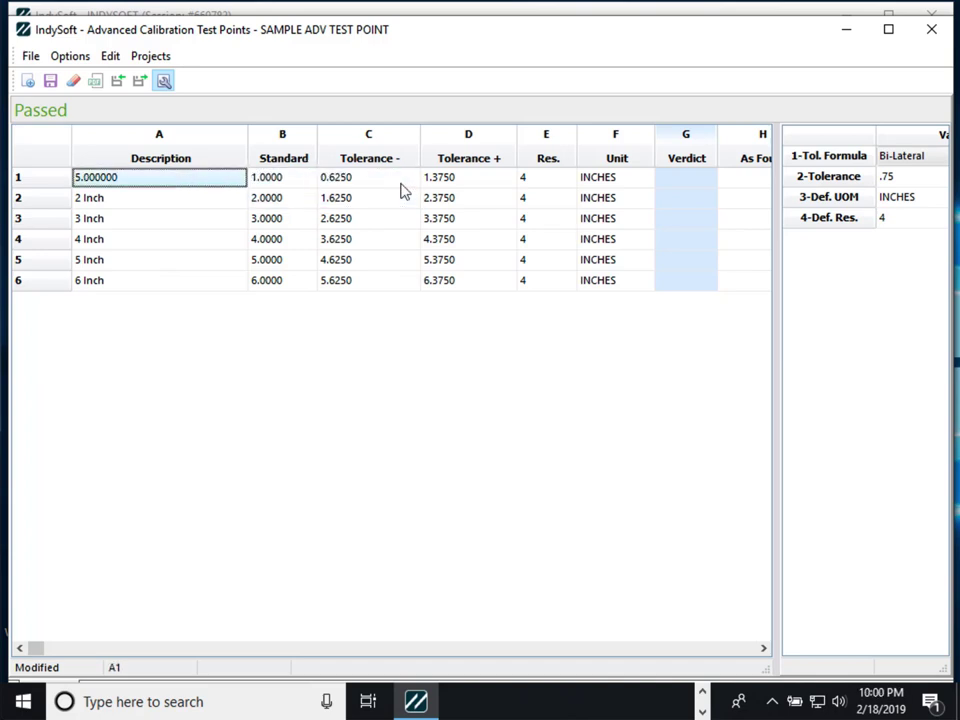
# Step: Replace the formula in the first row's Description with the text 1 Inch
pyautogui.doubleClick(150, 172)
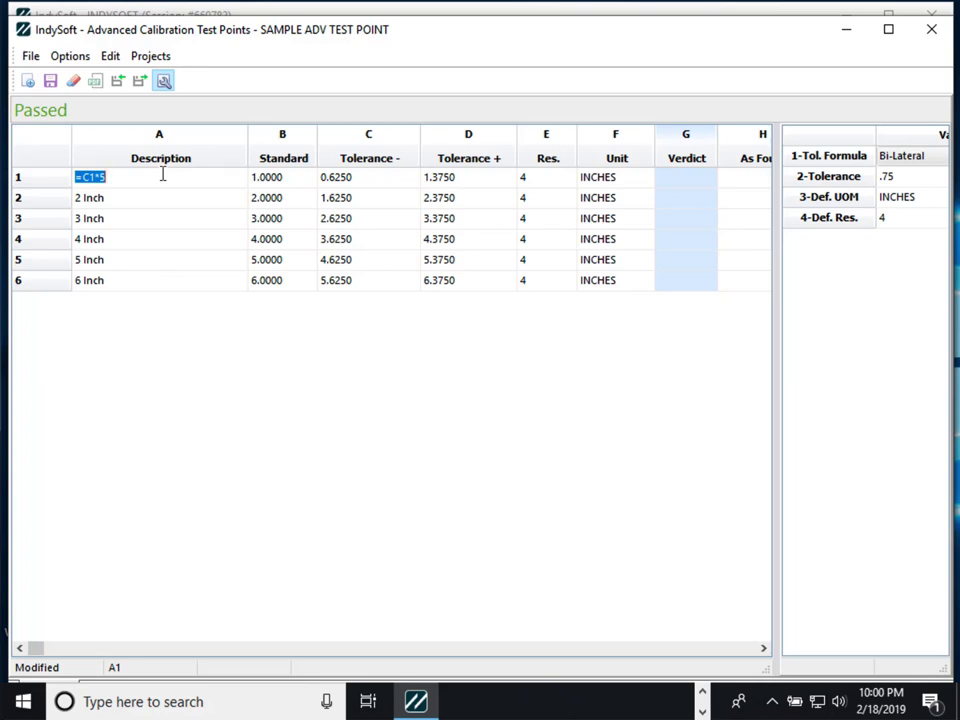
pyautogui.write('d')
pyautogui.press('BackSpace')
pyautogui.write('1 Inch')
pyautogui.click(237, 204)
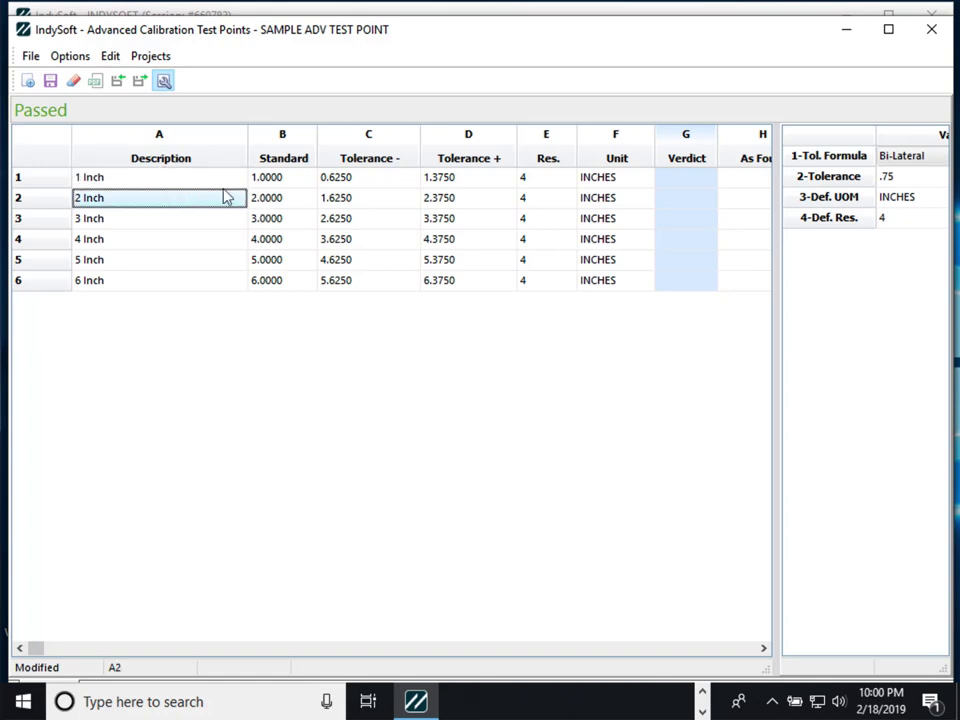
# Step: Compare the event and PDF options of the Description column with those of the As Found column
pyautogui.click(240, 134)
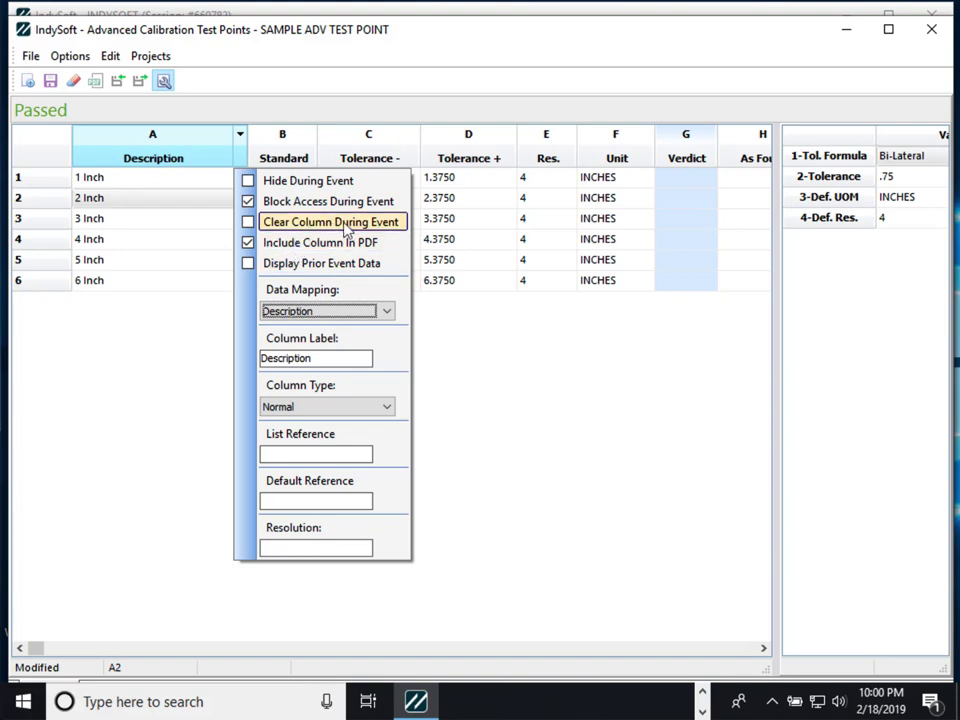
pyautogui.click(621, 354)
pyautogui.click(763, 649)
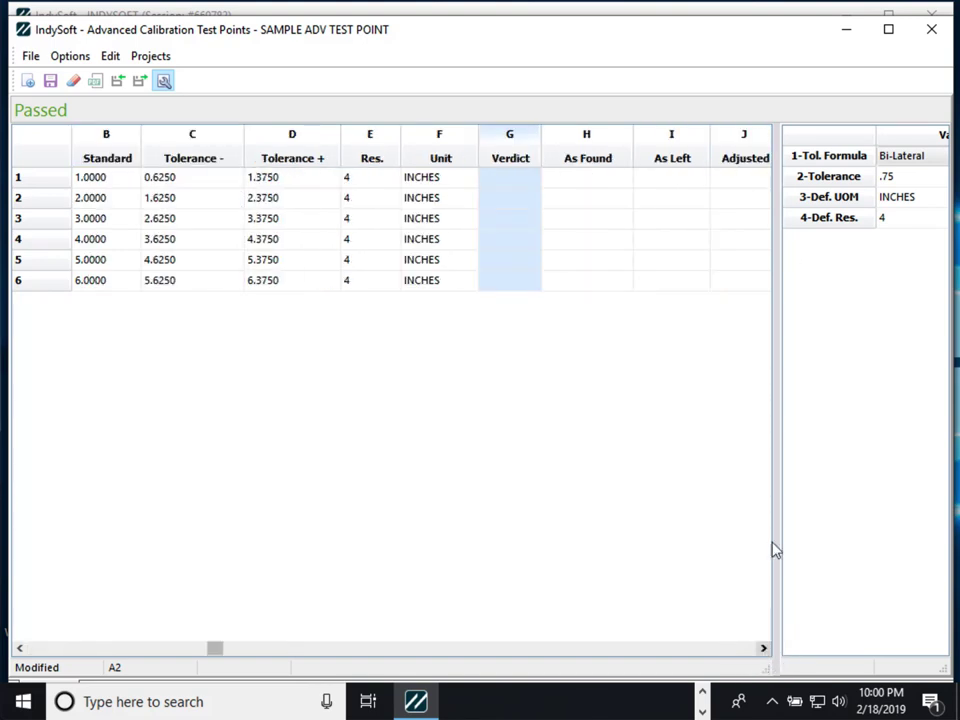
pyautogui.click(626, 136)
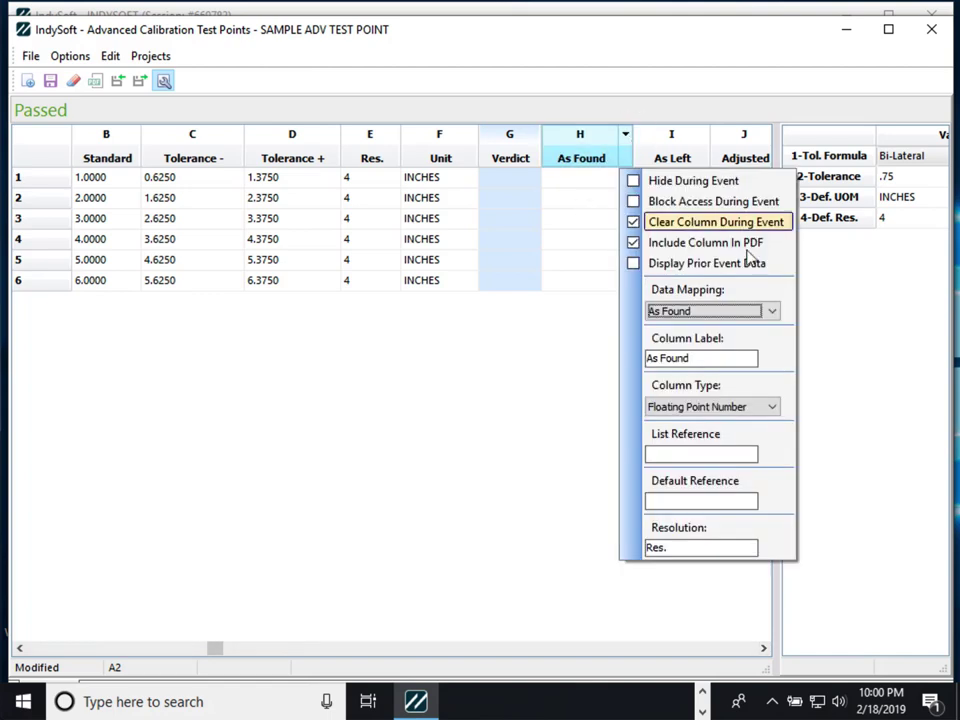
pyautogui.click(428, 400)
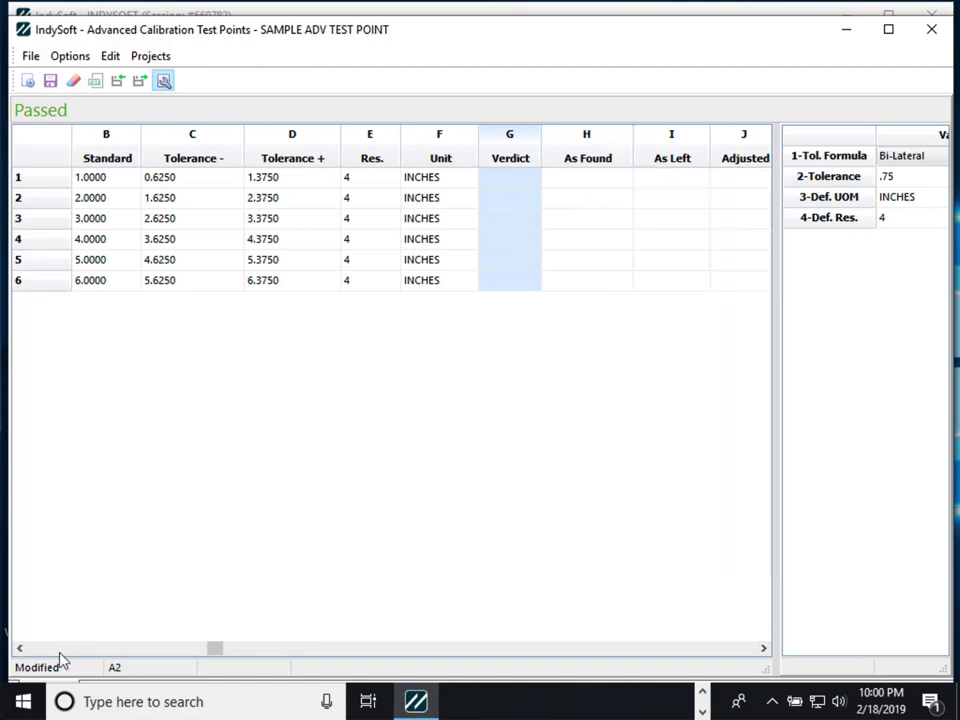
pyautogui.click(19, 648)
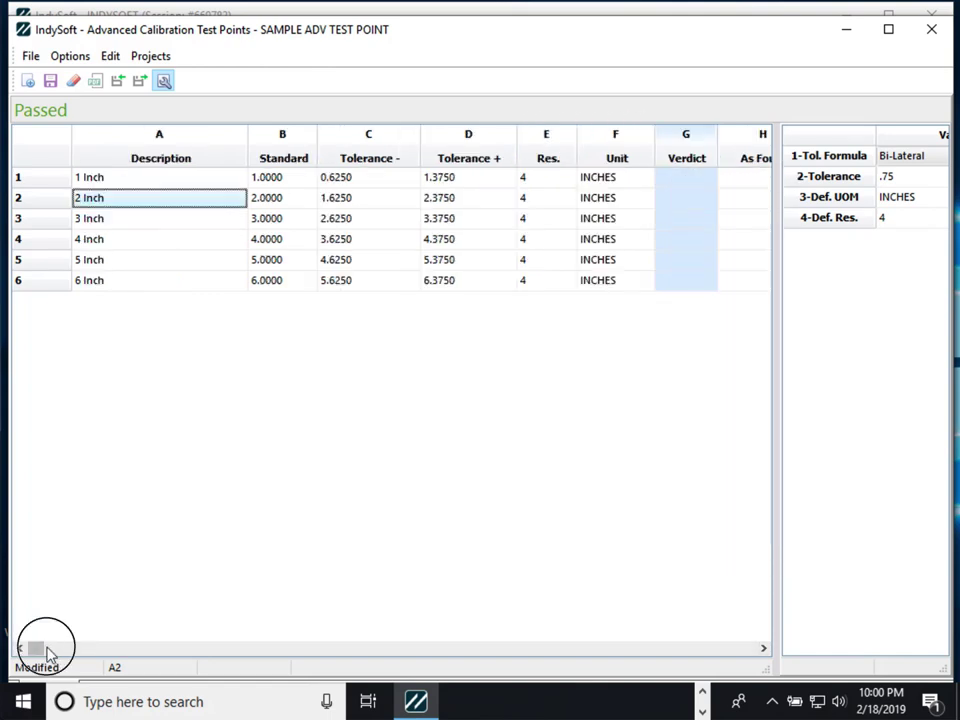
# Step: Enter As Found readings of 2, 333, 3 and 3 in the first four rows, and clear the entered test data
pyautogui.click(740, 654)
pyautogui.click(325, 185)
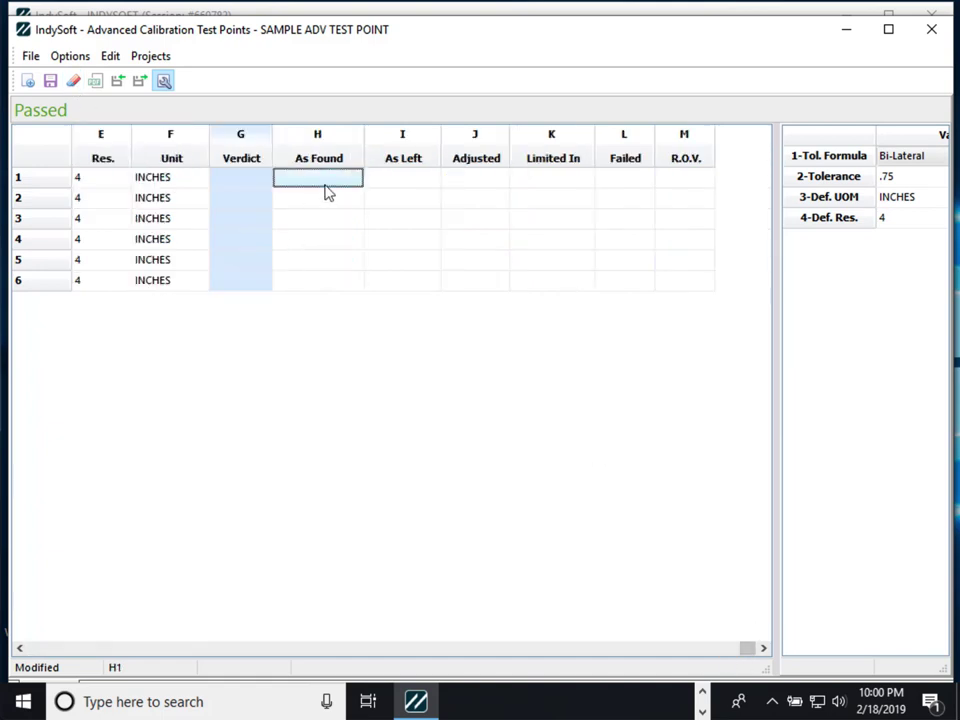
pyautogui.write('2')
pyautogui.press('Return')
pyautogui.write('333')
pyautogui.press('Return')
pyautogui.write('3')
pyautogui.press('Return')
pyautogui.write('3')
pyautogui.press('Return')
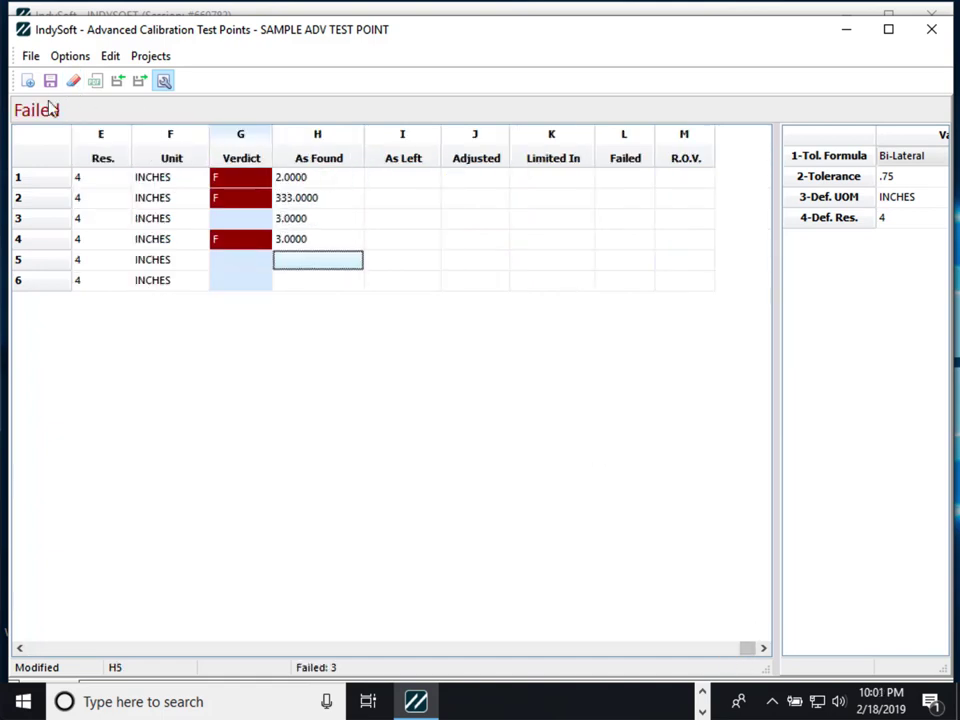
pyautogui.click(73, 80)
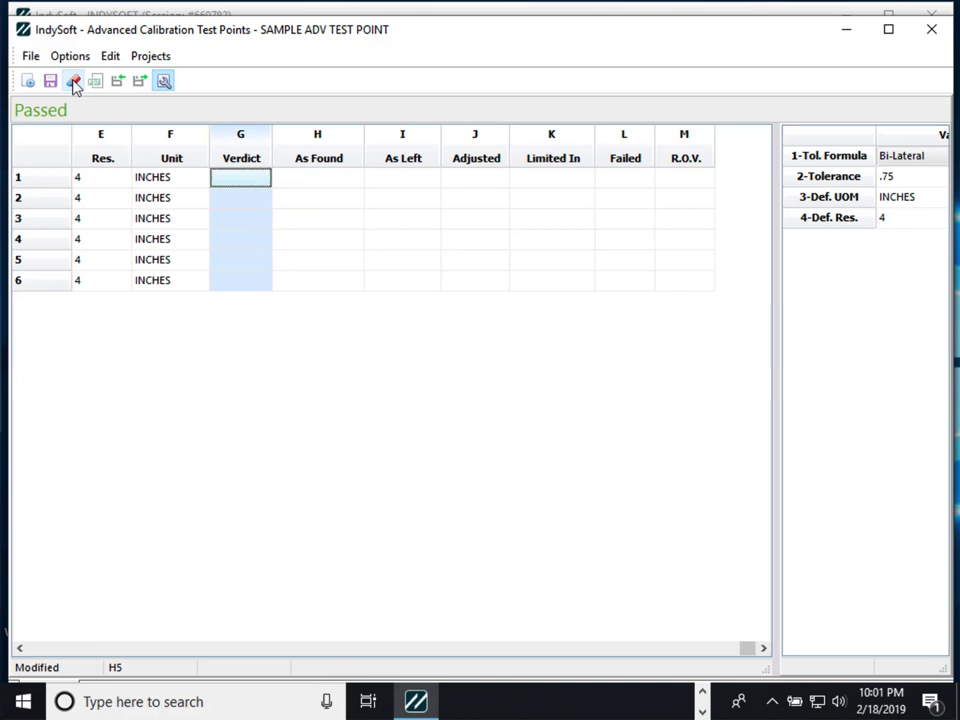
pyautogui.click(45, 648)
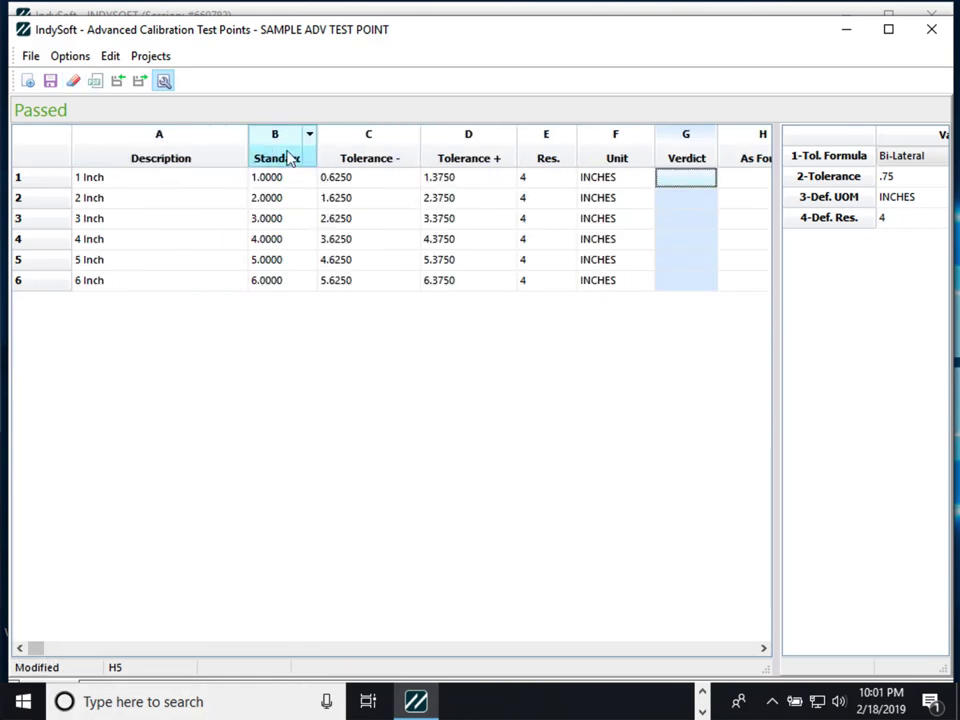
# Step: Examine the Data Mapping choices and the Column Label setting of the Description column
pyautogui.click(240, 136)
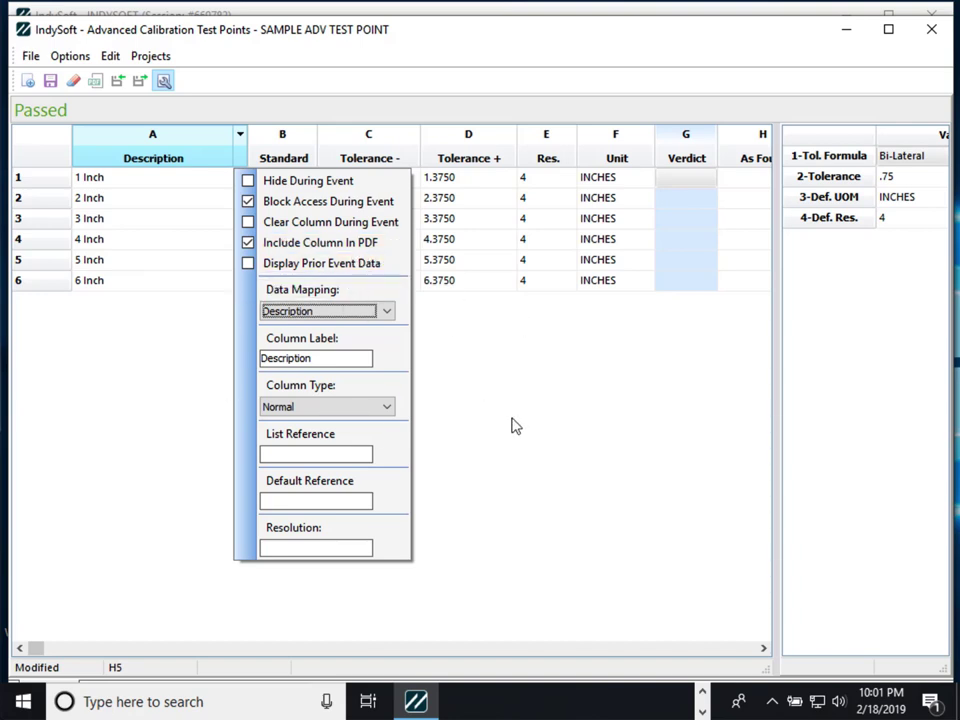
pyautogui.click(387, 313)
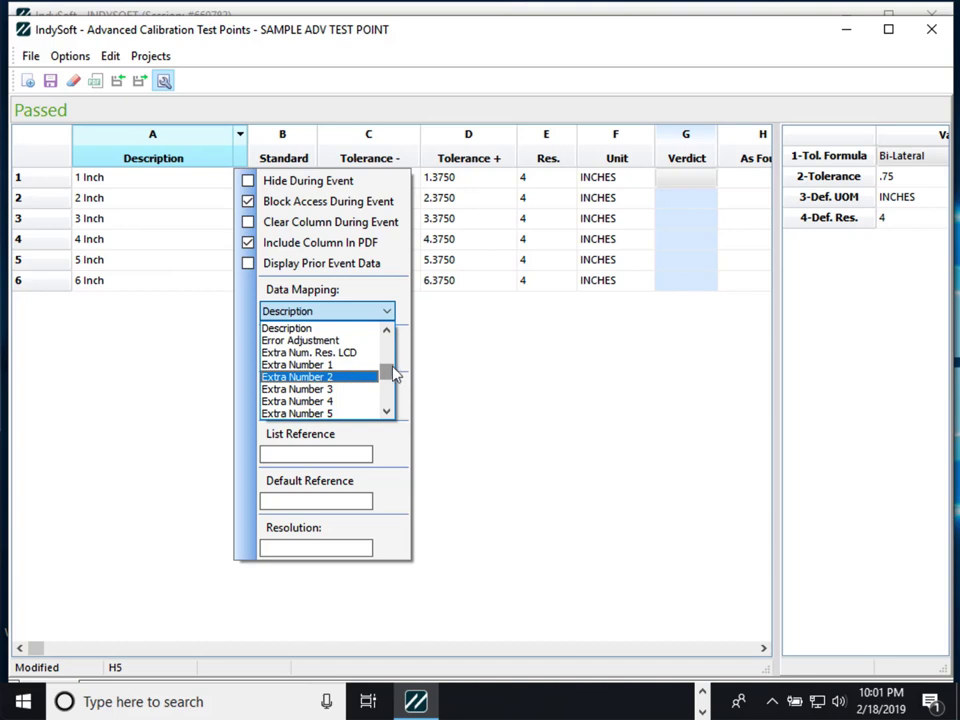
pyautogui.click(352, 313)
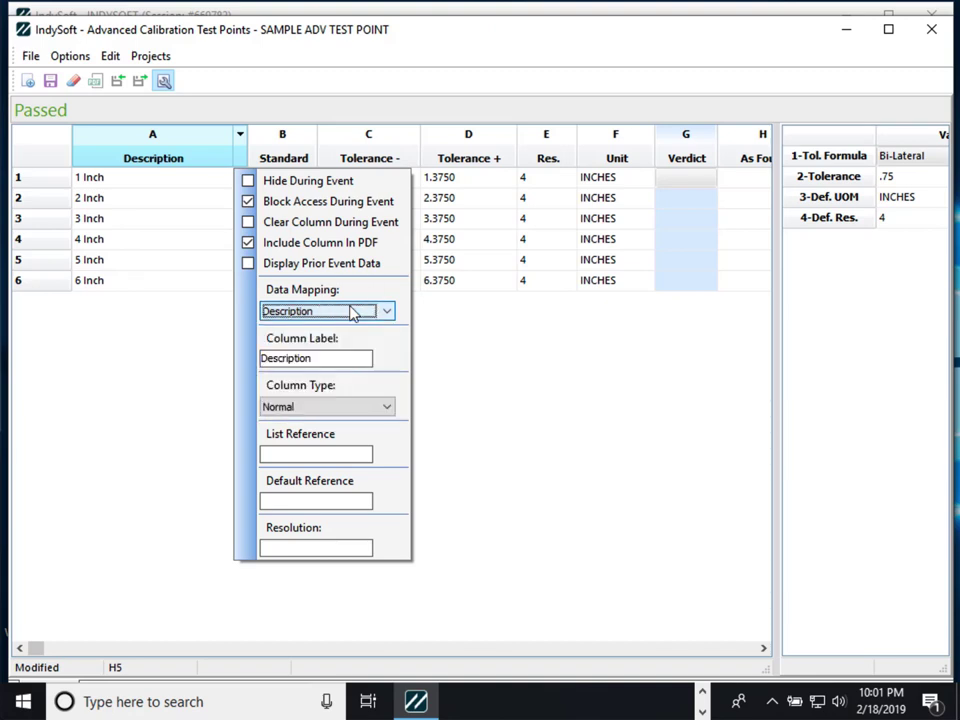
pyautogui.click(350, 358)
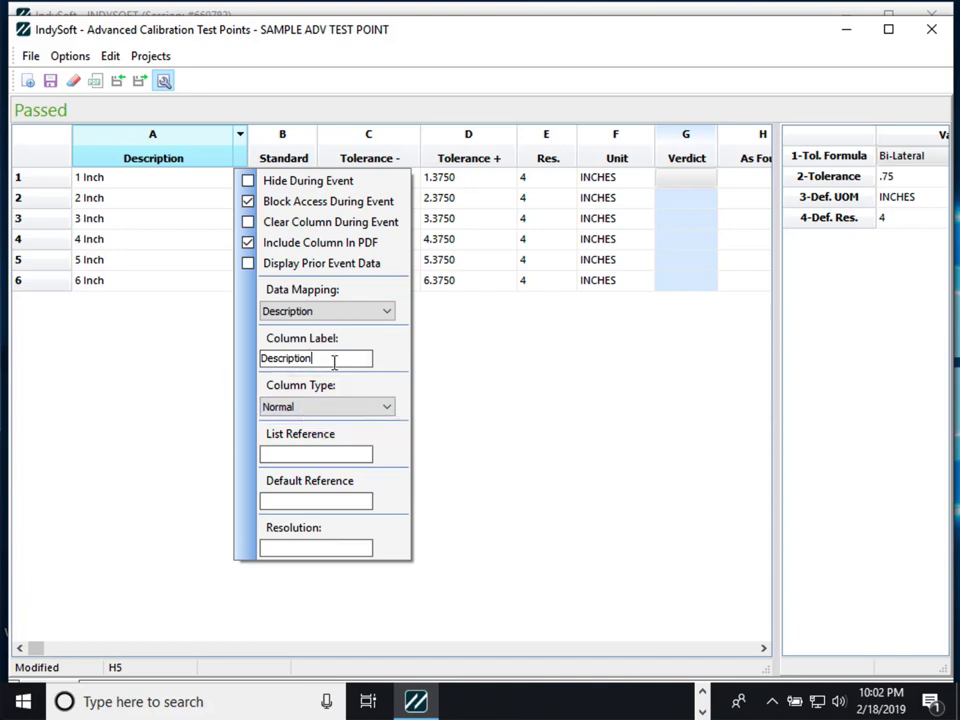
# Step: Examine the Column Type choices and the List Reference and Default Reference settings of the Description column
pyautogui.click(356, 410)
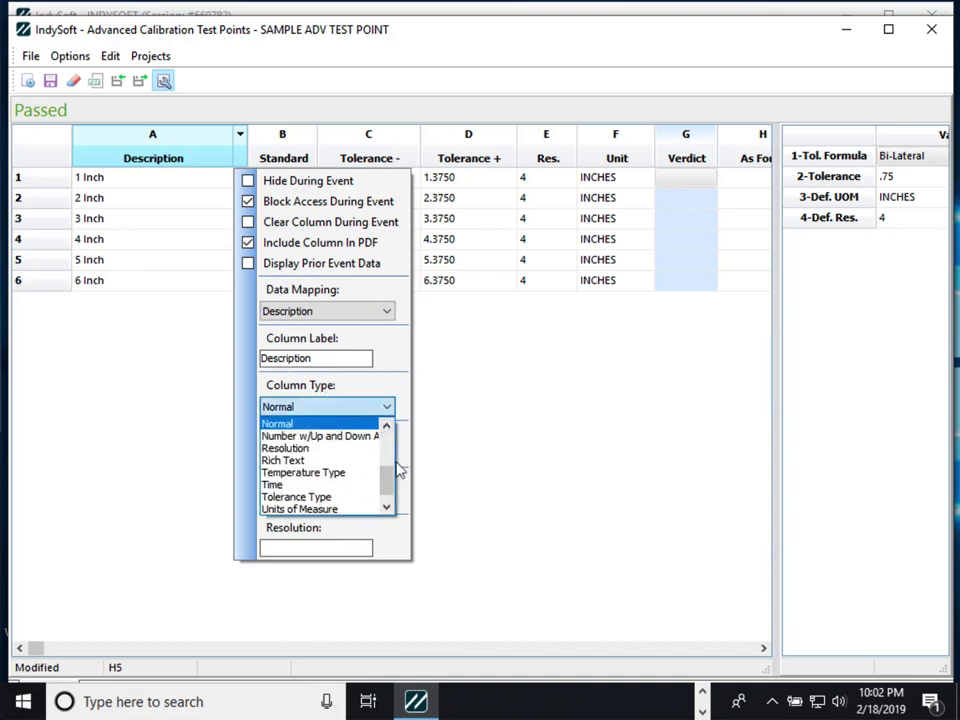
pyautogui.moveTo(386, 482)
pyautogui.mouseDown()
pyautogui.moveTo(383, 444)
pyautogui.moveTo(386, 488)
pyautogui.mouseUp()
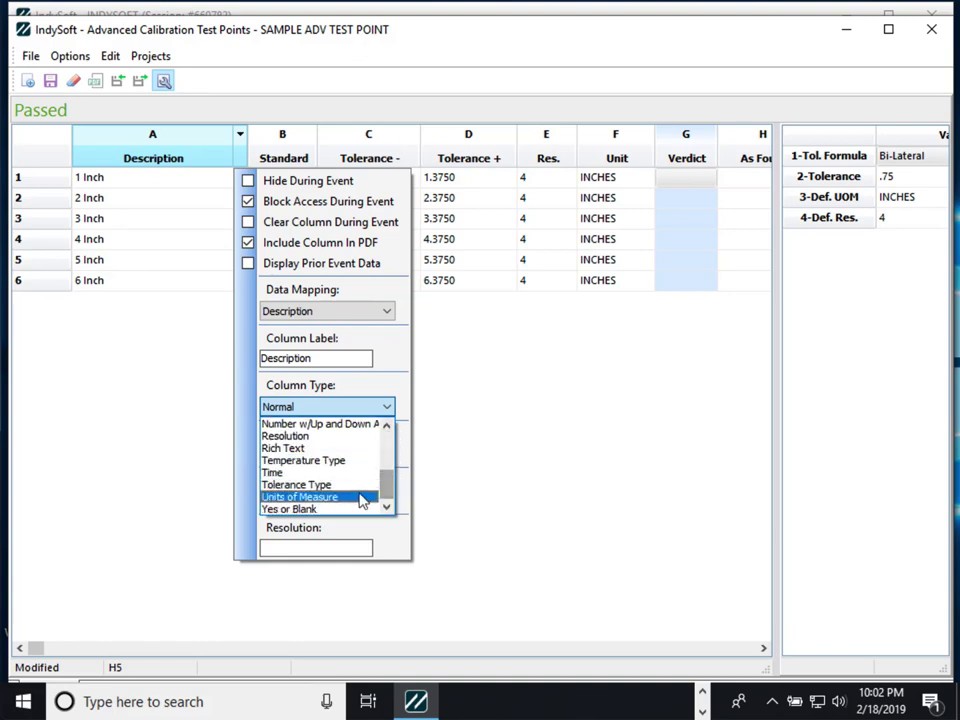
pyautogui.click(397, 381)
pyautogui.click(336, 453)
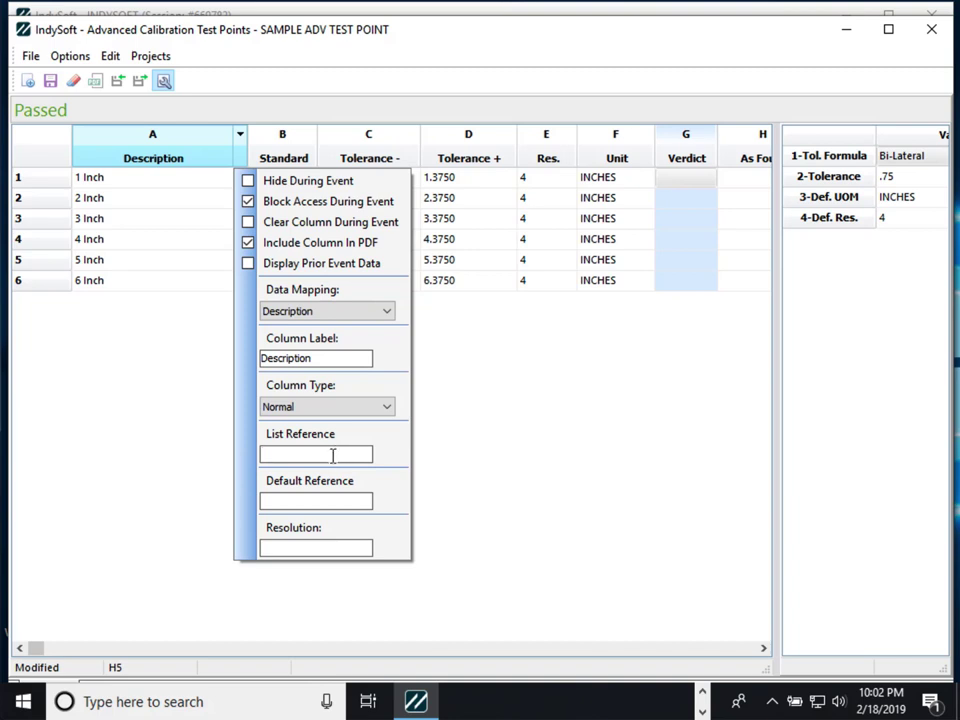
pyautogui.click(324, 501)
pyautogui.click(534, 321)
# Step: Compare the column options of the Unit column with those of the Description column
pyautogui.click(647, 136)
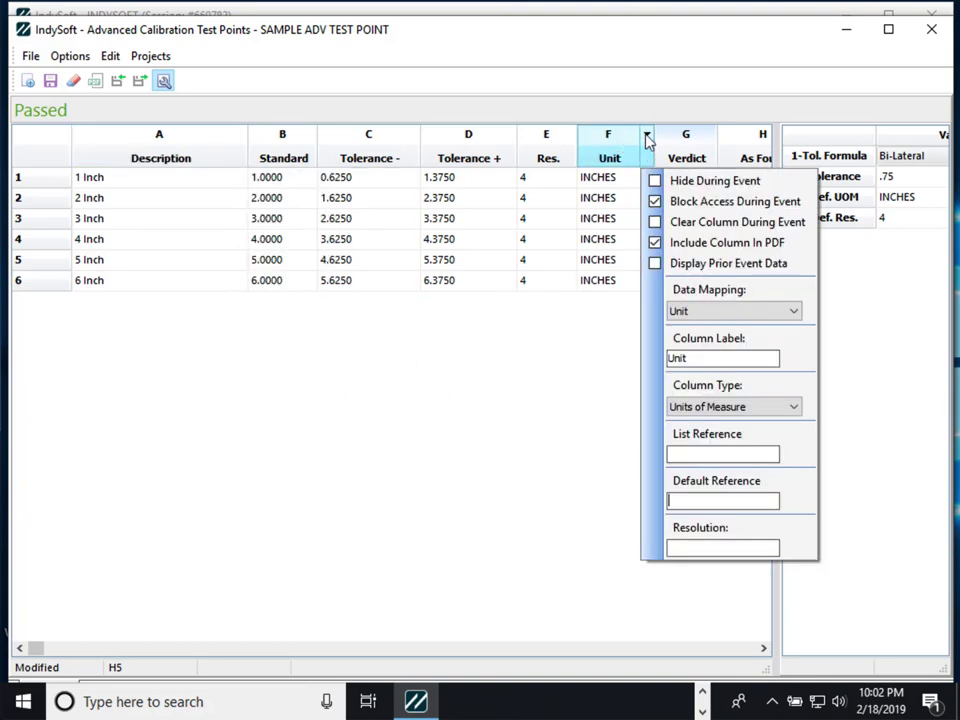
pyautogui.click(522, 259)
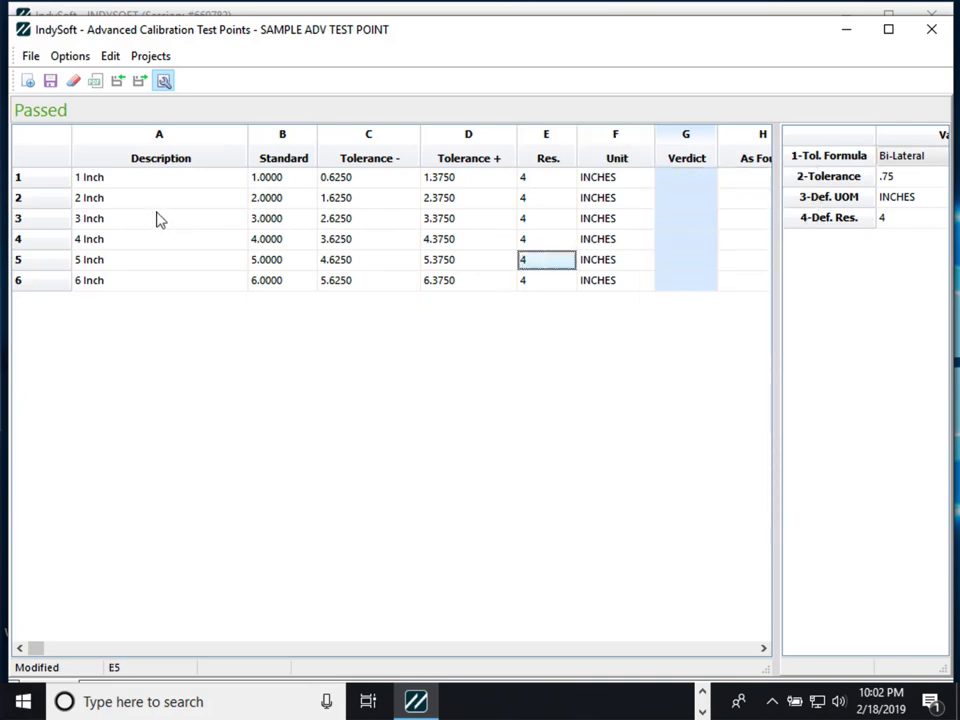
pyautogui.click(214, 200)
pyautogui.click(240, 134)
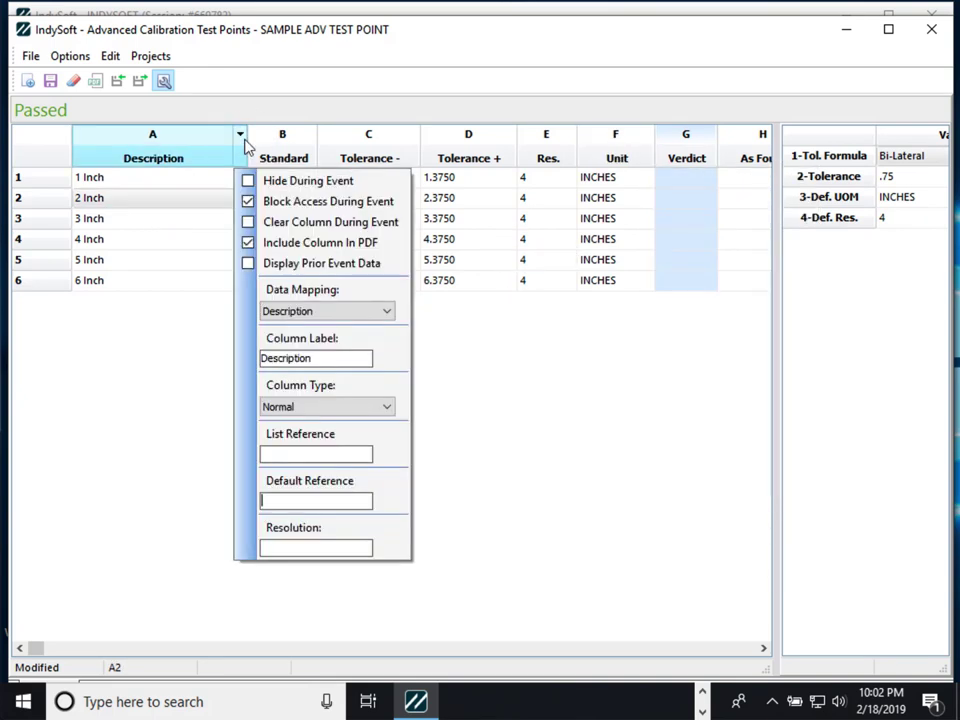
# Step: Try a fixed resolution of 2 on the Standard column, and restore its resolution reference to Res
pyautogui.click(325, 548)
pyautogui.click(310, 136)
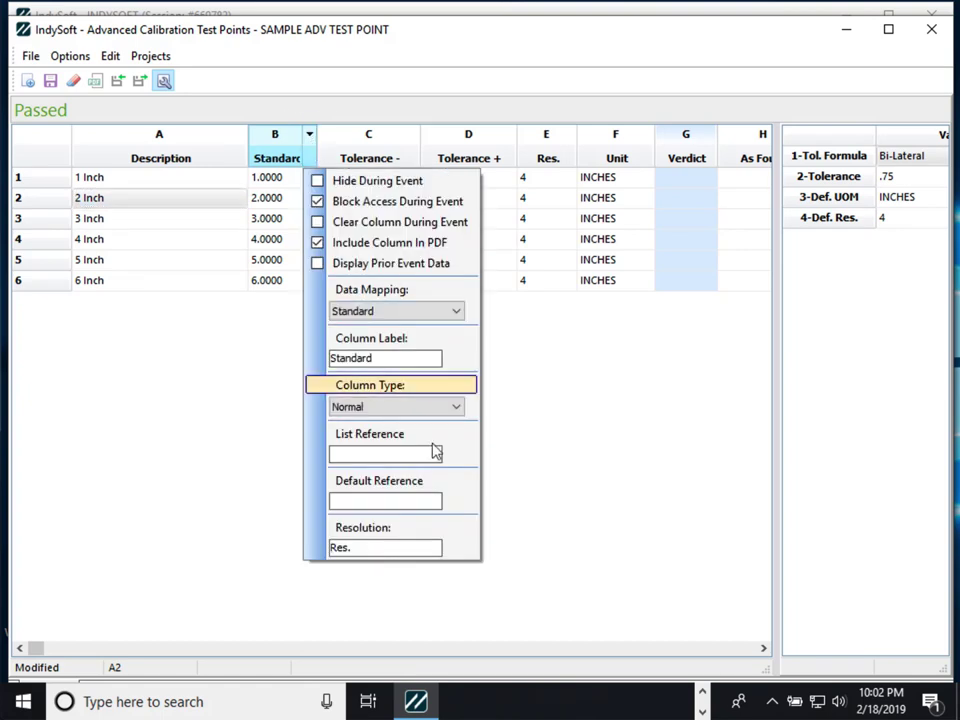
pyautogui.doubleClick(335, 548)
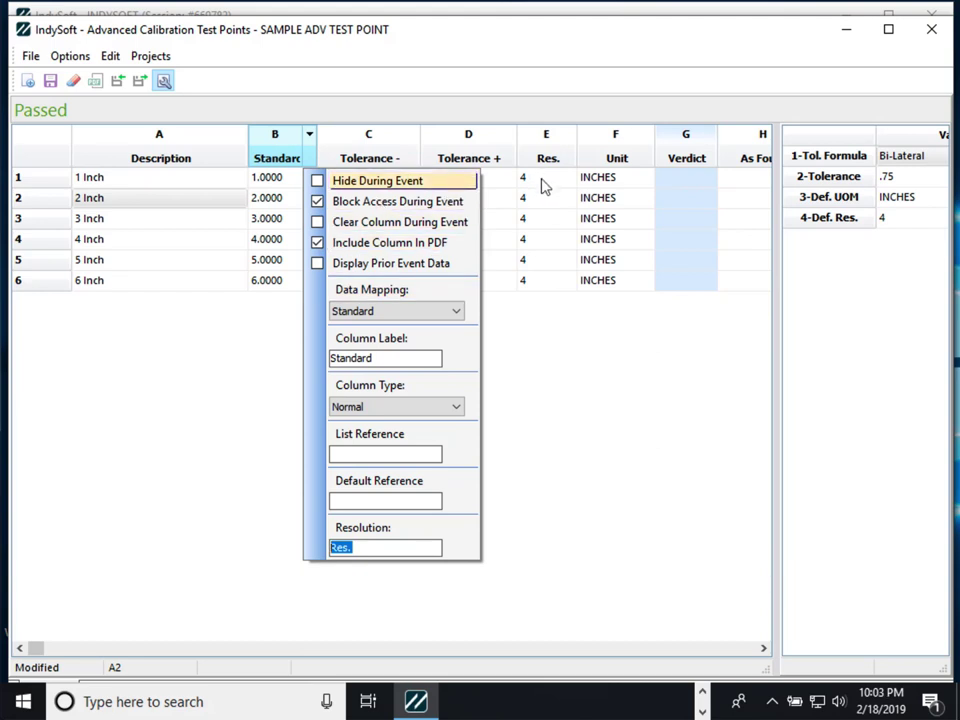
pyautogui.click(368, 551)
pyautogui.write('2')
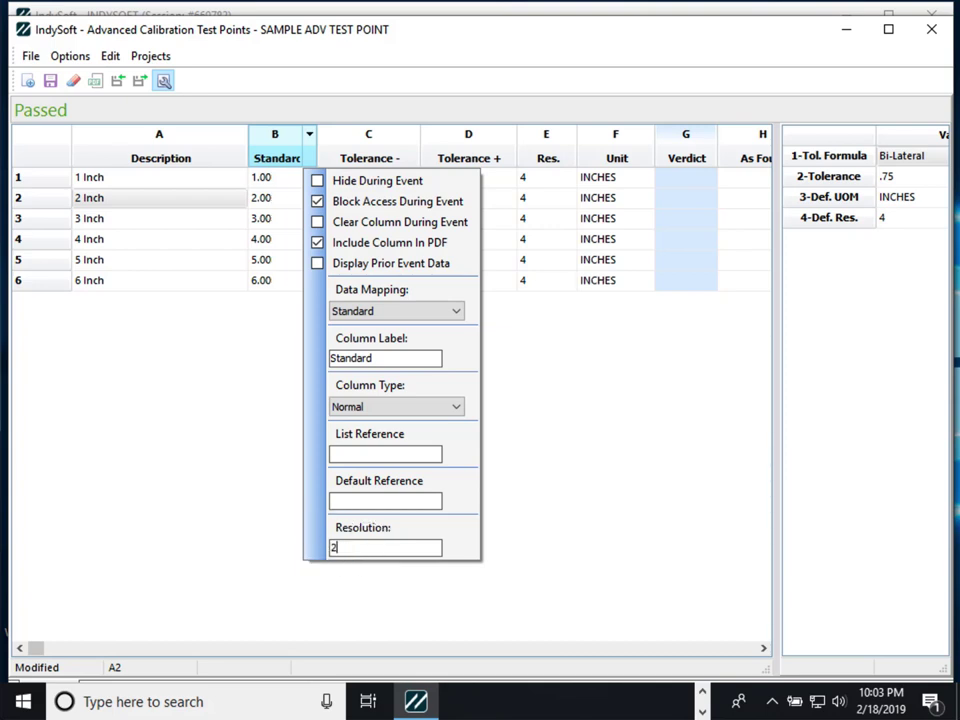
pyautogui.press('BackSpace')
pyautogui.write('Res.')
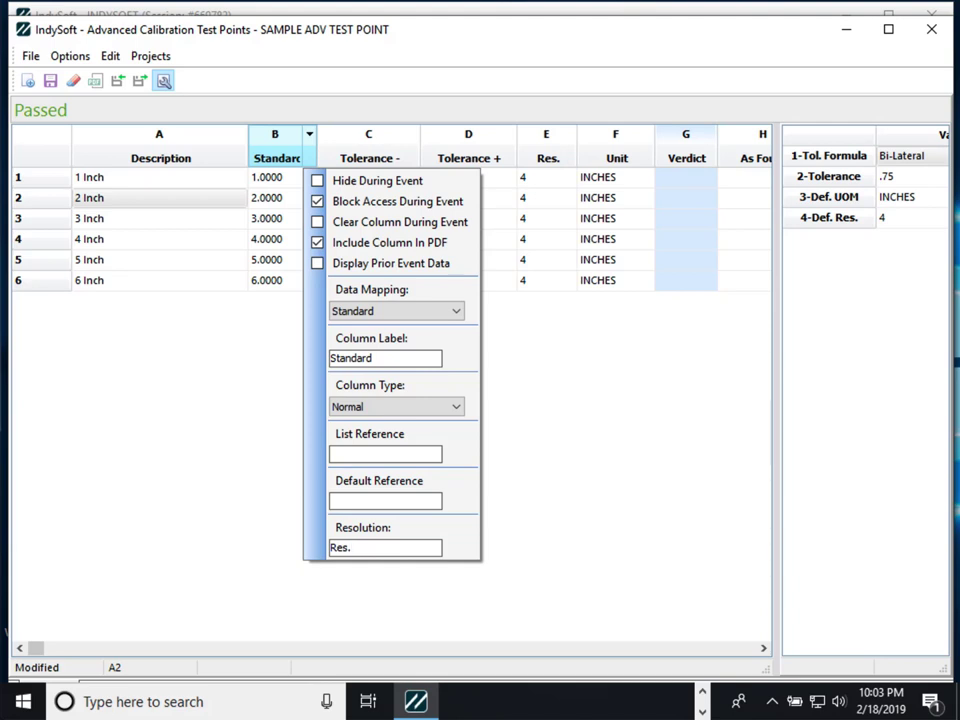
# Step: Set the Res. values of rows 1, 2 and 4 to 2, 3 and 5, and check the Res. column's options
pyautogui.click(274, 450)
pyautogui.click(537, 180)
pyautogui.write('2')
pyautogui.press('Down')
pyautogui.write('3')
pyautogui.press('Down')
pyautogui.press('Down')
pyautogui.write('5')
pyautogui.press('Up')
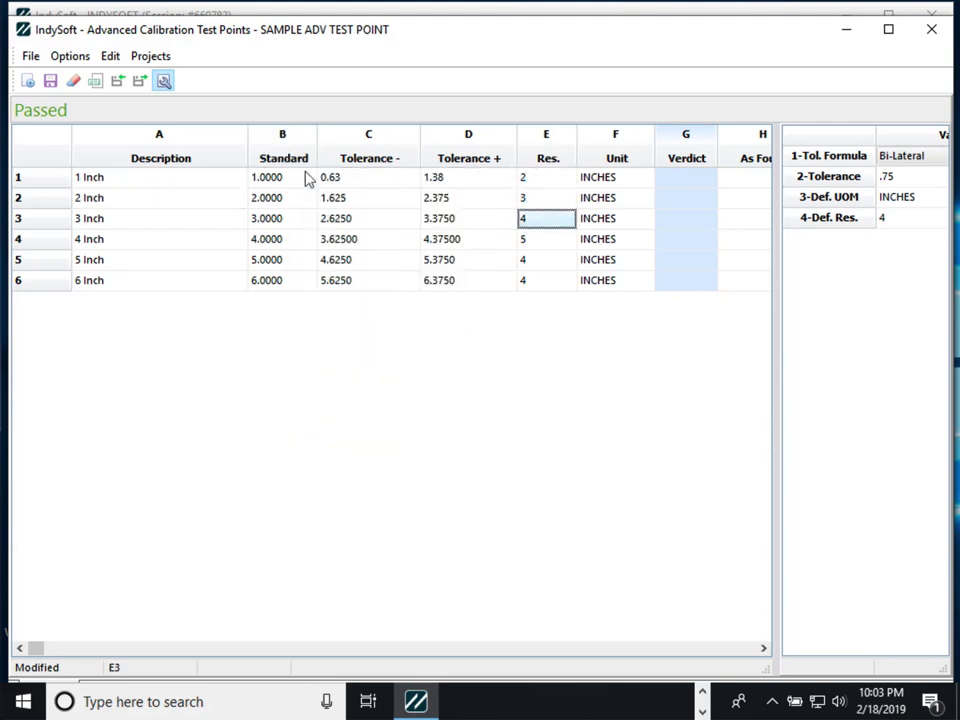
pyautogui.click(538, 197)
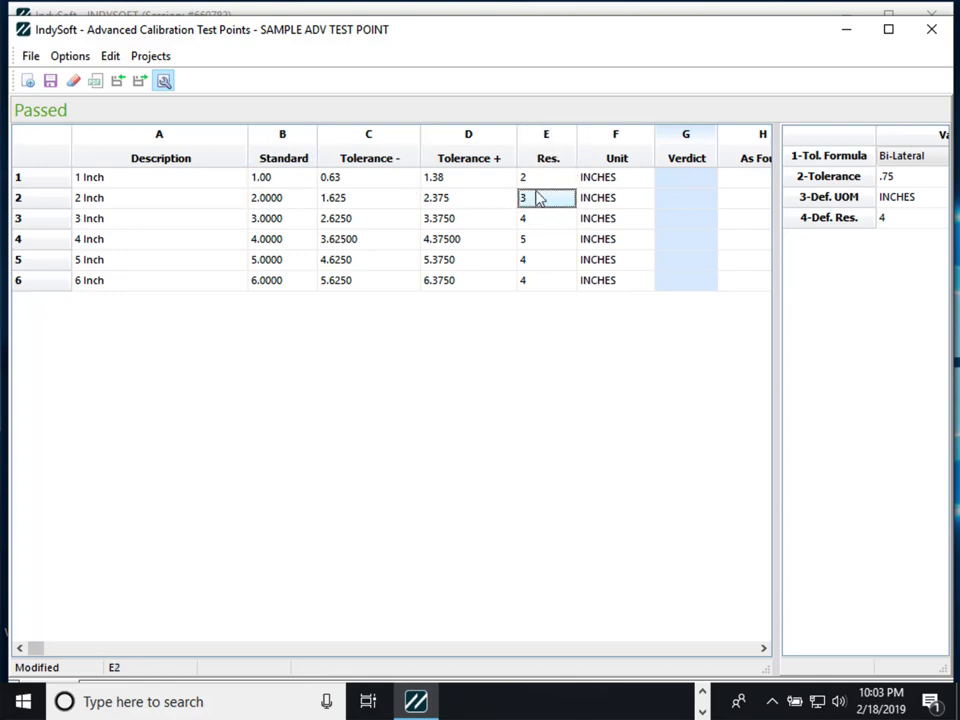
pyautogui.click(567, 137)
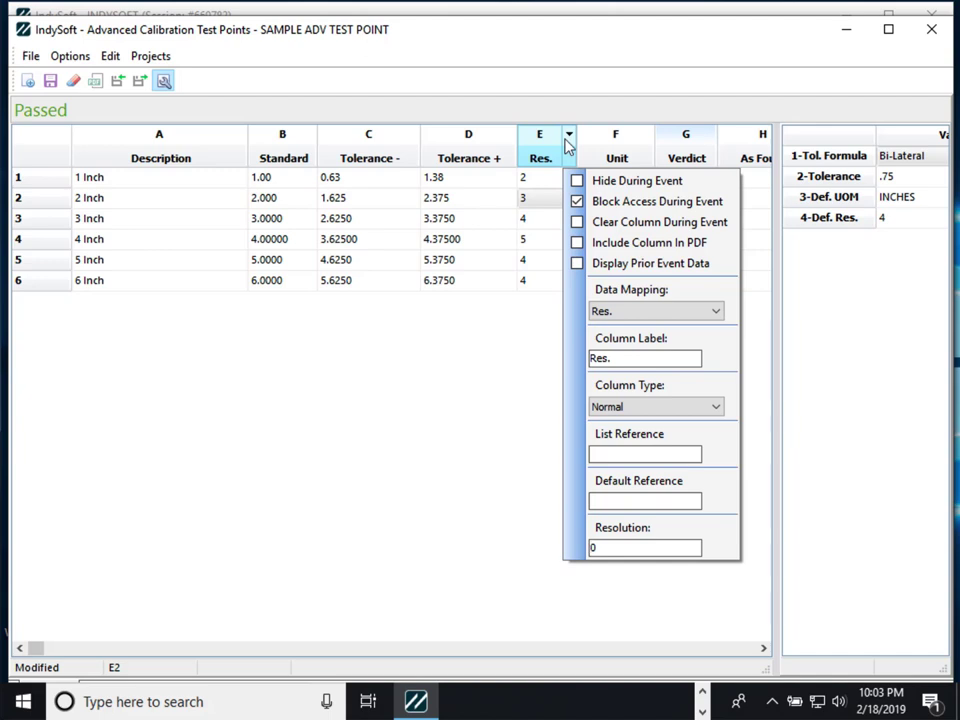
pyautogui.click(551, 199)
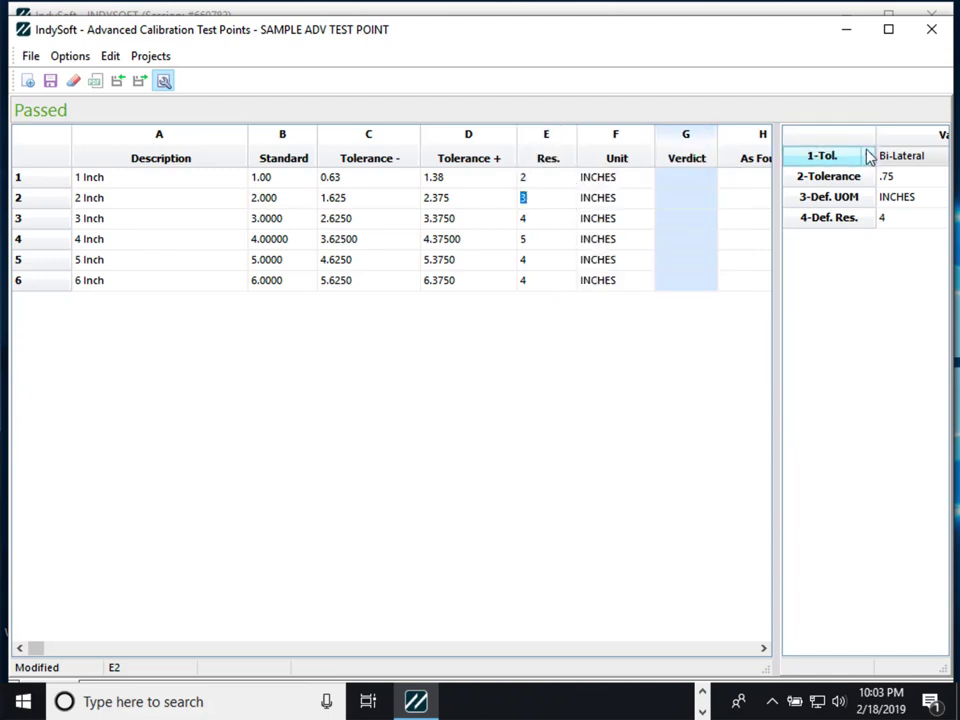
# Step: Widen the variables area and look through the tolerance formula, tolerance, default unit and default resolution values
pyautogui.moveTo(778, 208); pyautogui.dragTo(739, 210)
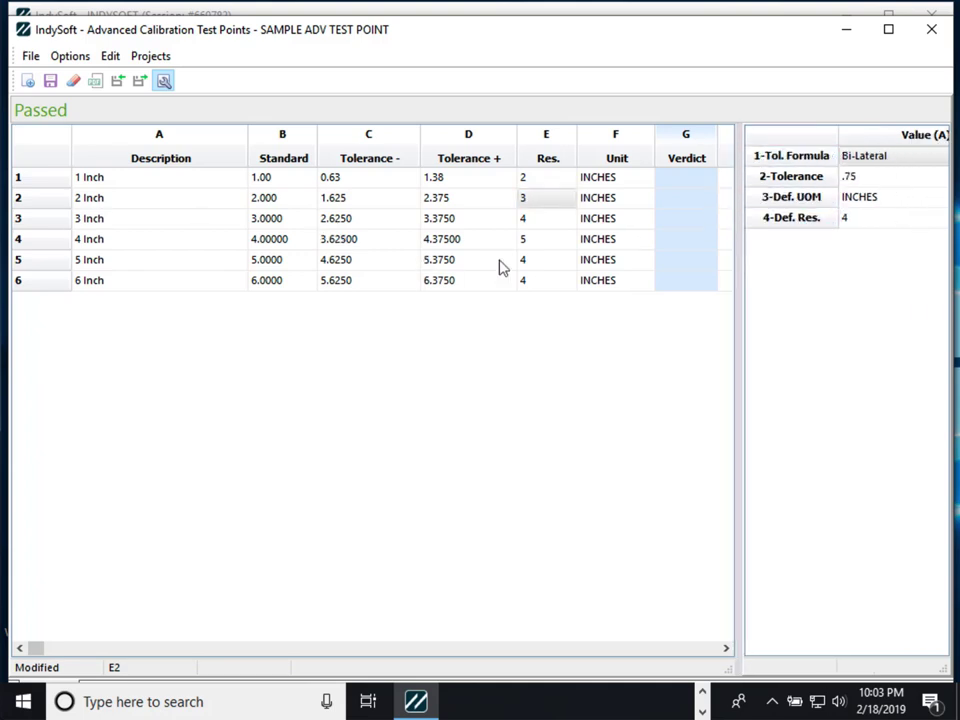
pyautogui.click(818, 272)
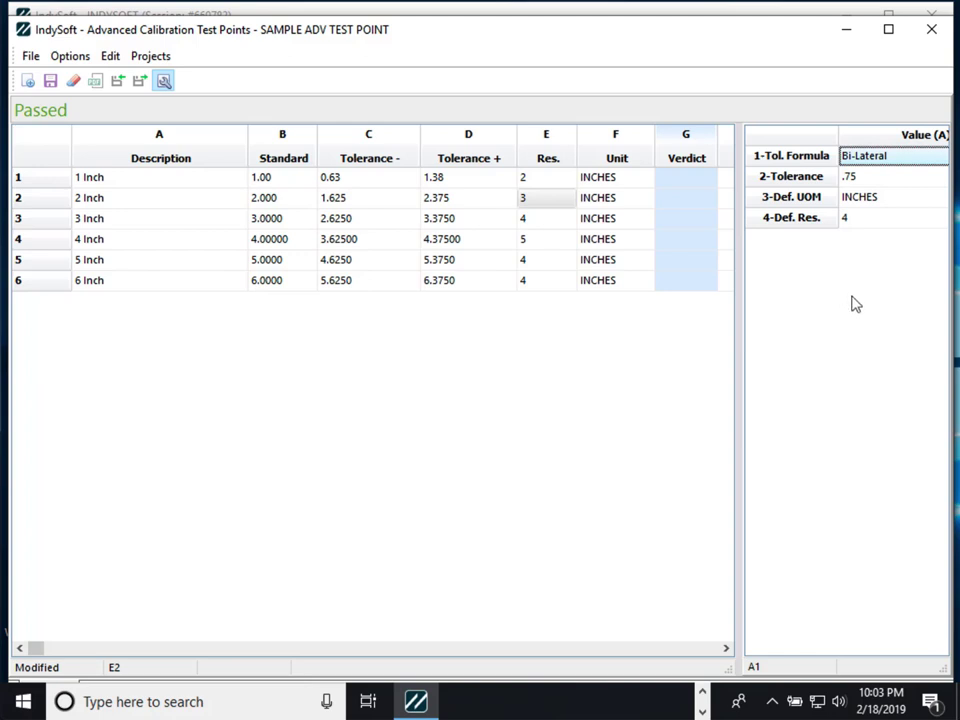
pyautogui.click(936, 159)
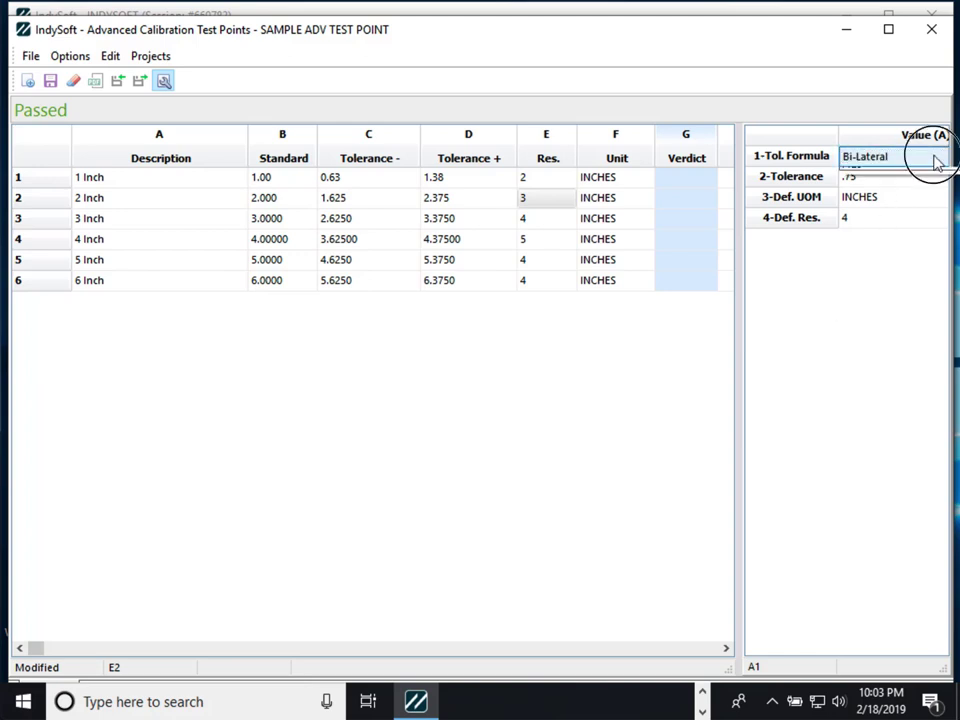
pyautogui.click(936, 161)
pyautogui.click(940, 176)
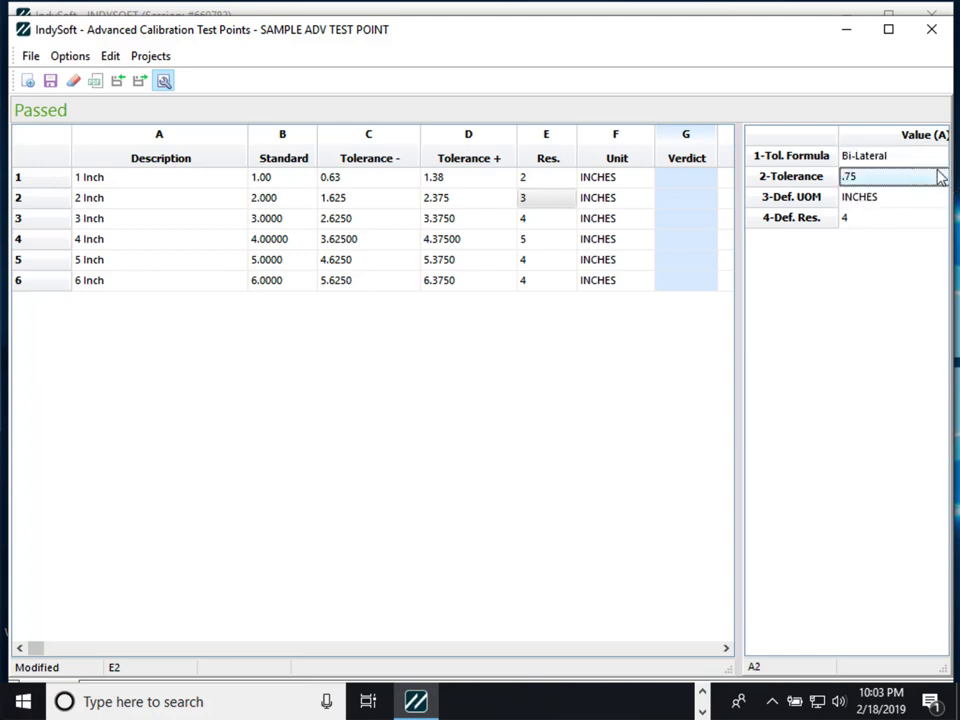
pyautogui.click(896, 201)
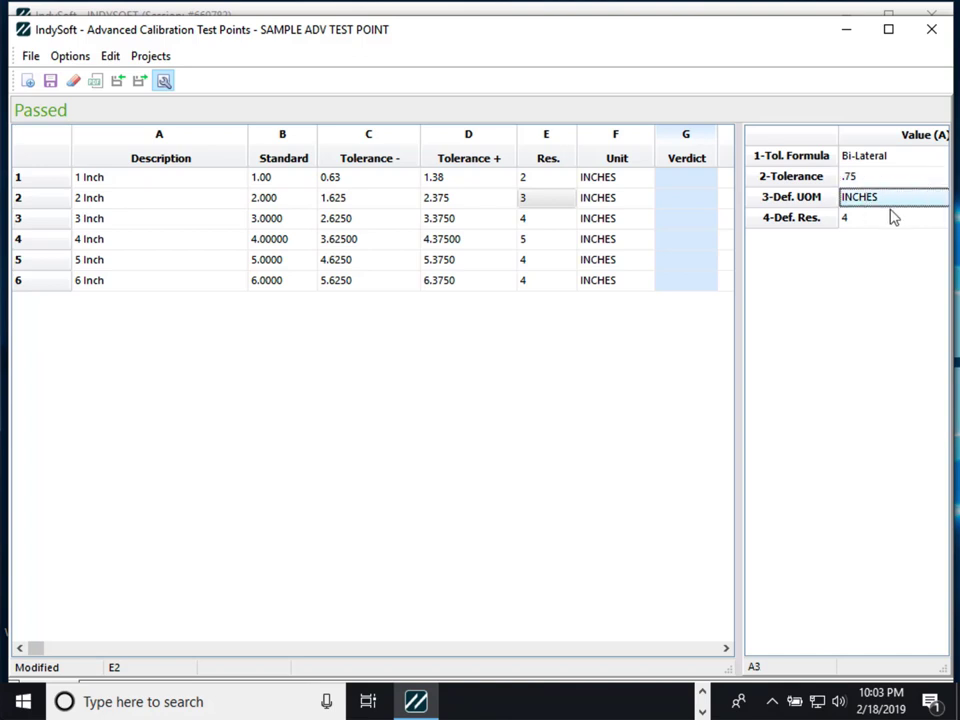
pyautogui.click(888, 220)
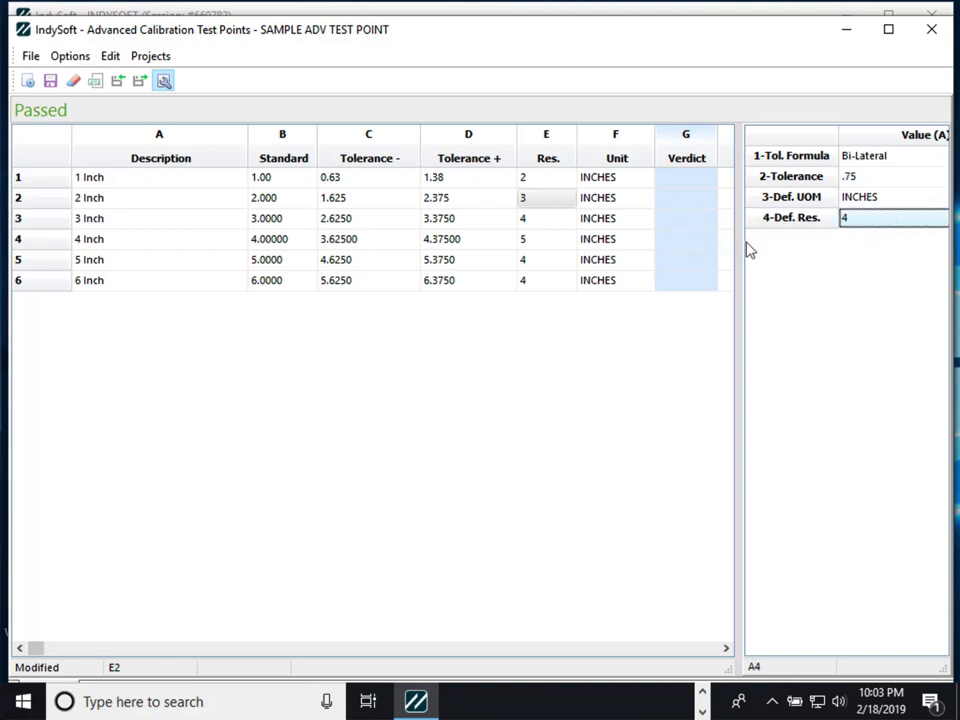
# Step: Add a variable after Def. Res. and label it Employees
pyautogui.click(831, 155)
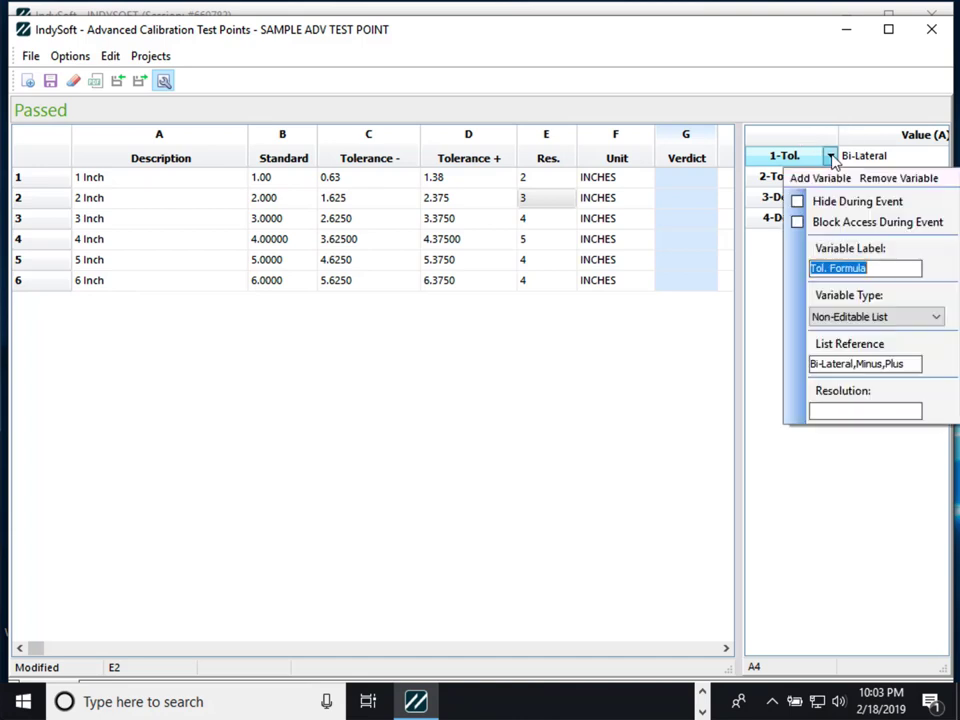
pyautogui.click(836, 220)
pyautogui.click(831, 217)
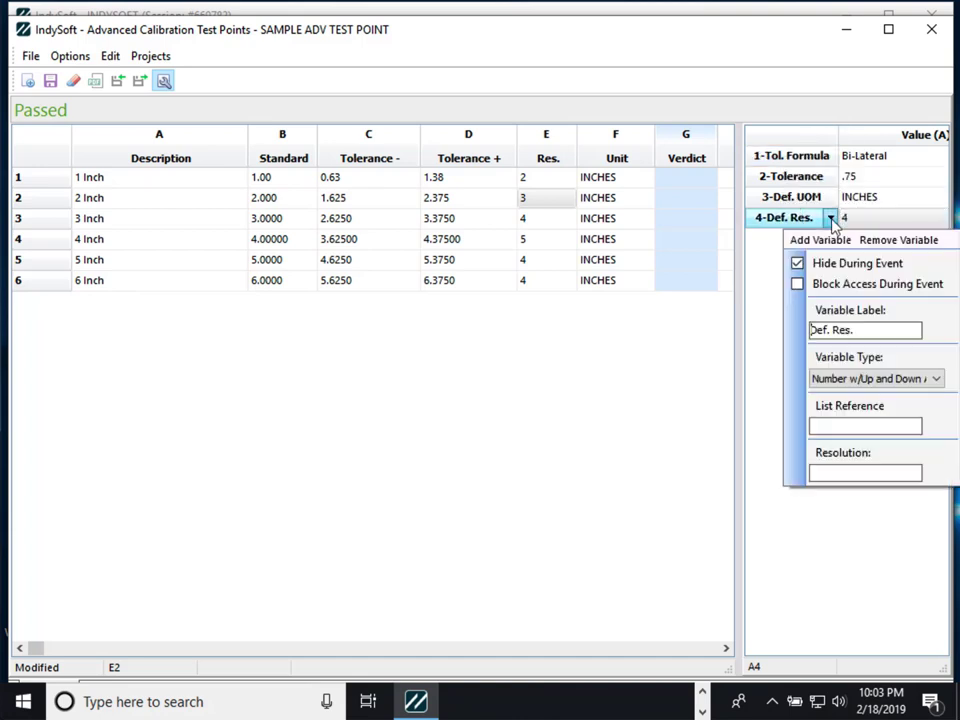
pyautogui.click(836, 241)
pyautogui.click(837, 243)
pyautogui.click(831, 238)
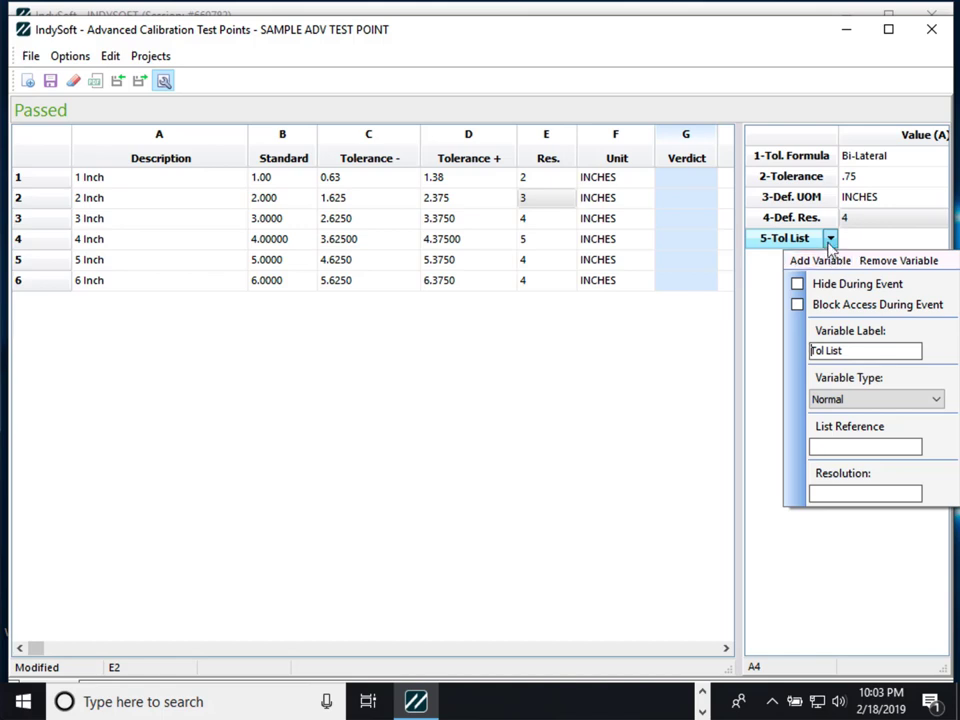
pyautogui.click(759, 336)
pyautogui.hotkey('ctrl', 'a')
pyautogui.write('E')
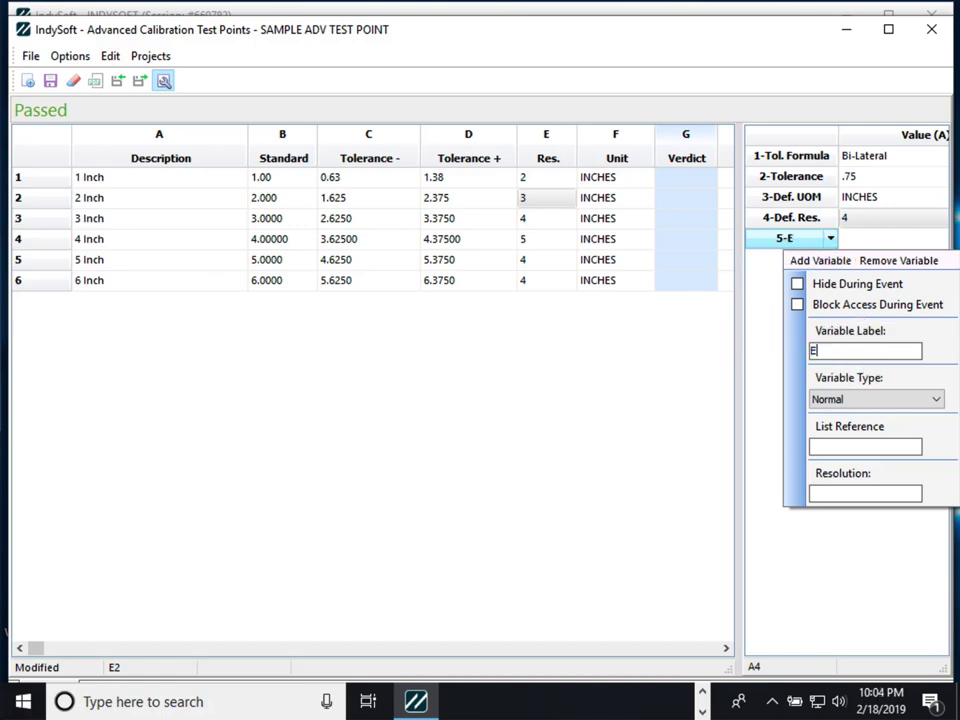
pyautogui.write('mployees')
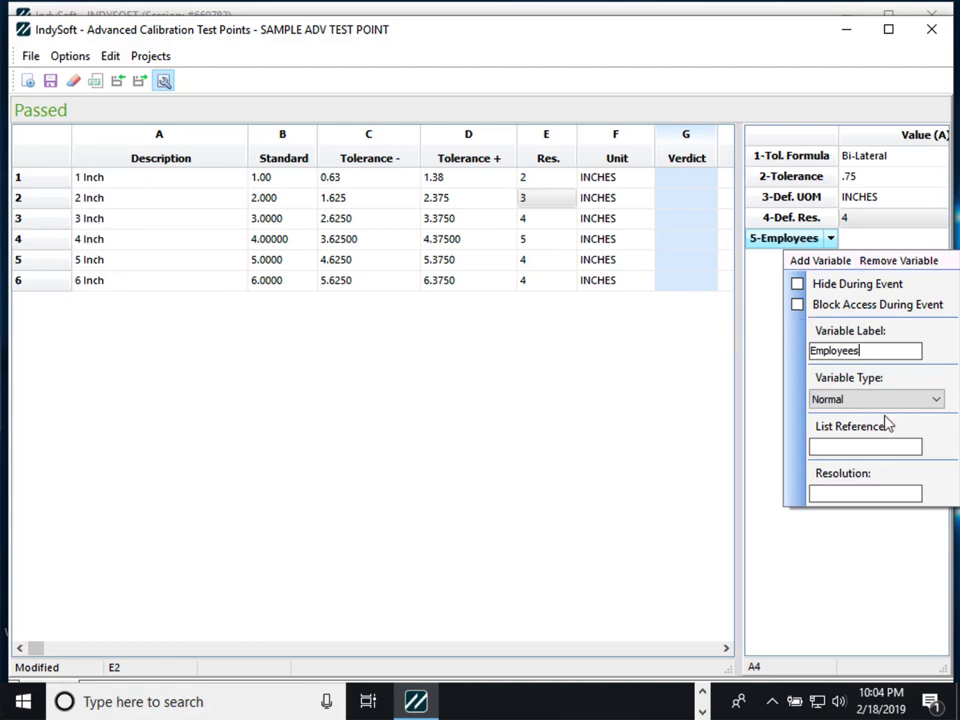
# Step: Enter three comma-separated employee first names as the value of the Employees variable
pyautogui.click(883, 240)
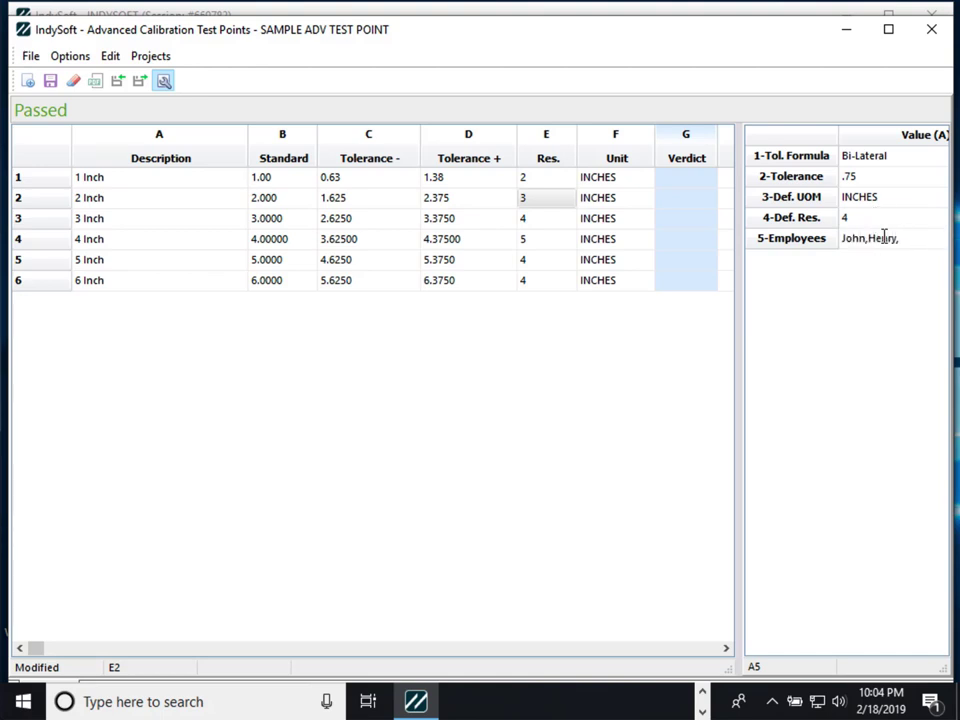
pyautogui.press('Up')
pyautogui.click(885, 242)
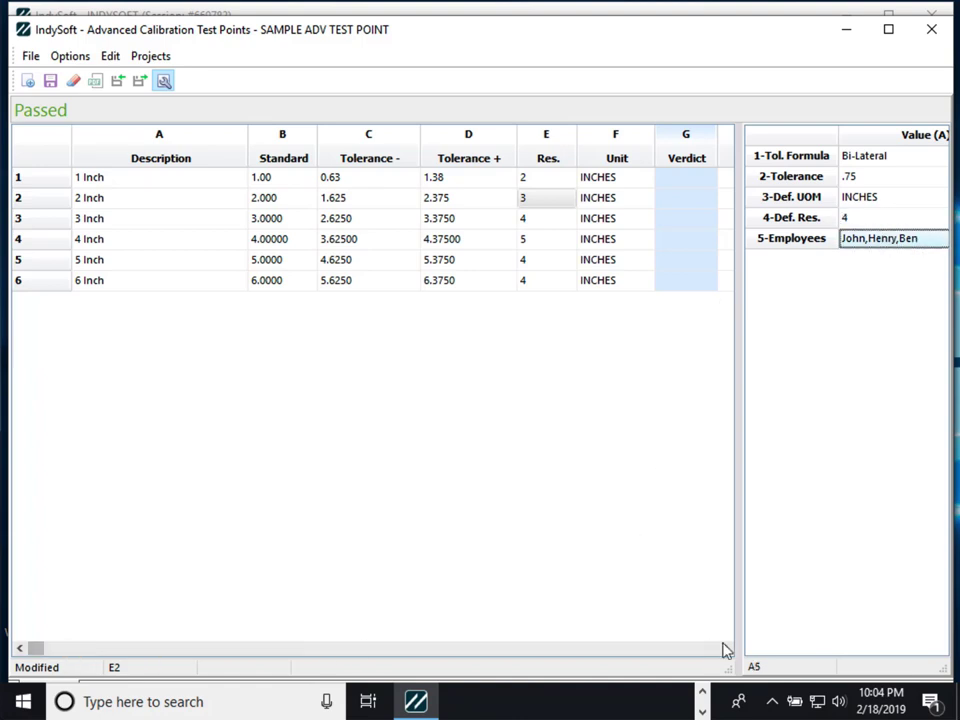
# Step: Add one more column to the test point grid by raising the column count to 14
pyautogui.click(724, 648)
pyautogui.click(724, 648)
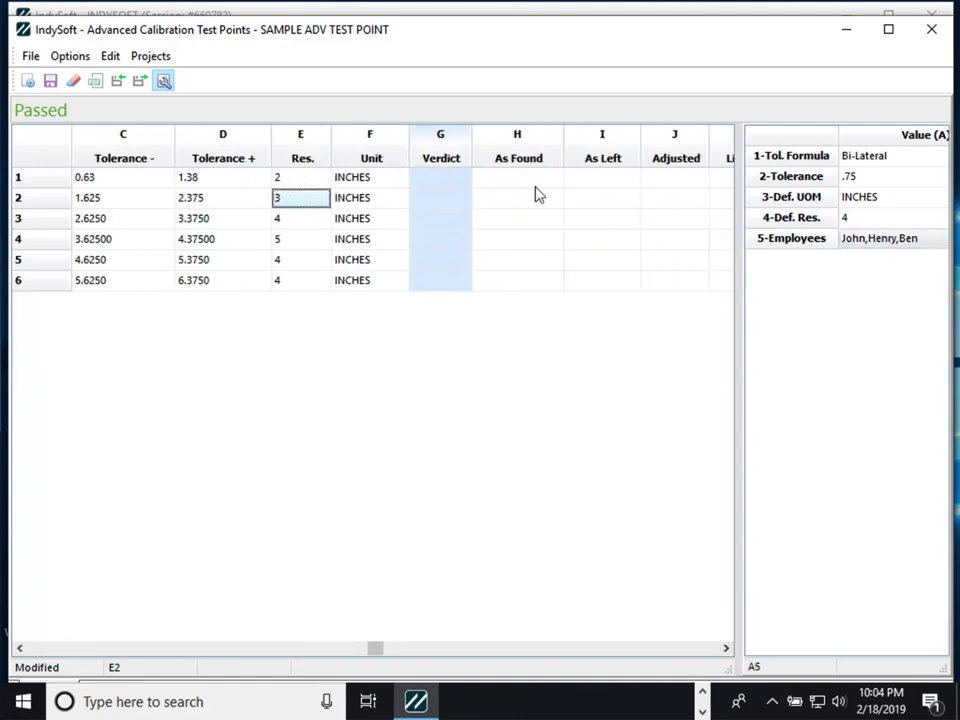
pyautogui.click(724, 648)
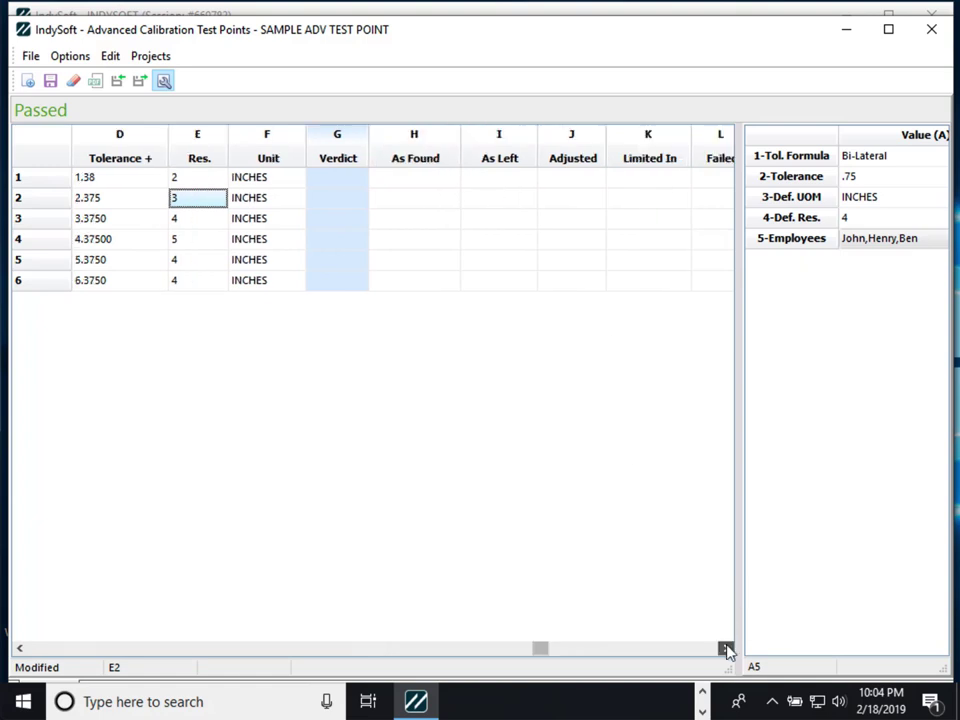
pyautogui.click(724, 648)
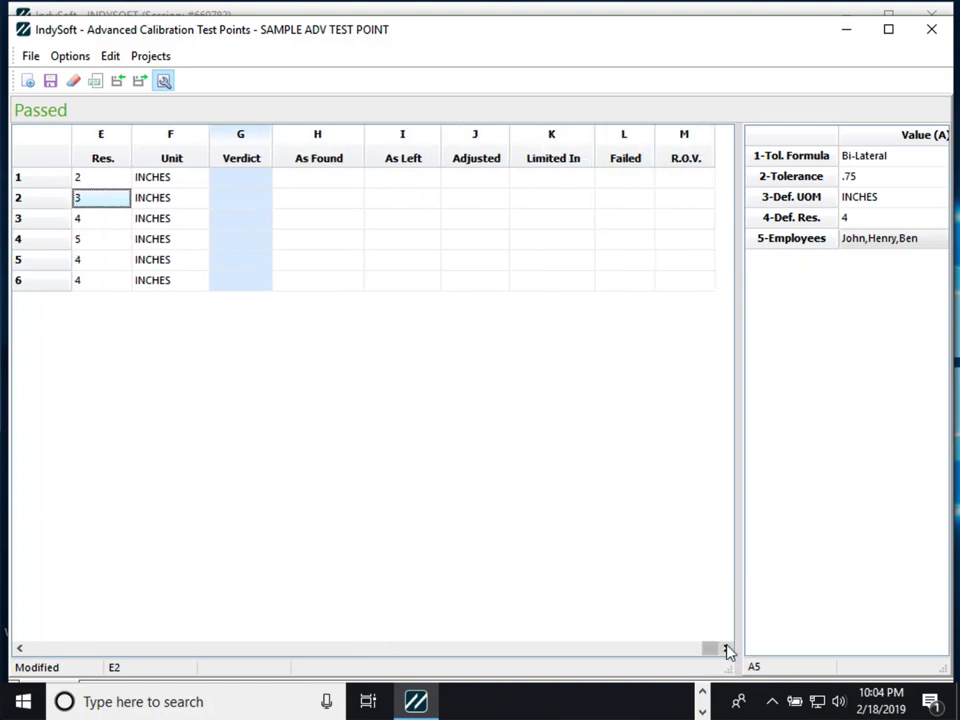
pyautogui.click(105, 58)
pyautogui.moveTo(66, 60)
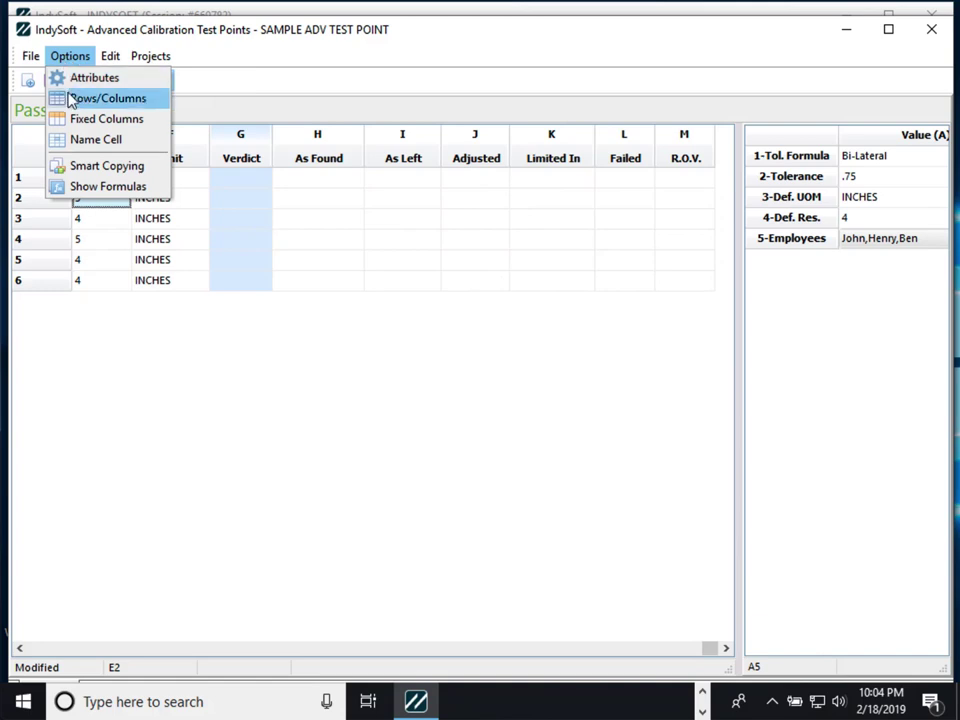
pyautogui.click(82, 100)
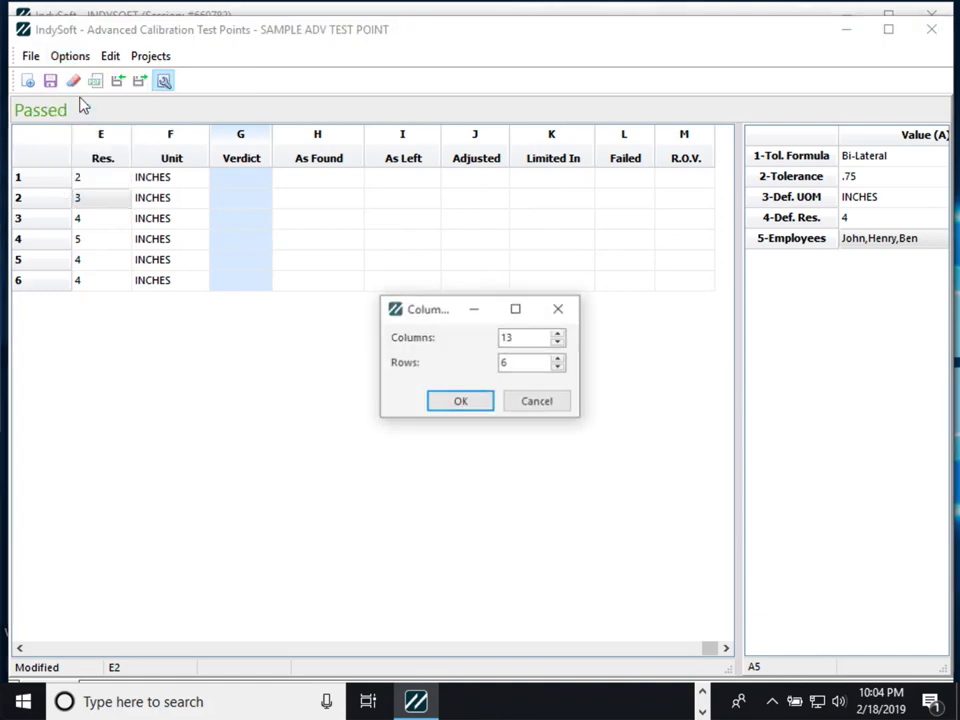
pyautogui.click(560, 335)
pyautogui.click(475, 408)
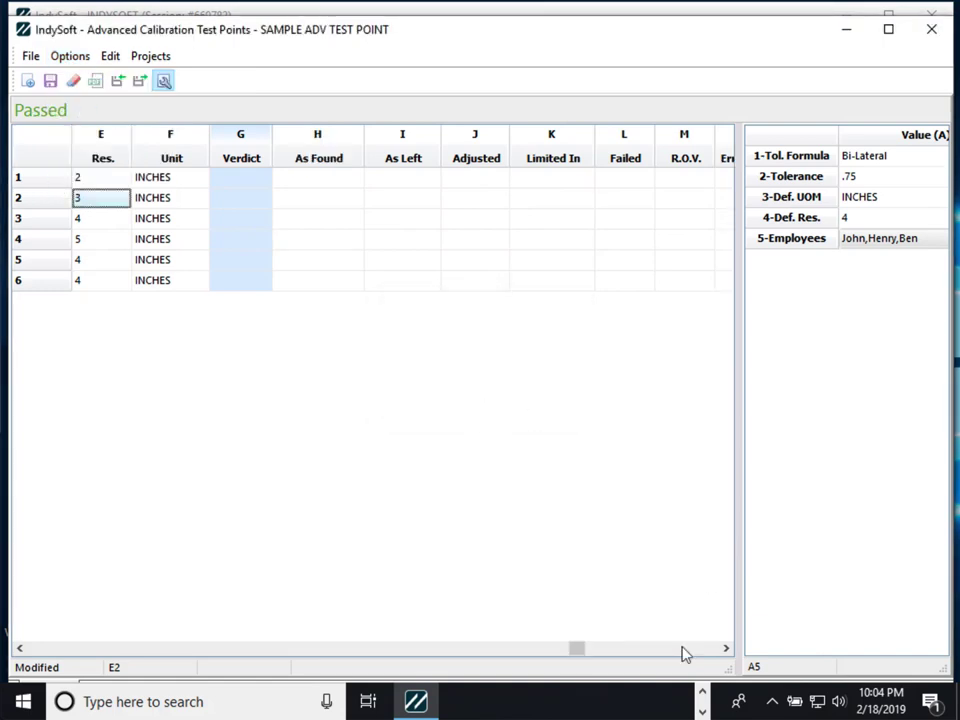
# Step: Label the new column N Employee
pyautogui.moveTo(580, 646); pyautogui.dragTo(600, 646)
pyautogui.click(725, 177)
pyautogui.click(707, 135)
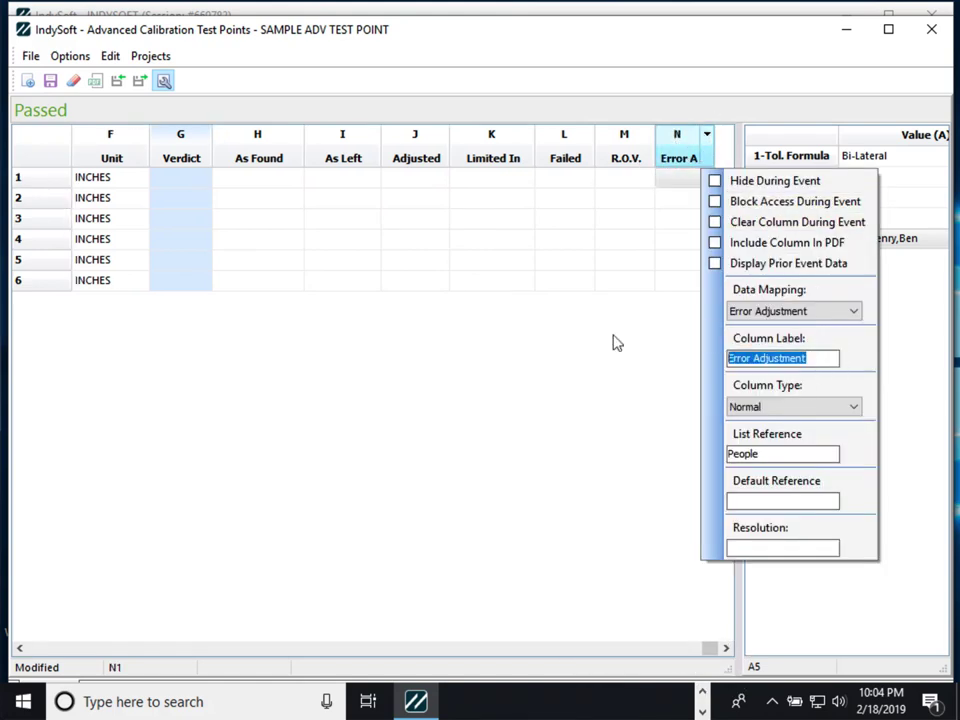
pyautogui.write('Employee')
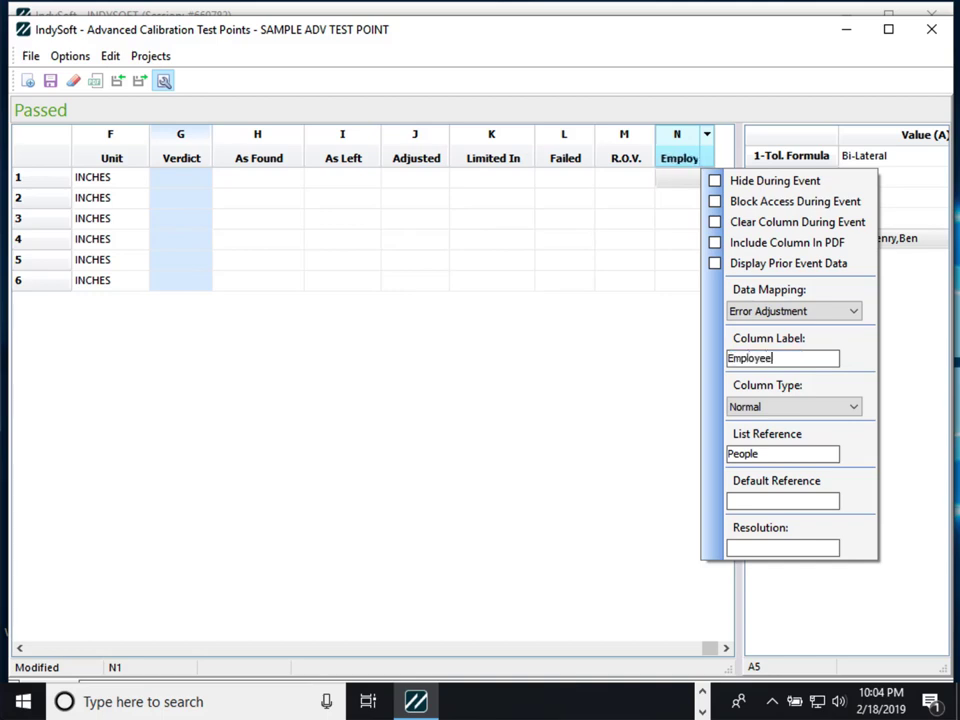
# Step: Map column N to the Custom 1 data field
pyautogui.click(795, 311)
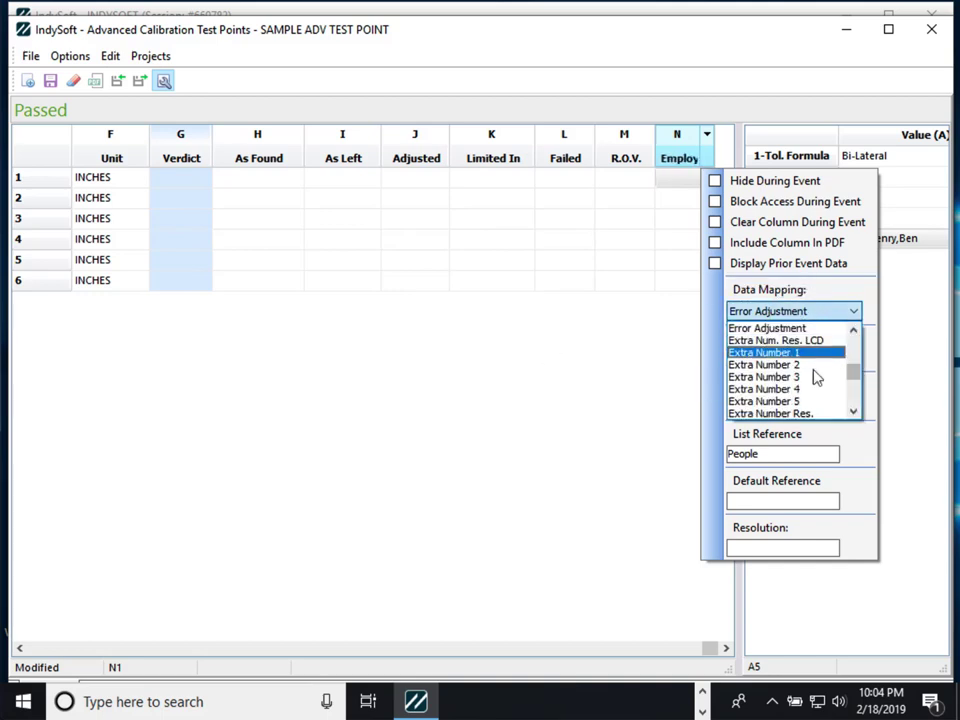
pyautogui.moveTo(850, 380); pyautogui.dragTo(860, 395)
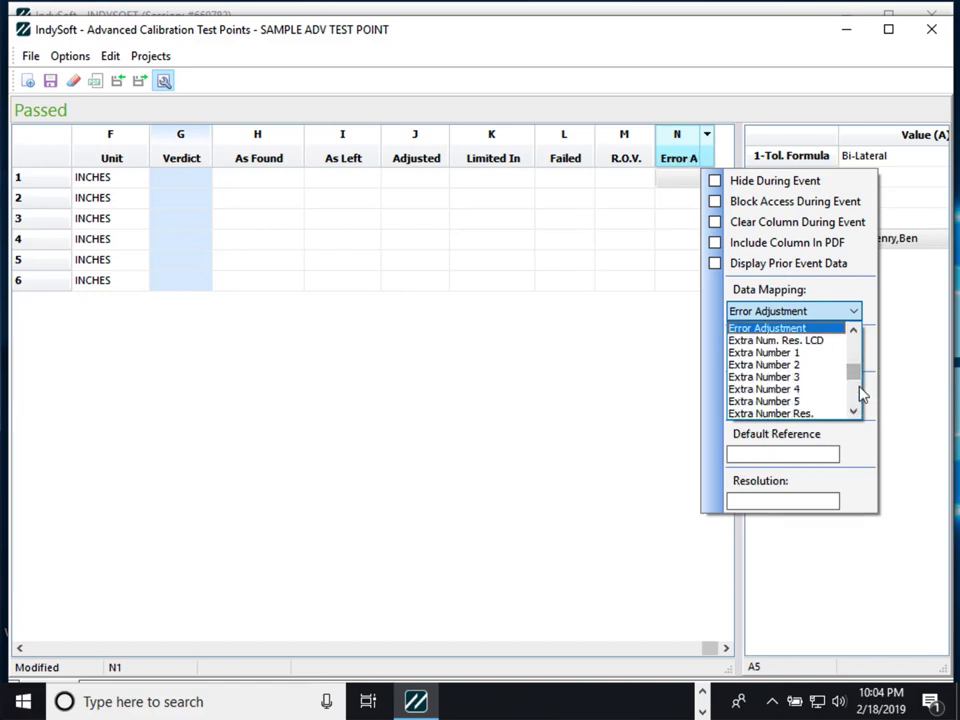
pyautogui.scroll(-10, 860, 395)
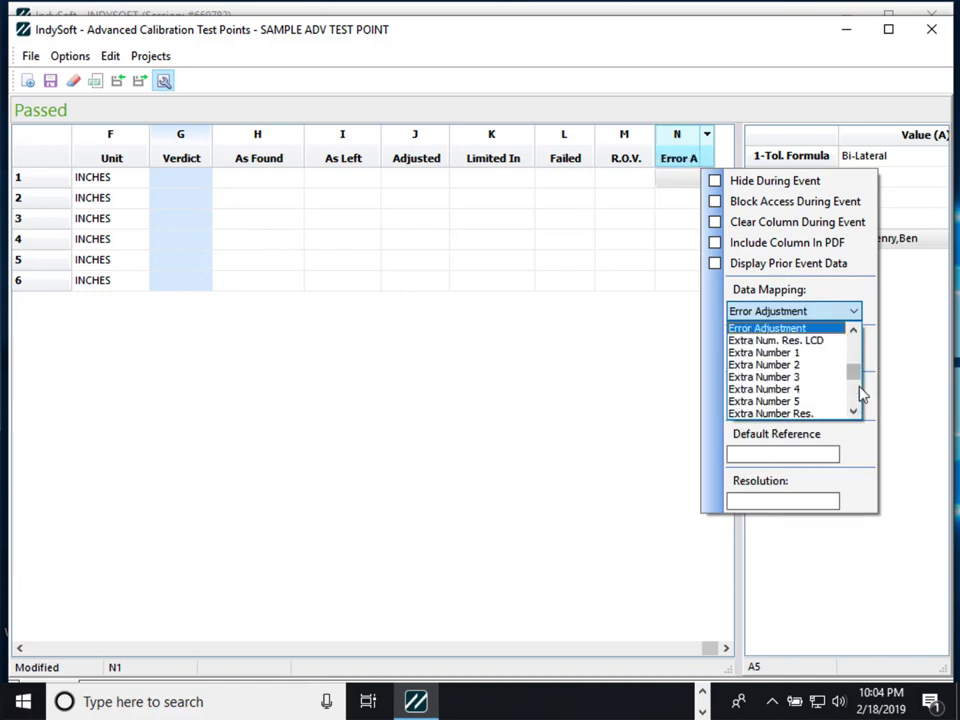
pyautogui.scroll(10, 860, 395)
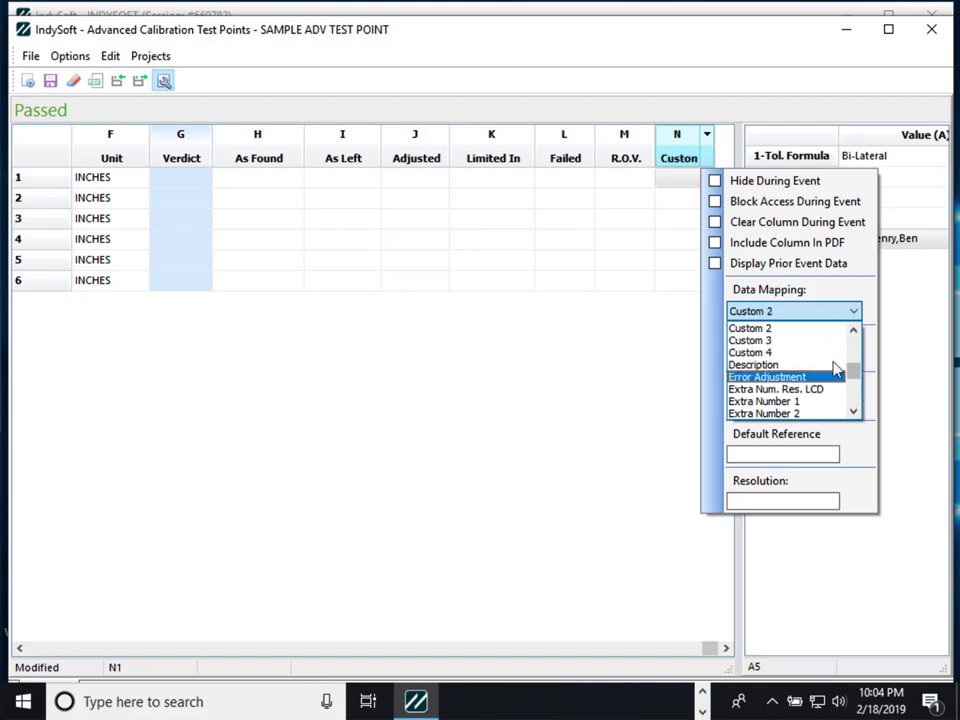
pyautogui.scroll(1, 840, 360)
pyautogui.click(806, 389)
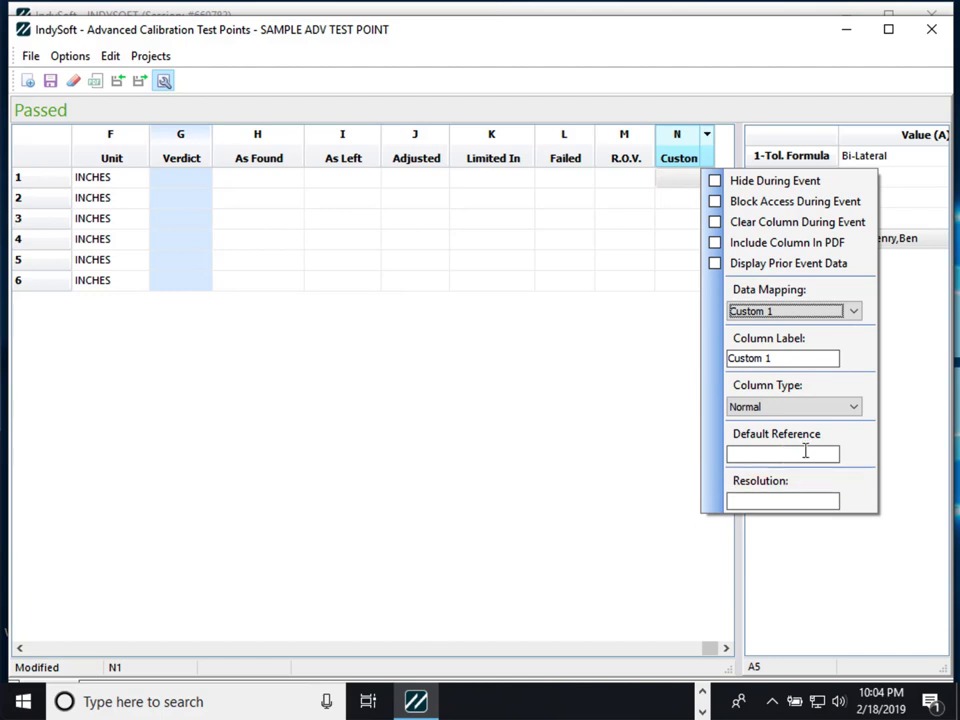
pyautogui.click(826, 312)
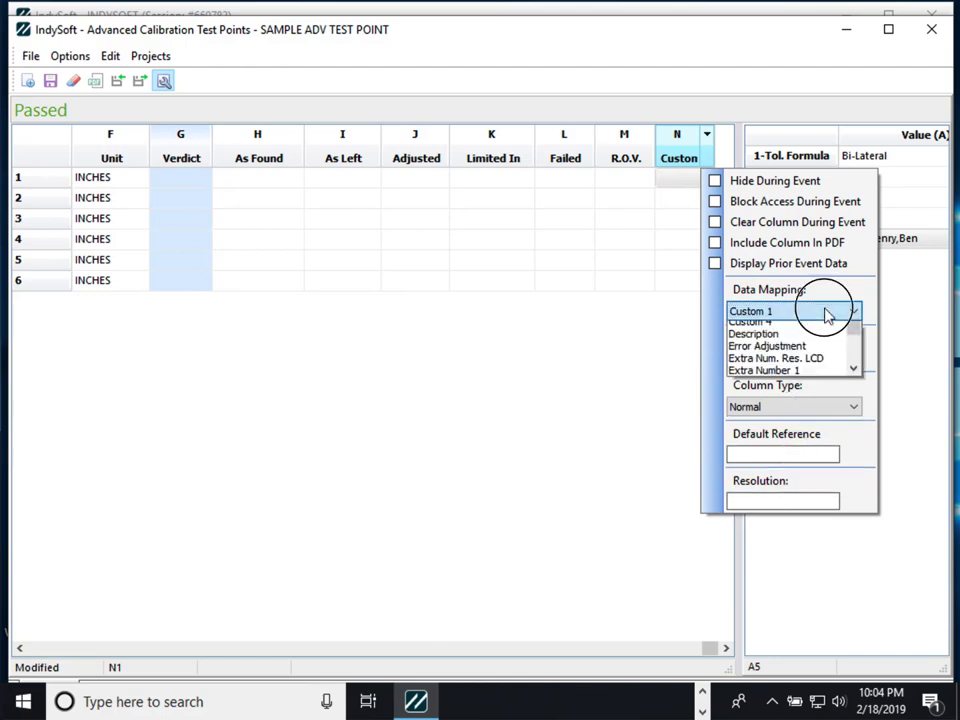
pyautogui.click(850, 310)
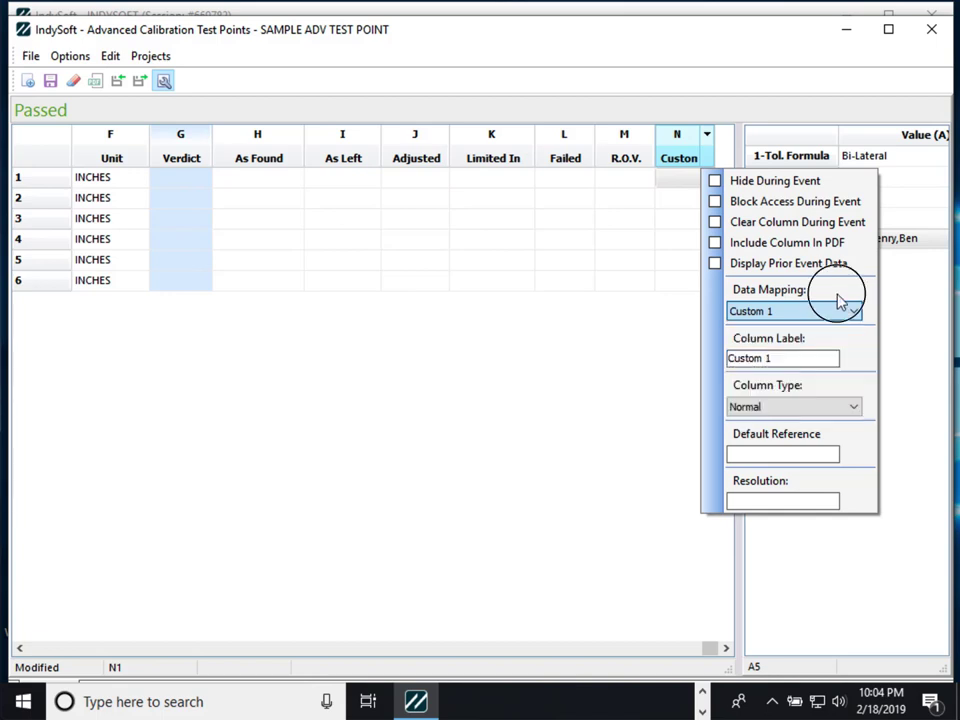
pyautogui.click(855, 313)
pyautogui.moveTo(851, 366); pyautogui.dragTo(857, 398)
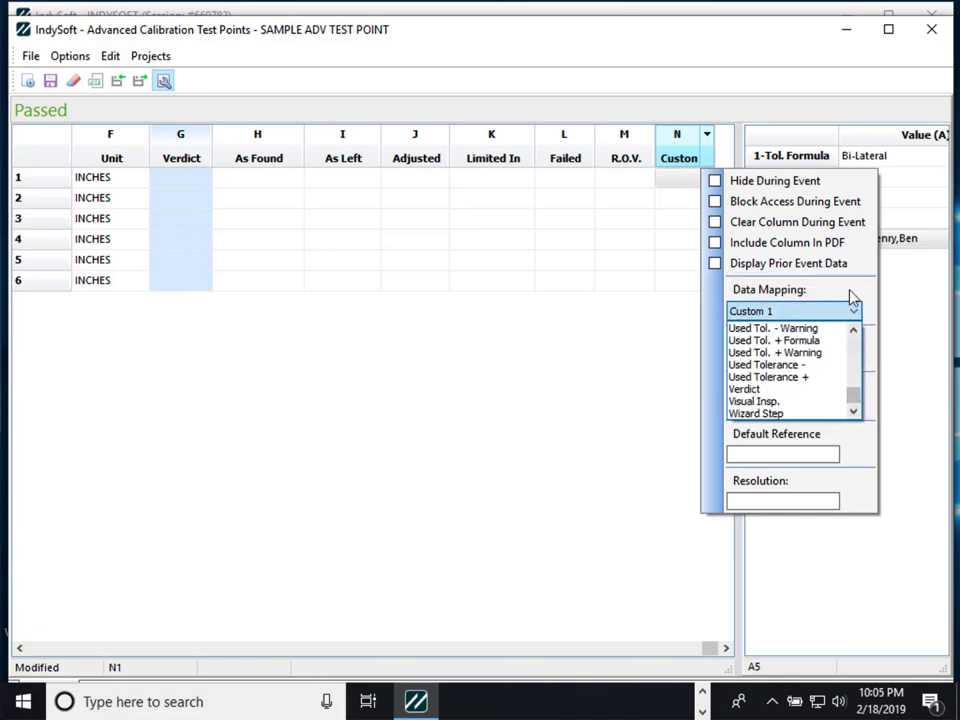
pyautogui.click(845, 311)
# Step: Make column N an Editable List that takes its choices from the Employees variable
pyautogui.click(813, 405)
pyautogui.scroll(2, 855, 460)
pyautogui.moveTo(857, 460)
pyautogui.mouseDown()
pyautogui.moveTo(855, 435)
pyautogui.moveTo(857, 443)
pyautogui.mouseUp()
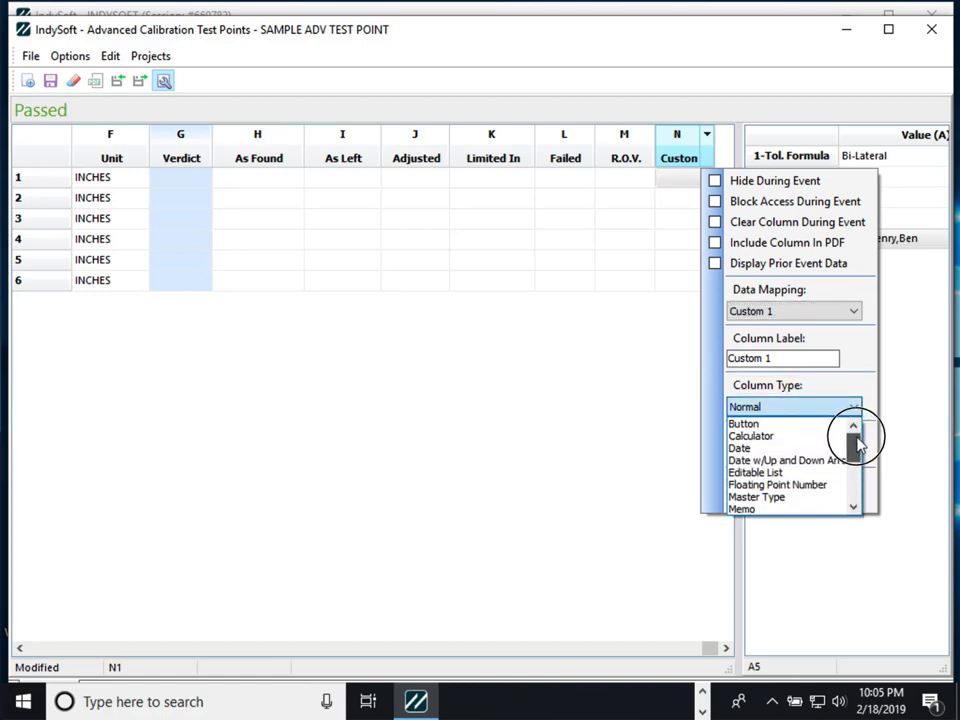
pyautogui.click(790, 472)
pyautogui.doubleClick(790, 457)
pyautogui.write('Em')
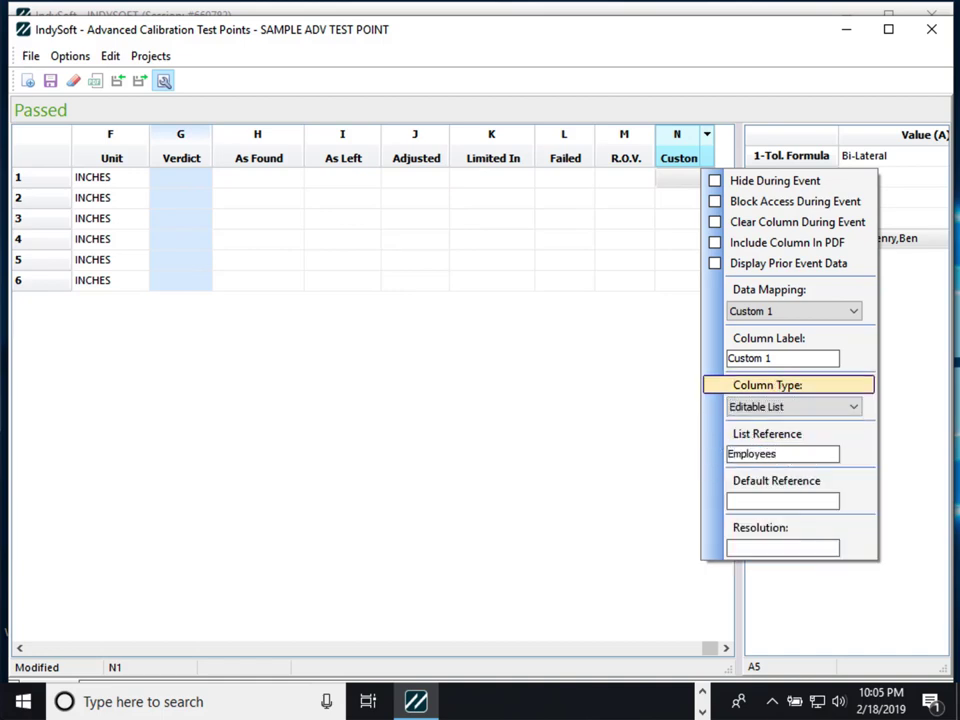
pyautogui.write('ployees')
pyautogui.click(658, 385)
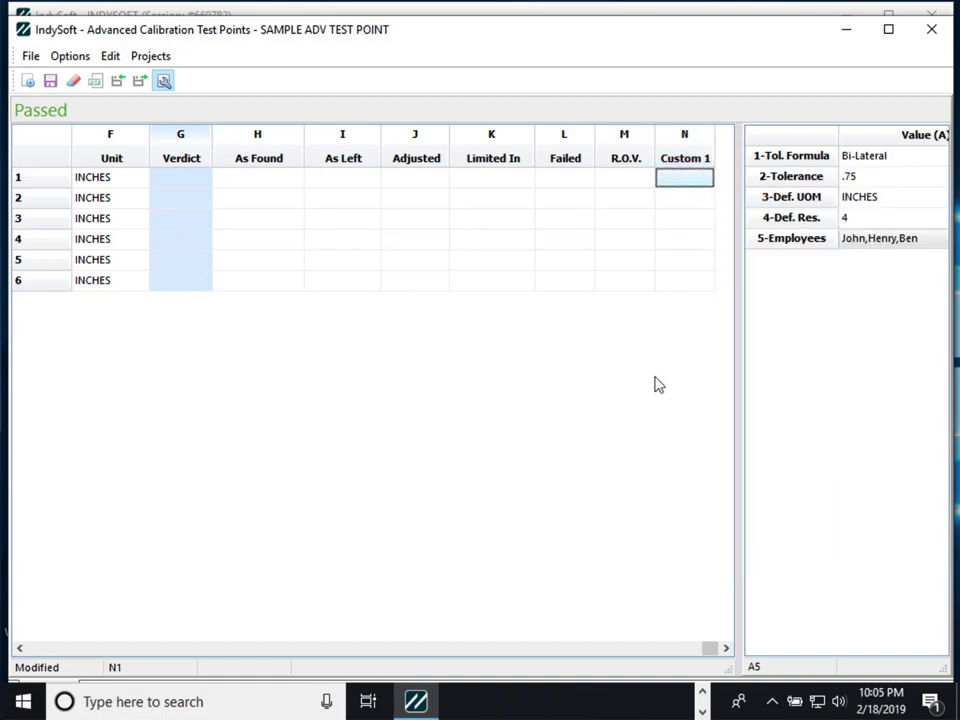
# Step: Choose the first listed employee for row 1 and the second for row 2 of column N, and select the Employees variable's value
pyautogui.click(701, 178)
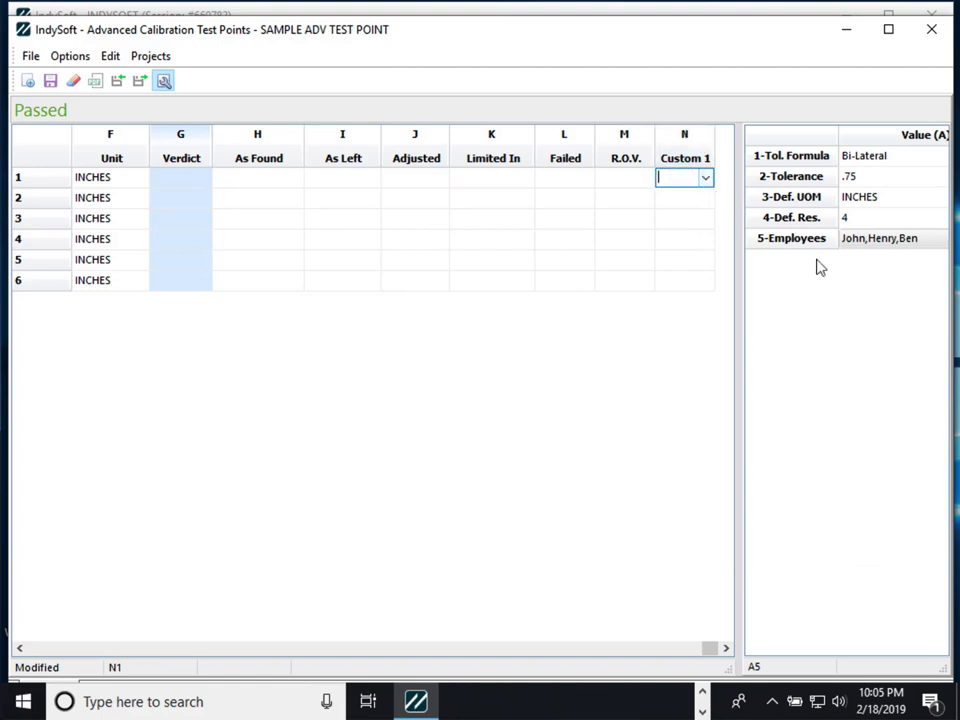
pyautogui.click(705, 178)
pyautogui.click(678, 196)
pyautogui.click(702, 199)
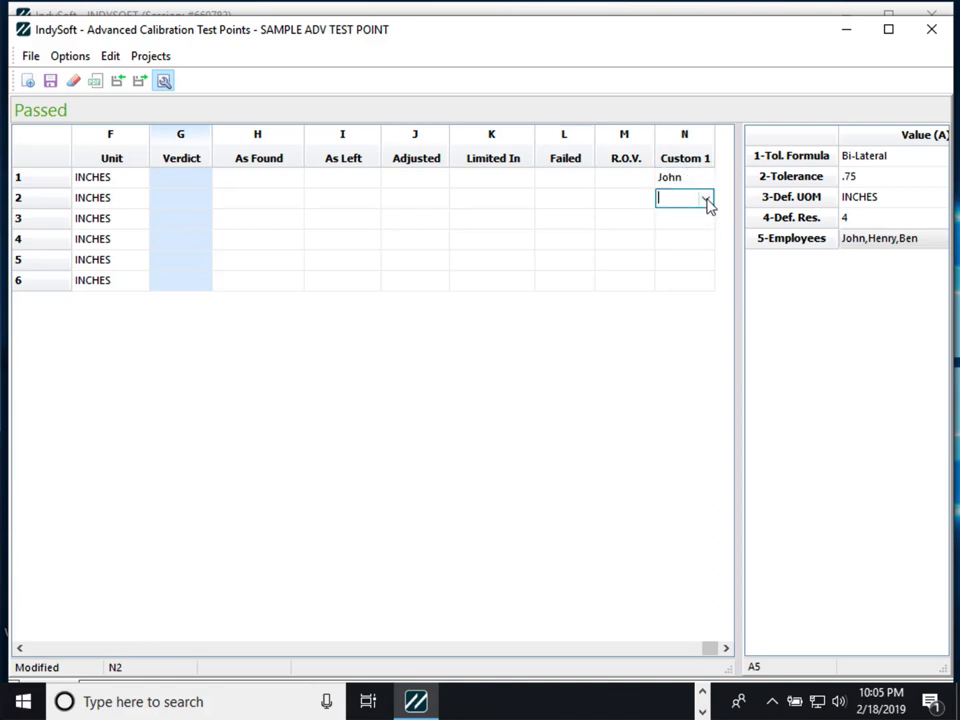
pyautogui.click(705, 200)
pyautogui.click(680, 229)
pyautogui.click(706, 200)
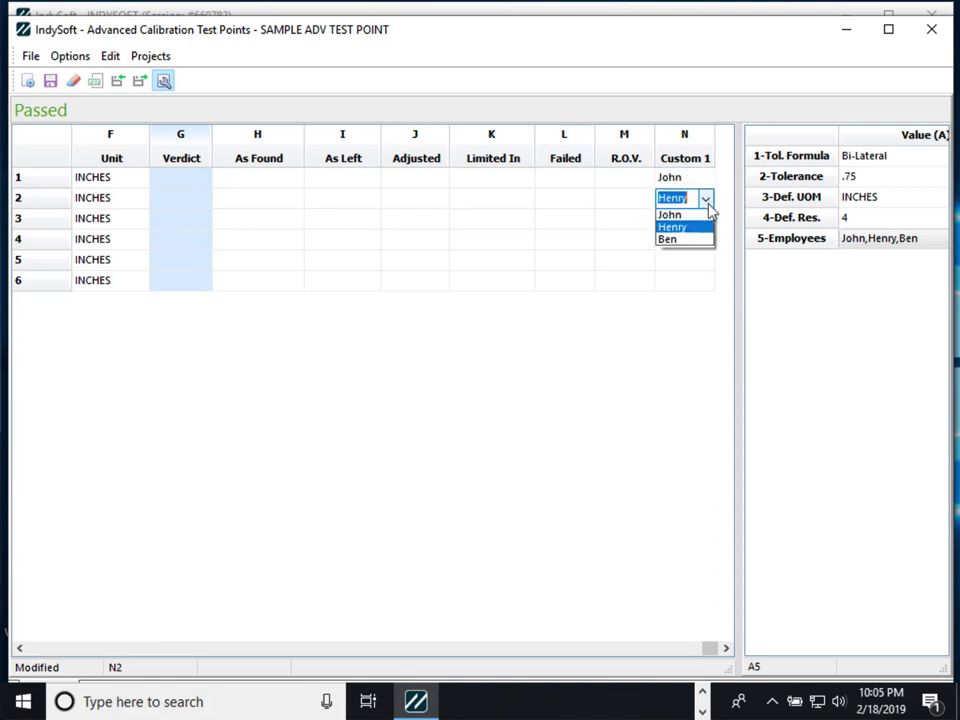
pyautogui.click(908, 245)
pyautogui.click(905, 219)
pyautogui.click(900, 240)
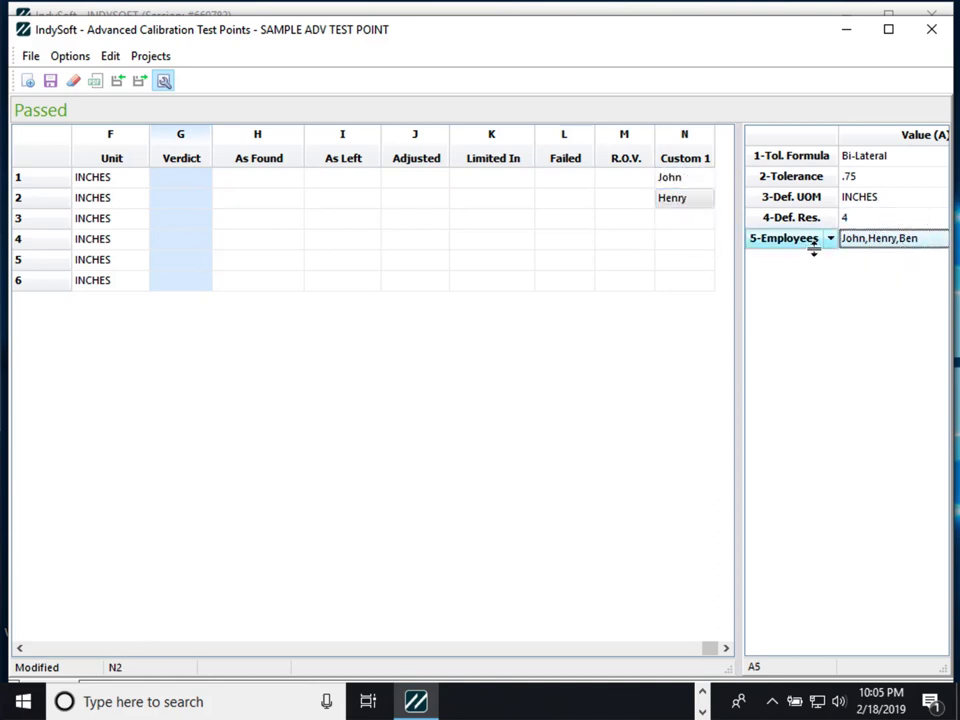
pyautogui.click(238, 236)
pyautogui.click(236, 195)
pyautogui.press('Up')
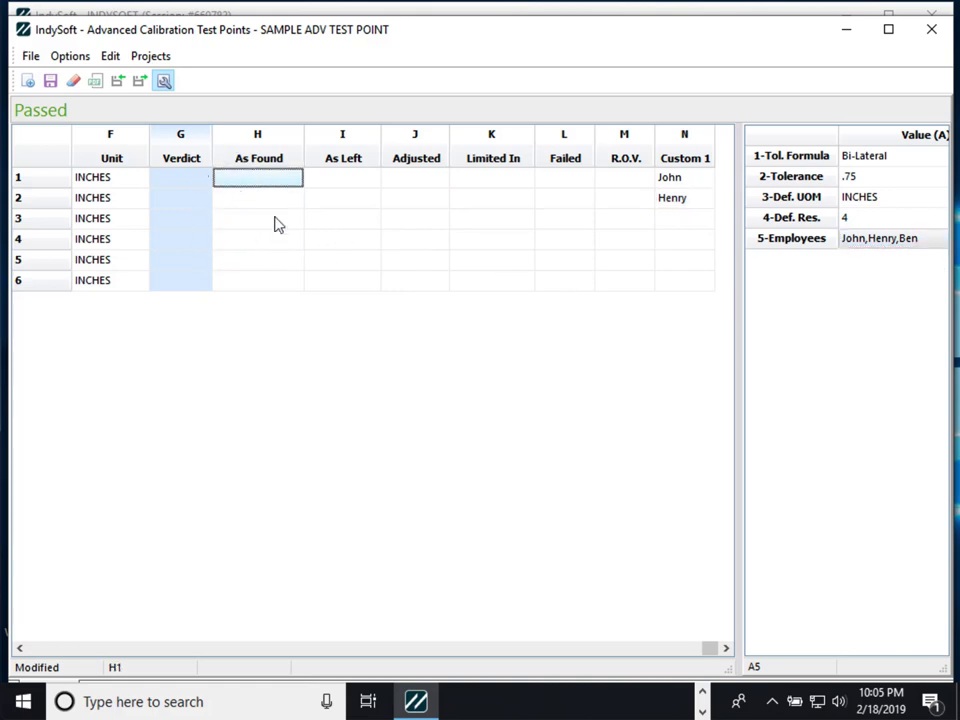
pyautogui.click(247, 241)
pyautogui.click(236, 197)
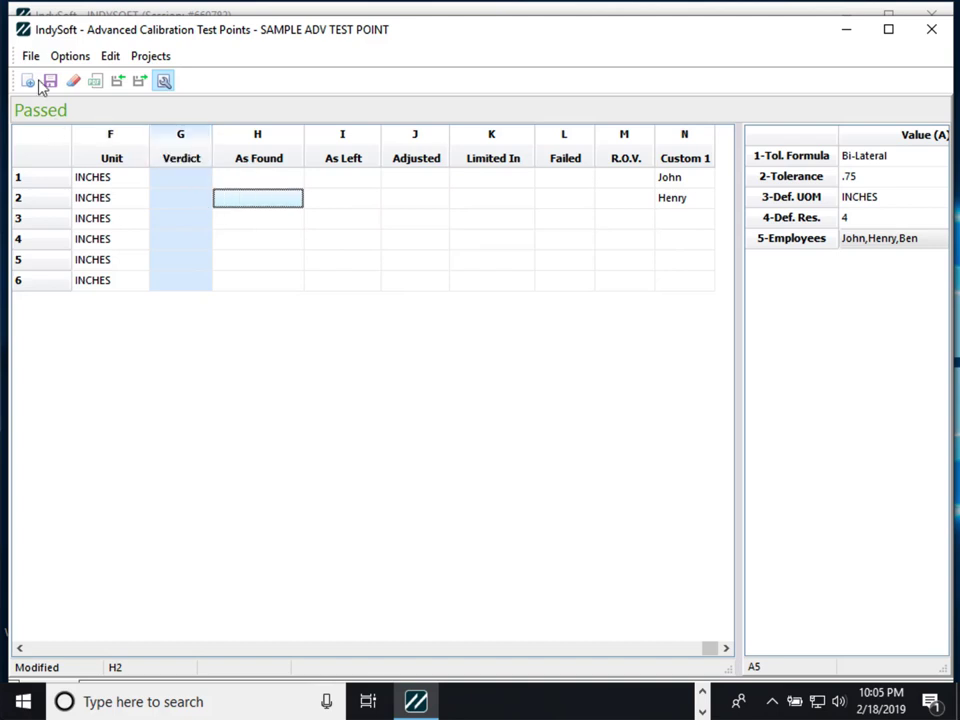
pyautogui.click(238, 240)
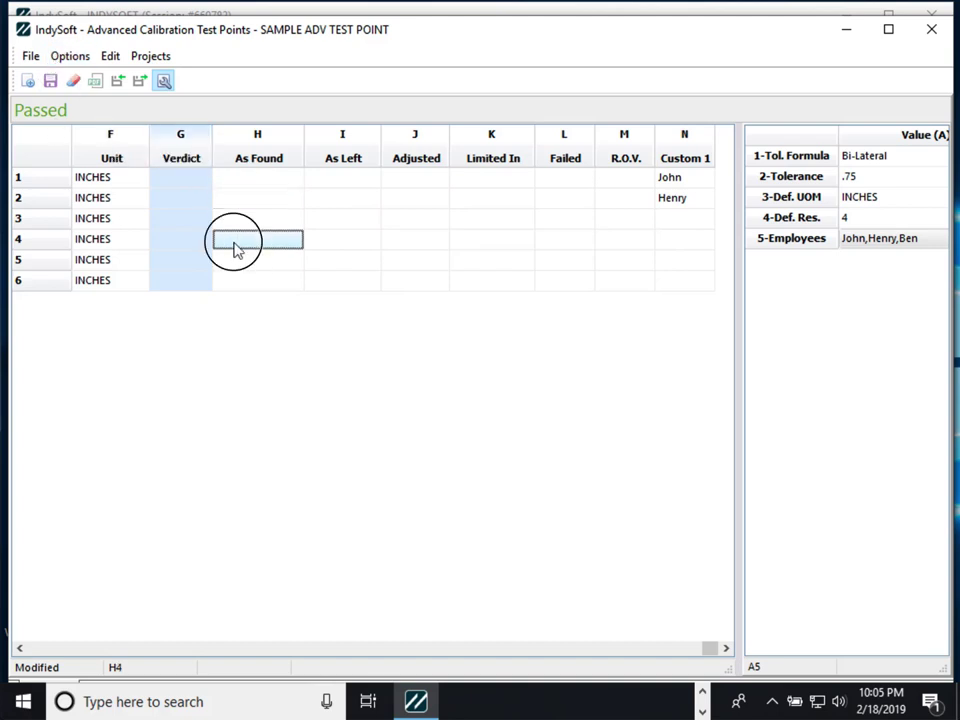
# Step: Turn on Smart Copying and extend the first As Found cell's content down to row 6
pyautogui.click(74, 57)
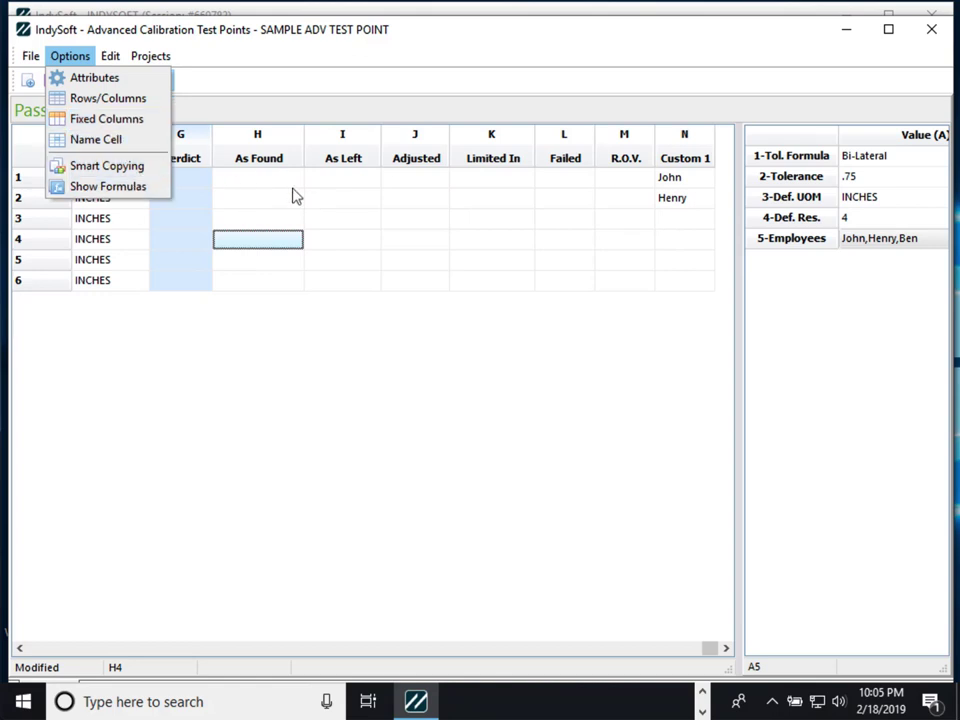
pyautogui.click(257, 177)
pyautogui.click(74, 60)
pyautogui.click(127, 165)
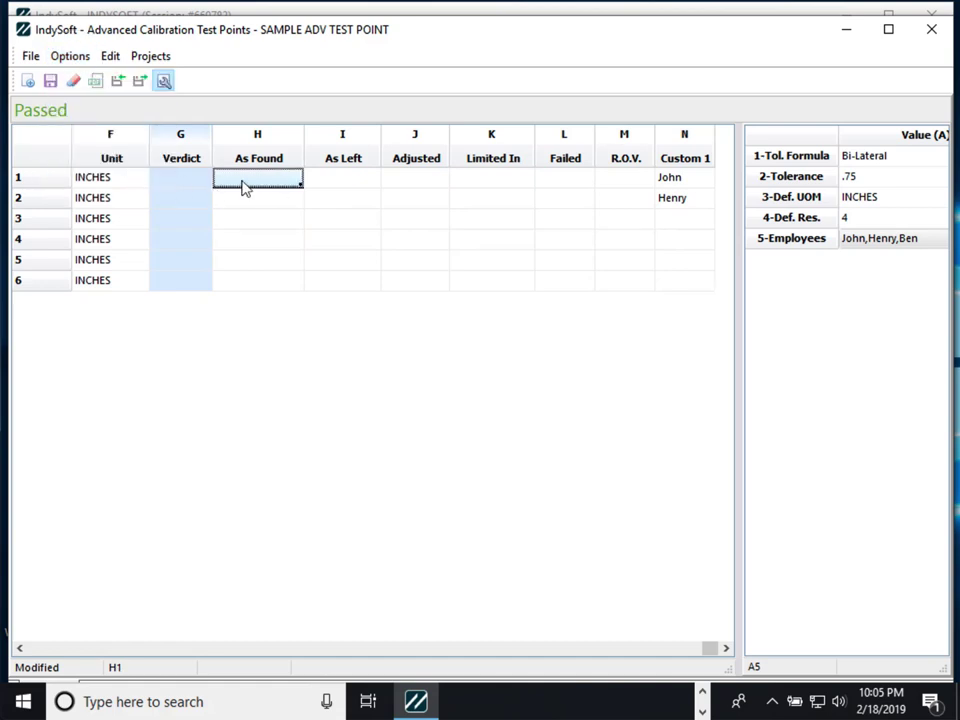
pyautogui.moveTo(301, 185); pyautogui.dragTo(304, 287)
pyautogui.click(276, 176)
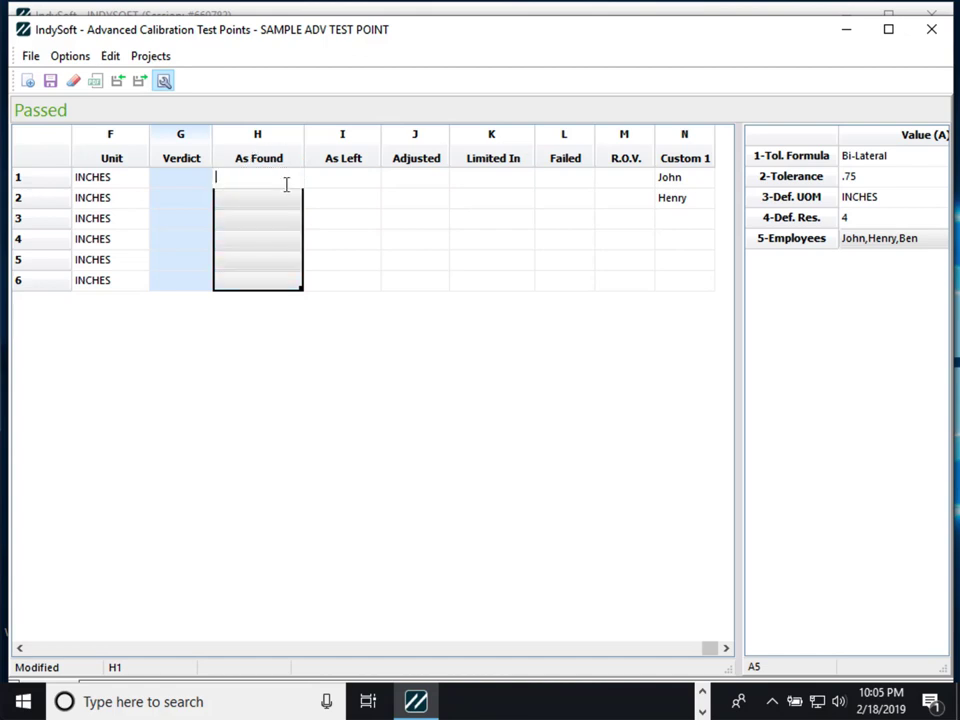
pyautogui.click(255, 173)
pyautogui.click(336, 184)
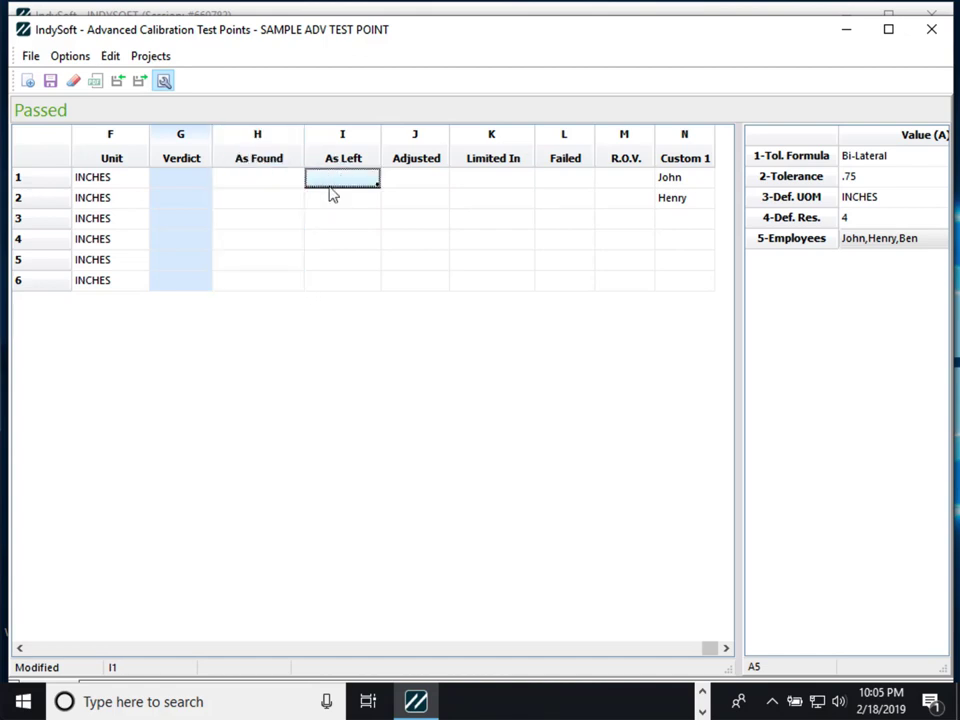
# Step: Turn on Show Formulas and enter the formula =C3*4 in the row 1 description cell
pyautogui.click(75, 60)
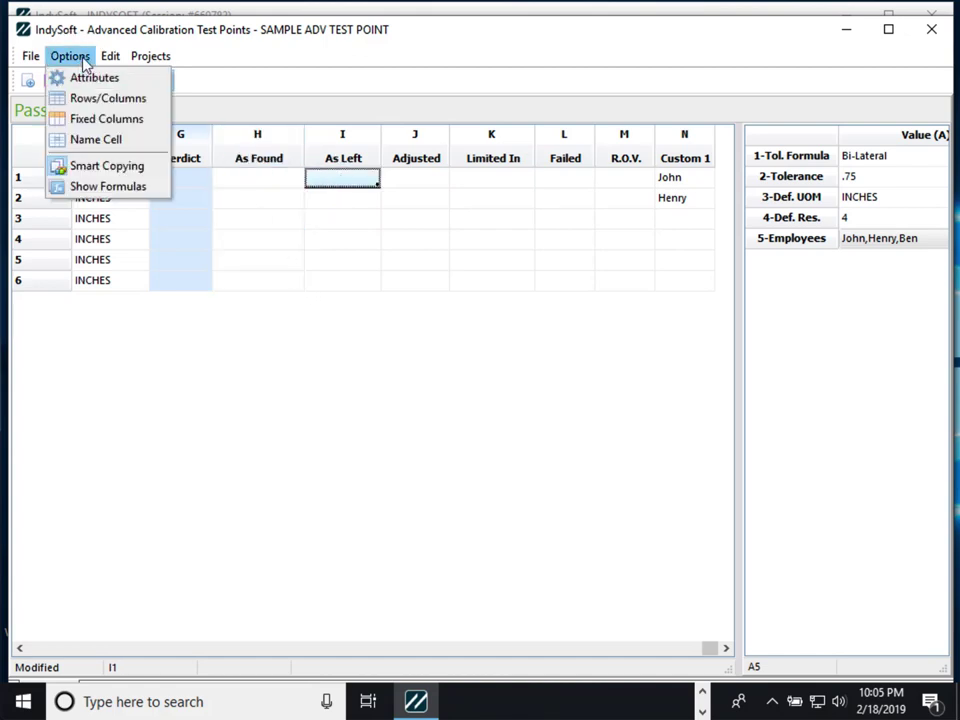
pyautogui.click(118, 187)
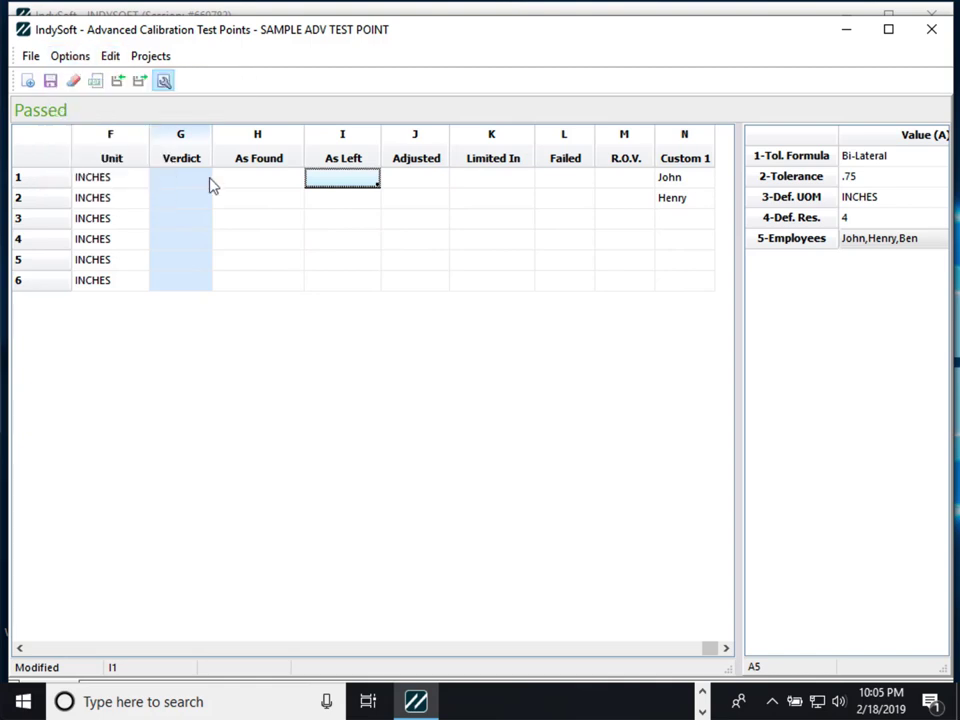
pyautogui.click(34, 647)
pyautogui.click(143, 186)
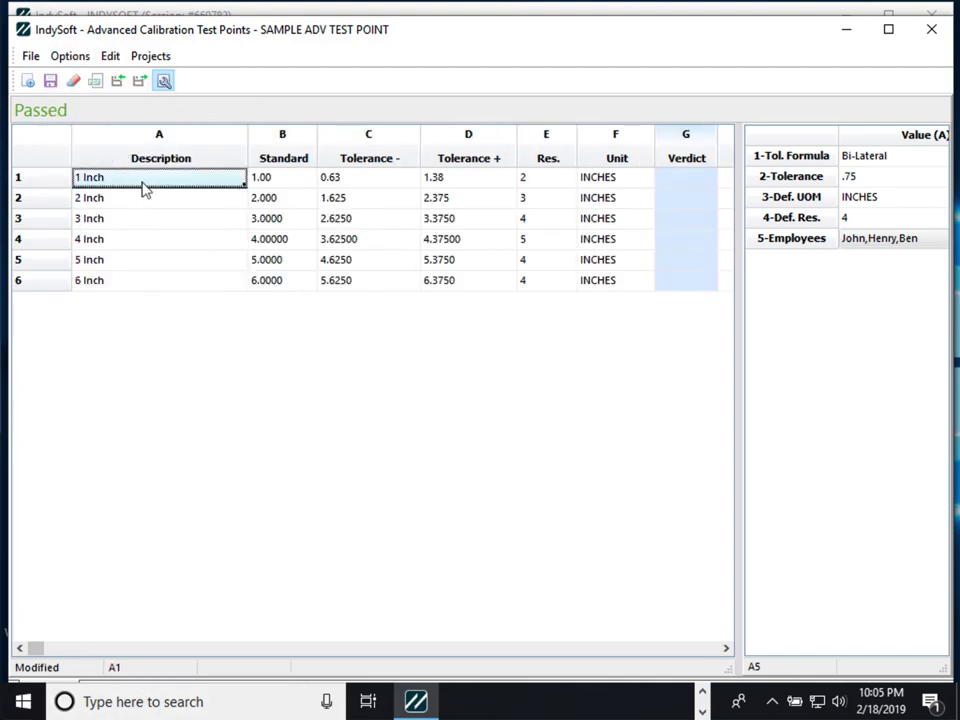
pyautogui.write('=')
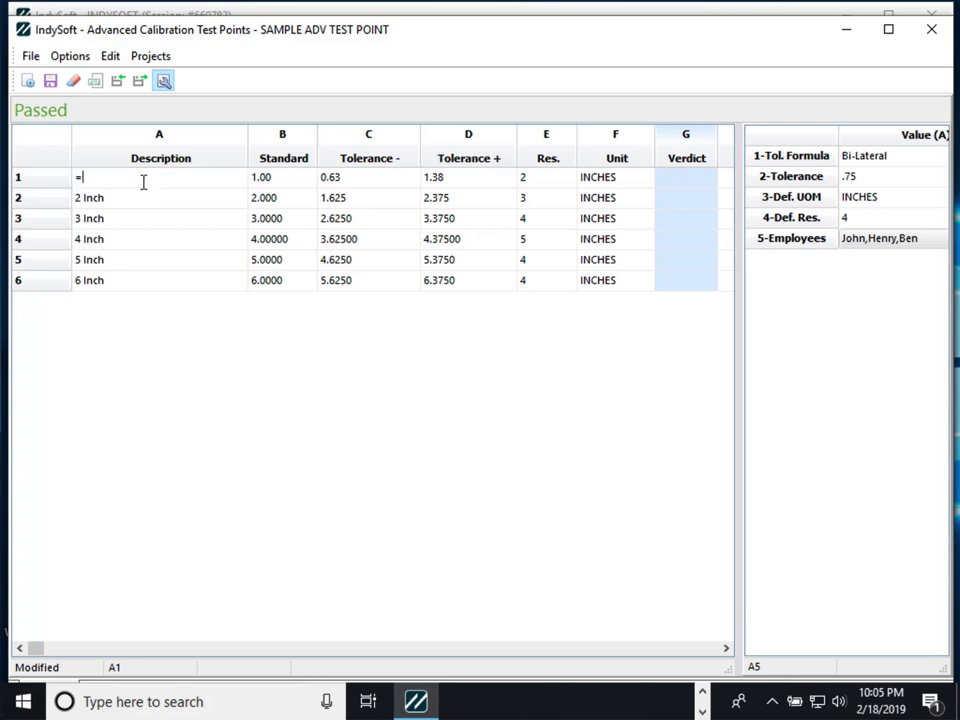
pyautogui.write('C3*4')
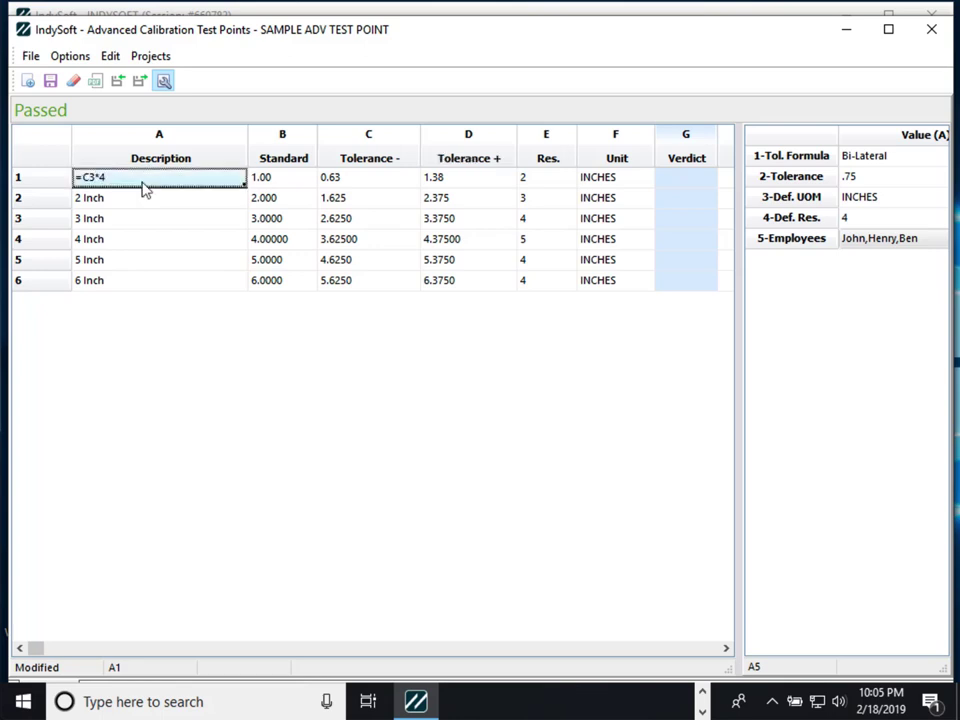
pyautogui.press('Down')
pyautogui.press('Down')
# Step: Replace the formula in the row 1 description cell with 1 Inch
pyautogui.click(141, 180)
pyautogui.click(106, 58)
pyautogui.click(118, 167)
pyautogui.click(124, 194)
pyautogui.click(126, 184)
pyautogui.write('1 I')
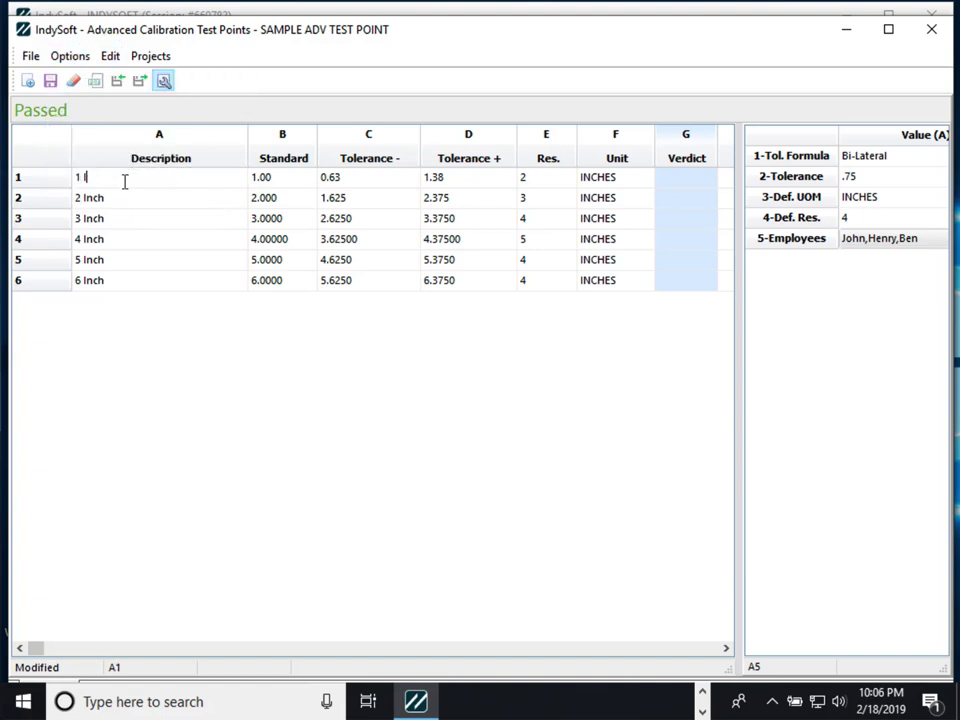
pyautogui.write('nch')
pyautogui.press('Return')
pyautogui.click(193, 180)
pyautogui.click(201, 203)
# Step: Enter 1, 2, 3 and 45 as the As Found readings of rows 1 to 4
pyautogui.click(645, 647)
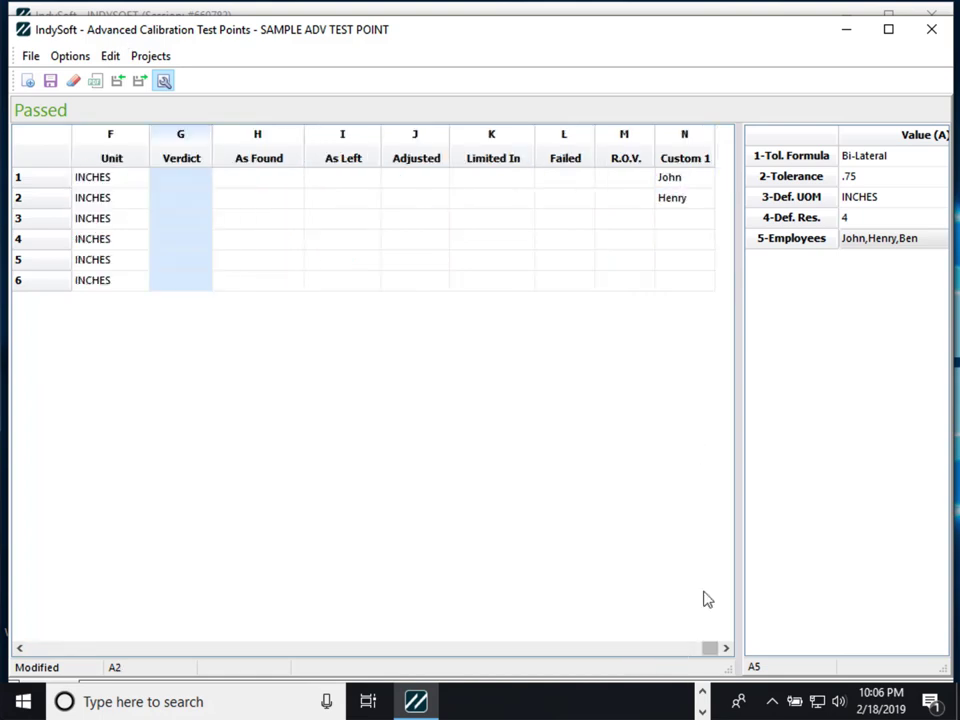
pyautogui.click(260, 181)
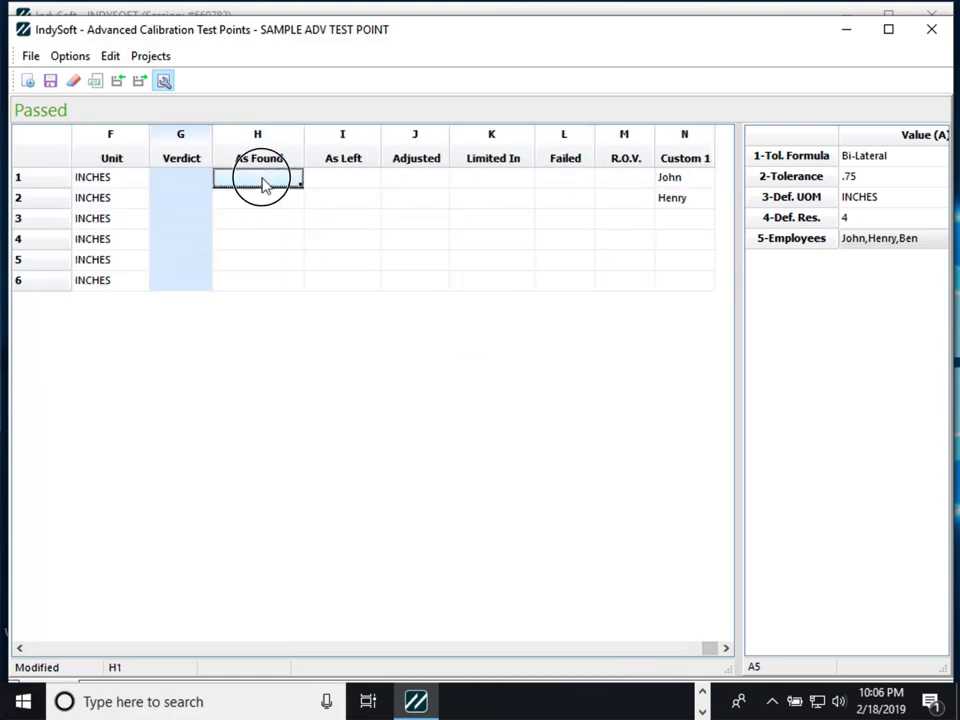
pyautogui.press('Left')
pyautogui.press('Left')
pyautogui.press('Left')
pyautogui.press('Left')
pyautogui.press('Left')
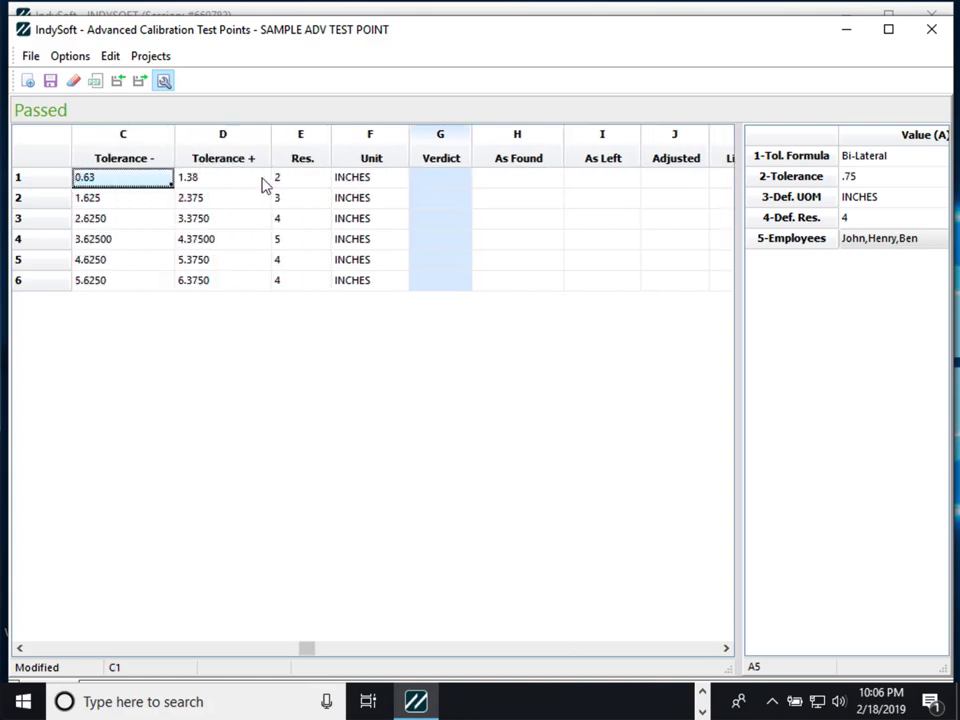
pyautogui.press('Right')
pyautogui.press('Right')
pyautogui.press('Right')
pyautogui.press('Right')
pyautogui.press('Right')
pyautogui.press('Down')
pyautogui.press('Up')
pyautogui.write('1')
pyautogui.press('Return')
pyautogui.write('2')
pyautogui.press('Return')
pyautogui.write('3')
pyautogui.press('Return')
pyautogui.write('45')
pyautogui.press('Return')
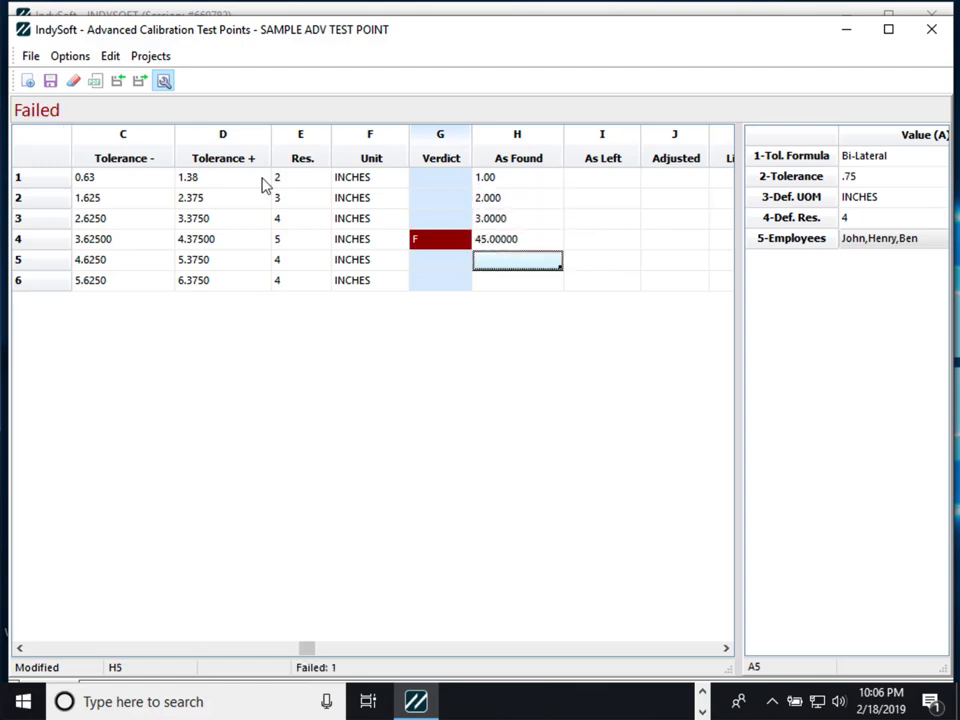
# Step: Try 4 and 4.4 as the As Found reading of row 4 and reselect that cell
pyautogui.press('Up')
pyautogui.write('4')
pyautogui.press('Return')
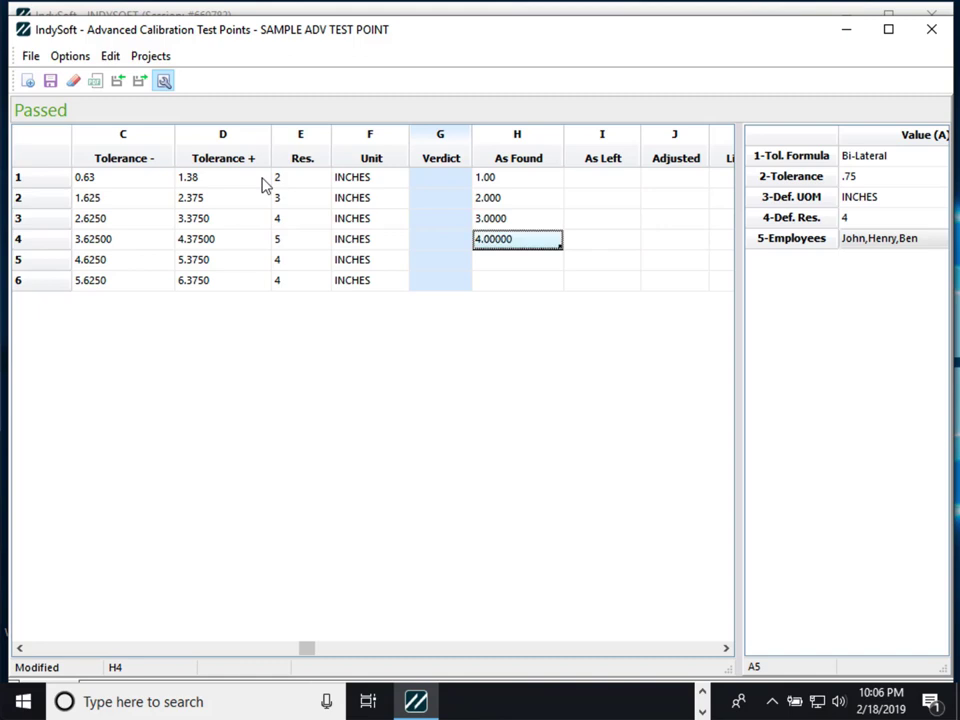
pyautogui.write('4.4')
pyautogui.press('Return')
pyautogui.click(519, 264)
pyautogui.click(508, 242)
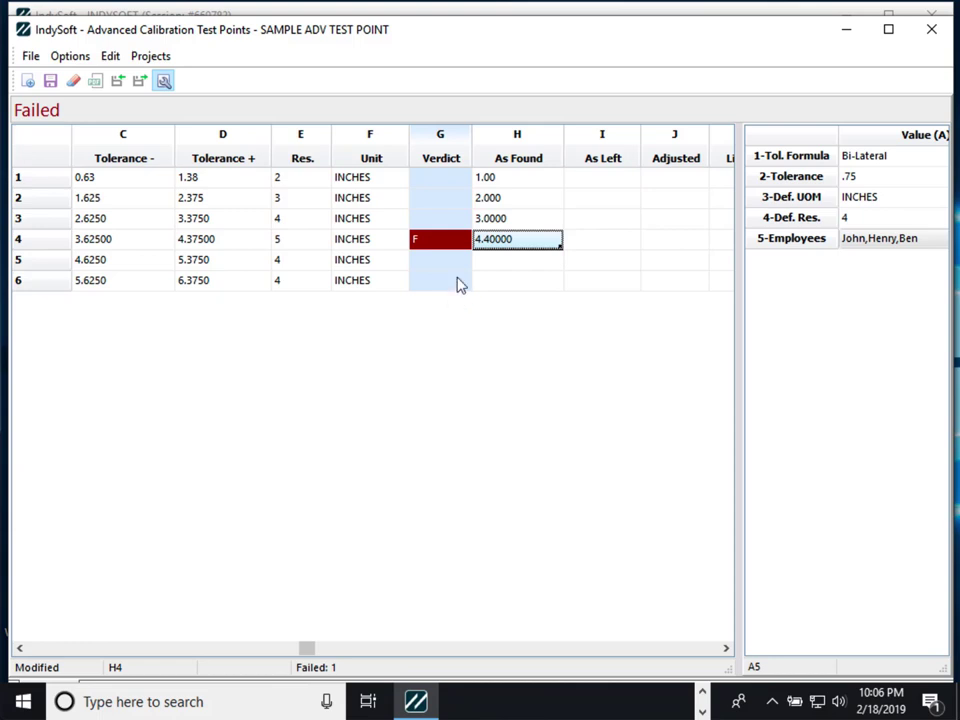
# Step: Open the Row Change script, enlarge its window, examine the pass/fail verdict logic and close it
pyautogui.rightClick(322, 298)
pyautogui.moveTo(412, 313)
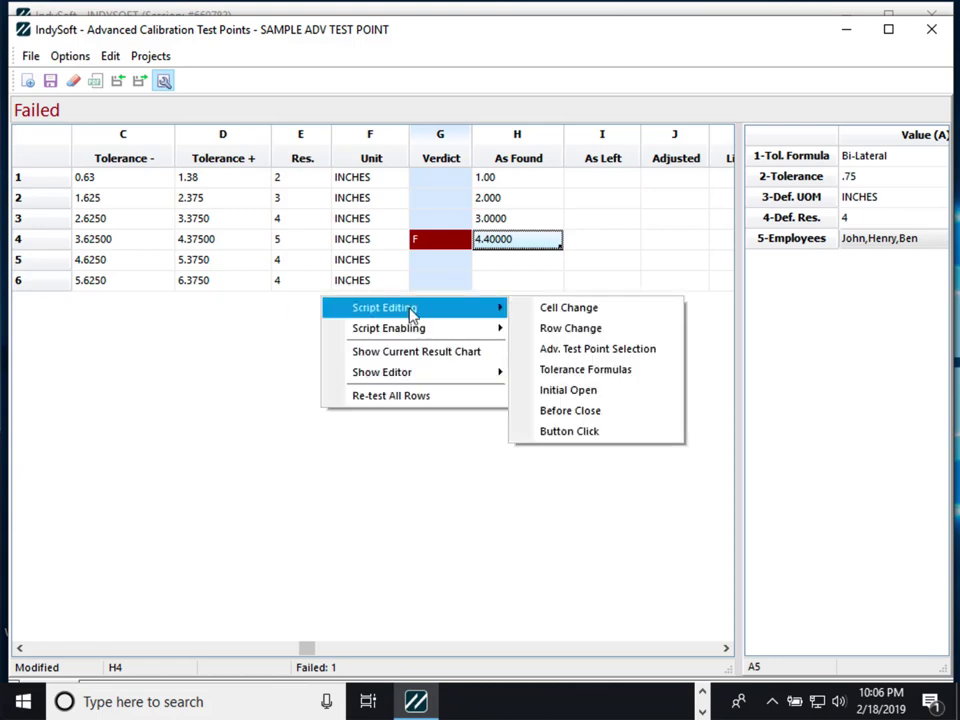
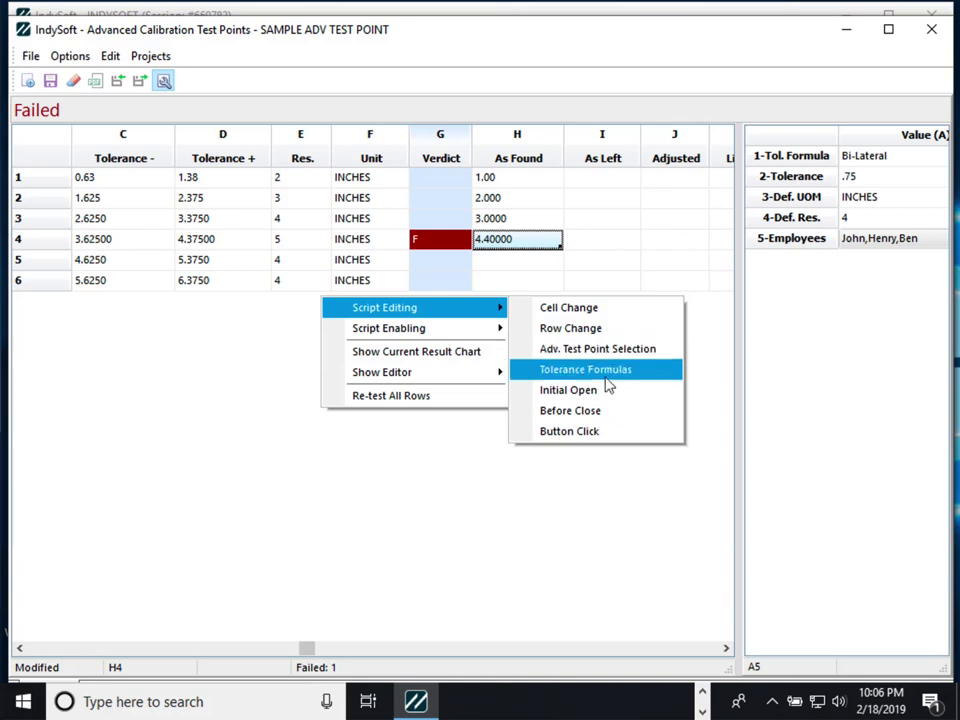
pyautogui.click(597, 334)
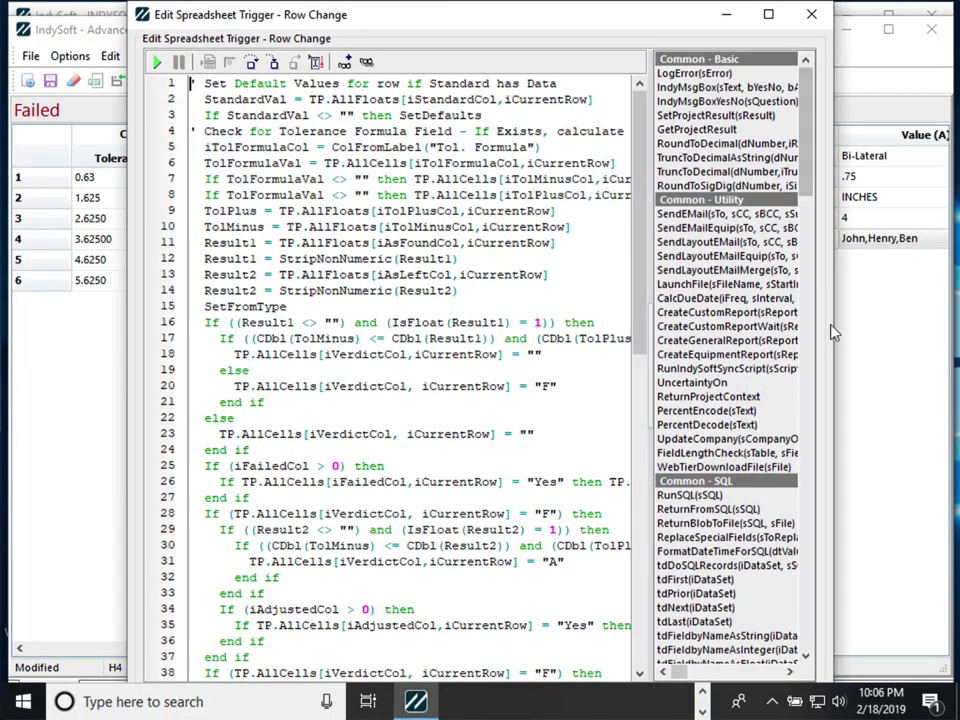
pyautogui.moveTo(834, 333); pyautogui.dragTo(950, 336)
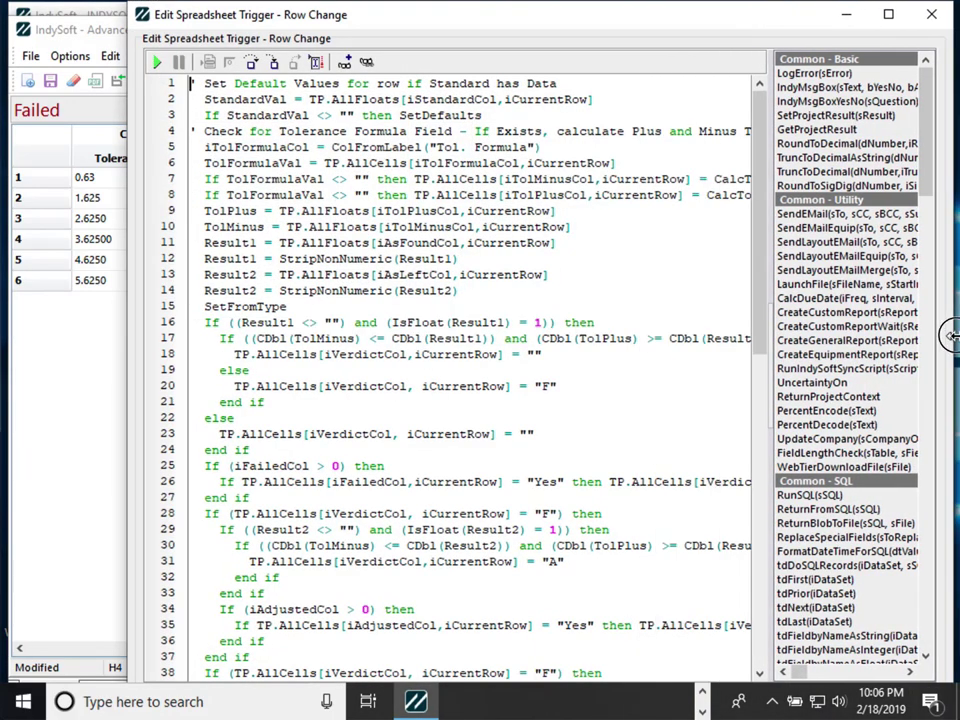
pyautogui.moveTo(123, 183); pyautogui.dragTo(26, 184)
pyautogui.moveTo(200, 8)
pyautogui.mouseDown()
pyautogui.moveTo(199, 19)
pyautogui.moveTo(193, 13)
pyautogui.mouseUp()
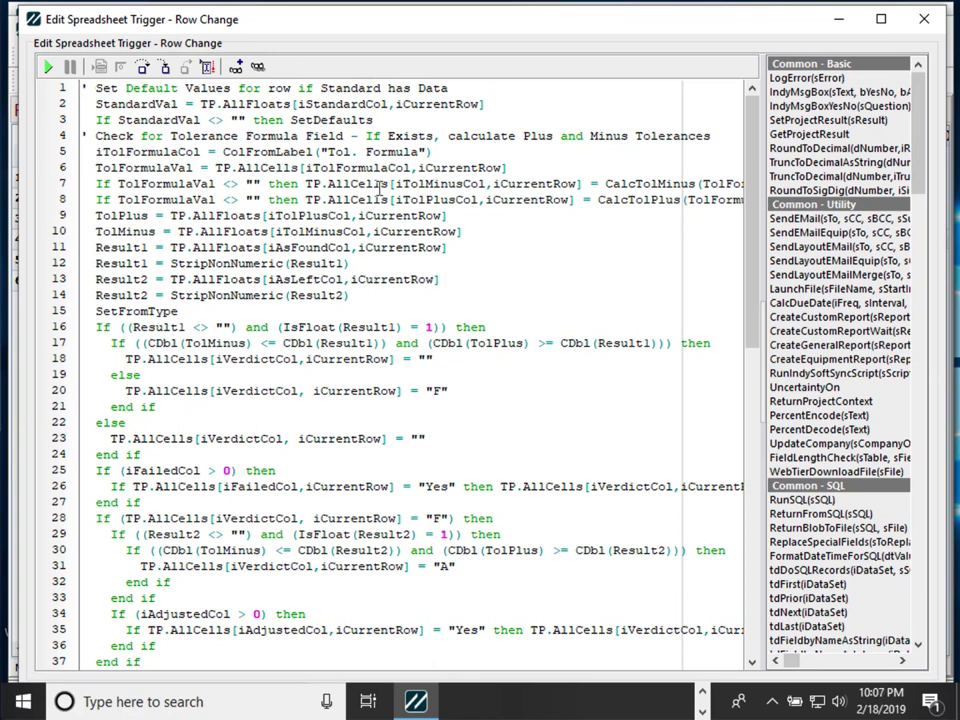
pyautogui.moveTo(754, 197); pyautogui.dragTo(756, 272)
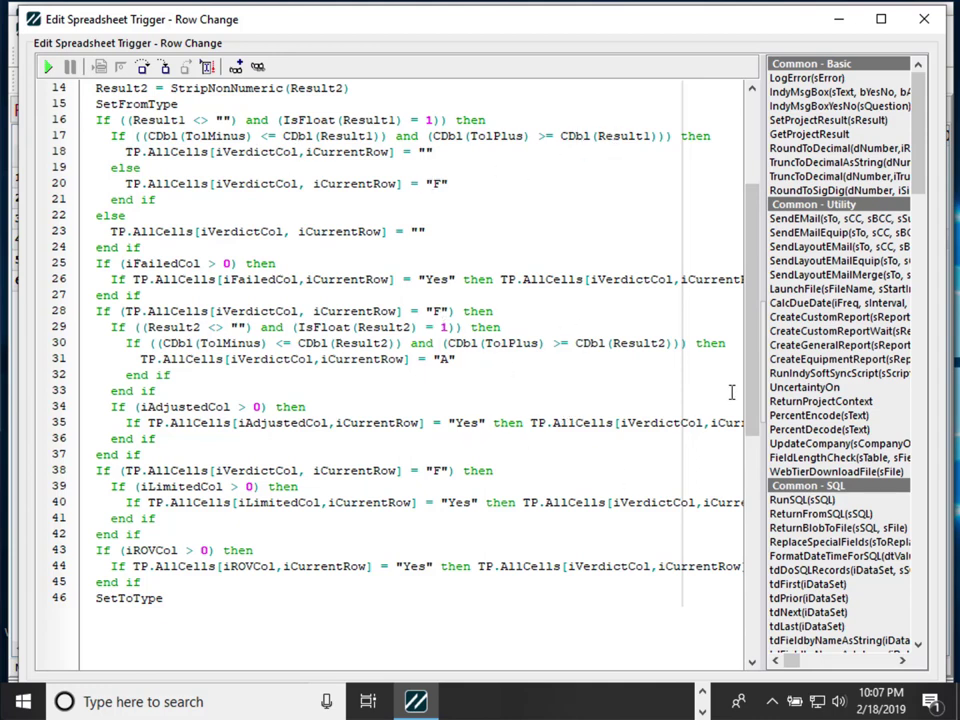
pyautogui.scroll(5, 715, 330)
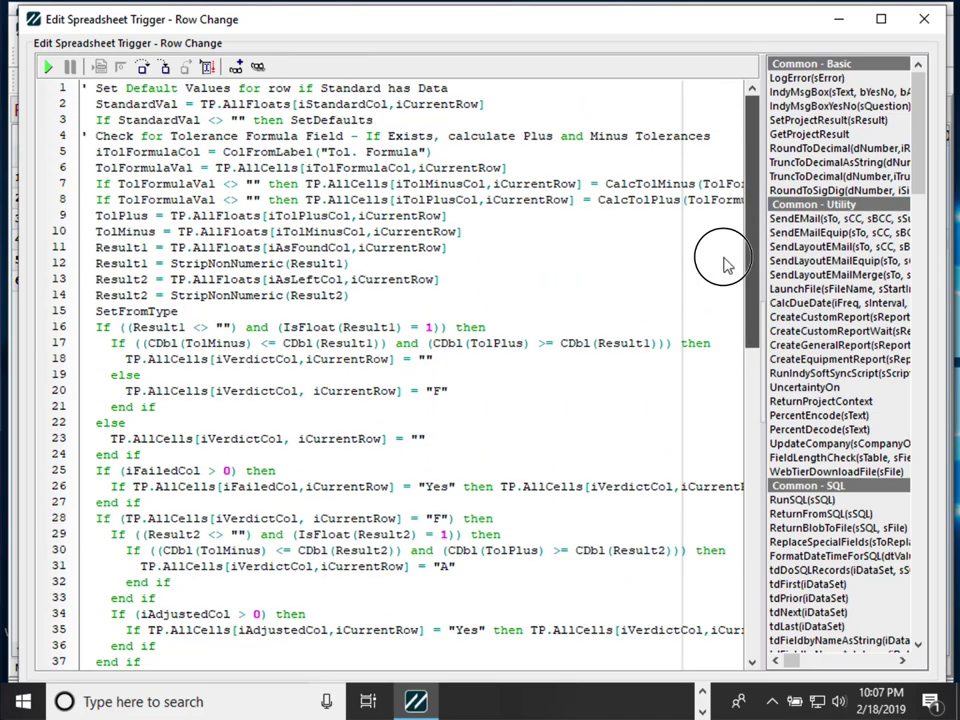
pyautogui.scroll(-5, 725, 263)
pyautogui.moveTo(722, 410); pyautogui.dragTo(748, 326)
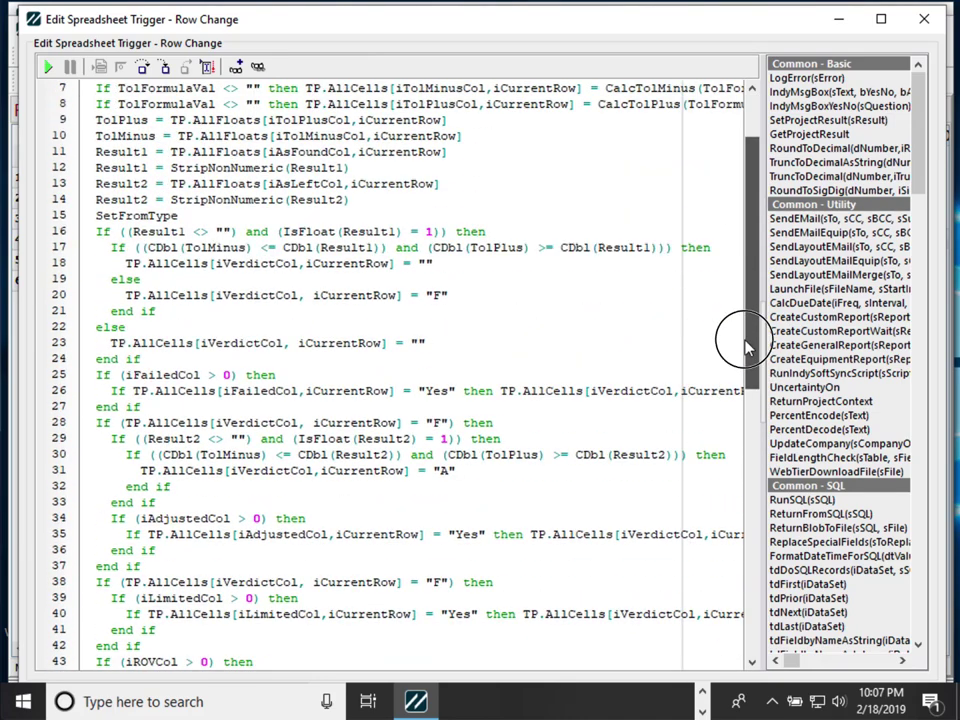
pyautogui.click(920, 28)
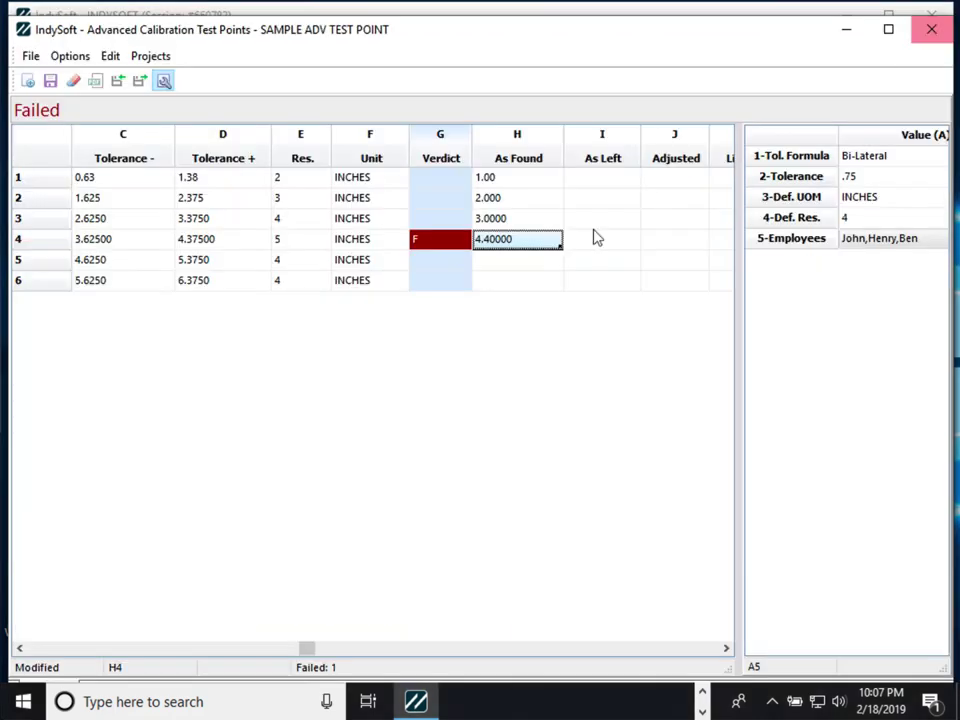
# Step: Open the Tolerance Formulas script, examine the CalcTolMinus and CalcTolPlus functions, and close it
pyautogui.click(521, 203)
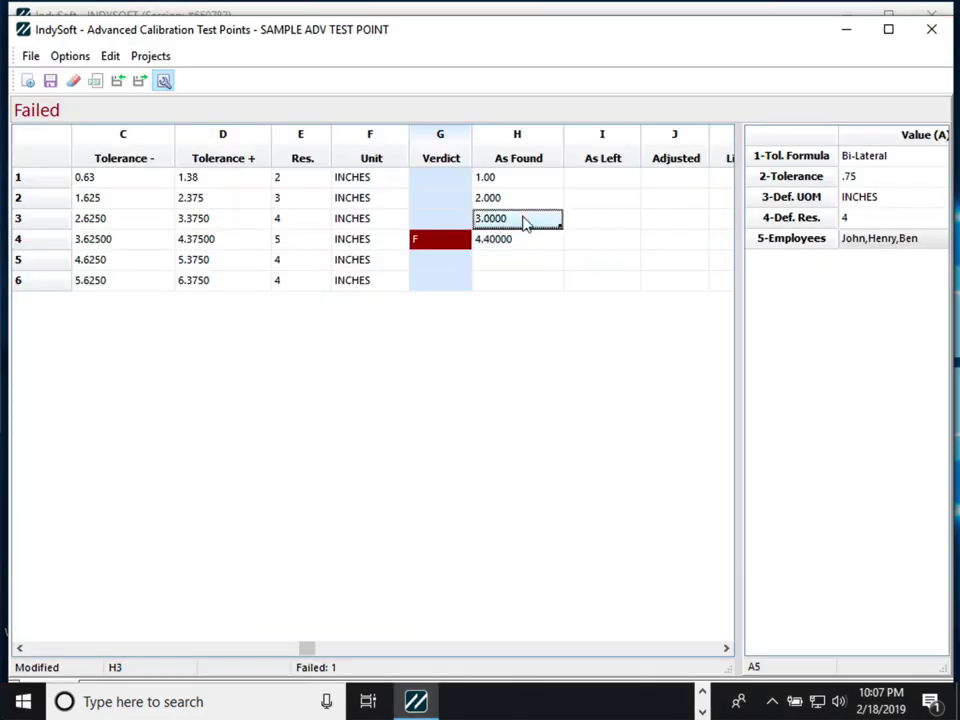
pyautogui.click(510, 246)
pyautogui.click(510, 261)
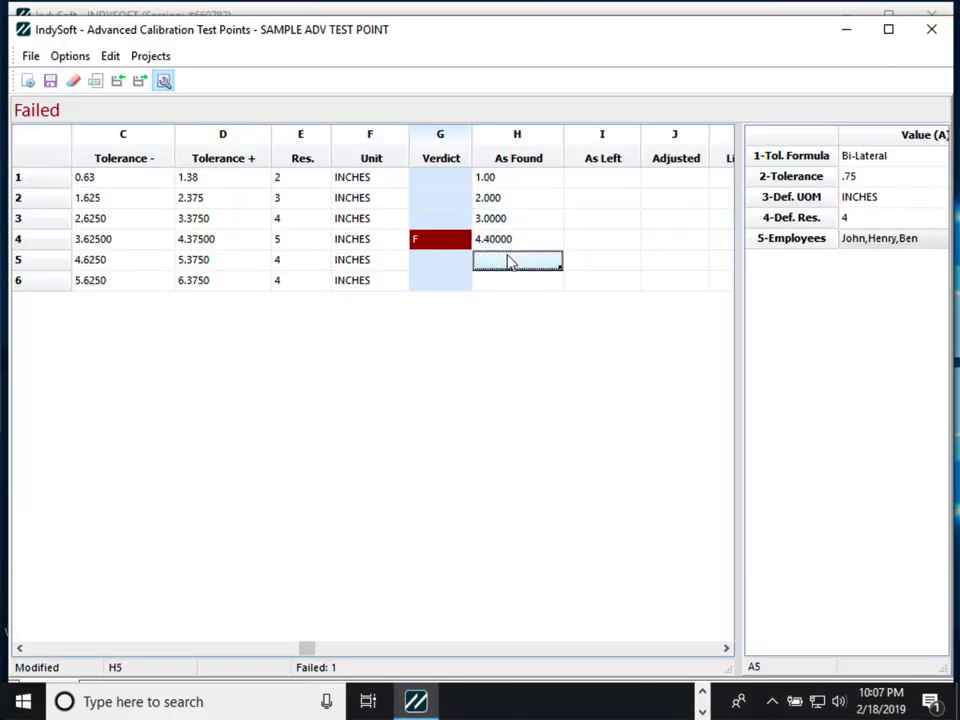
pyautogui.click(505, 246)
pyautogui.rightClick(507, 246)
pyautogui.moveTo(565, 252)
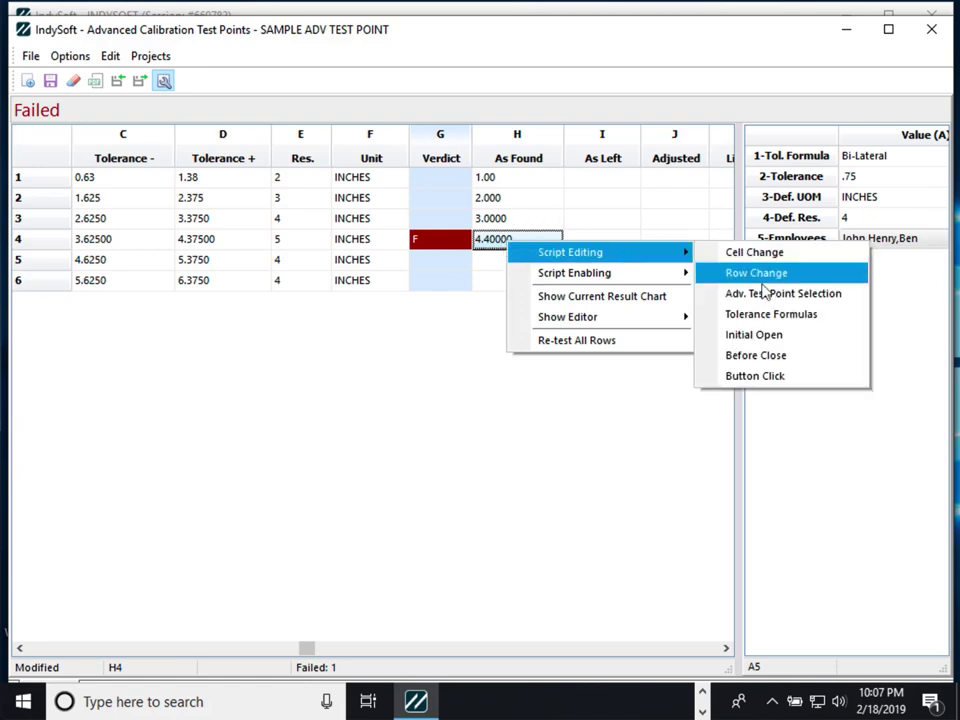
pyautogui.click(810, 326)
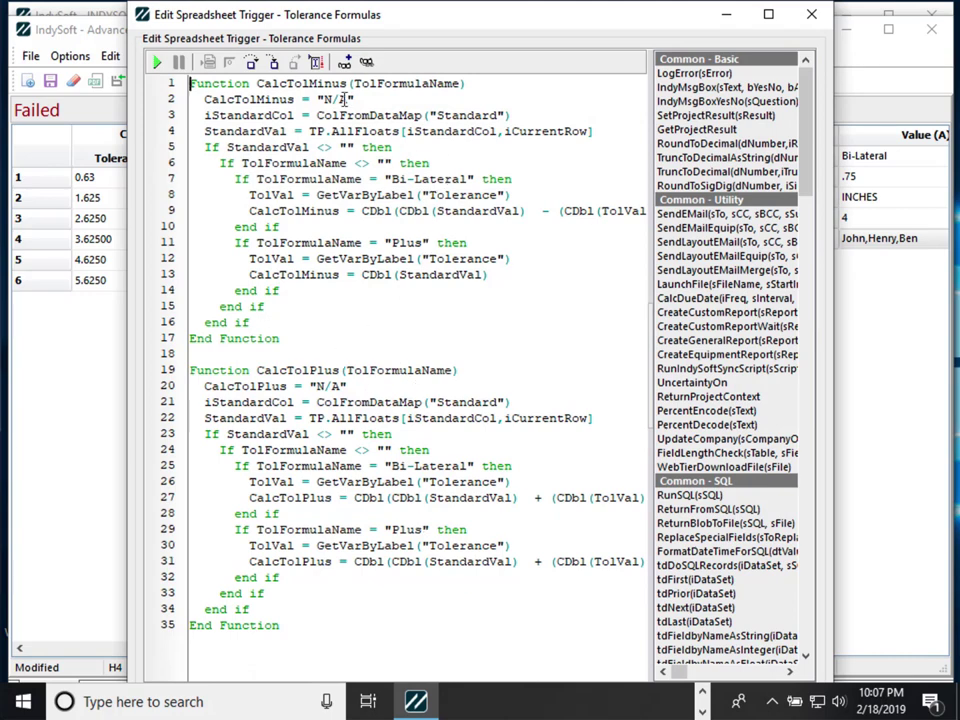
pyautogui.moveTo(611, 17); pyautogui.dragTo(576, 32)
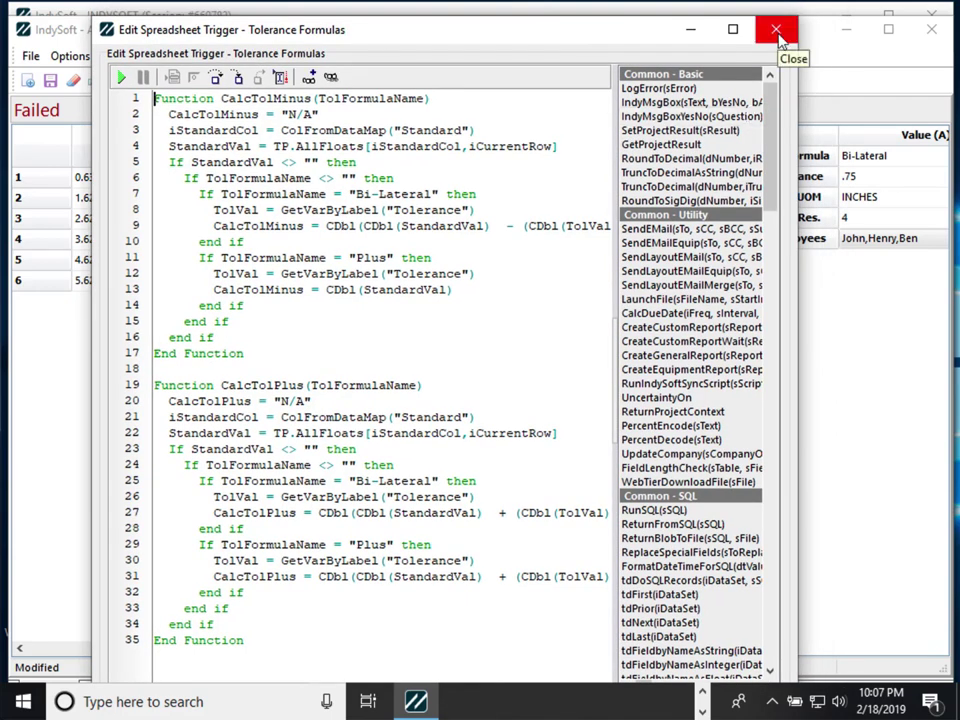
pyautogui.click(778, 36)
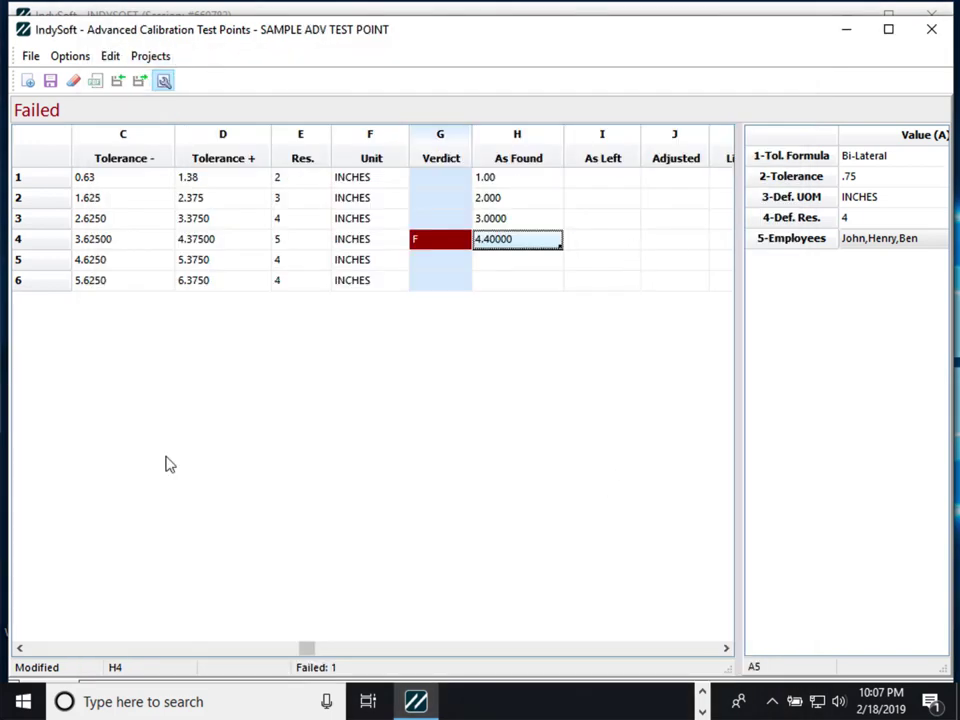
# Step: Add an advanced test point type named 17025 and maximize the test points window
pyautogui.rightClick(170, 492)
pyautogui.click(70, 56)
pyautogui.click(70, 56)
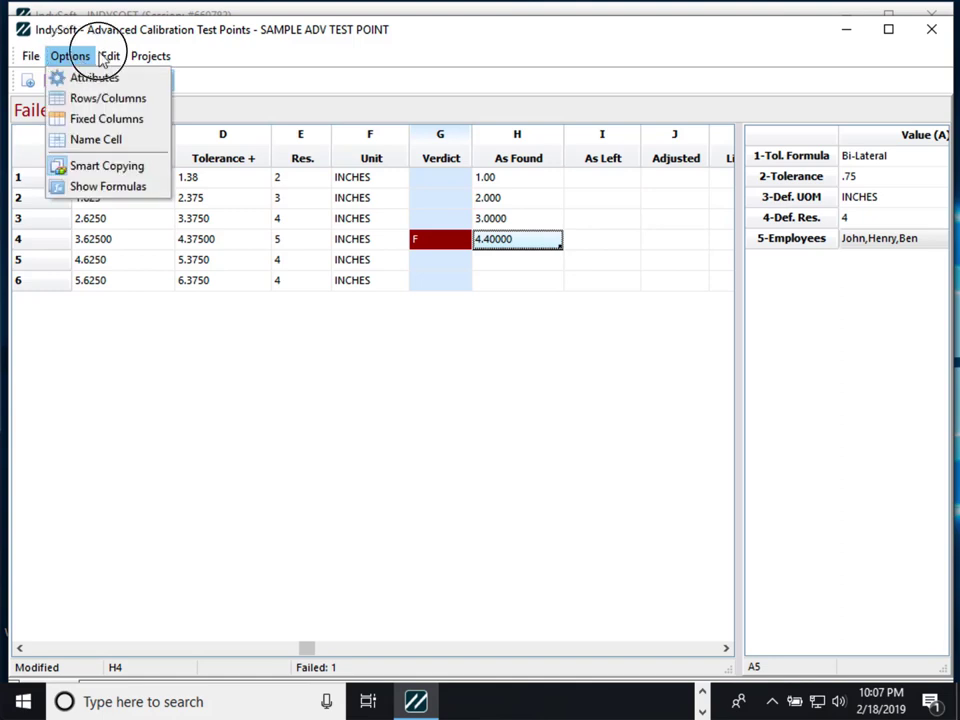
pyautogui.click(47, 78)
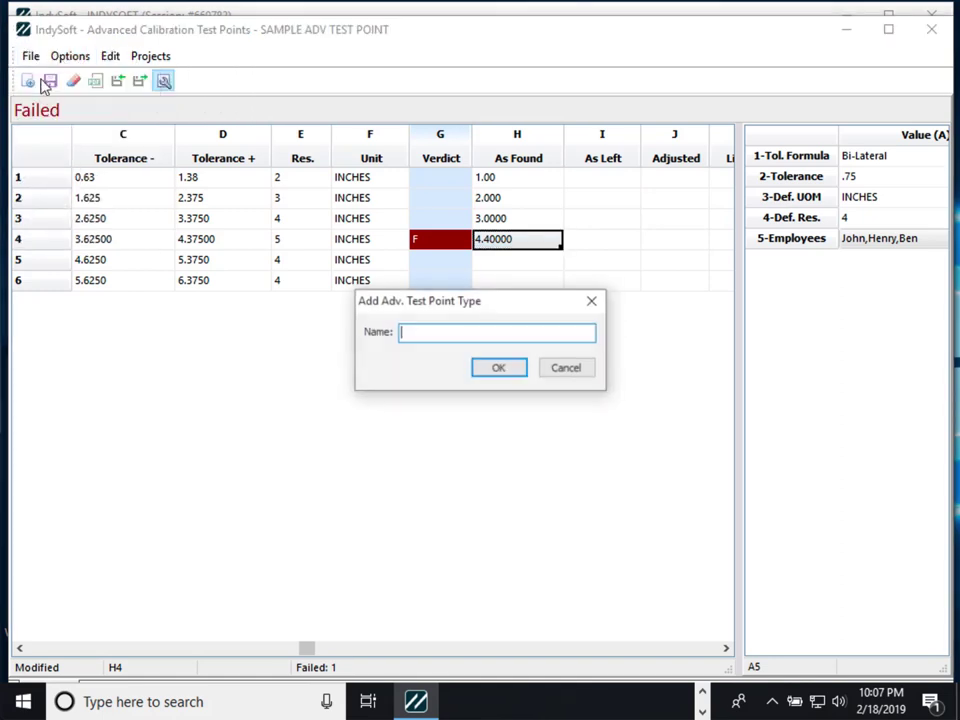
pyautogui.write('17025')
pyautogui.press('Return')
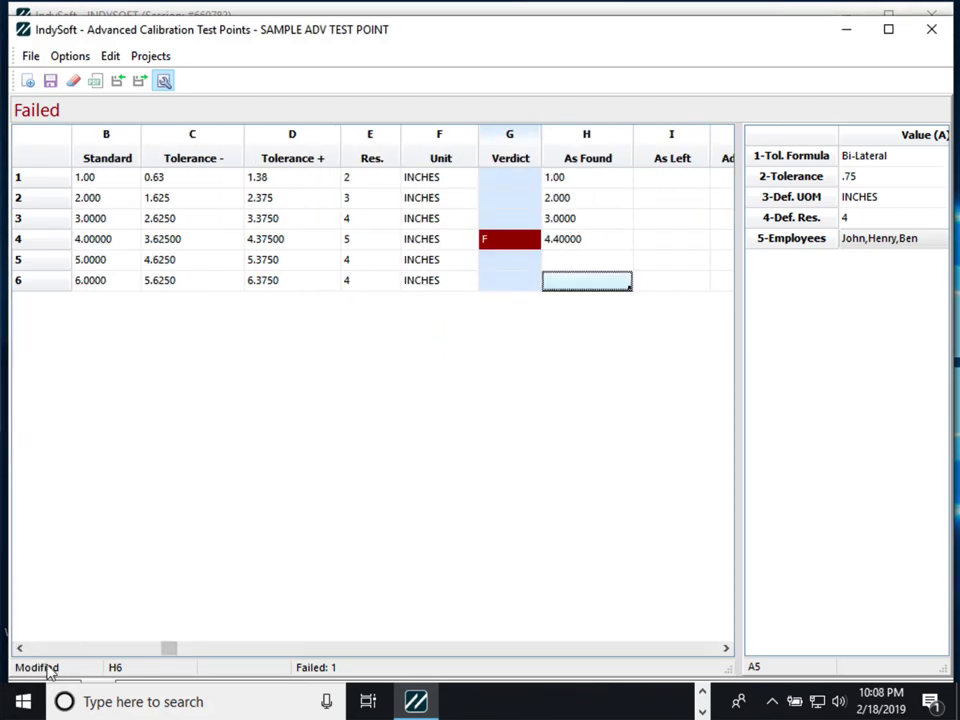
pyautogui.click(888, 29)
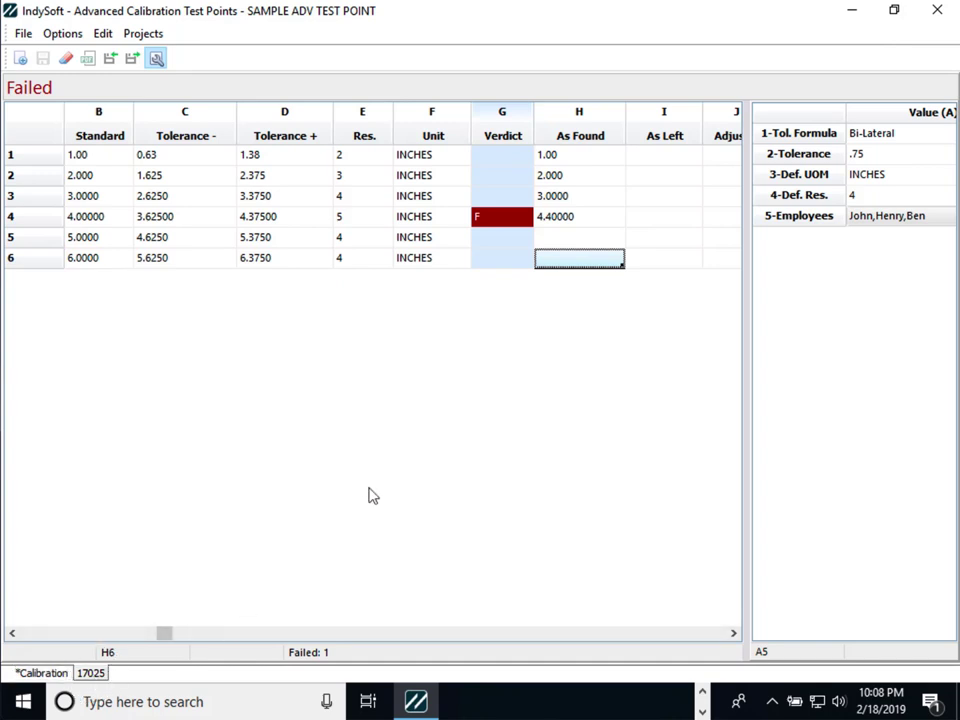
# Step: Show the current result chart, view it for the As Found readings of rows 1 to 4, and hide it again
pyautogui.click(108, 35)
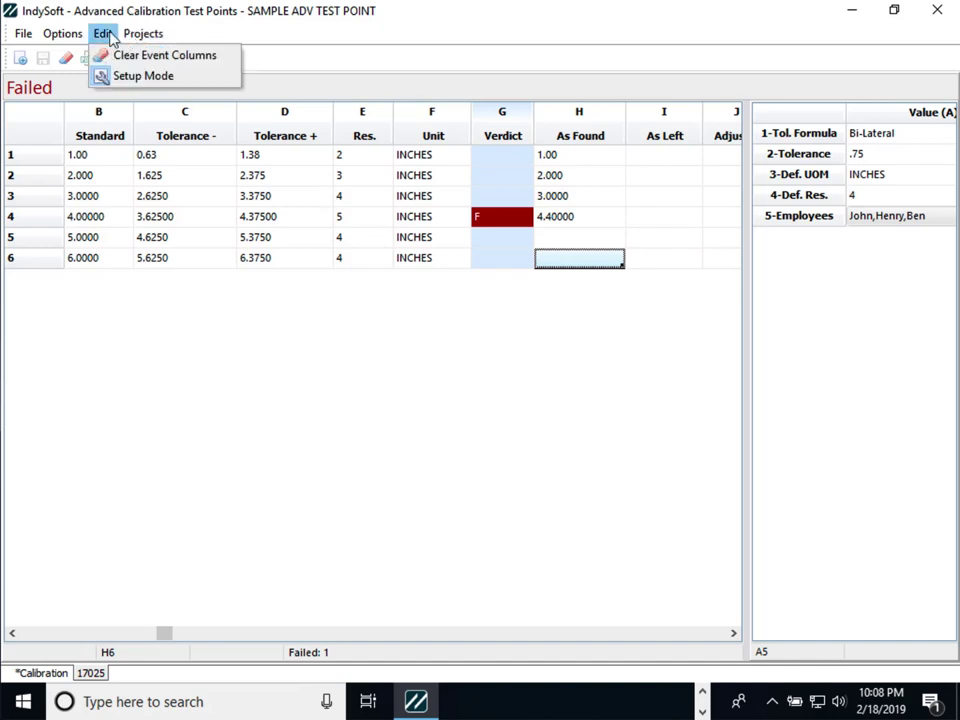
pyautogui.moveTo(150, 28)
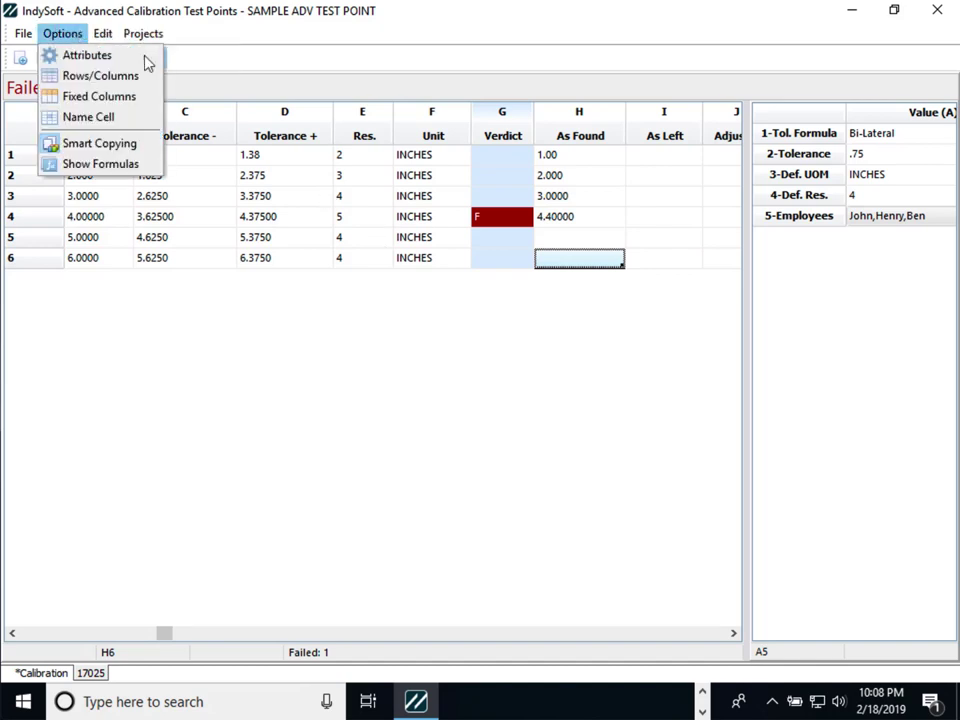
pyautogui.rightClick(329, 280)
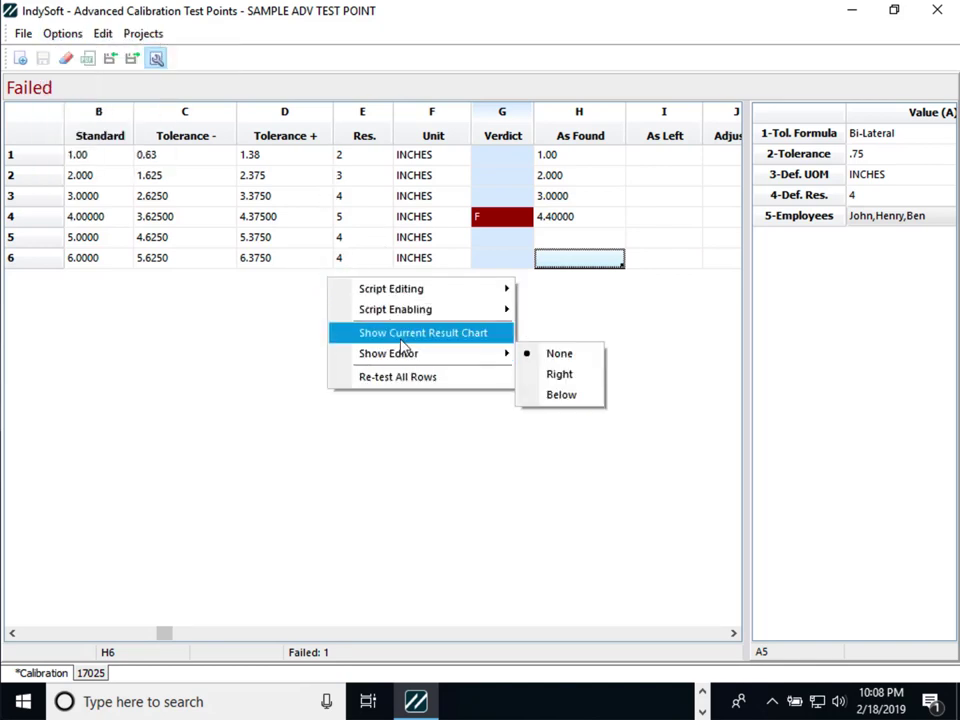
pyautogui.click(405, 336)
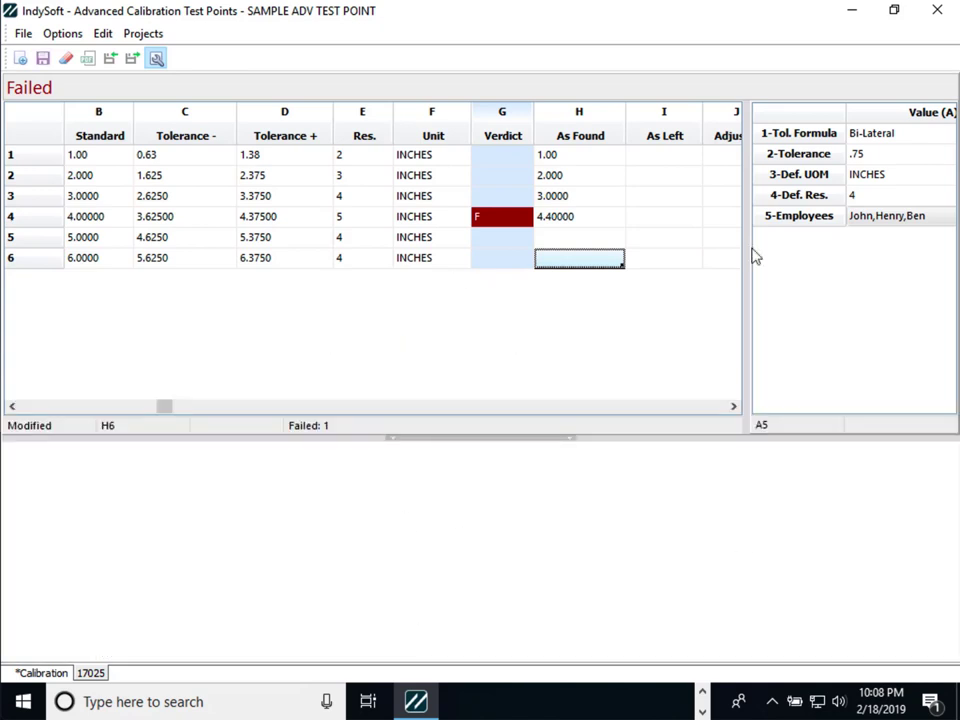
pyautogui.click(574, 160)
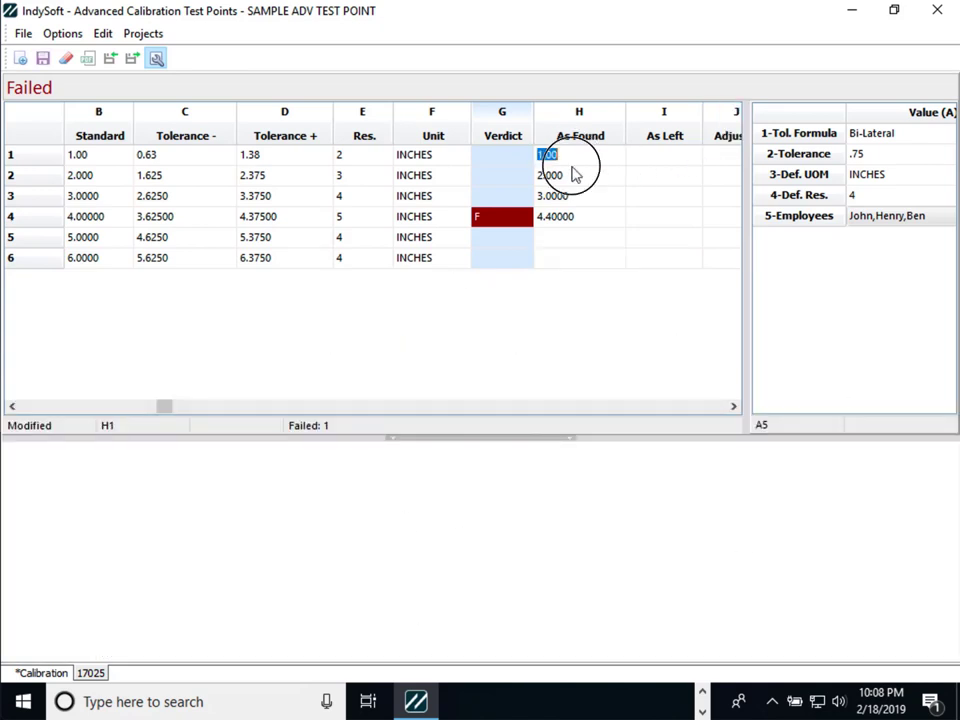
pyautogui.click(575, 177)
pyautogui.click(561, 198)
pyautogui.click(564, 214)
pyautogui.click(564, 159)
pyautogui.click(566, 200)
pyautogui.click(564, 218)
pyautogui.click(574, 234)
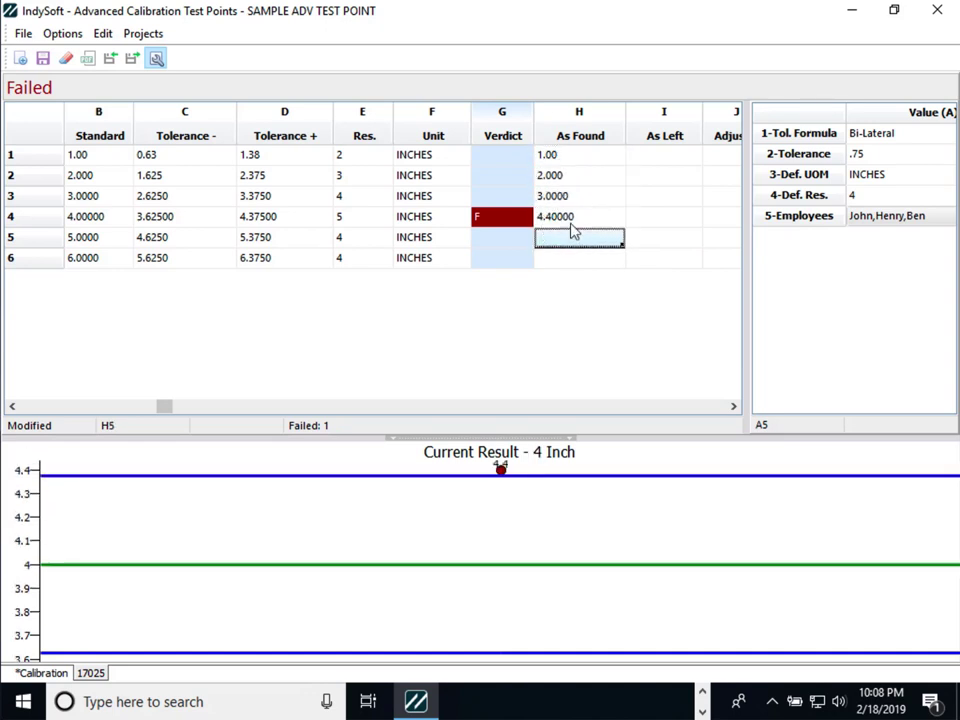
pyautogui.click(570, 217)
pyautogui.click(467, 304)
pyautogui.click(500, 356)
# Step: Show the text editor below the test point grid and place the cursor in it
pyautogui.rightClick(477, 346)
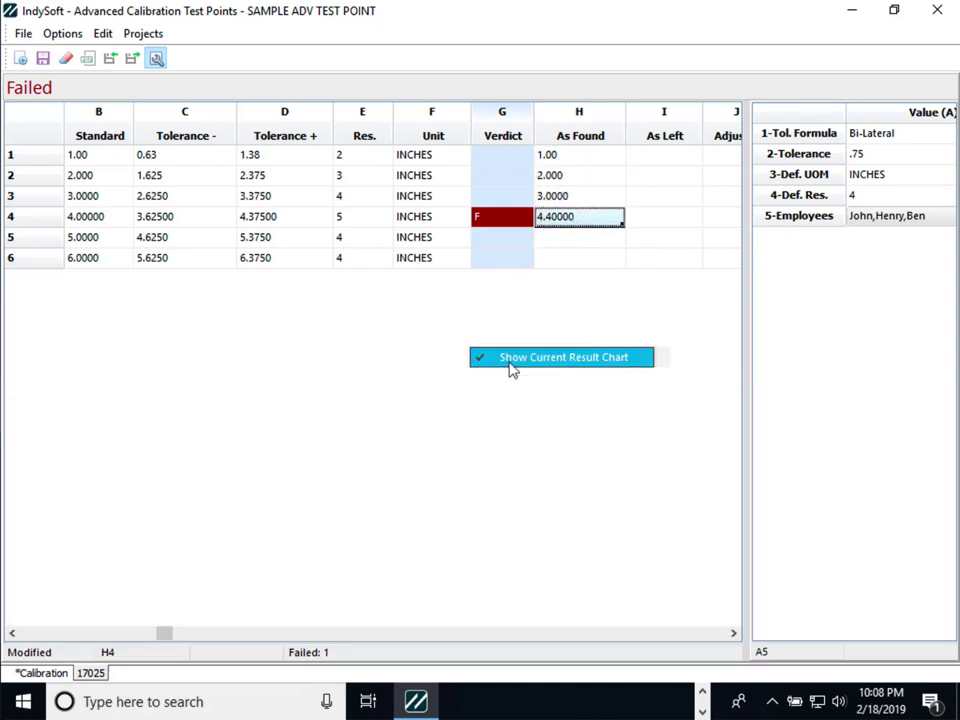
pyautogui.moveTo(521, 424)
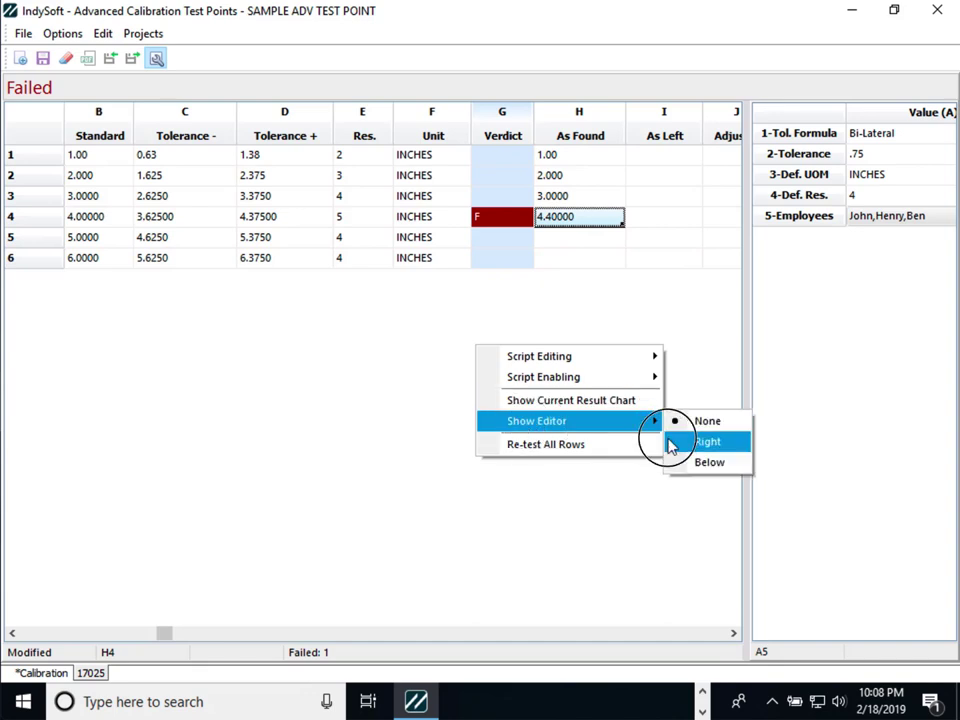
pyautogui.click(712, 463)
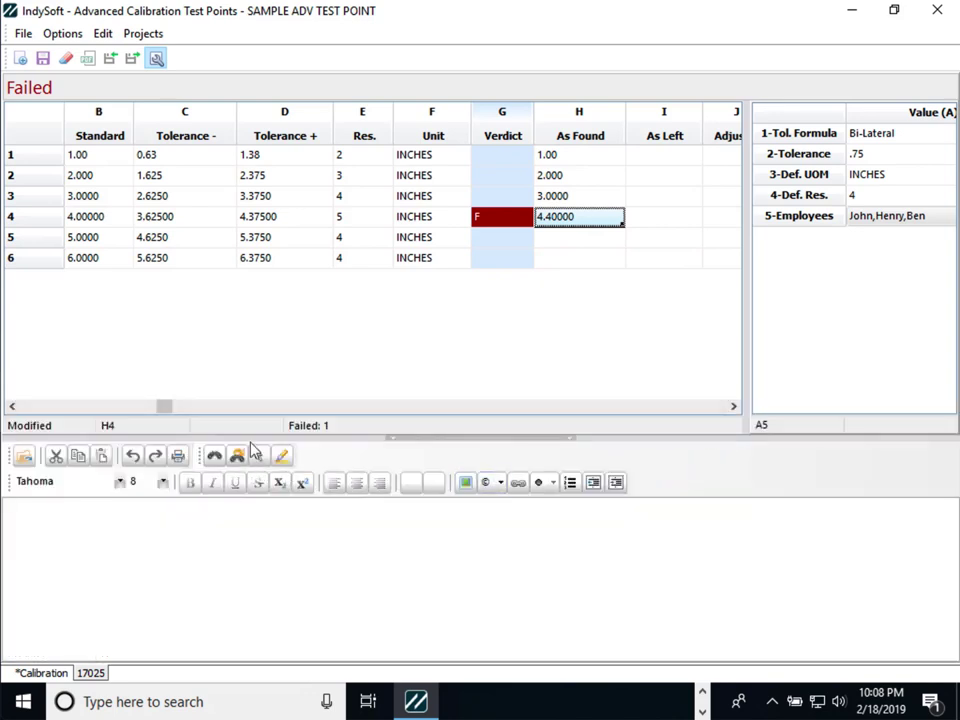
pyautogui.click(372, 532)
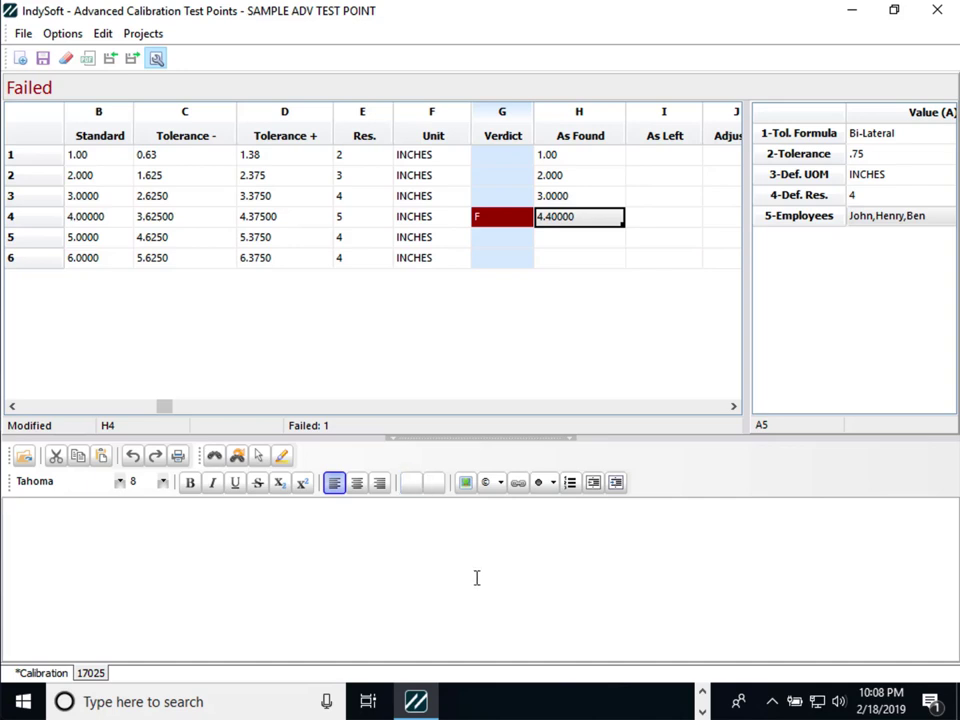
pyautogui.click(506, 587)
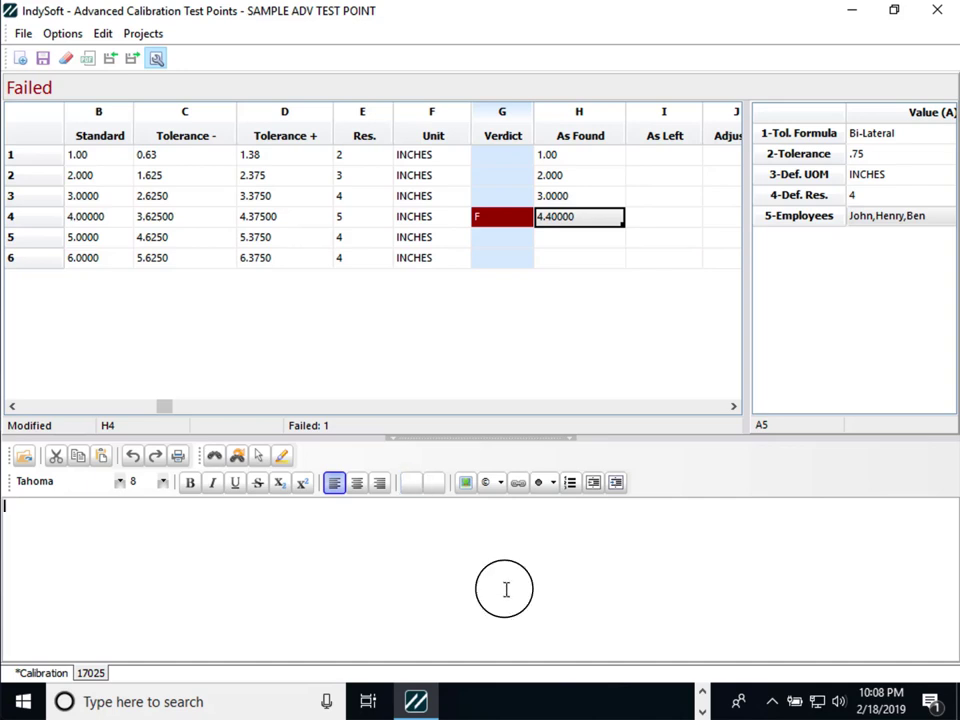
pyautogui.click(524, 540)
# Step: Switch the text editor's placement to Right and set Show Editor back to None
pyautogui.rightClick(484, 293)
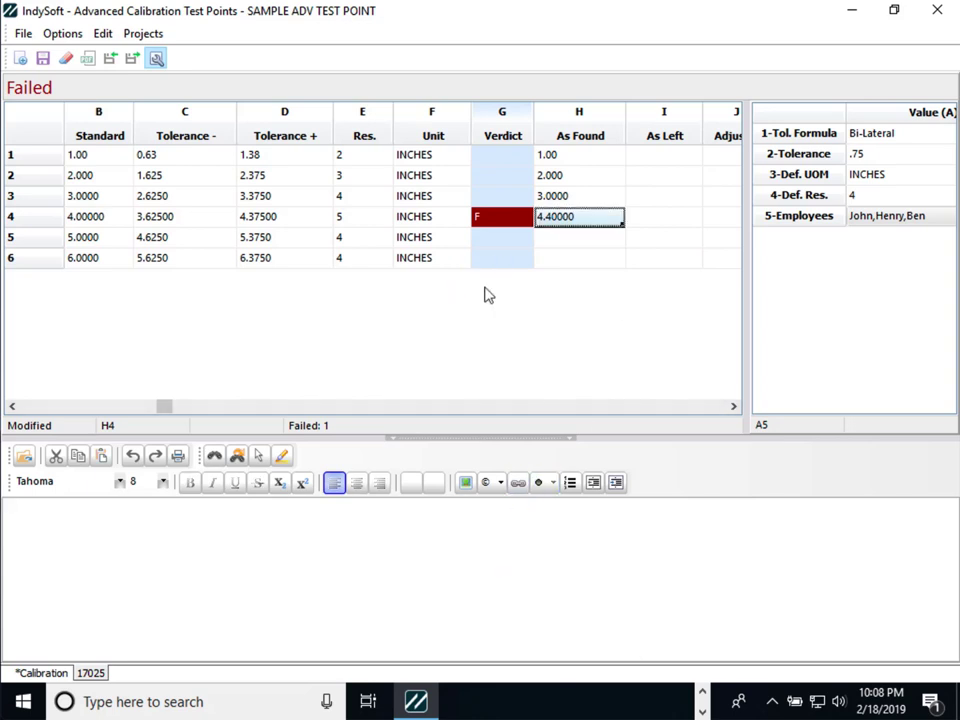
pyautogui.moveTo(636, 364)
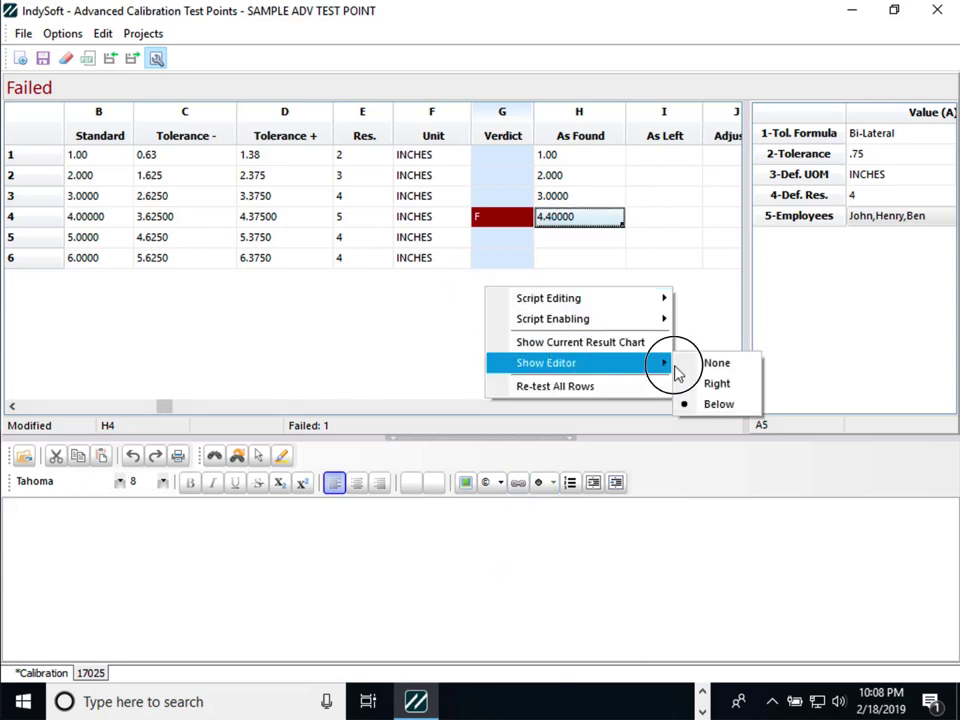
pyautogui.click(716, 384)
pyautogui.rightClick(590, 318)
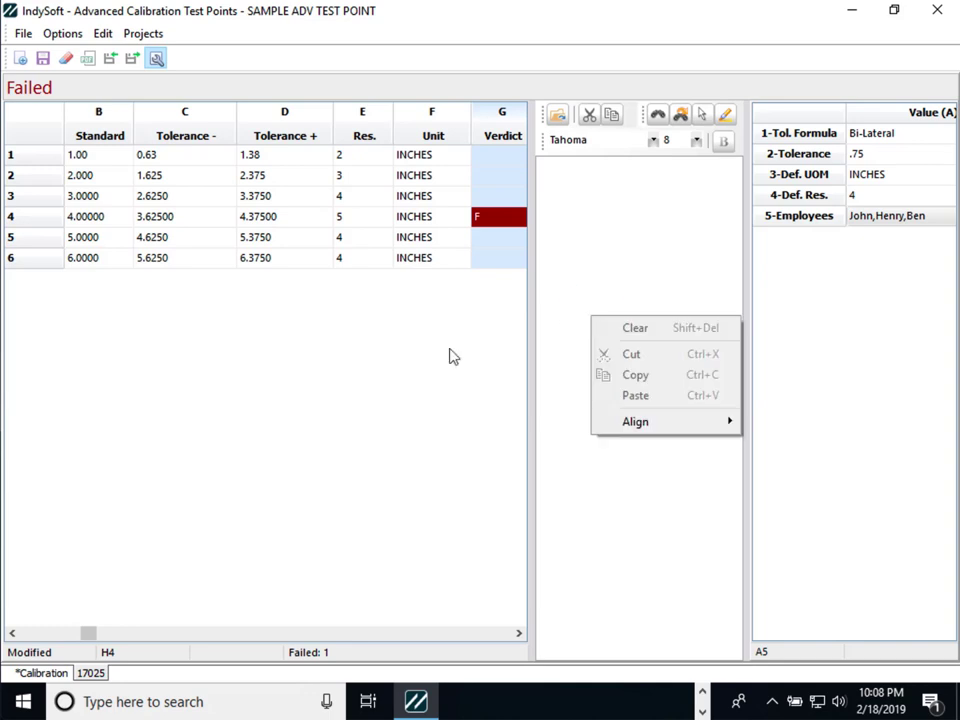
pyautogui.rightClick(391, 350)
pyautogui.moveTo(500, 425)
pyautogui.click(614, 432)
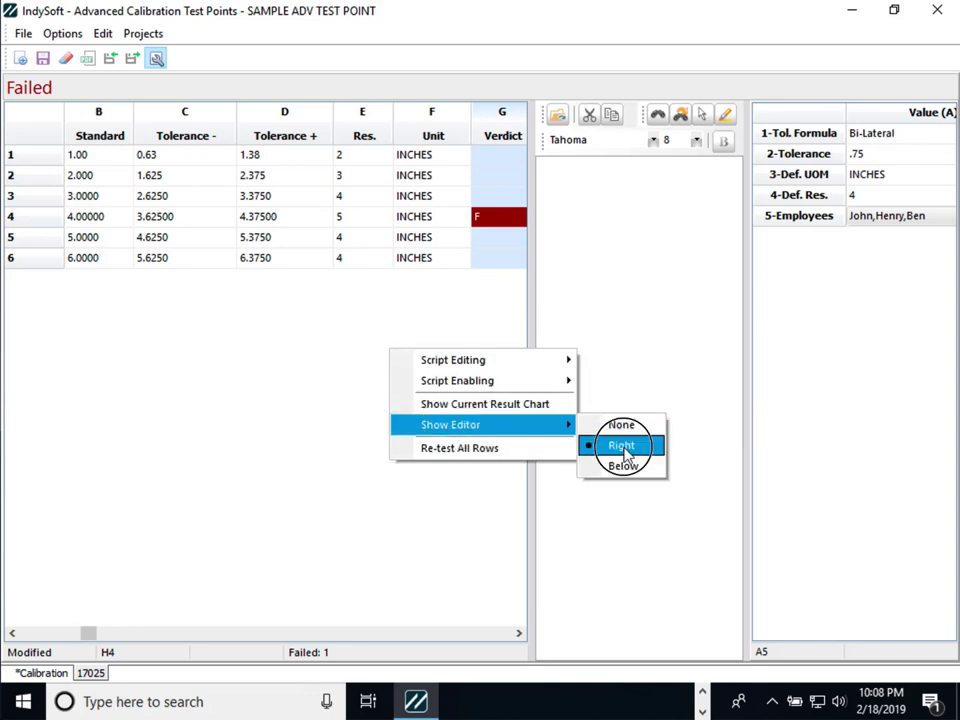
pyautogui.click(620, 427)
pyautogui.rightClick(446, 340)
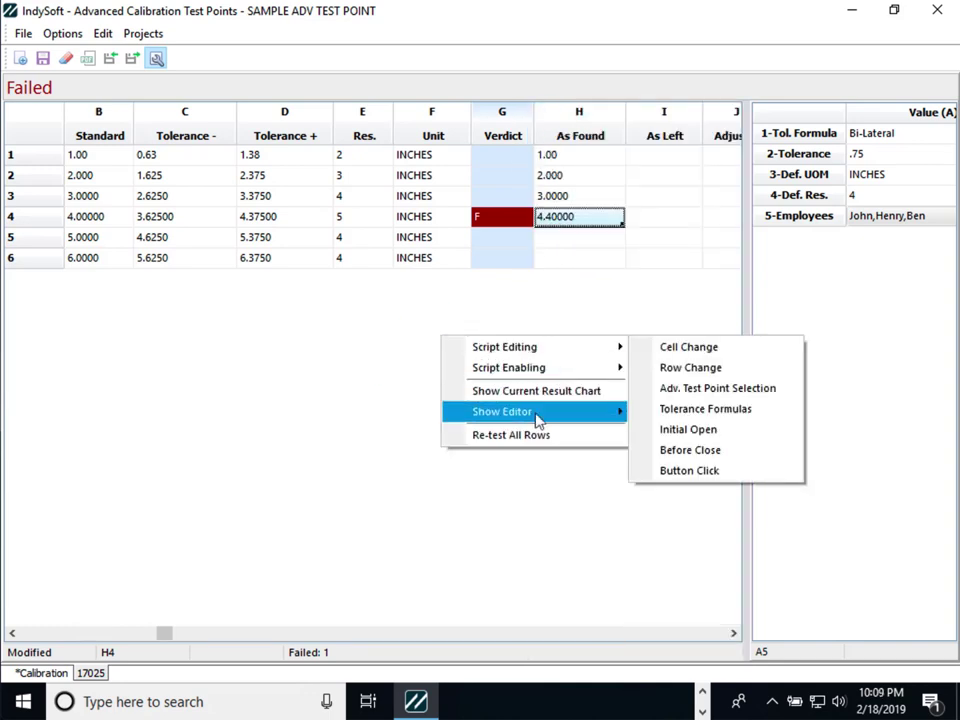
pyautogui.moveTo(557, 413)
pyautogui.click(368, 379)
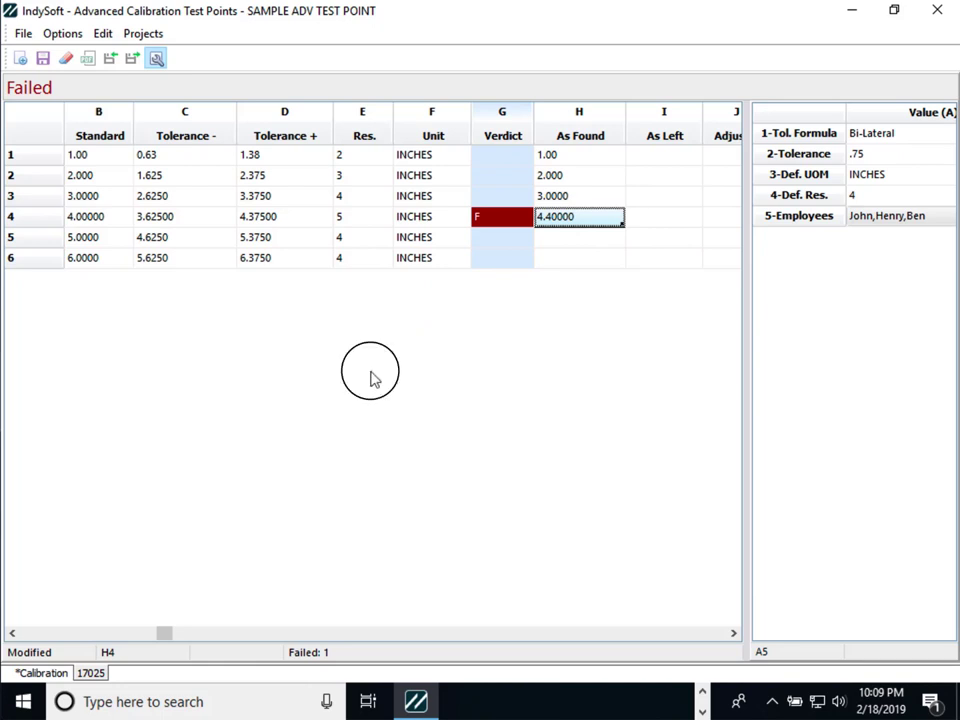
pyautogui.click(104, 36)
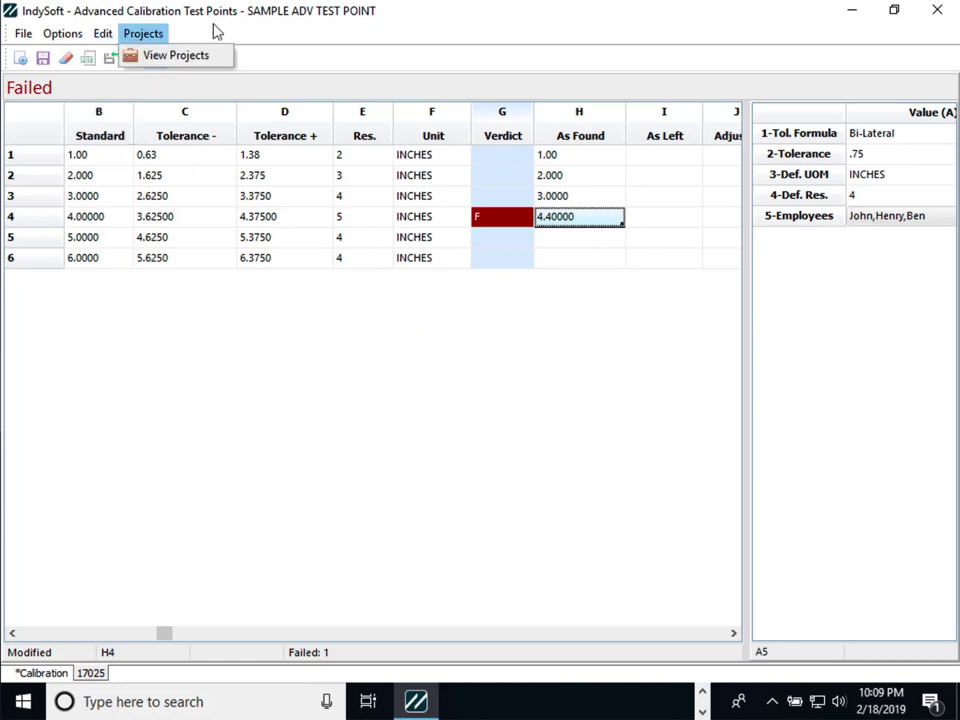
pyautogui.click(128, 34)
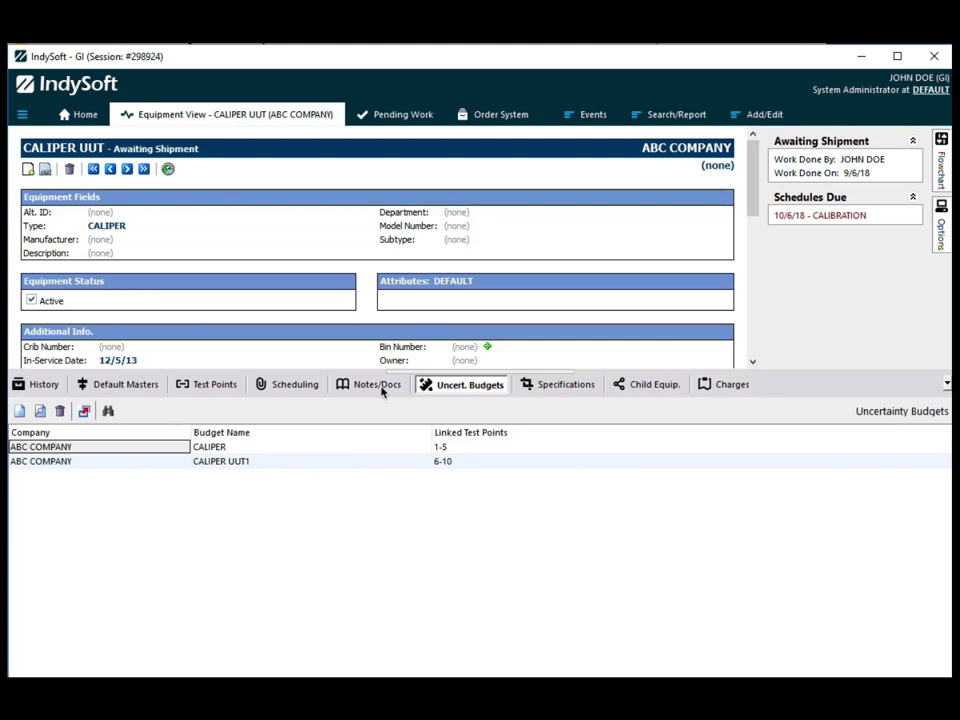
# Step: Show the specifications of the CALIPER UUT equipment and expand its ACCURACY table
pyautogui.click(562, 389)
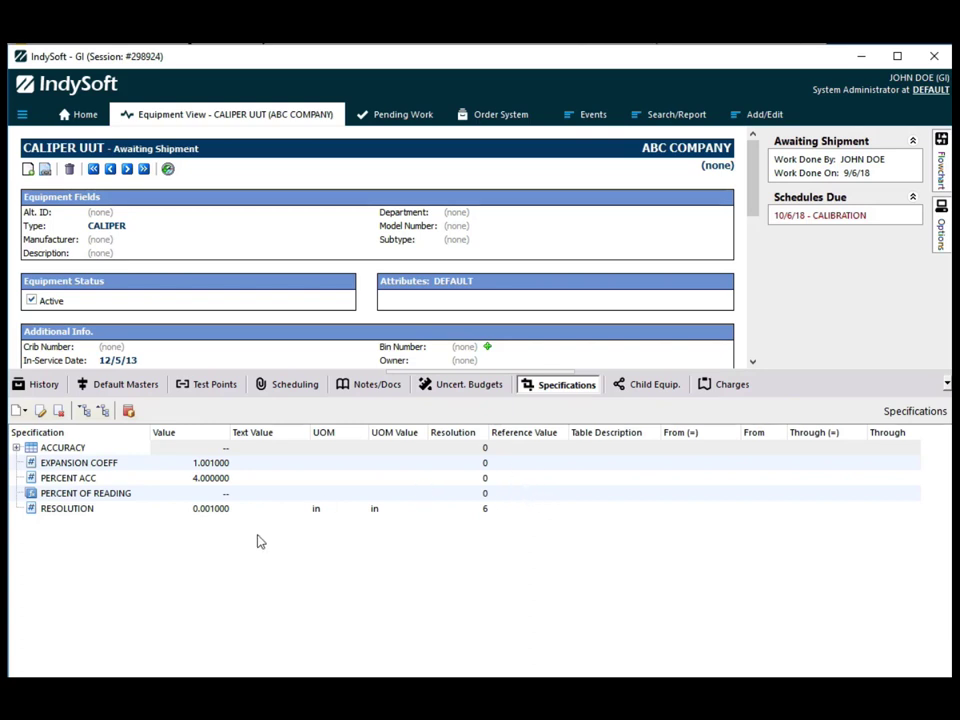
pyautogui.click(16, 450)
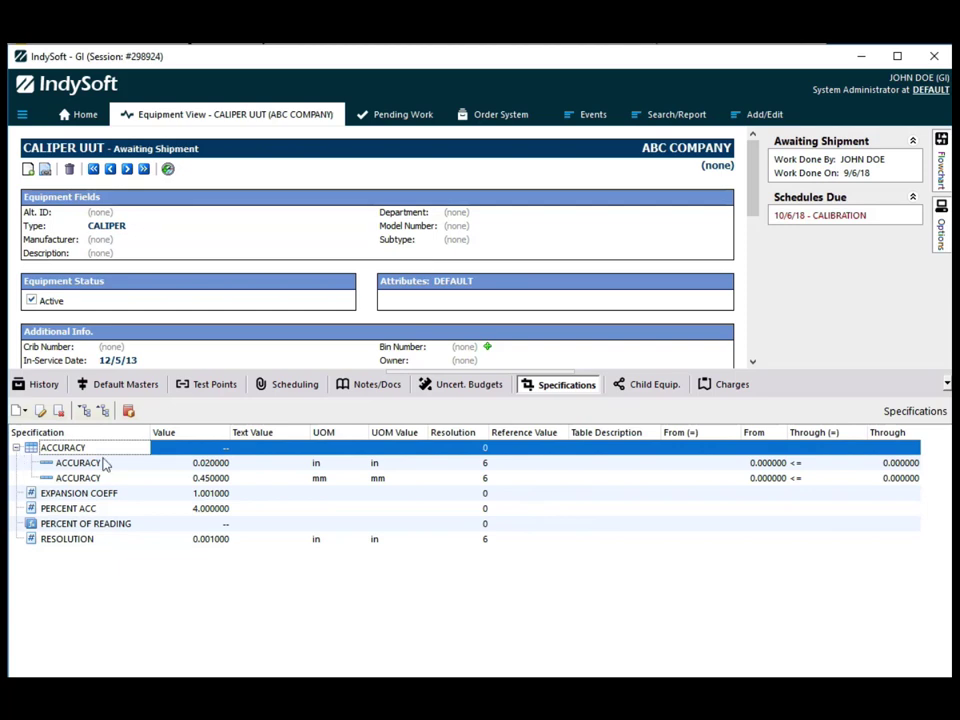
# Step: Open the DEMO GAGE equipment and examine the % READING and FLOOR items under the first FREQUENCY entry of AC VOLTAGE
pyautogui.click(68, 150)
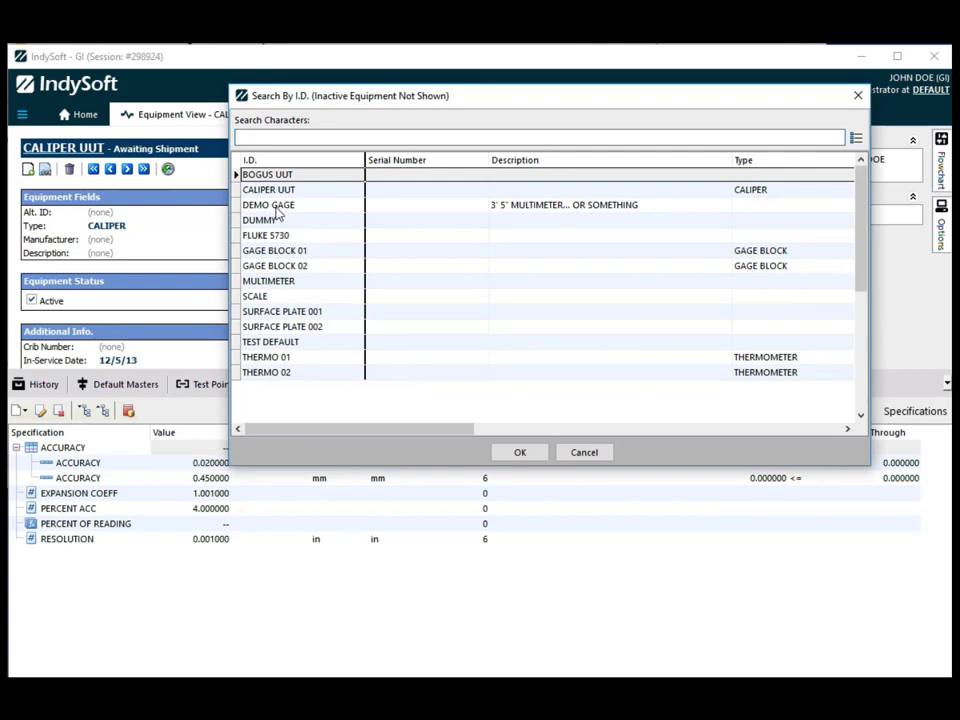
pyautogui.doubleClick(276, 207)
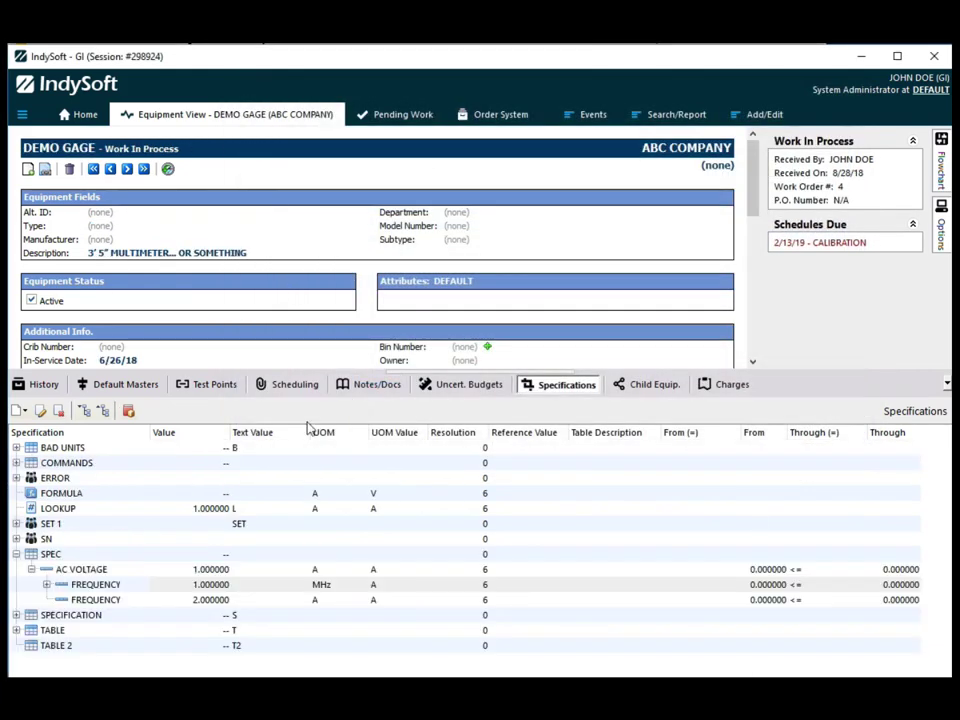
pyautogui.click(46, 584)
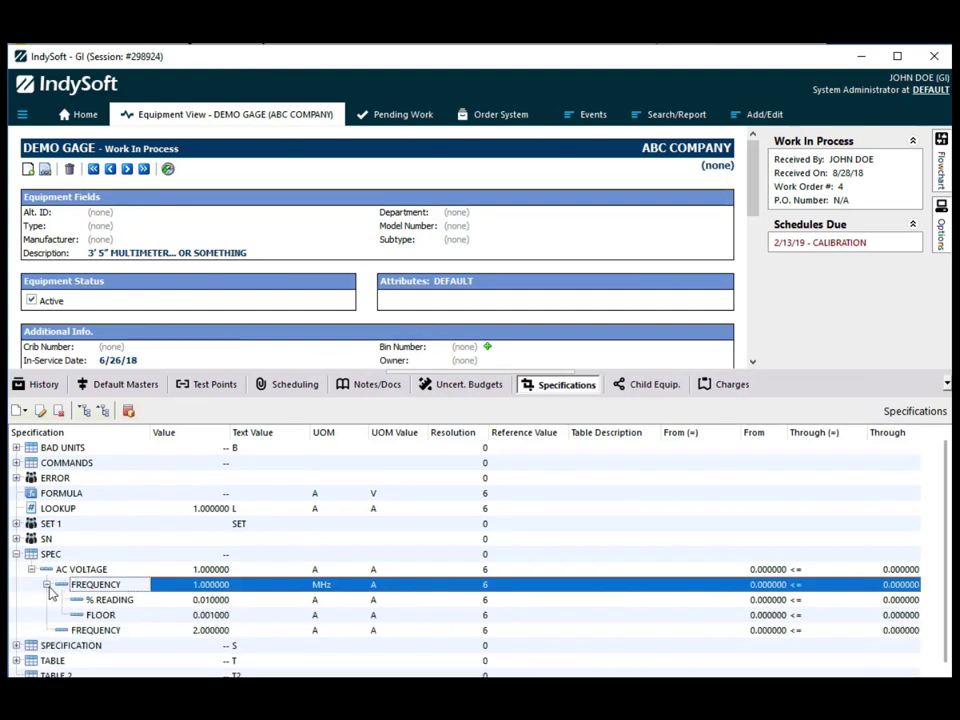
pyautogui.click(118, 604)
pyautogui.click(118, 616)
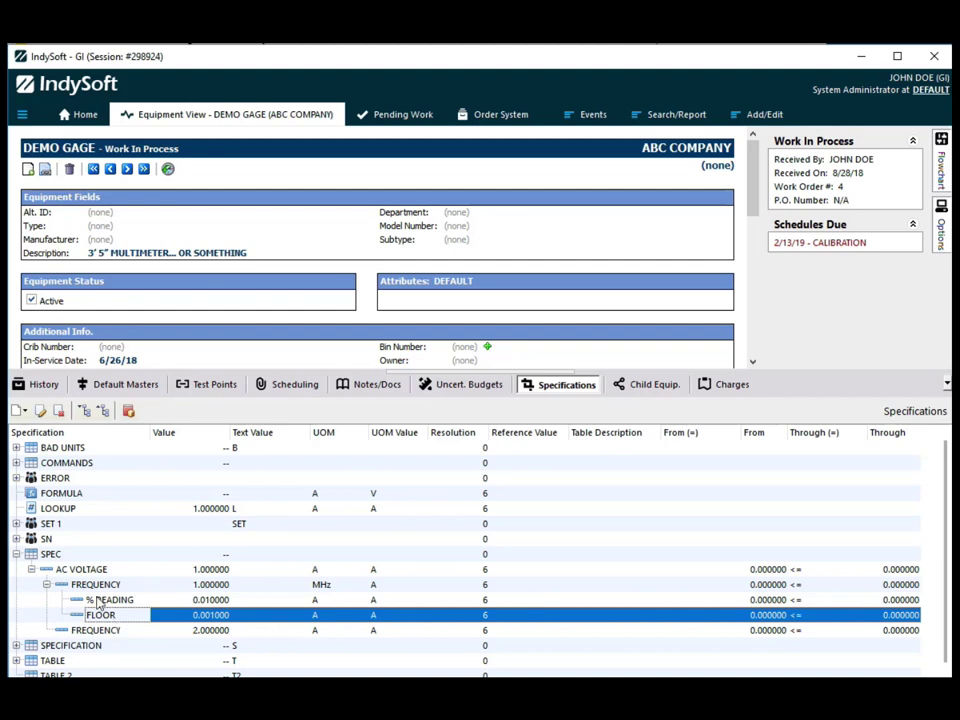
# Step: View the settings of the FORMULA and LOOKUP specifications, closing each without changes
pyautogui.doubleClick(64, 494)
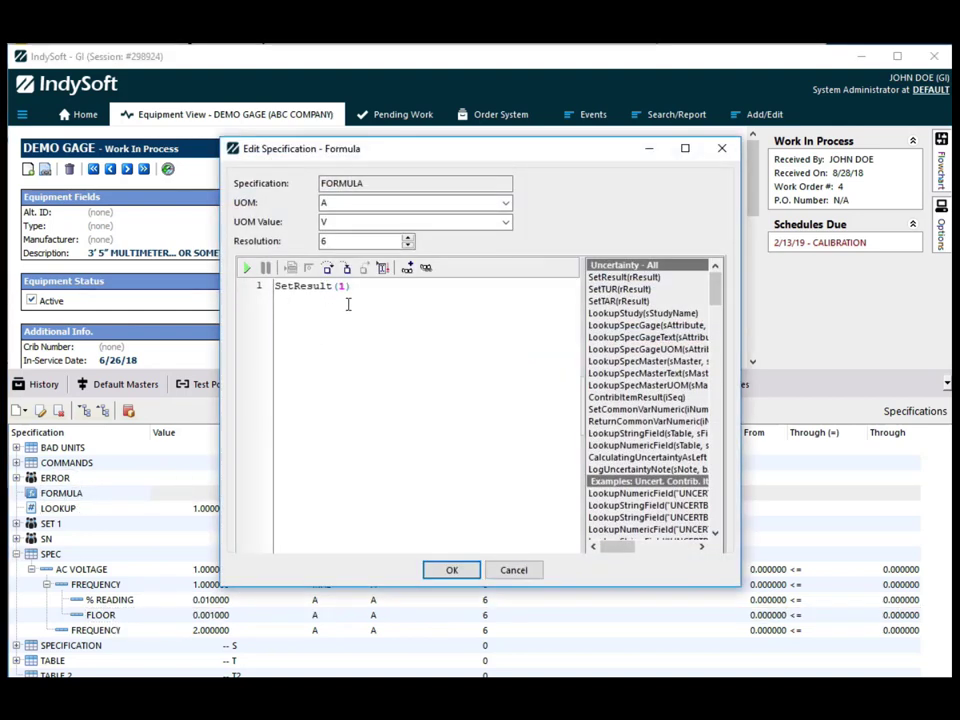
pyautogui.click(513, 572)
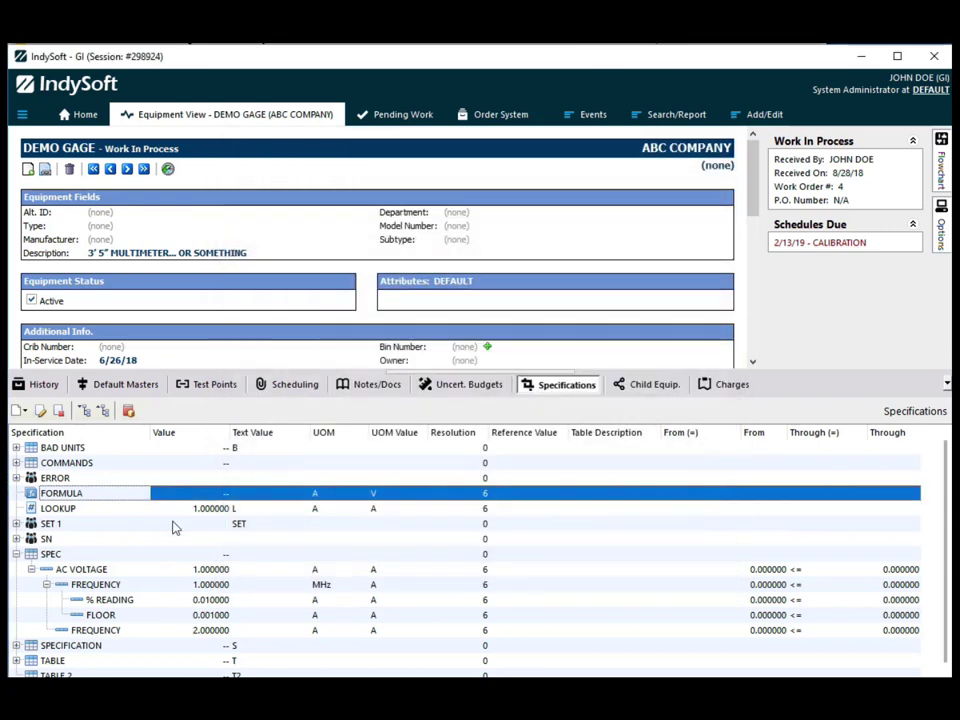
pyautogui.doubleClick(56, 509)
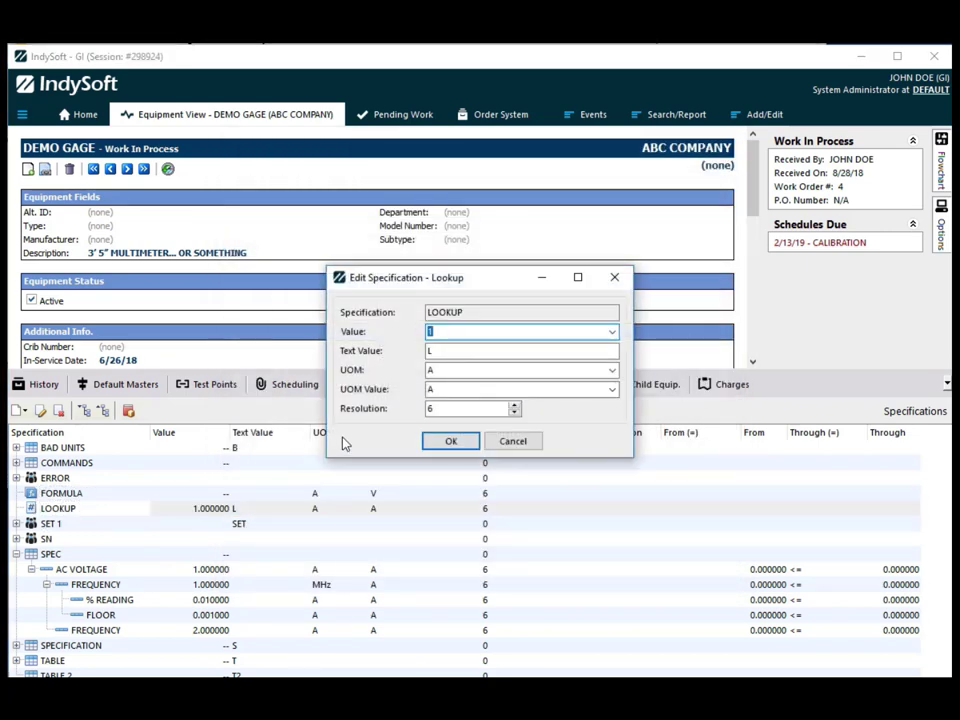
pyautogui.click(522, 447)
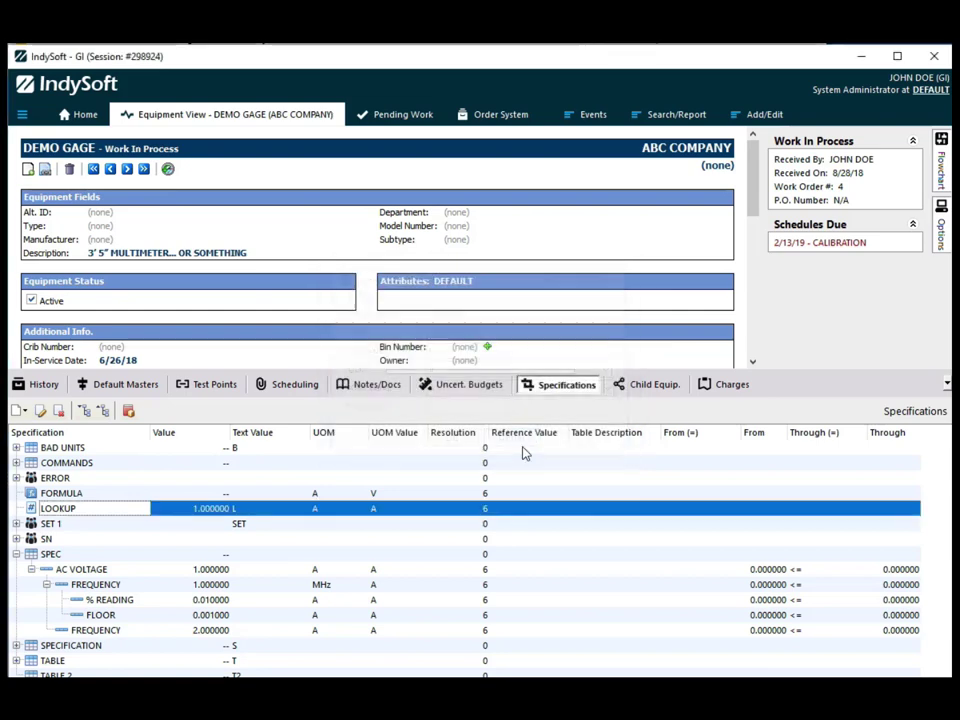
# Step: Expand the SET 1 and SN specification sets to view their items, and collapse both again
pyautogui.click(16, 523)
pyautogui.click(16, 553)
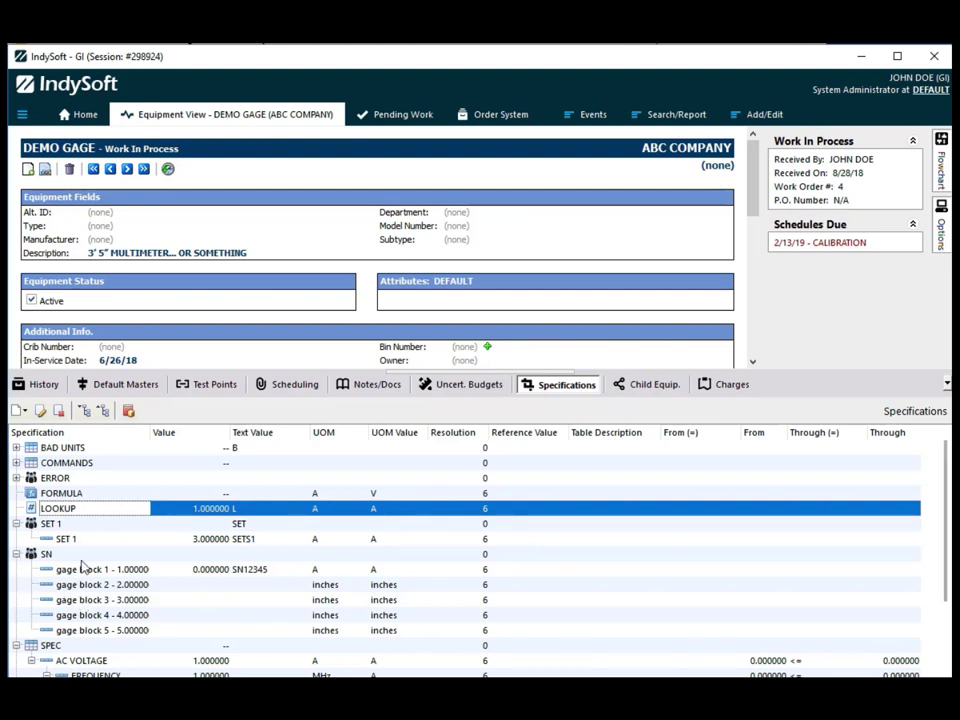
pyautogui.click(16, 554)
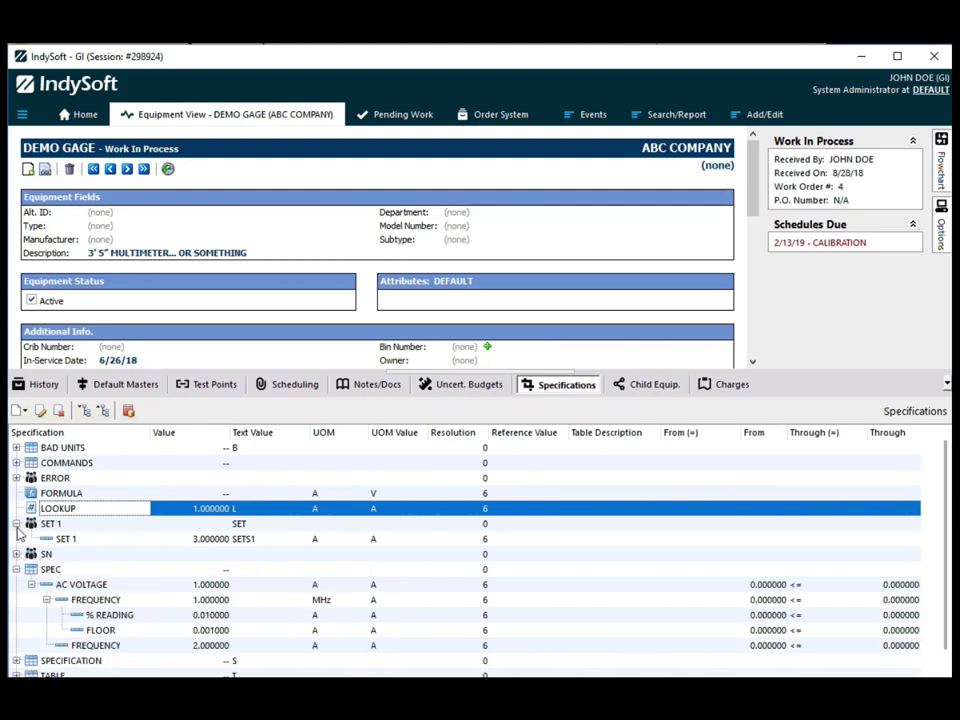
pyautogui.click(16, 523)
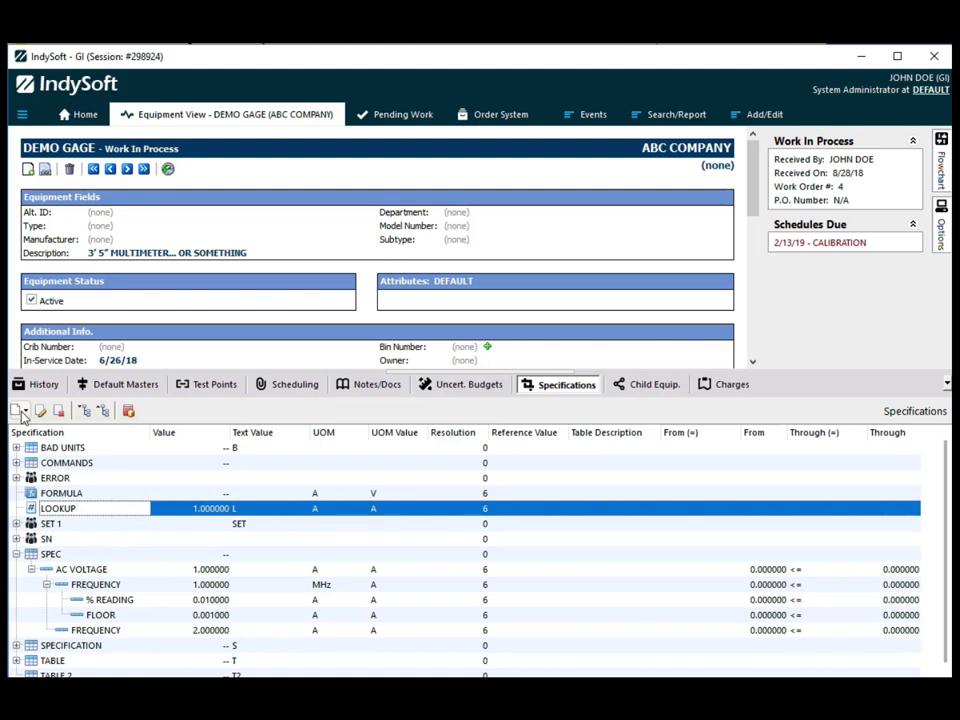
# Step: Go back to the CALIPER UUT equipment record
pyautogui.click(63, 150)
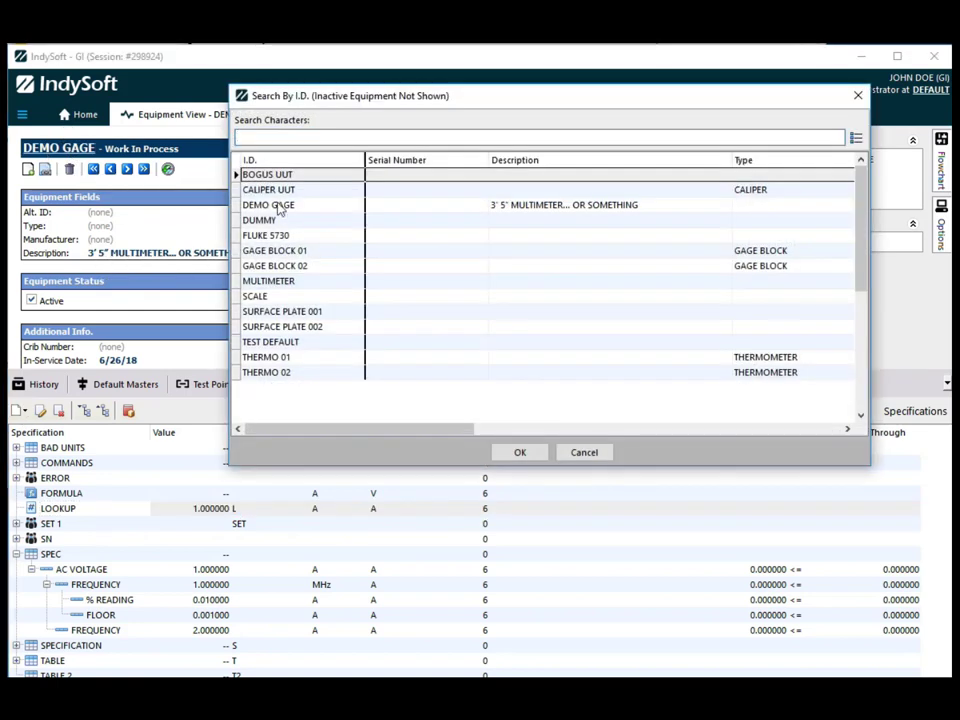
pyautogui.doubleClick(277, 194)
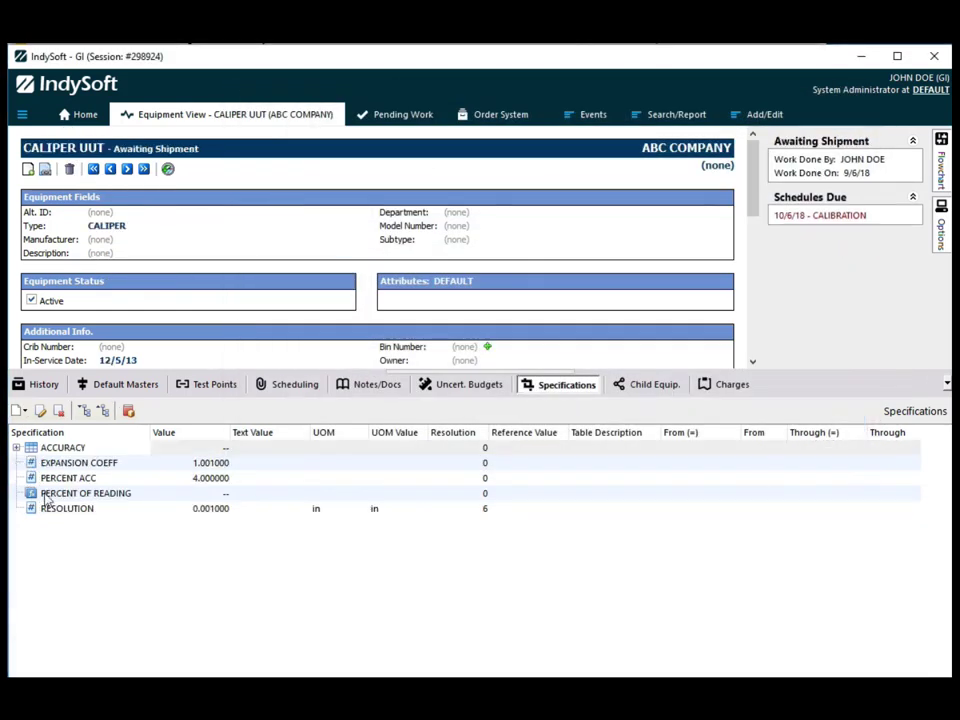
pyautogui.click(19, 410)
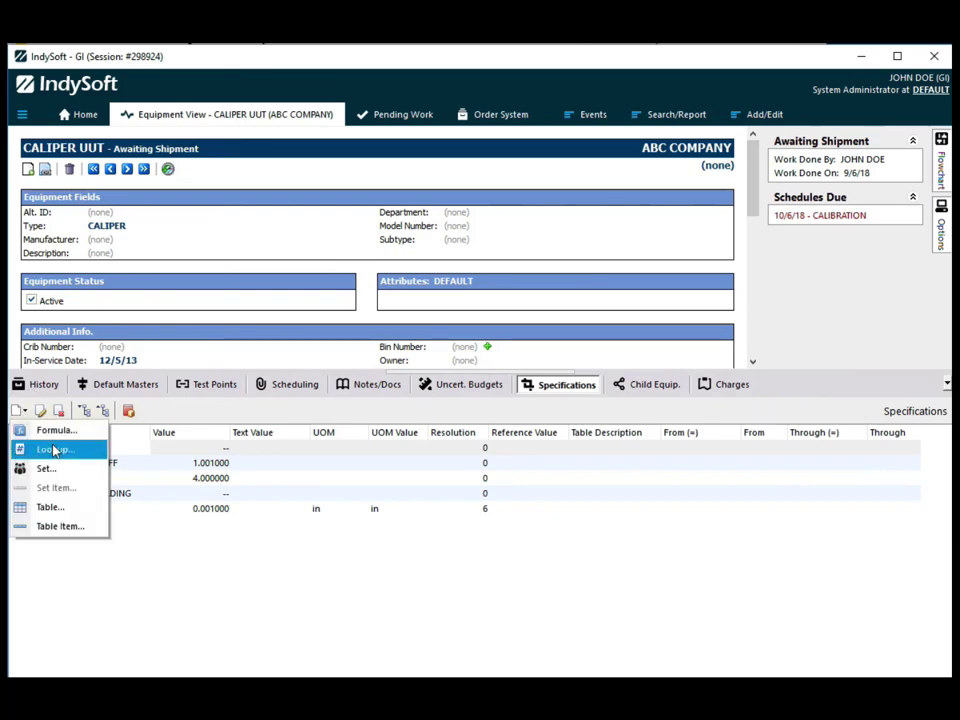
pyautogui.click(54, 450)
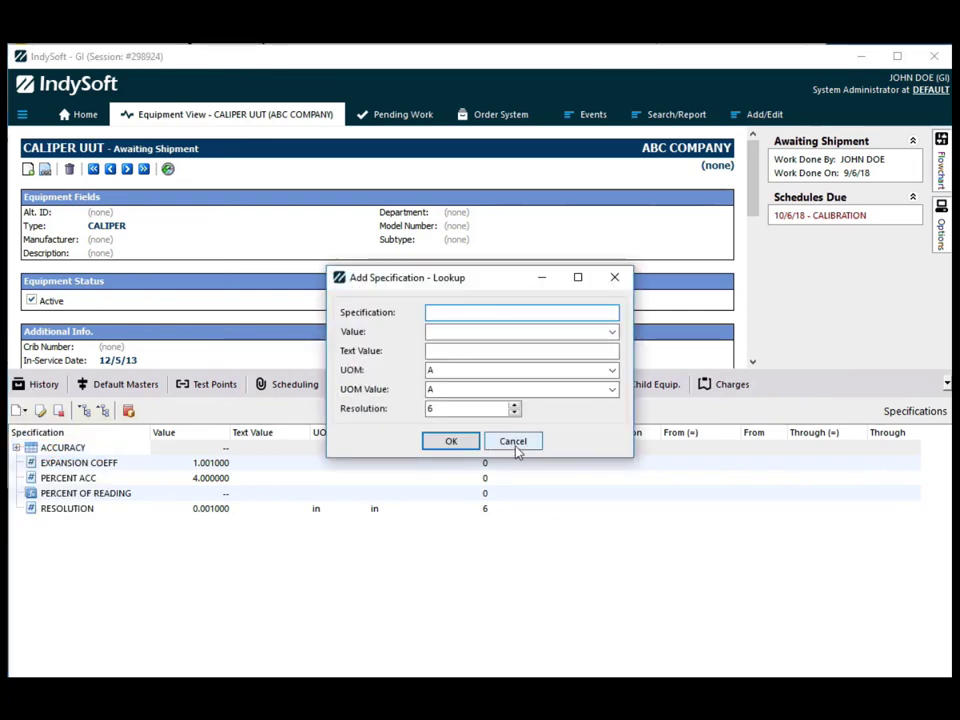
pyautogui.write('LOOKUP')
pyautogui.click(470, 331)
pyautogui.write('1')
pyautogui.click(512, 442)
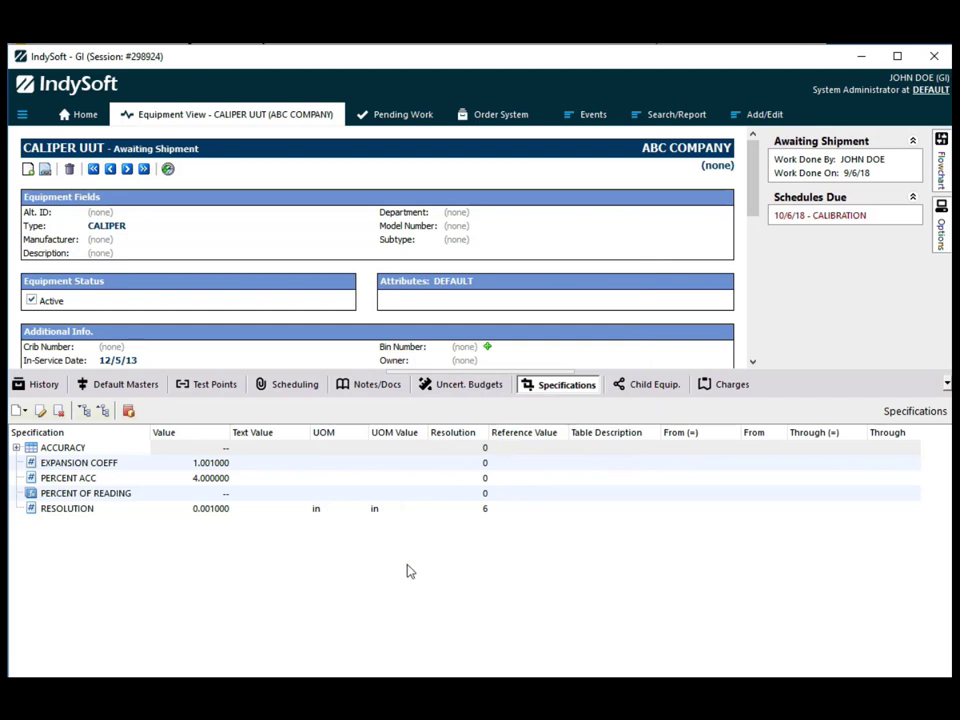
# Step: Add a table specification named TABLE to CALIPER UUT
pyautogui.click(20, 411)
pyautogui.click(58, 506)
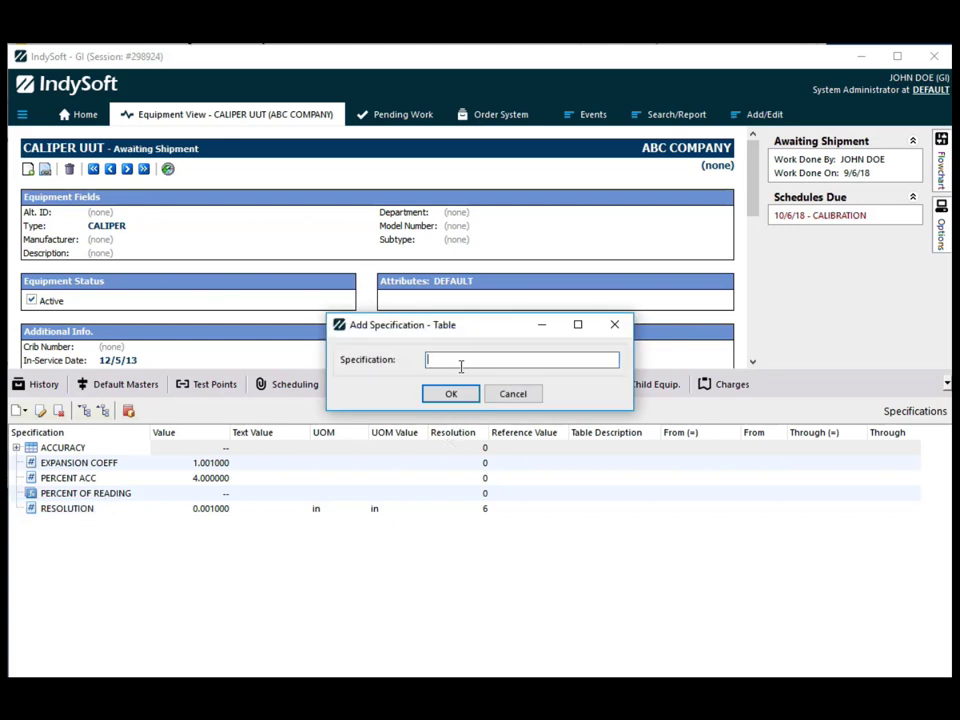
pyautogui.write('TABLE')
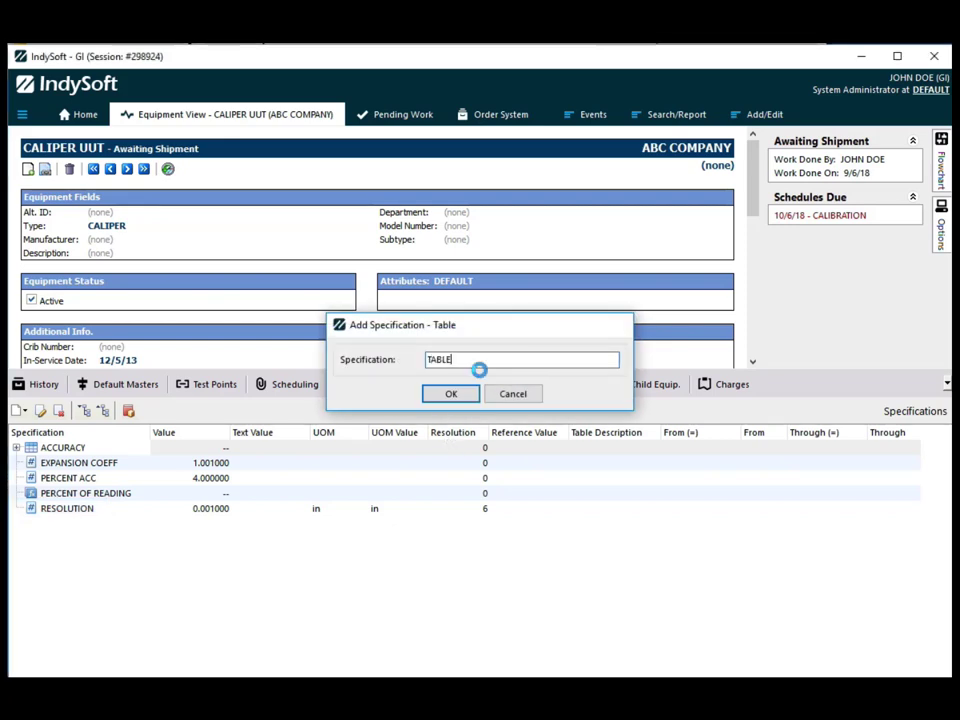
pyautogui.press('Return')
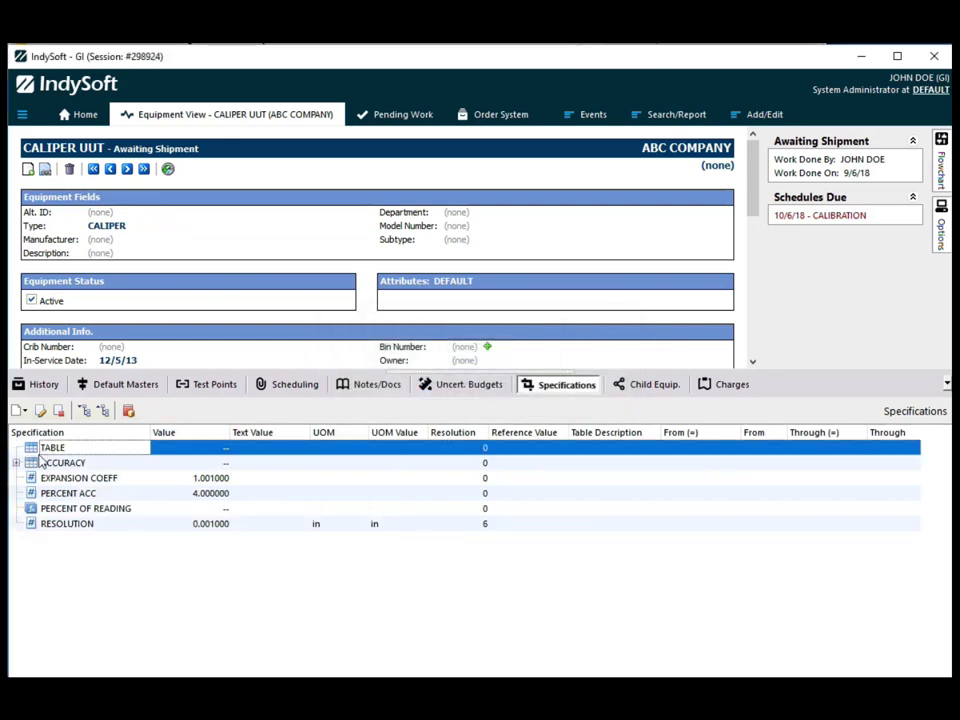
# Step: Add a lookup specification named LOOKUP with the value 1 and no text value
pyautogui.click(20, 410)
pyautogui.click(53, 450)
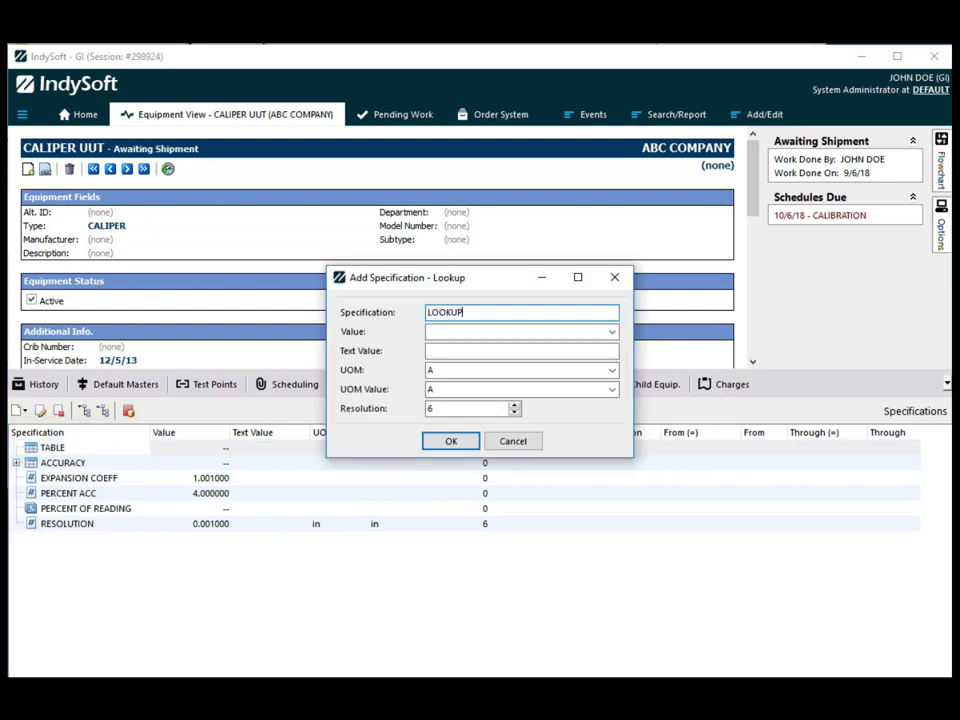
pyautogui.click(510, 330)
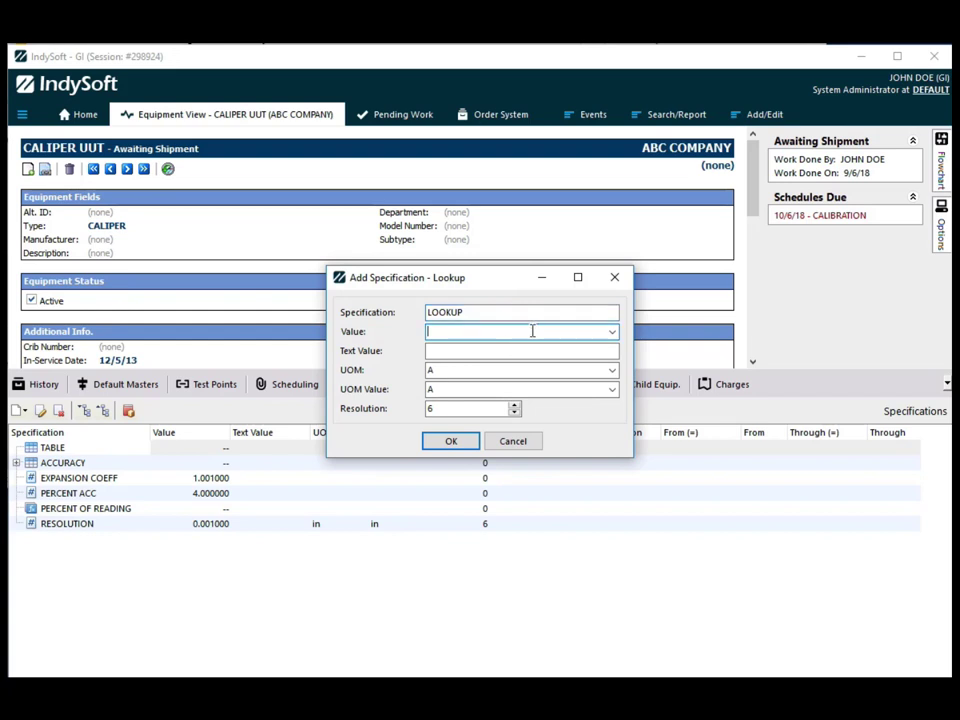
pyautogui.click(471, 350)
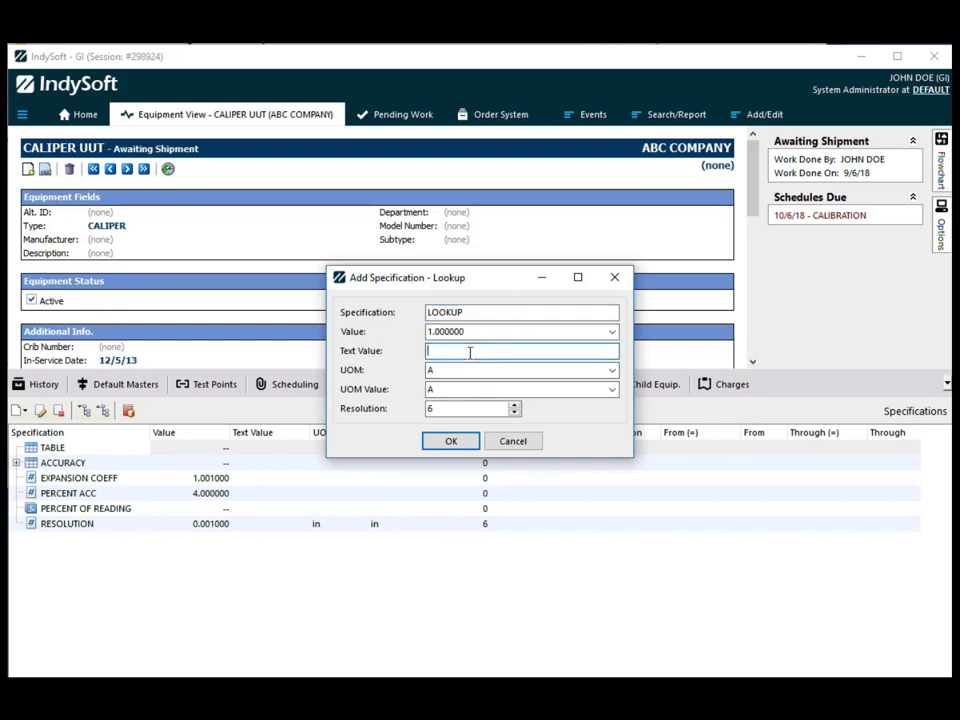
pyautogui.click(451, 441)
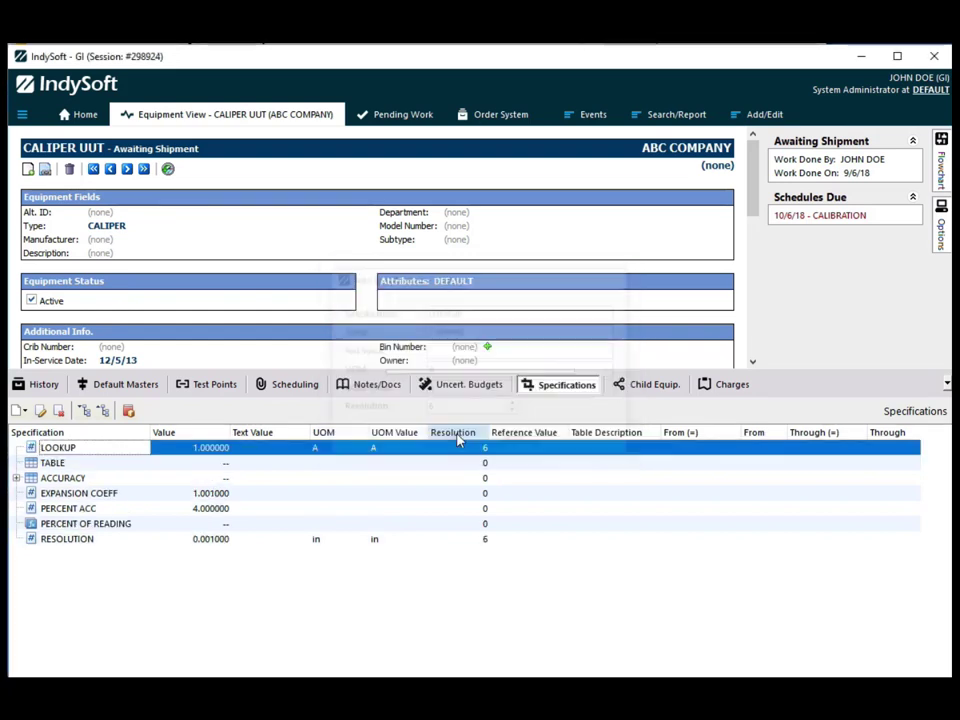
# Step: Start a table item named TABLE under the TABLE specification, with the value 1 and the text value TABLE VALUE
pyautogui.click(82, 466)
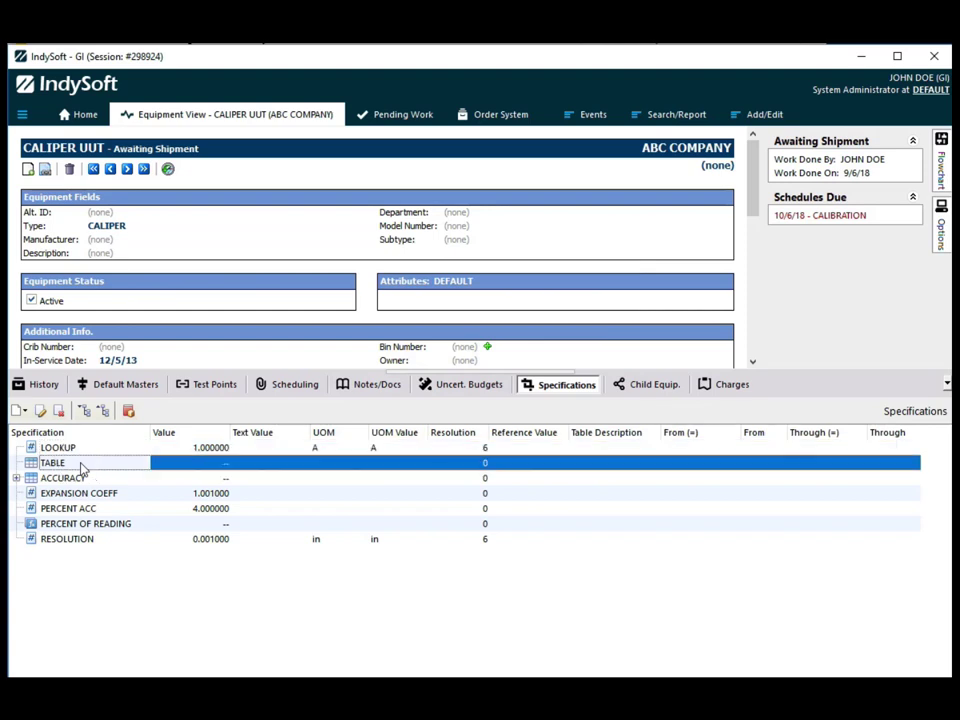
pyautogui.click(22, 410)
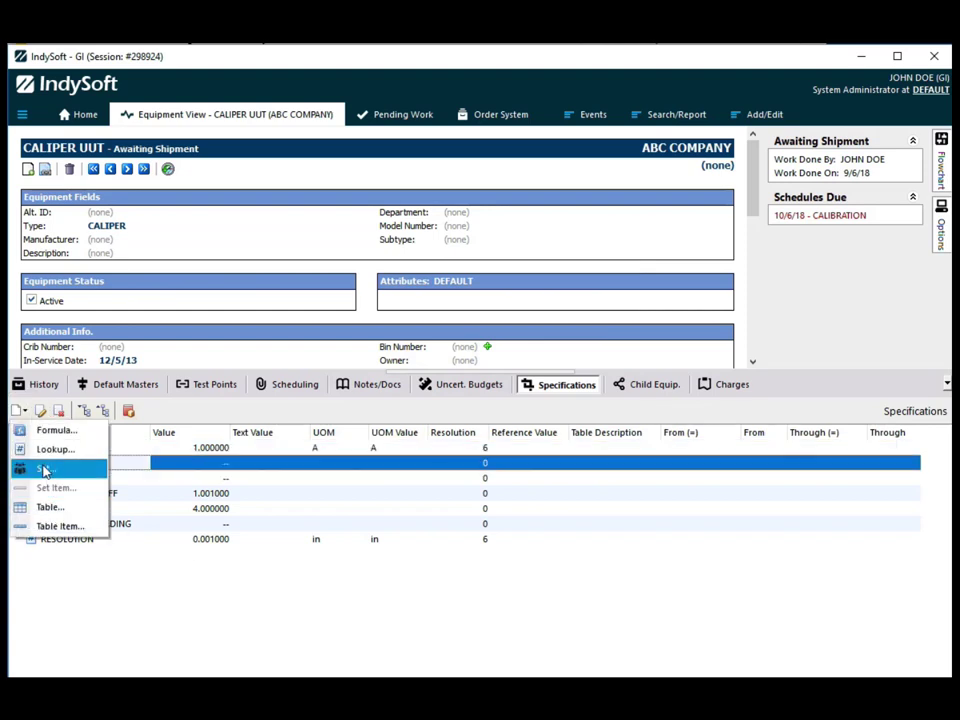
pyautogui.click(90, 613)
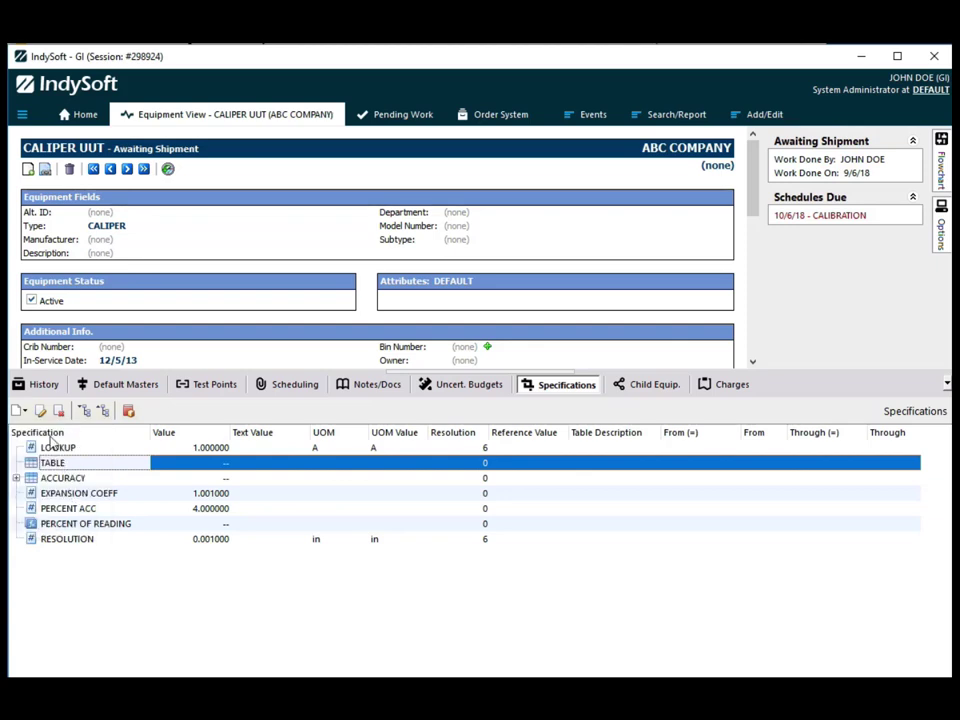
pyautogui.click(22, 410)
pyautogui.click(58, 525)
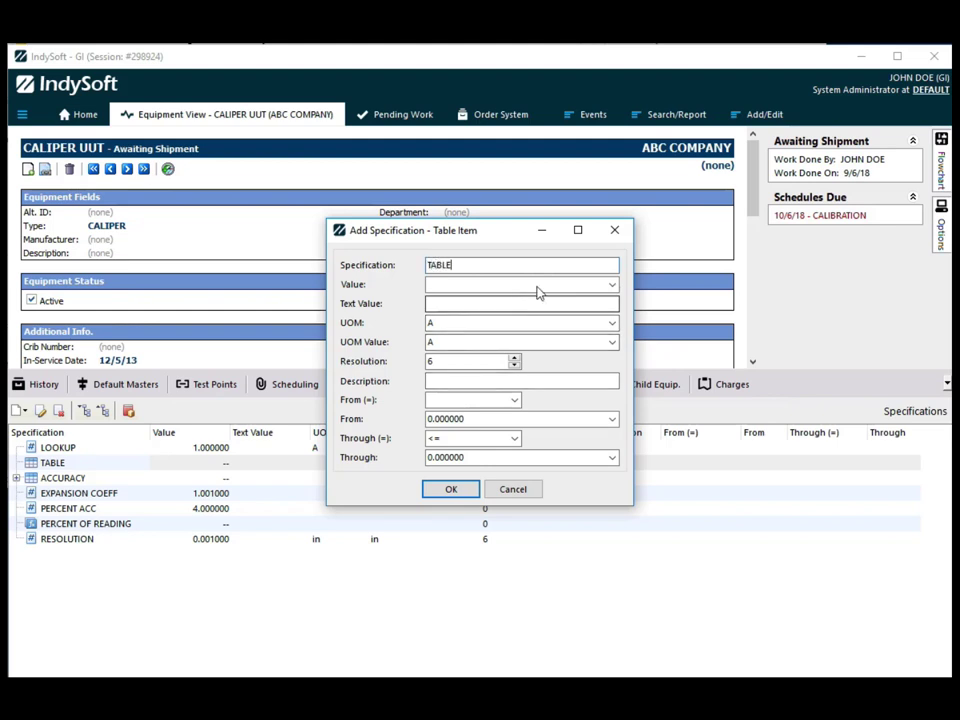
pyautogui.click(546, 284)
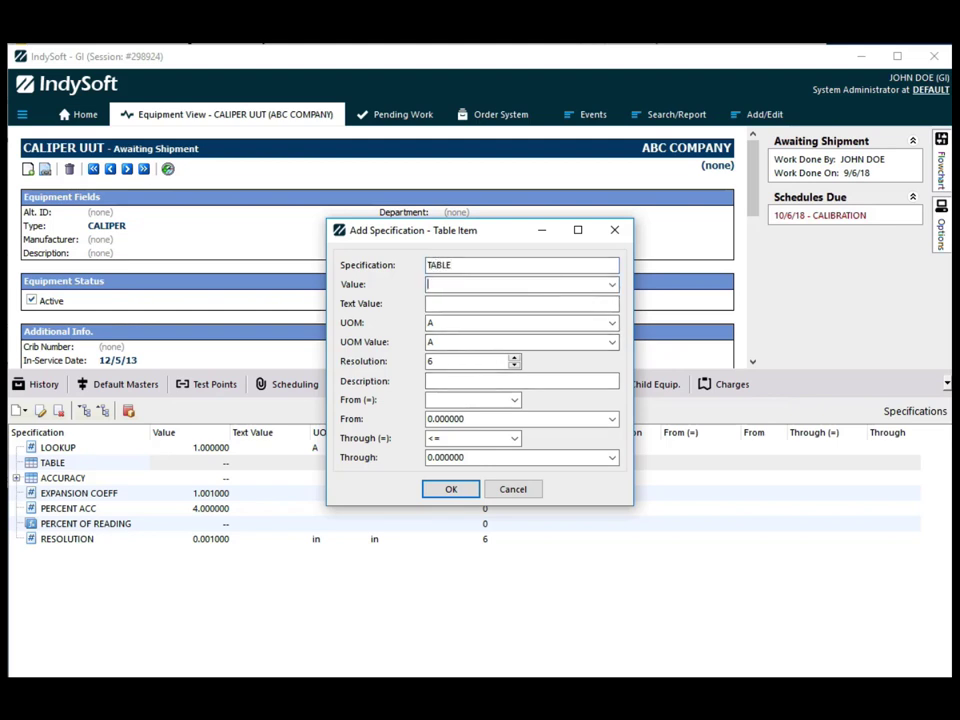
pyautogui.click(435, 303)
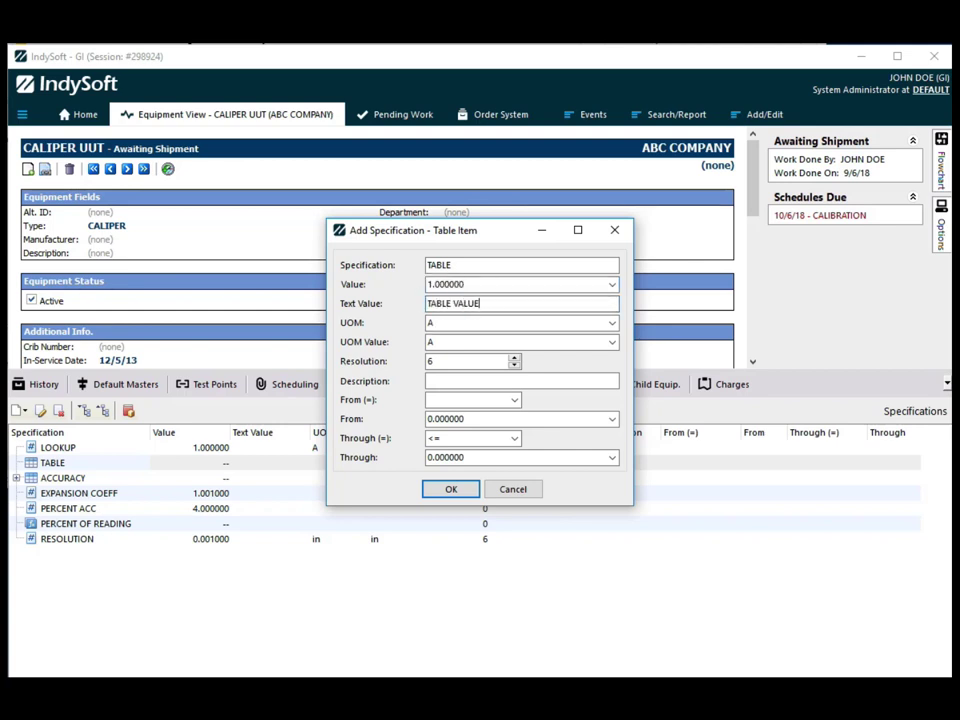
# Step: Set the new table item's UOM Value to AU, keeping A as its UOM, and save the item
pyautogui.click(448, 341)
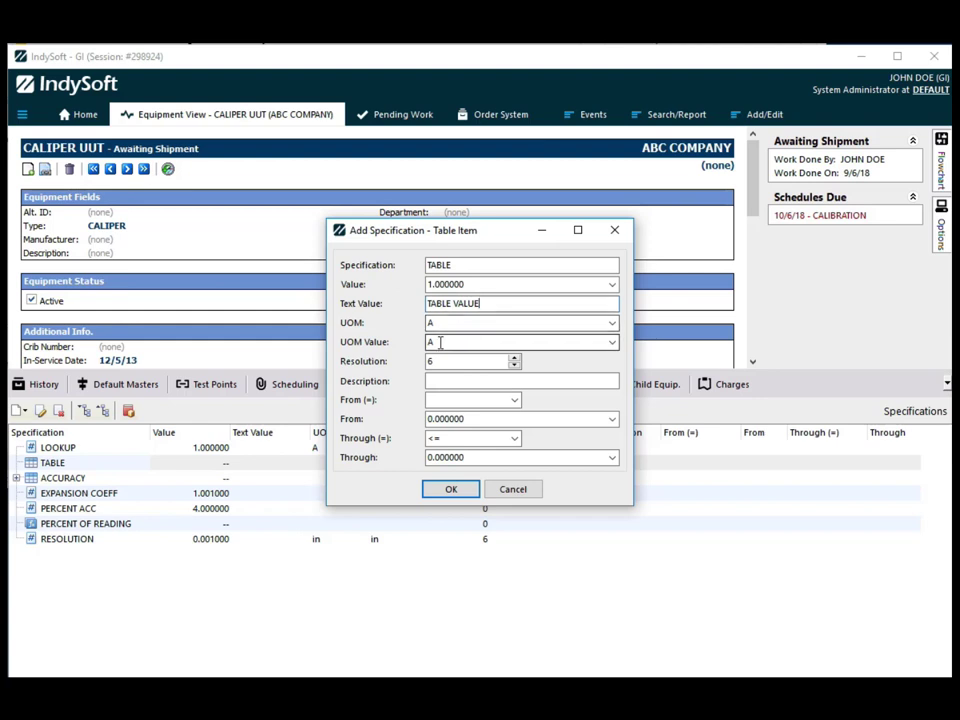
pyautogui.click(613, 342)
pyautogui.click(503, 399)
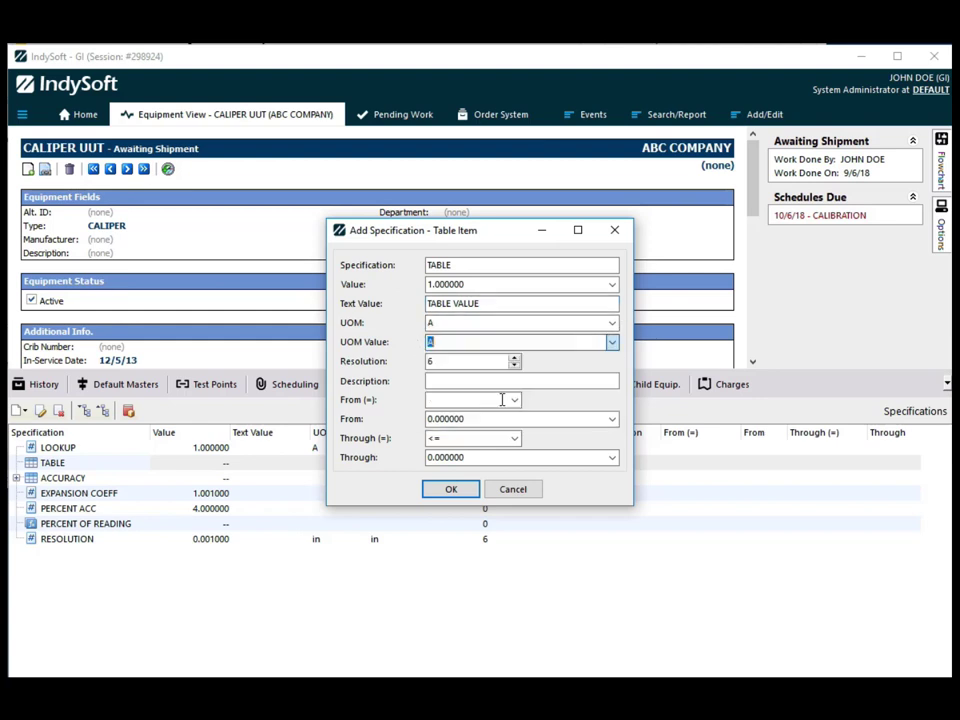
pyautogui.click(443, 323)
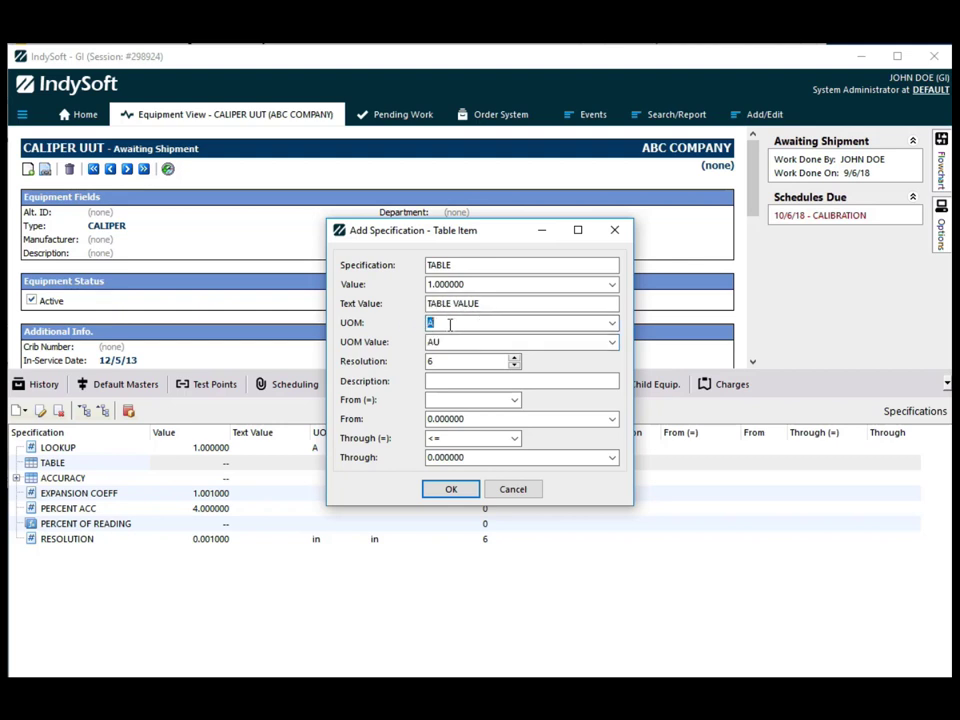
pyautogui.click(436, 342)
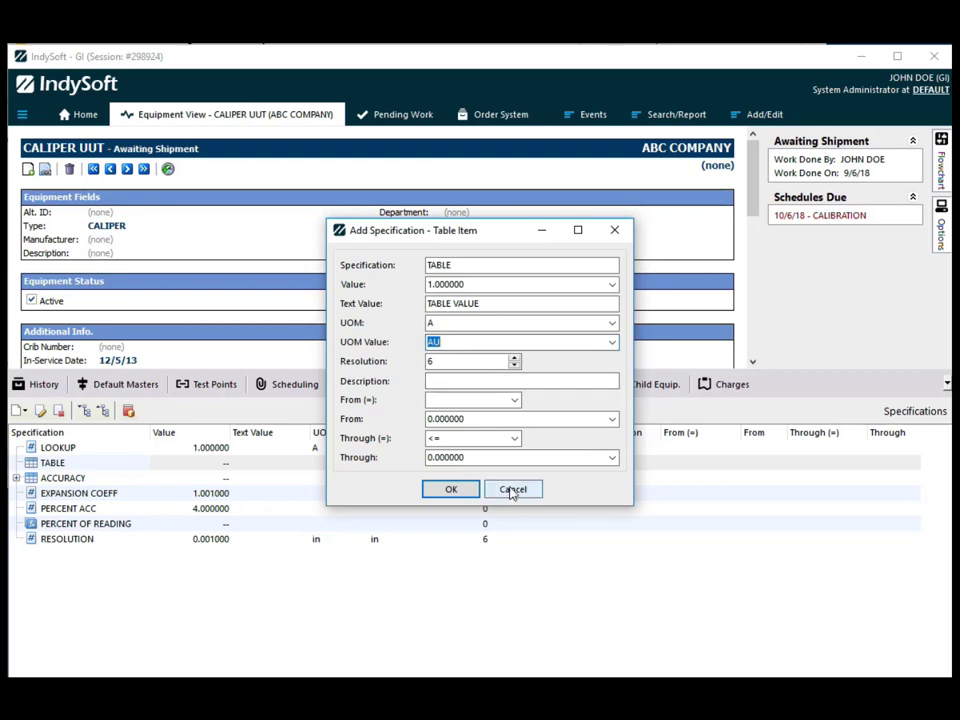
pyautogui.click(452, 489)
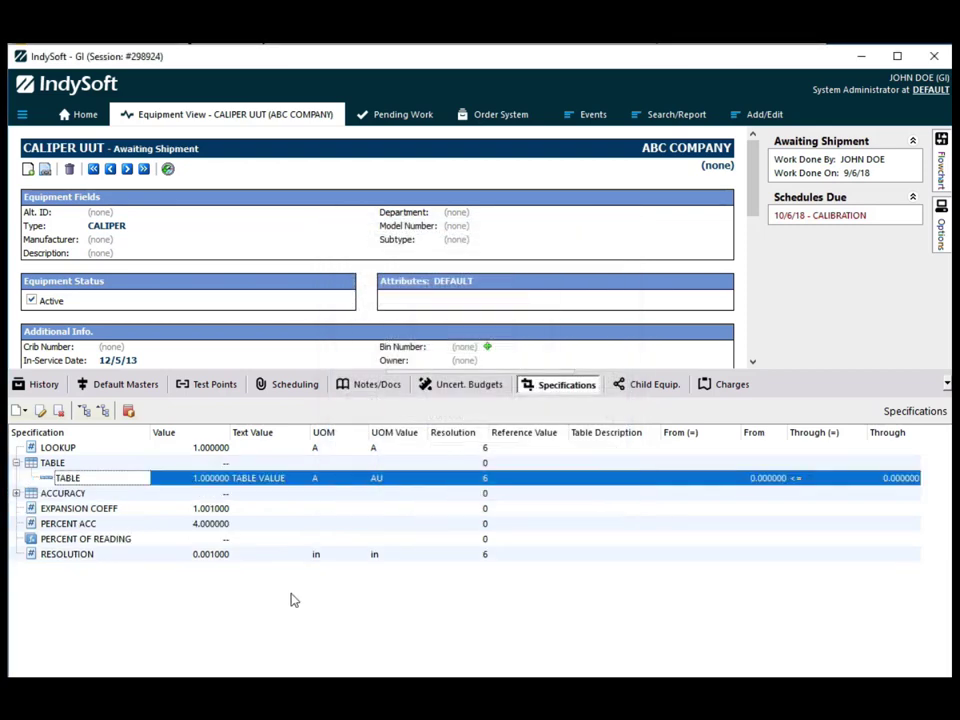
# Step: Add a second table item named TABLE2 with the value 1 under the TABLE specification
pyautogui.rightClick(73, 482)
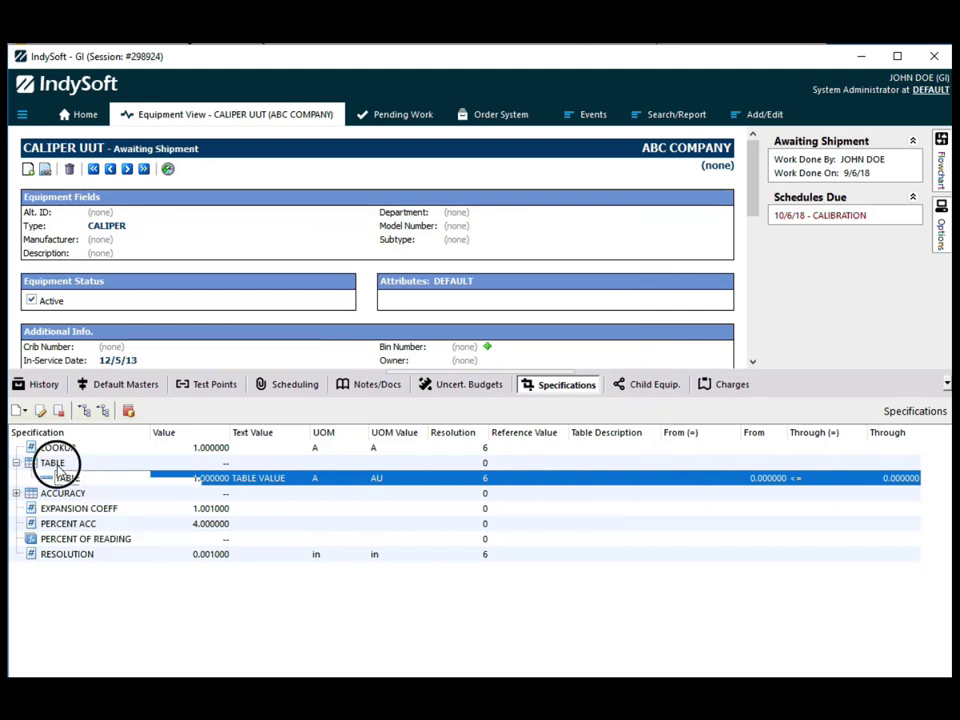
pyautogui.click(50, 465)
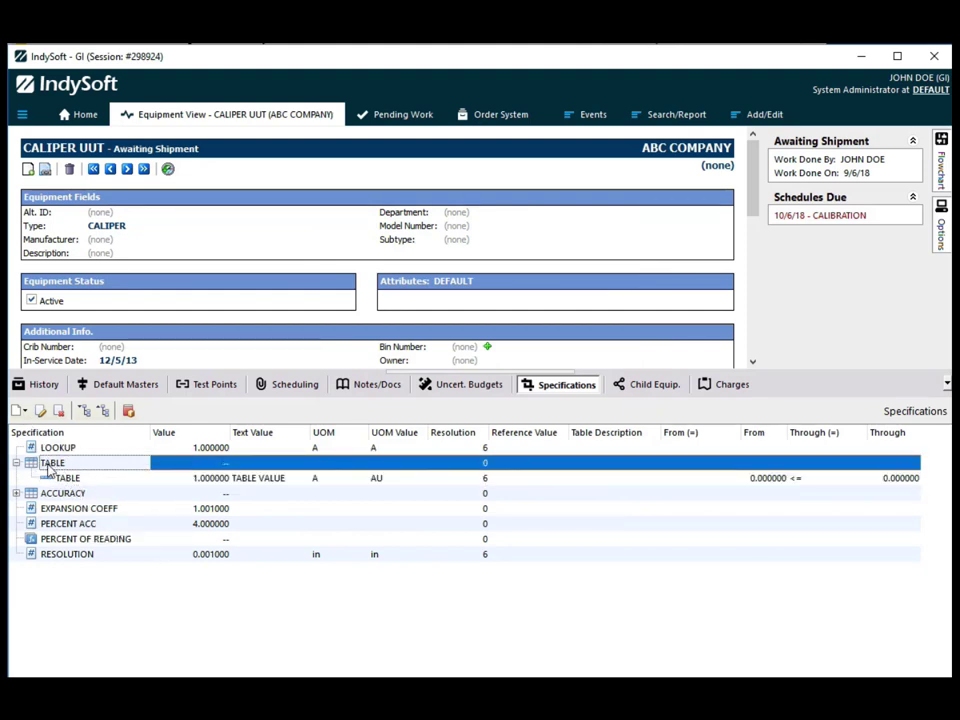
pyautogui.click(18, 410)
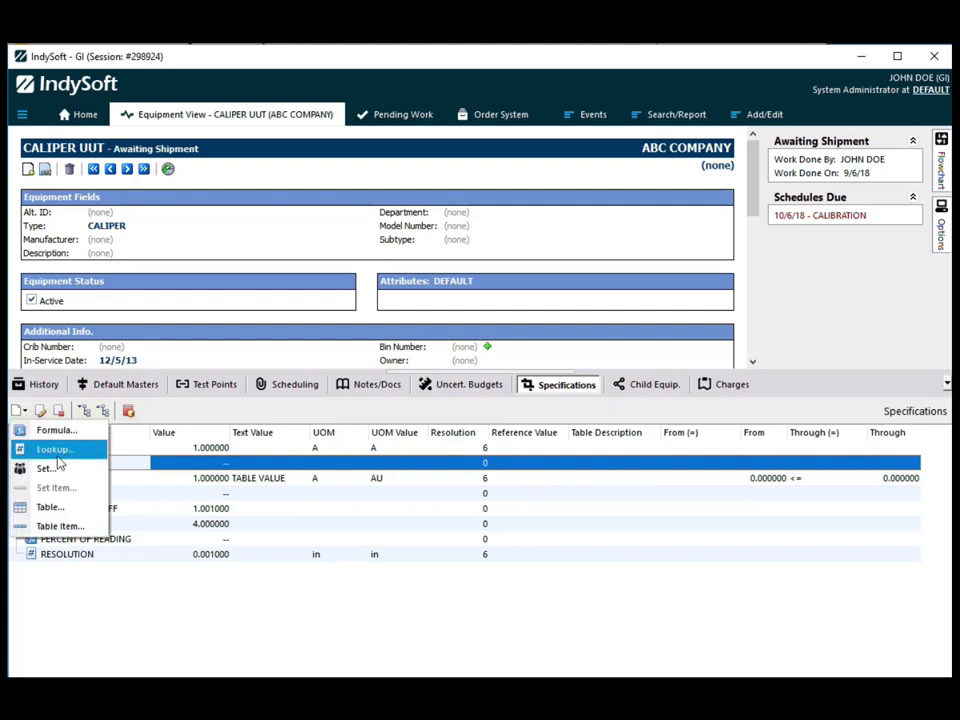
pyautogui.click(55, 526)
pyautogui.click(465, 266)
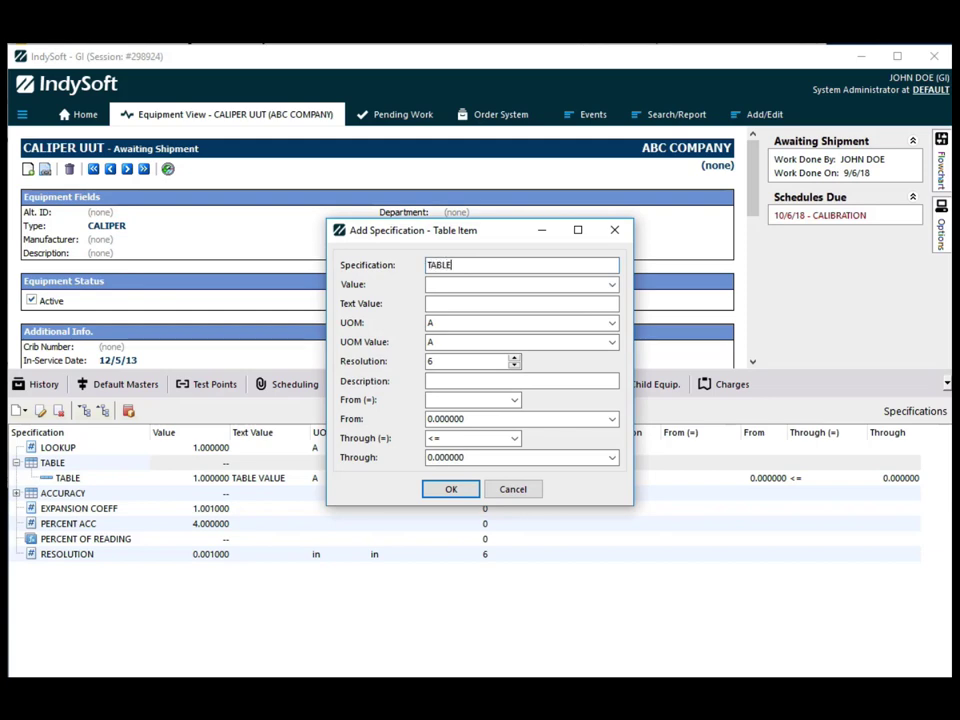
pyautogui.click(440, 284)
pyautogui.write('1')
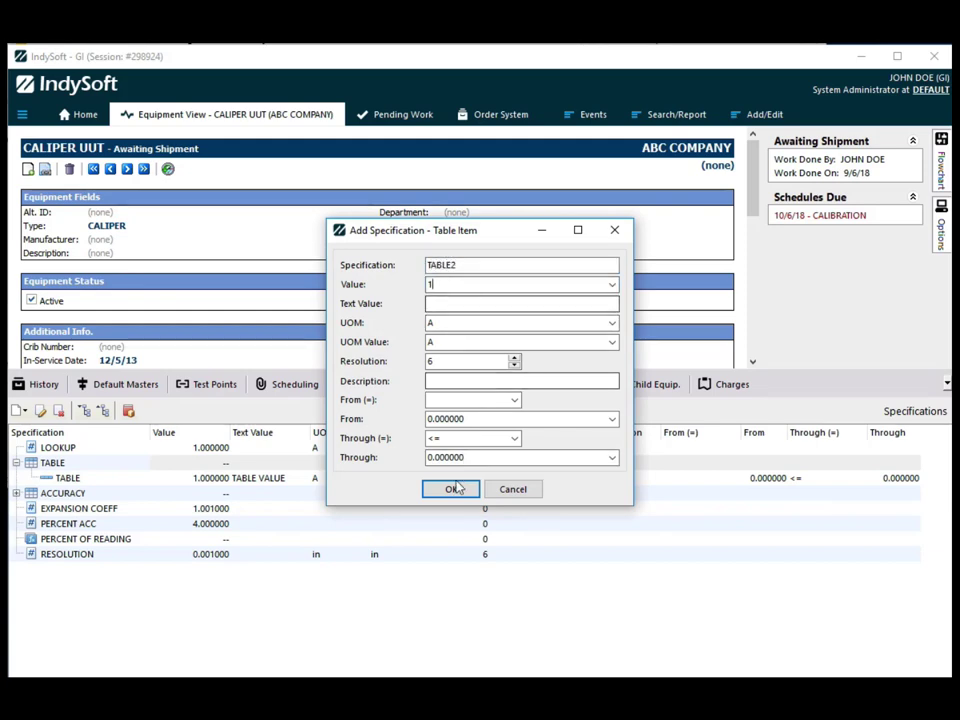
pyautogui.click(451, 490)
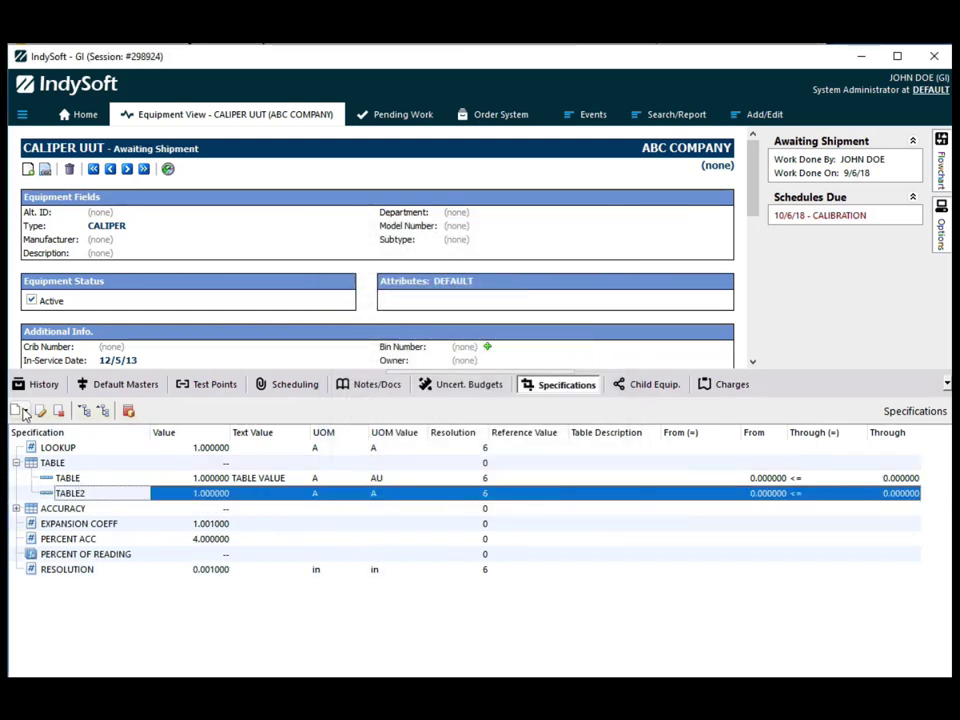
# Step: Add a table item named TABLE 3 with the value 3 beneath the TABLE2 item
pyautogui.click(28, 415)
pyautogui.click(58, 525)
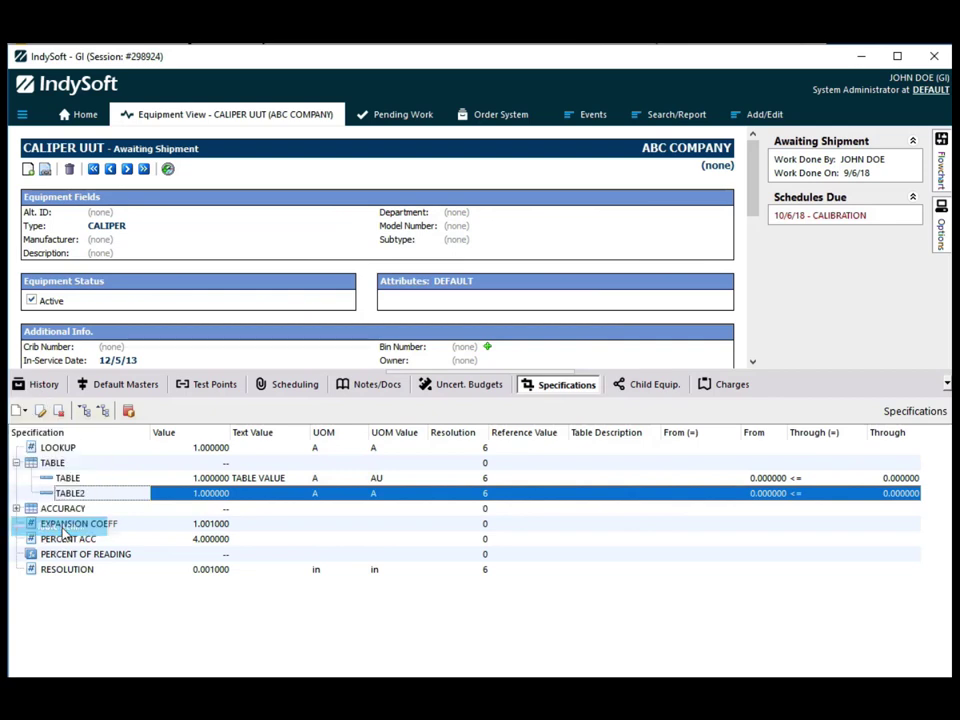
pyautogui.write('TABLE 3')
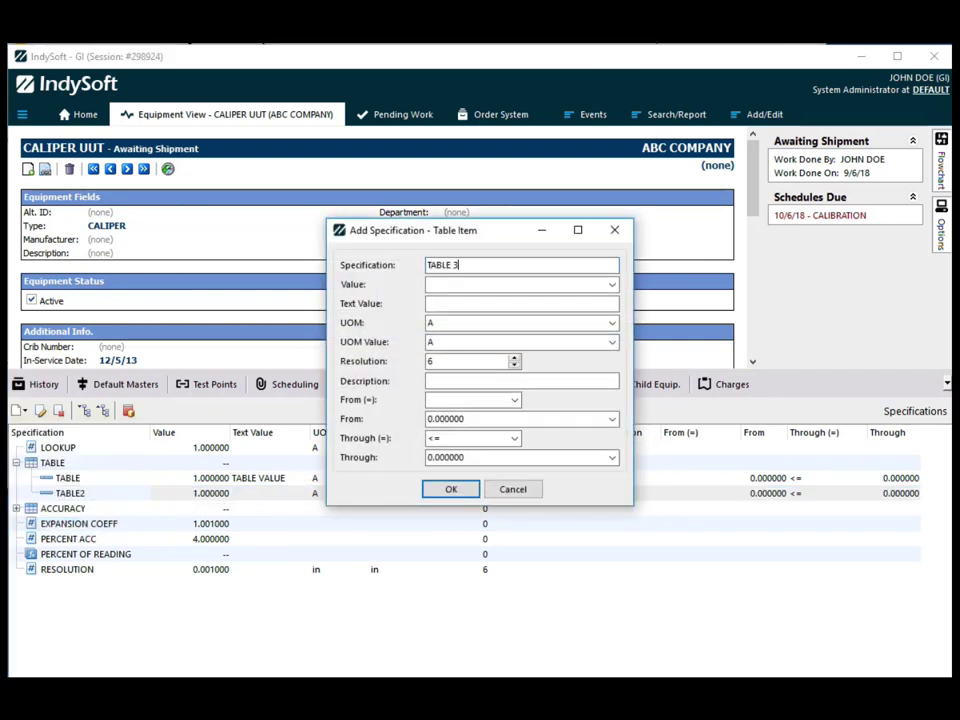
pyautogui.click(440, 284)
pyautogui.write('3')
pyautogui.click(450, 489)
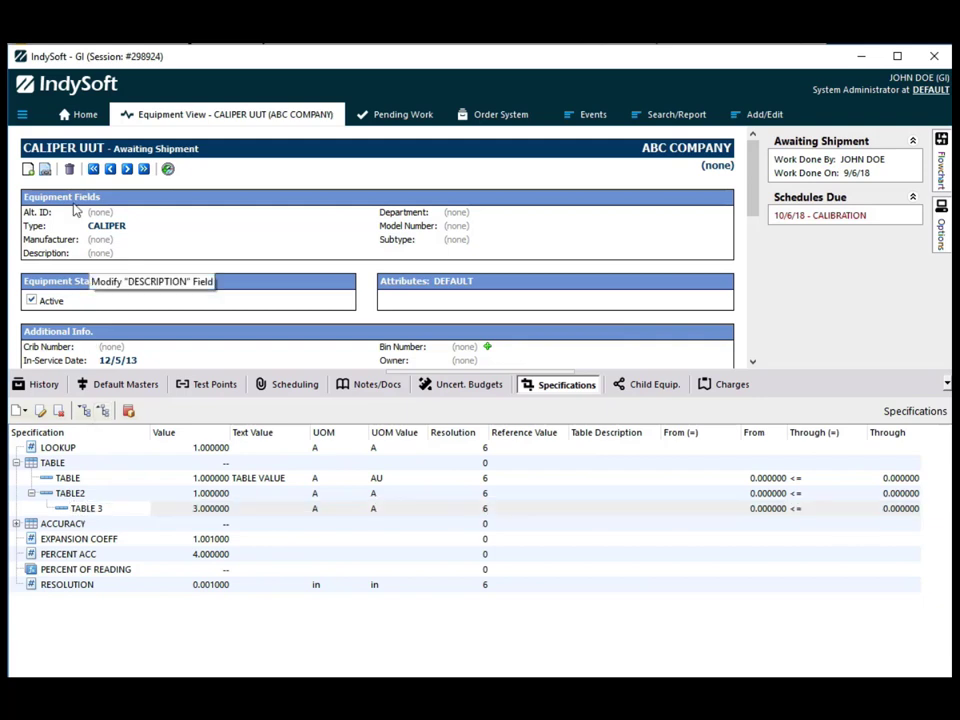
# Step: Delete the TABLE specification along with its table items TABLE, TABLE2 and TABLE 3
pyautogui.click(72, 460)
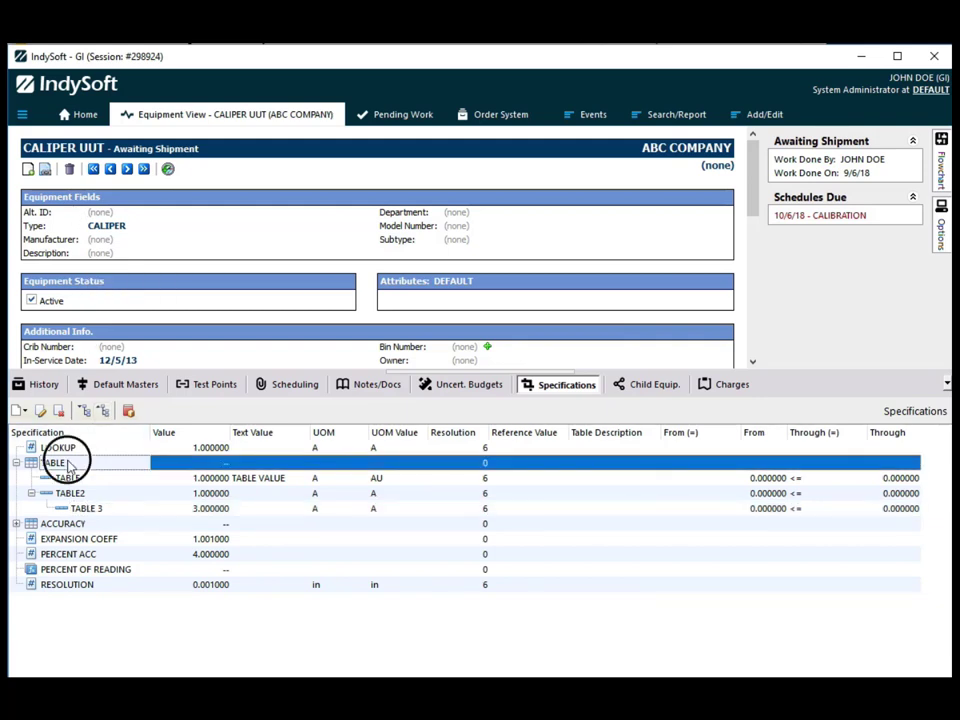
pyautogui.click(60, 411)
pyautogui.press('Return')
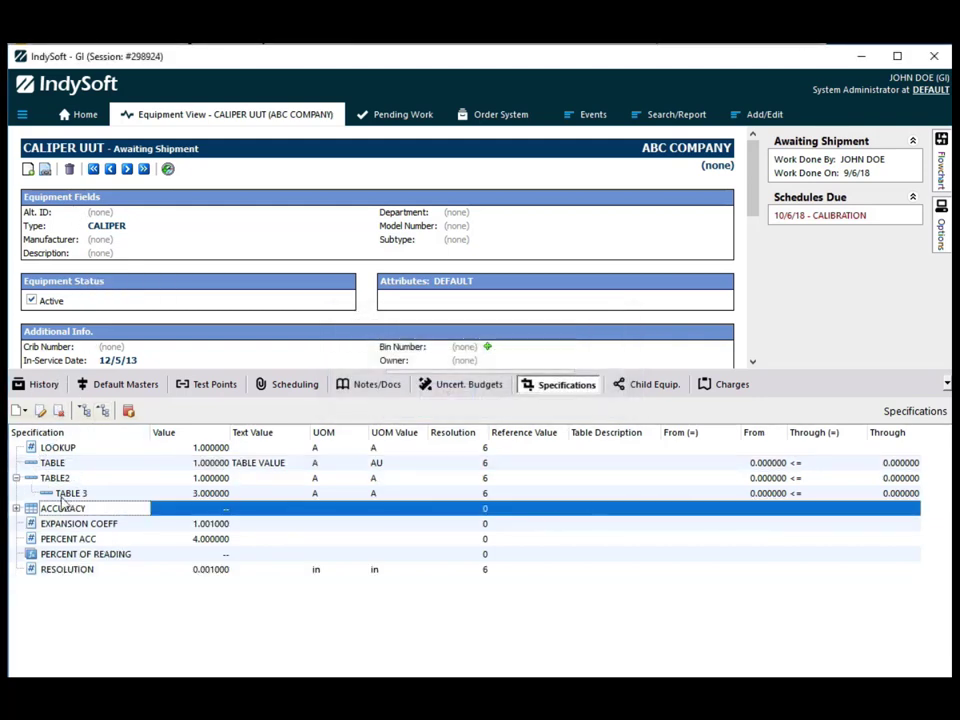
pyautogui.click(60, 462)
pyautogui.click(58, 411)
pyautogui.press('Return')
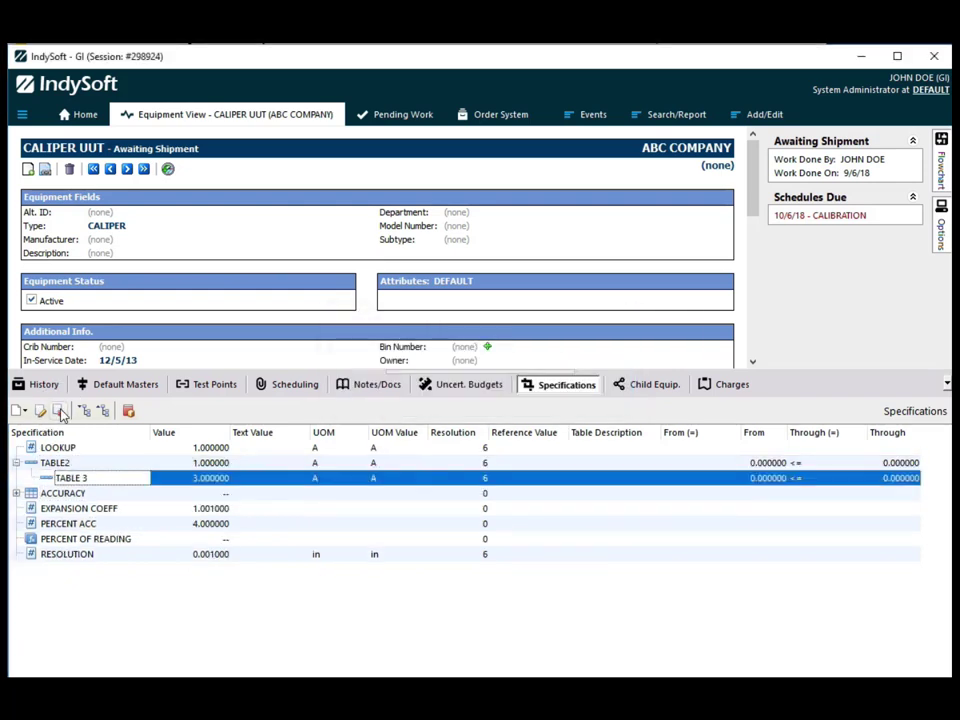
pyautogui.click(58, 411)
pyautogui.press('Return')
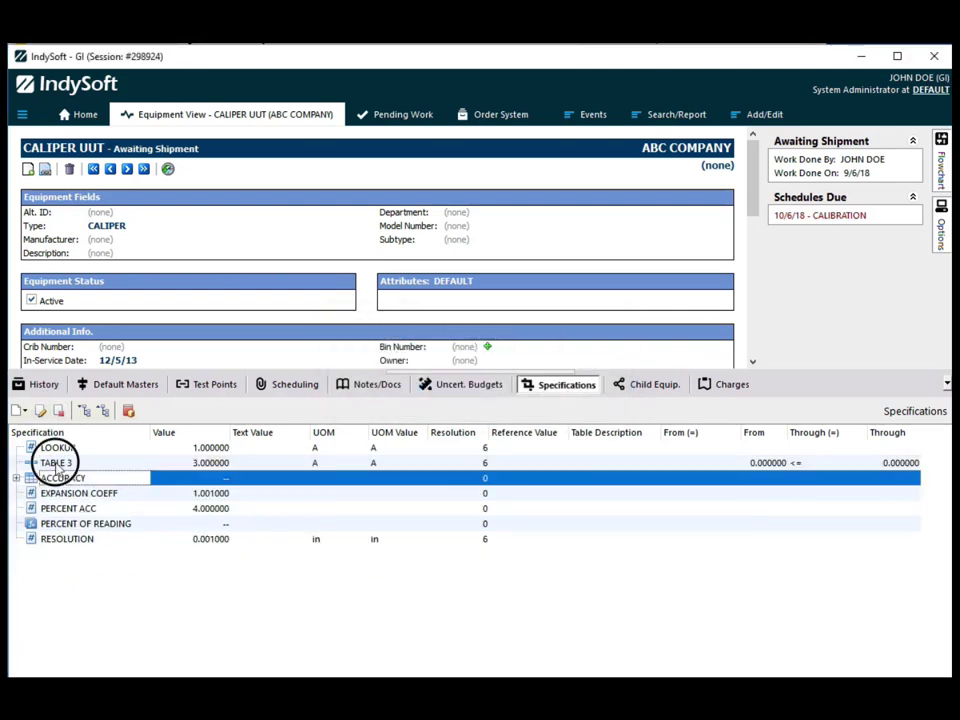
pyautogui.click(58, 411)
pyautogui.press('Return')
# Step: Delete the LOOKUP specification from the CALIPER UUT equipment
pyautogui.click(57, 446)
pyautogui.click(58, 411)
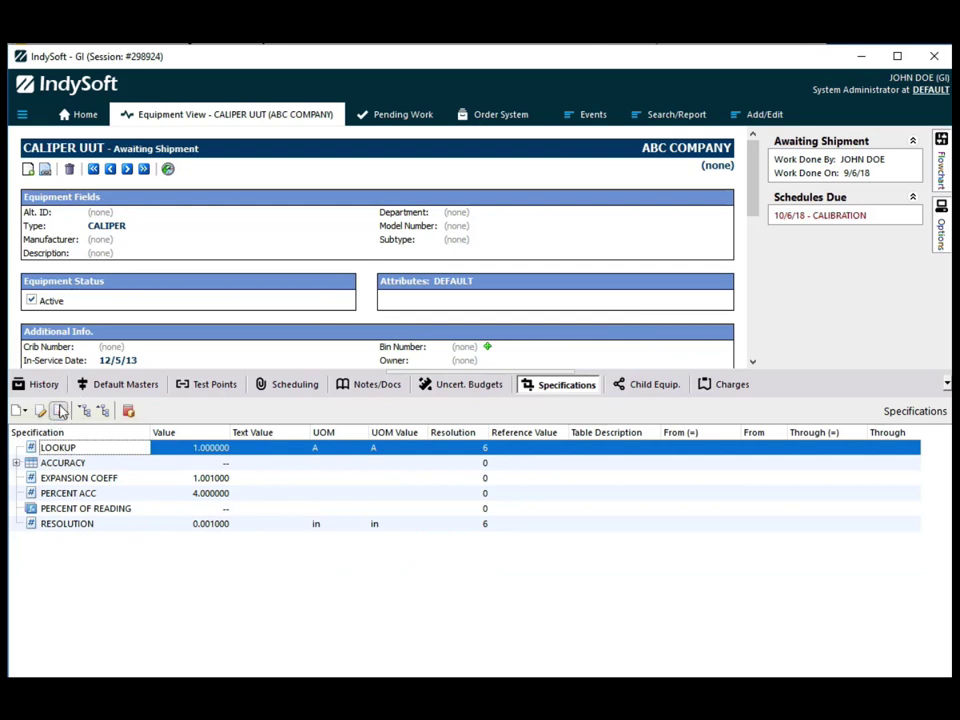
pyautogui.press('Return')
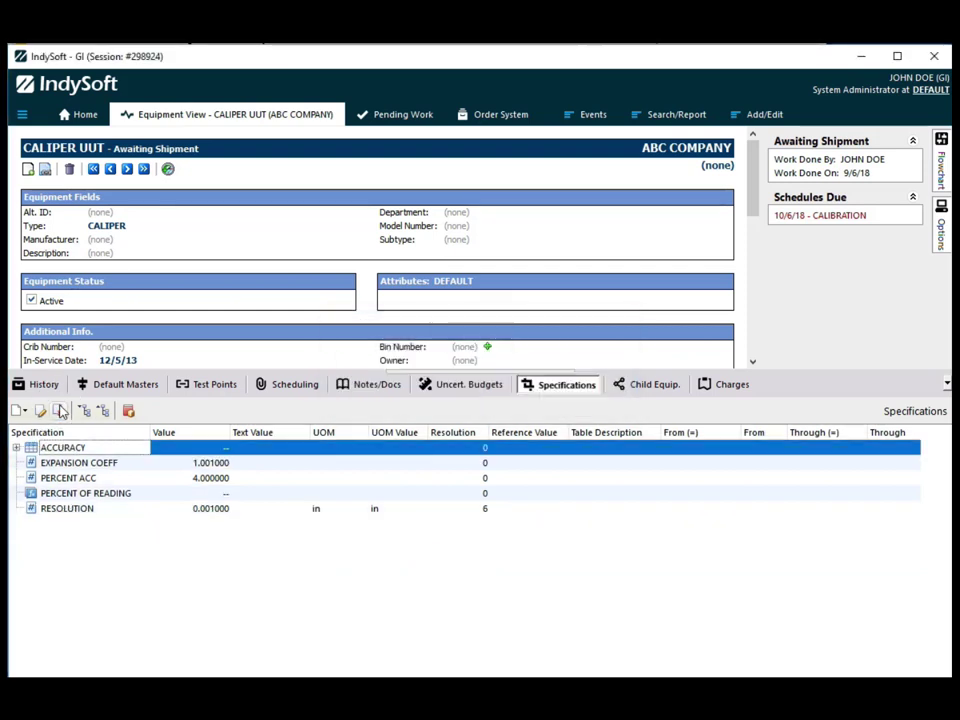
# Step: Open the TEST budget in the Uncertainty Module and display its correlation formula
pyautogui.click(133, 416)
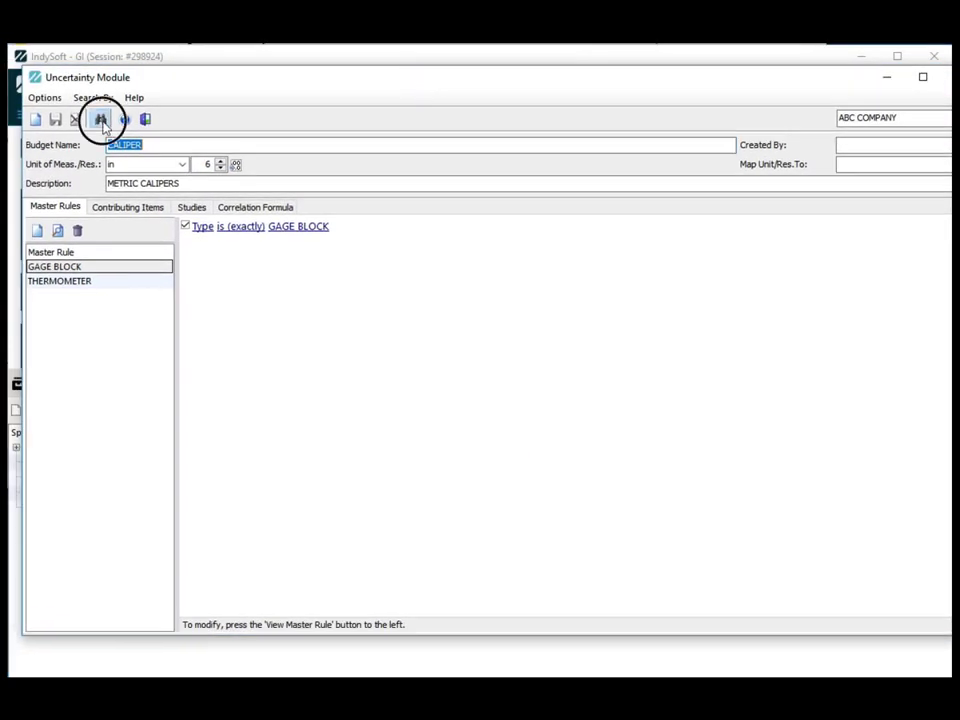
pyautogui.click(100, 119)
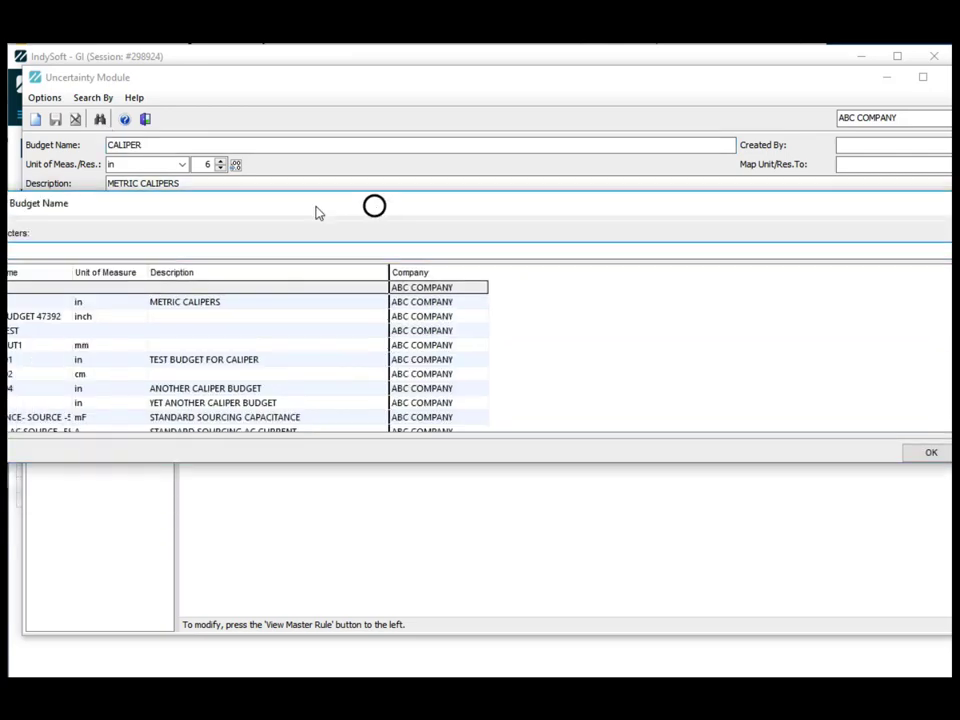
pyautogui.scroll(-5, 227, 313)
pyautogui.click(110, 340)
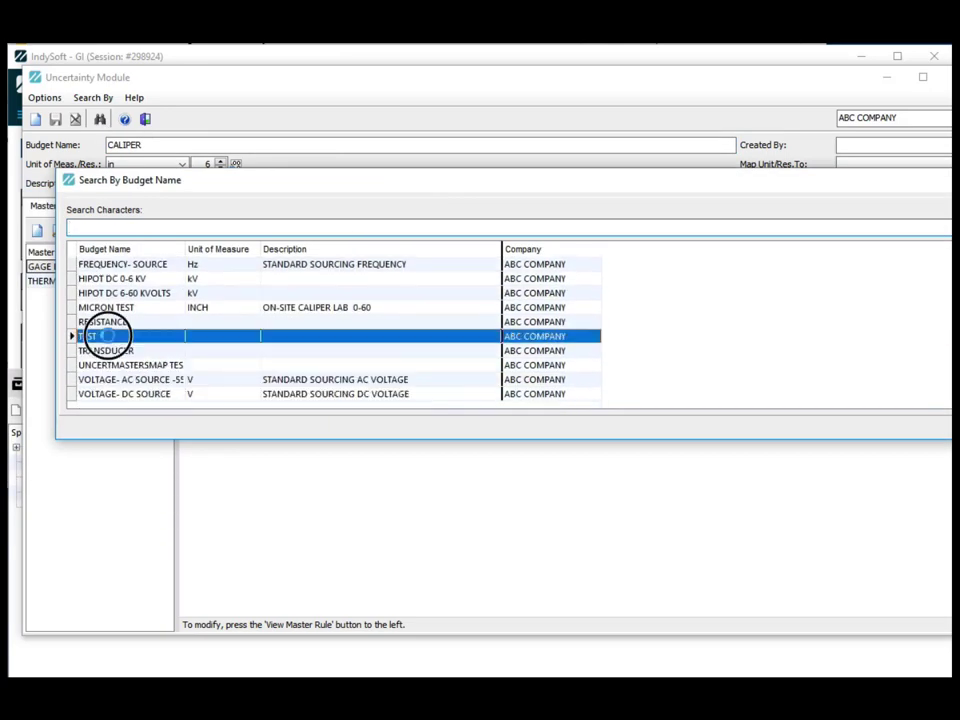
pyautogui.doubleClick(110, 340)
pyautogui.click(257, 210)
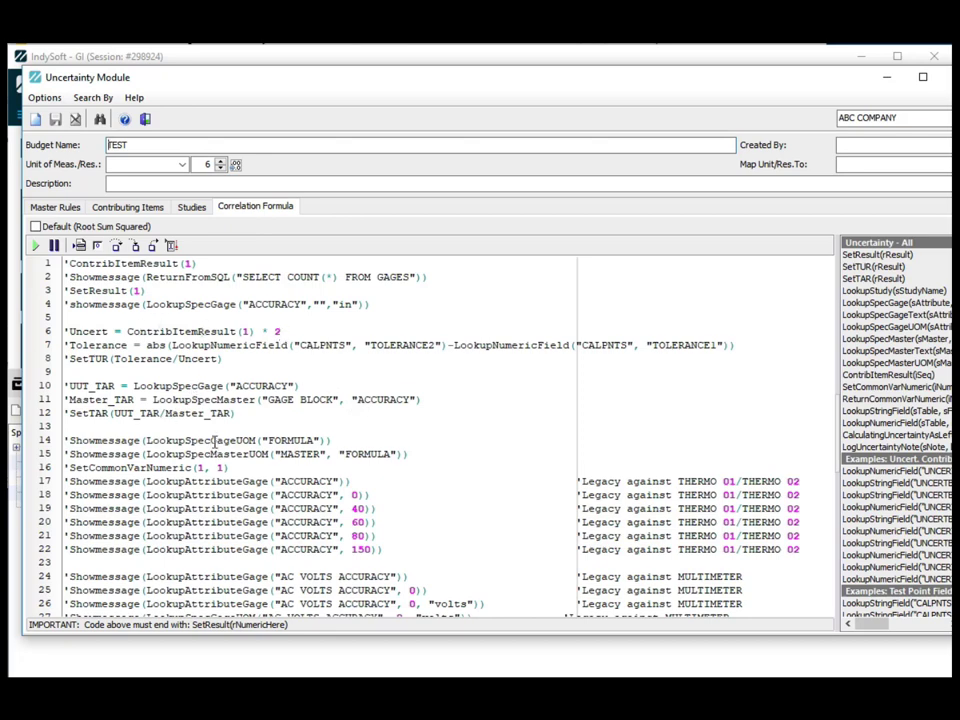
# Step: Highlight LookupAttributeGage, LookupSpecGage, LookupSpecMaster, LookupSpecGageUOM and LookupSpecGageText in the formula script to examine how specifications are looked up
pyautogui.moveTo(146, 483); pyautogui.dragTo(270, 482)
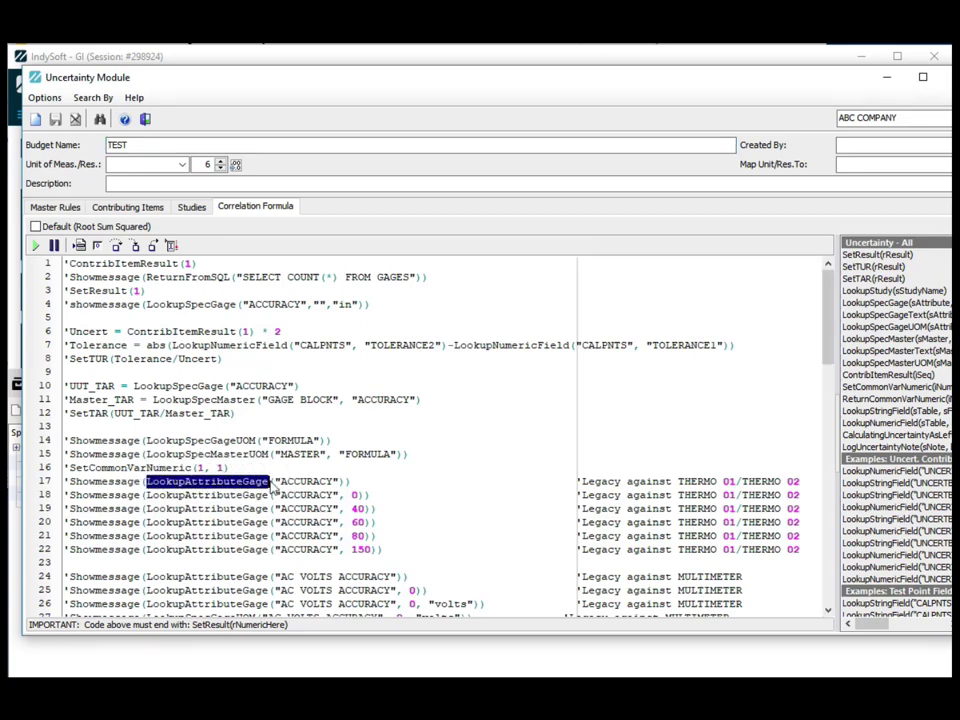
pyautogui.moveTo(136, 385); pyautogui.dragTo(223, 385)
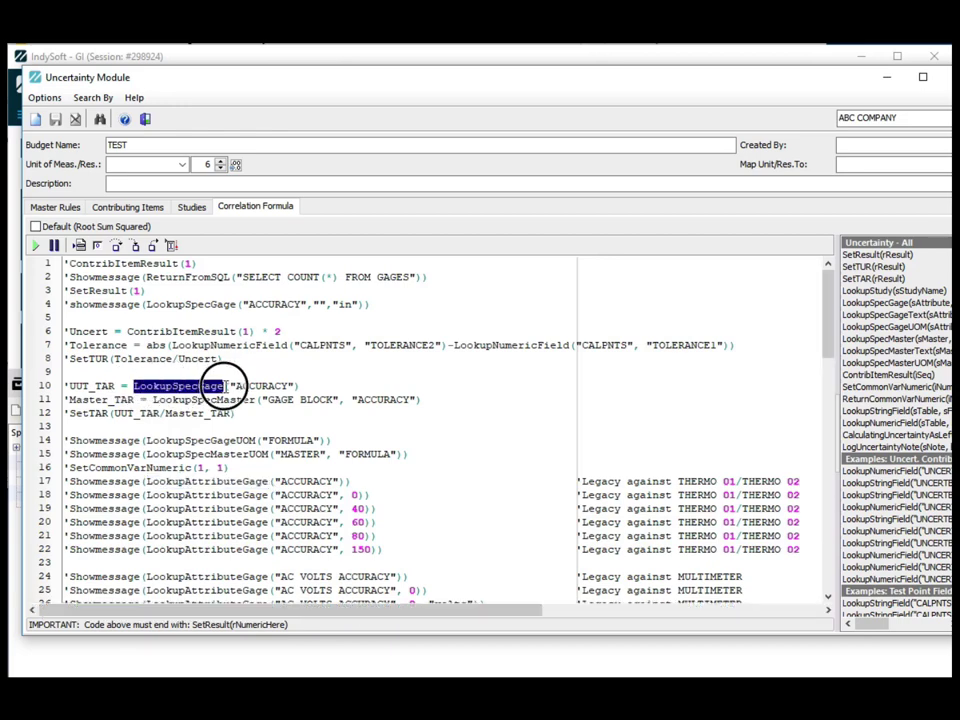
pyautogui.moveTo(152, 399); pyautogui.dragTo(255, 399)
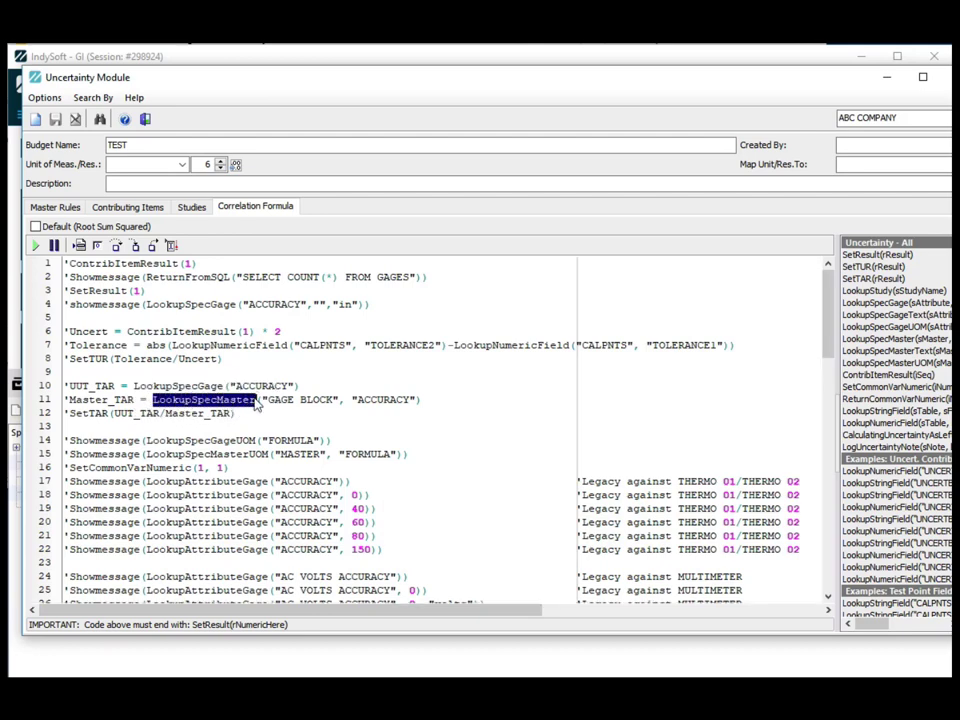
pyautogui.moveTo(147, 440); pyautogui.dragTo(260, 441)
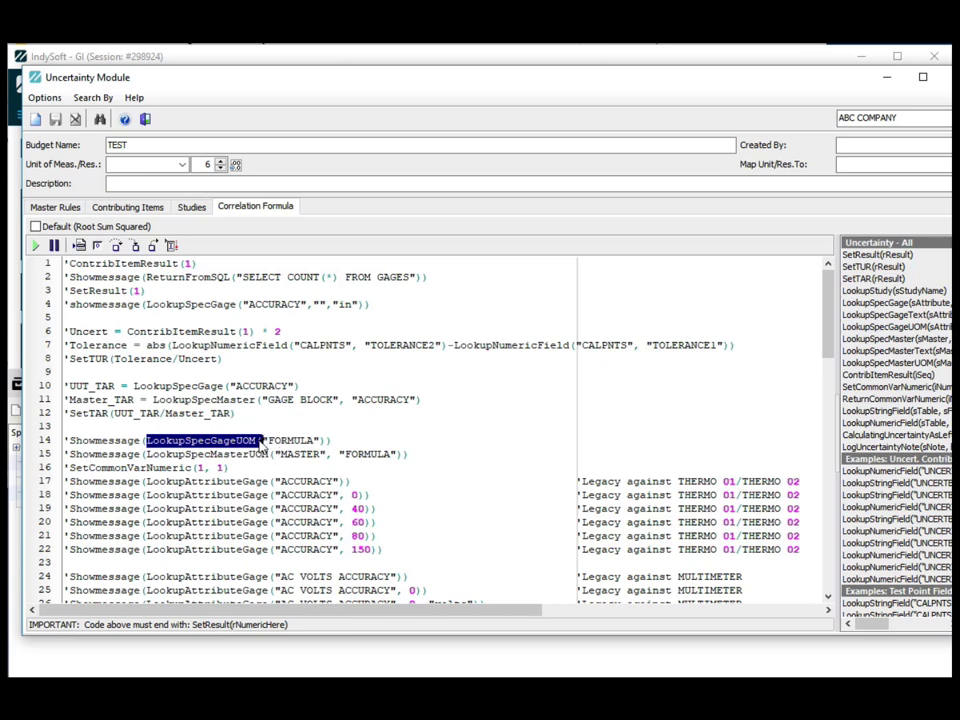
pyautogui.scroll(-5, 262, 447)
pyautogui.moveTo(149, 454); pyautogui.dragTo(263, 456)
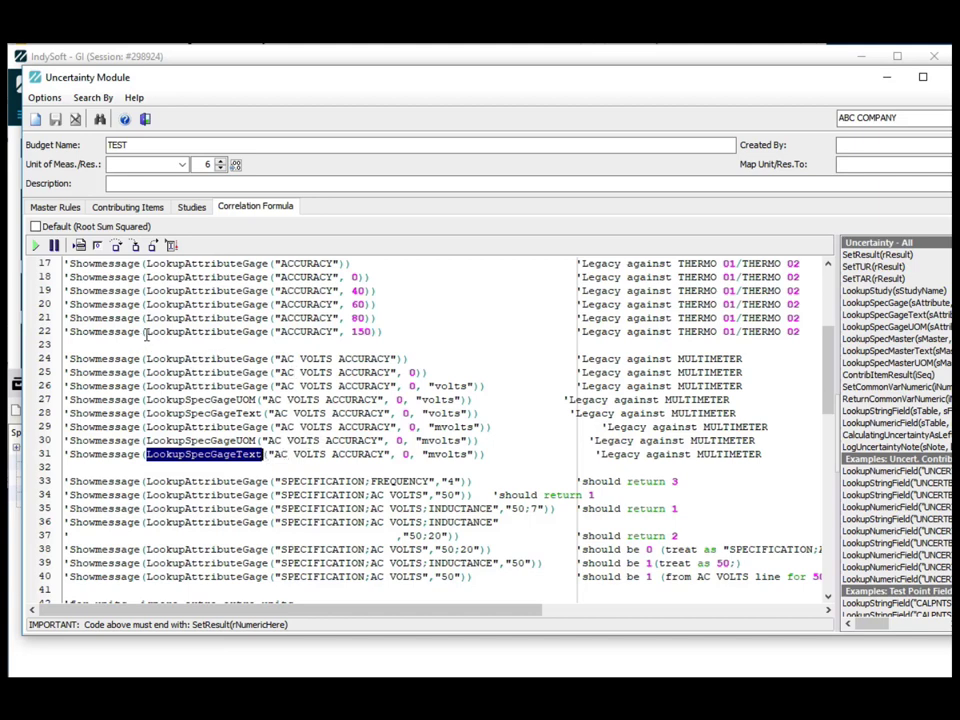
# Step: Highlight the LookupAttributeGage("ACCURACY", 150) and LookupAttributeGage("ACCURACY") calls to compare the lookup with and without a reference value
pyautogui.moveTo(147, 334); pyautogui.dragTo(378, 331)
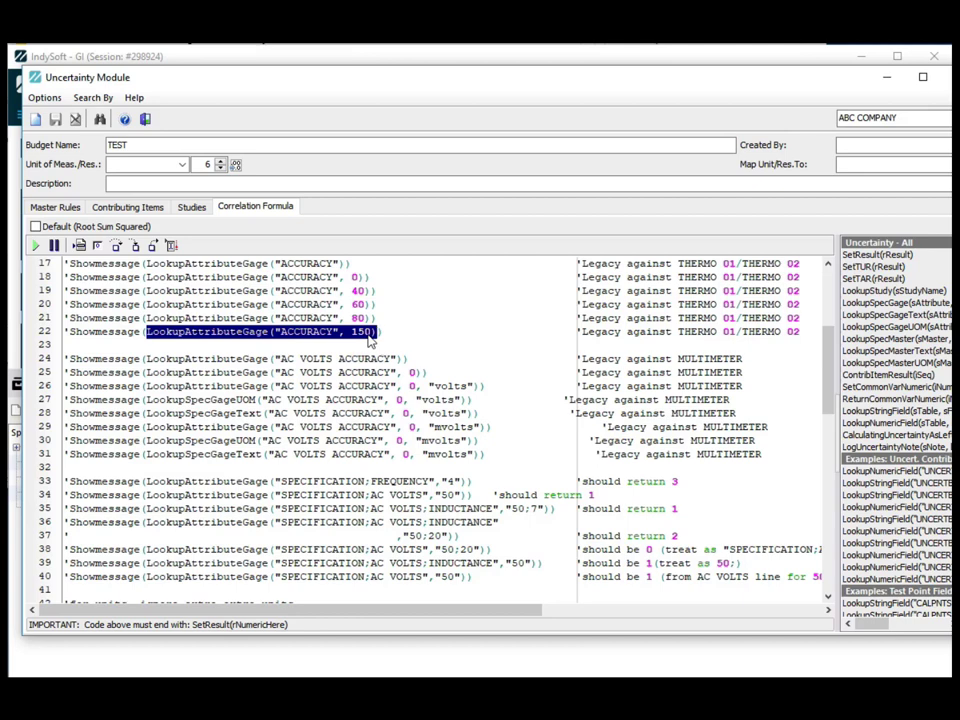
pyautogui.scroll(2, 365, 335)
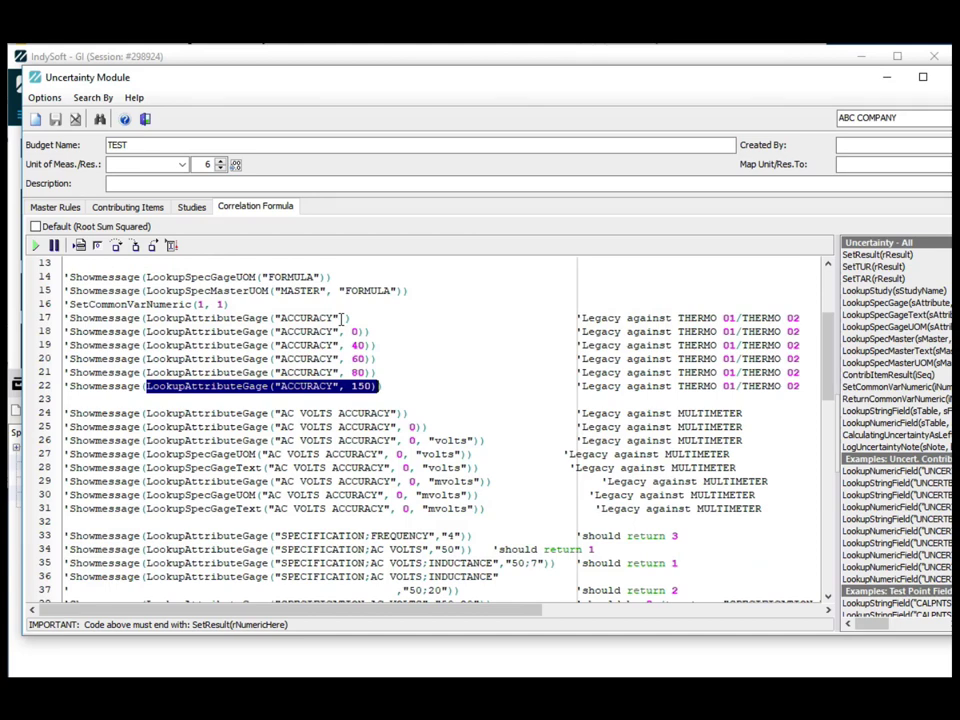
pyautogui.moveTo(347, 318); pyautogui.dragTo(148, 323)
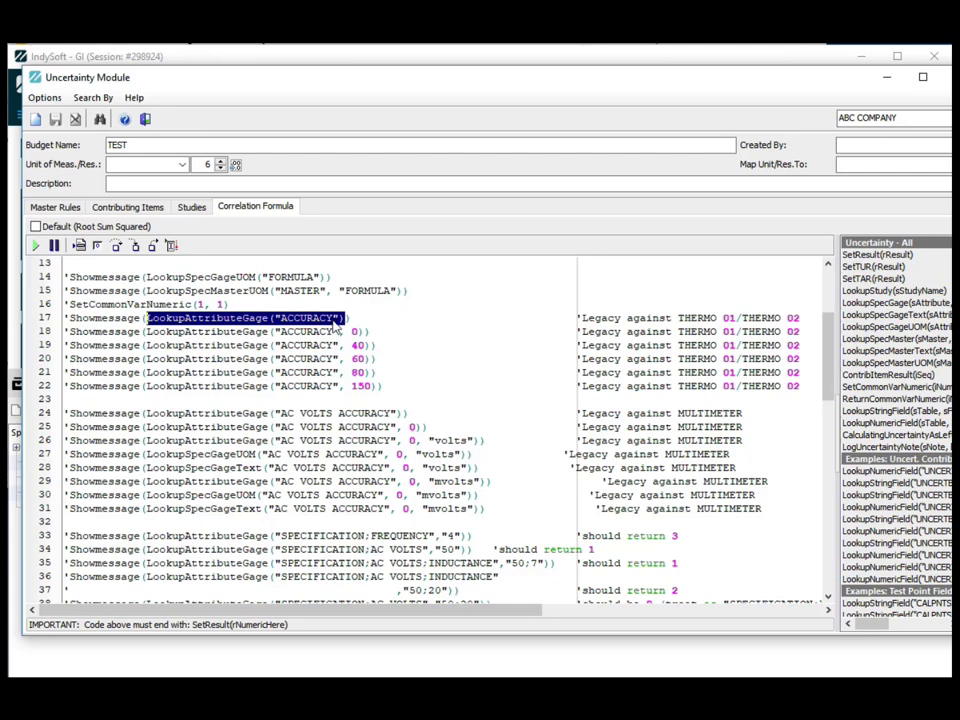
# Step: Highlight the arguments "AC VOLTS ACCURACY", 0, "volts" on line 26 of the formula to examine a lookup by unit of measure
pyautogui.moveTo(300, 78); pyautogui.dragTo(279, 94)
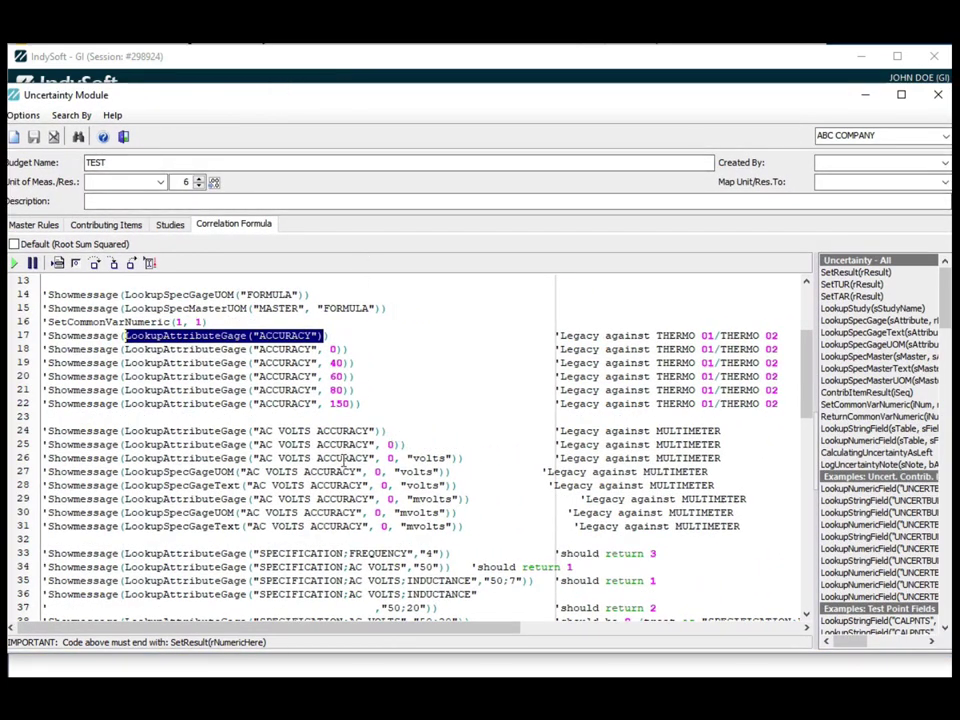
pyautogui.scroll(-3, 340, 437)
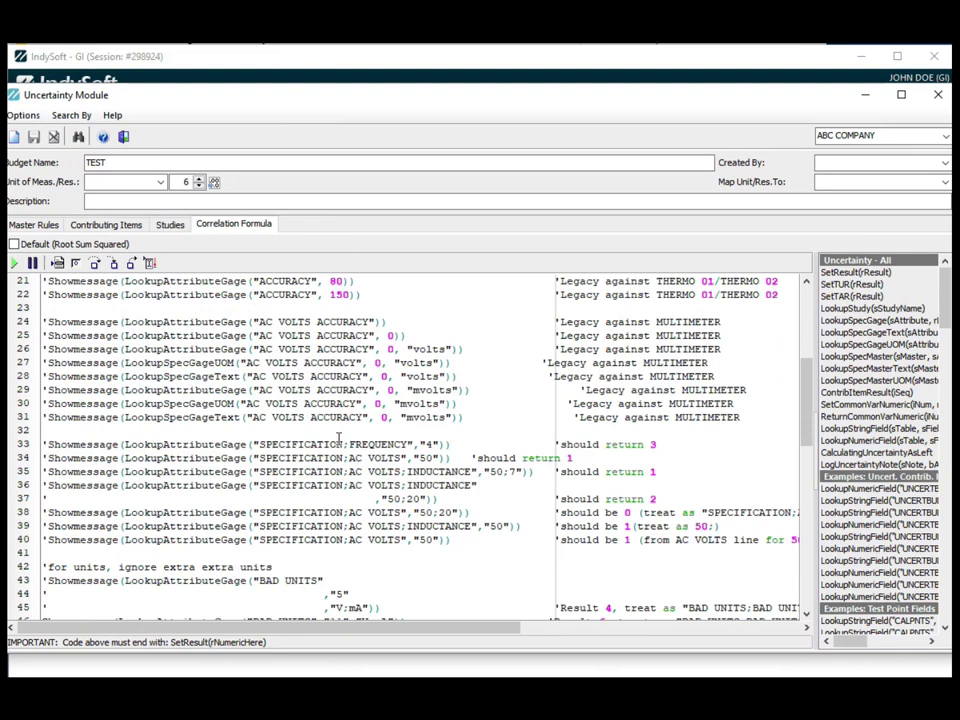
pyautogui.click(254, 445)
pyautogui.moveTo(256, 348); pyautogui.dragTo(457, 348)
# Step: Open the MULTIMETER equipment record and expand its AC VOLTS ACCURACY specification table to examine the item ranges
pyautogui.moveTo(383, 102); pyautogui.dragTo(515, 127)
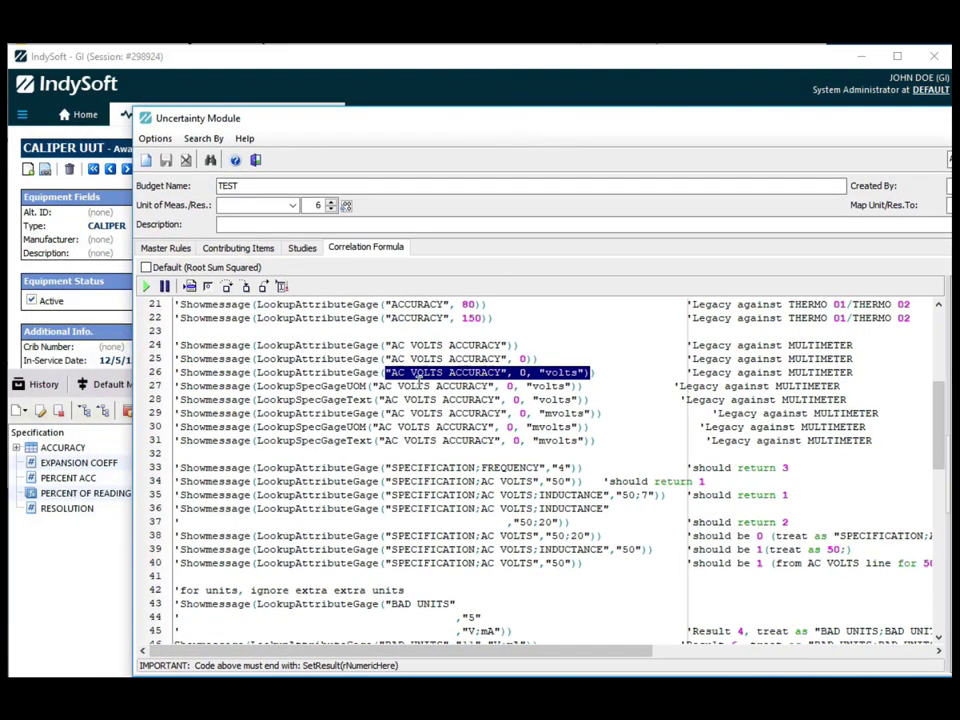
pyautogui.moveTo(546, 122); pyautogui.dragTo(695, 194)
pyautogui.click(172, 163)
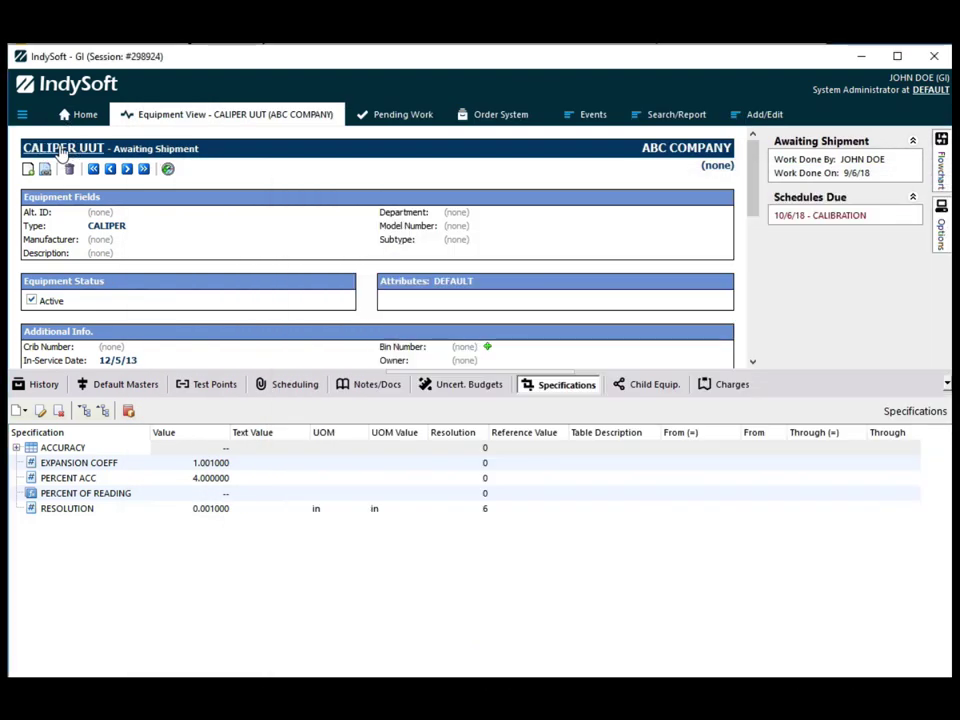
pyautogui.click(71, 165)
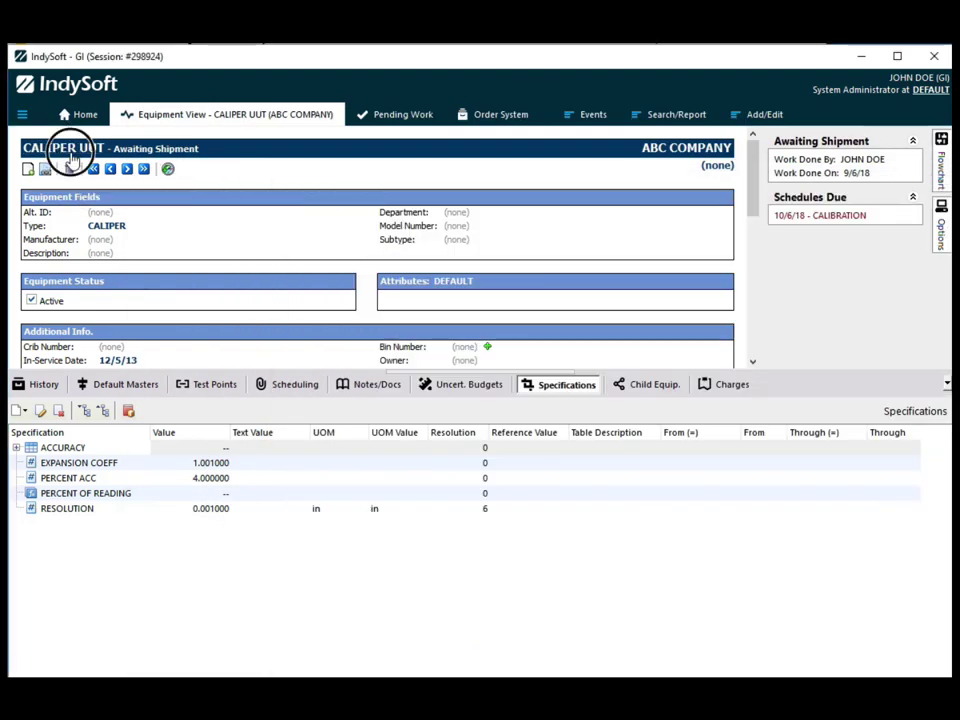
pyautogui.doubleClick(270, 281)
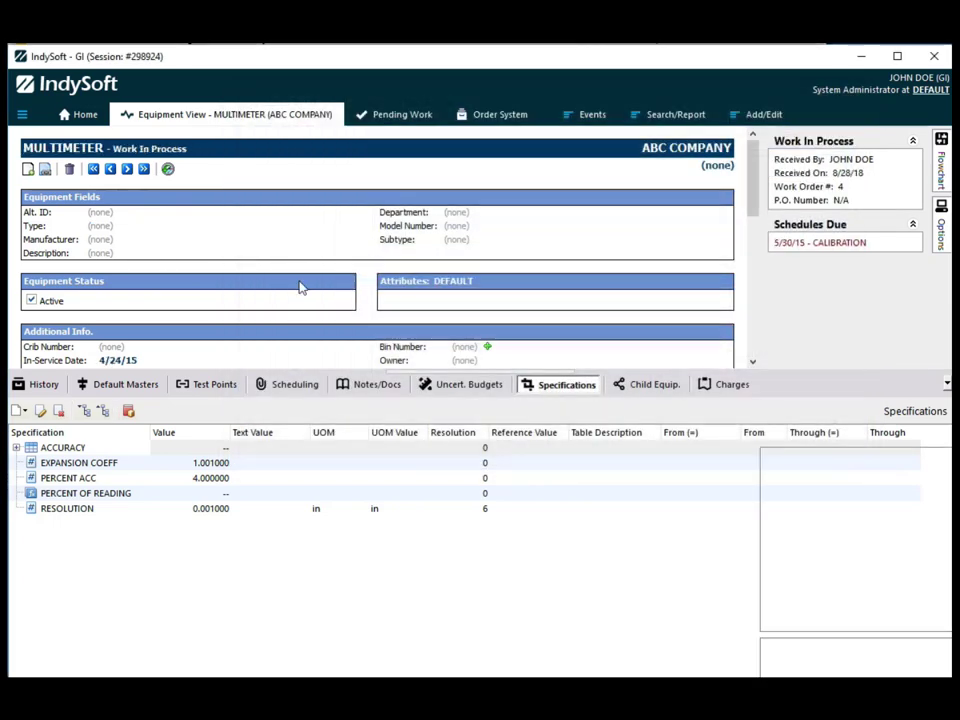
pyautogui.click(16, 447)
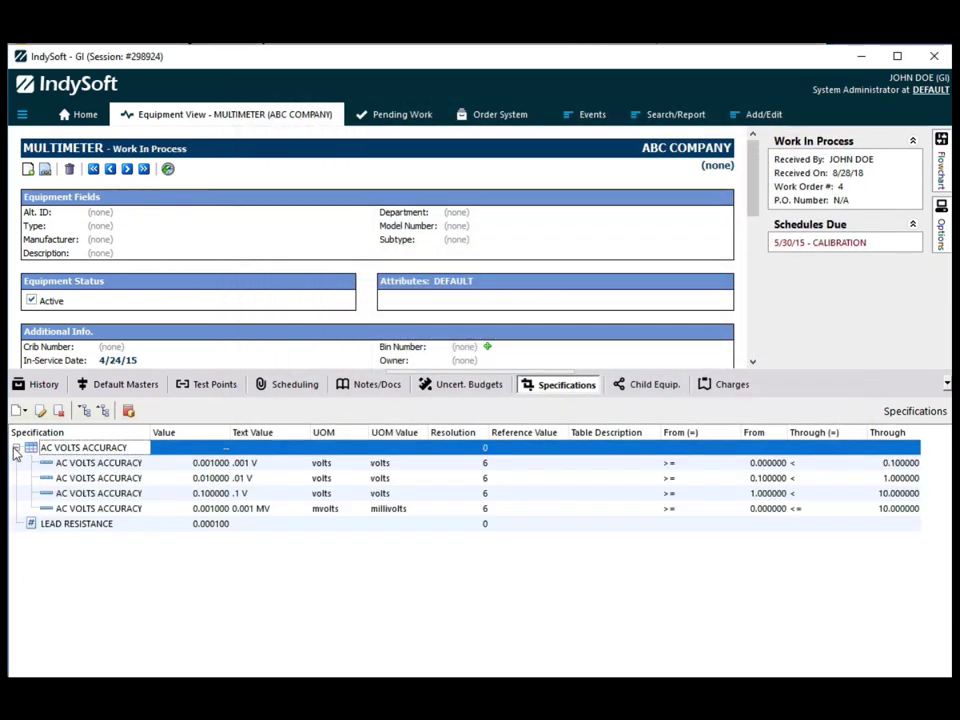
pyautogui.click(127, 449)
pyautogui.click(762, 464)
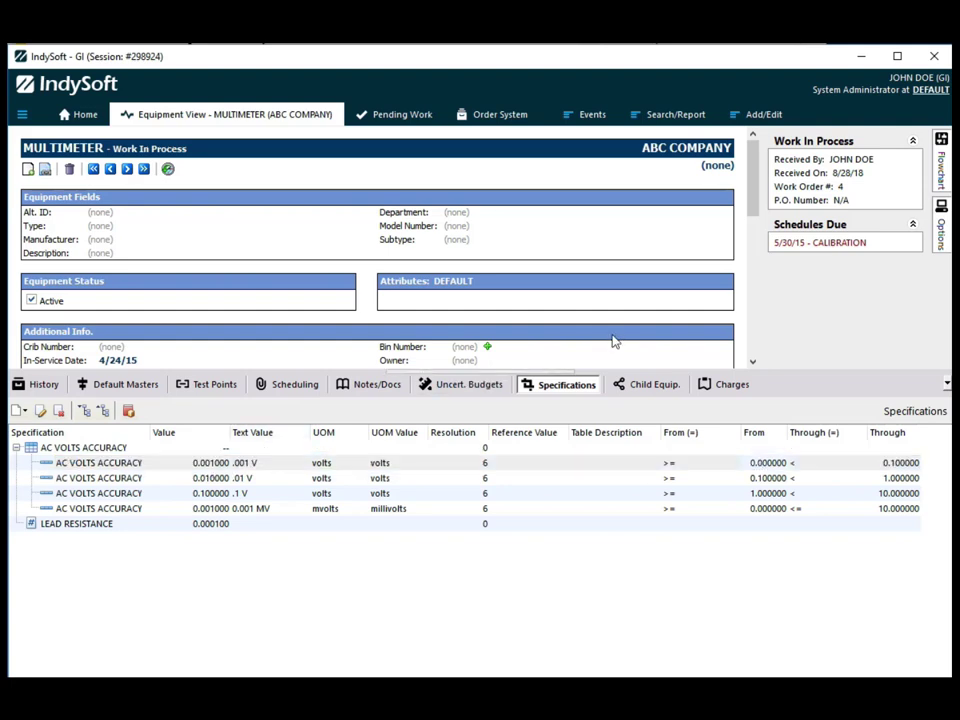
# Step: Compare the UOM of the AC VOLTS ACCURACY table items with the unit arguments in the TEST budget formula
pyautogui.hotkey('alt', 'Tab')
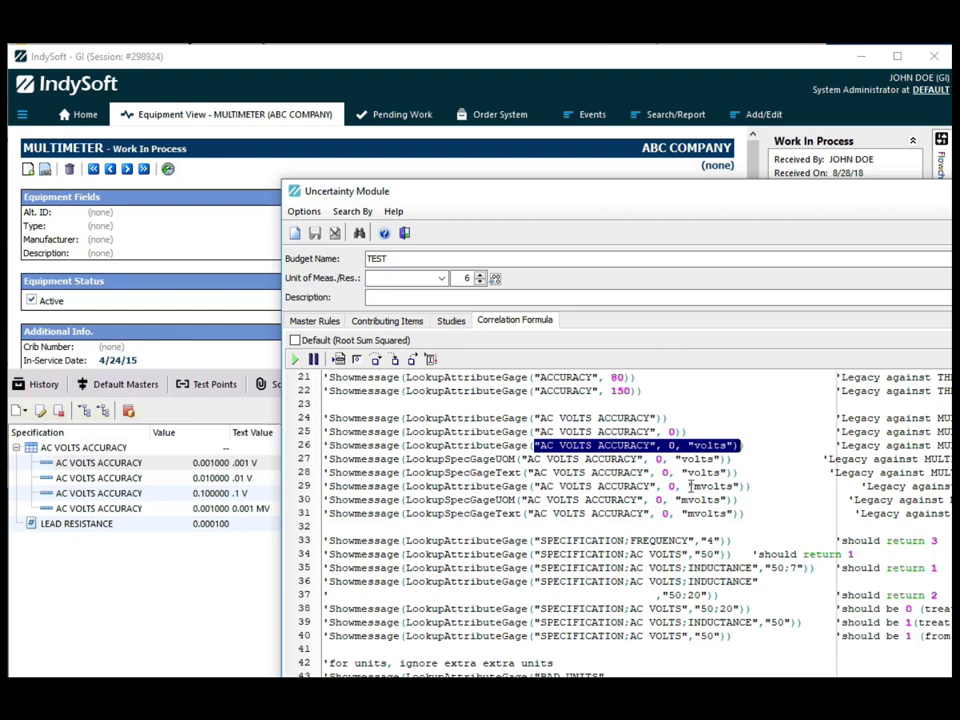
pyautogui.click(252, 593)
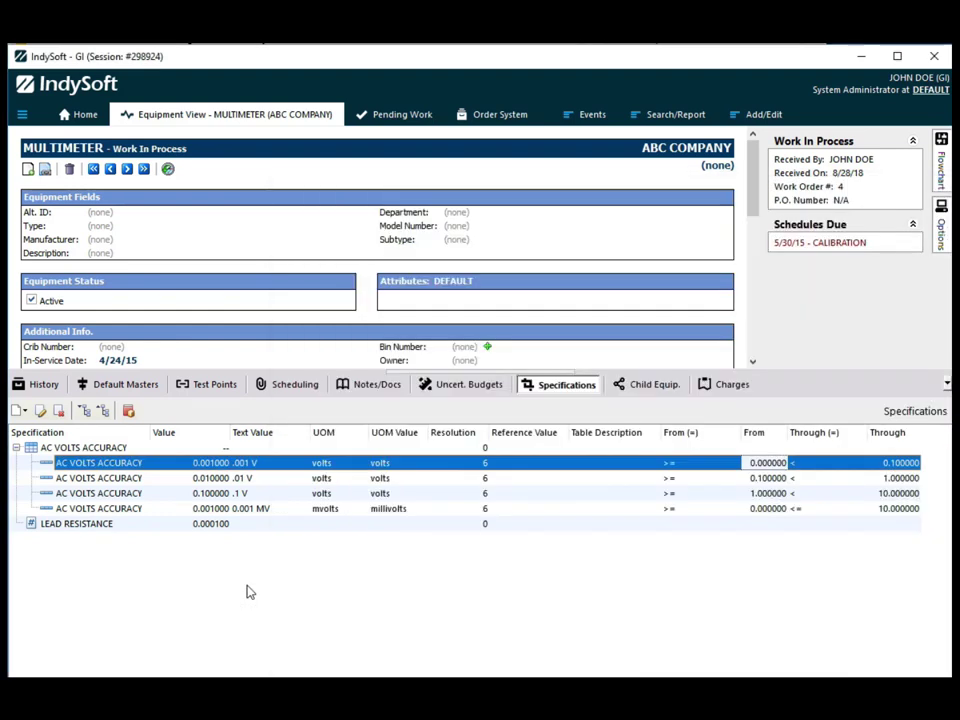
pyautogui.click(339, 494)
pyautogui.click(339, 479)
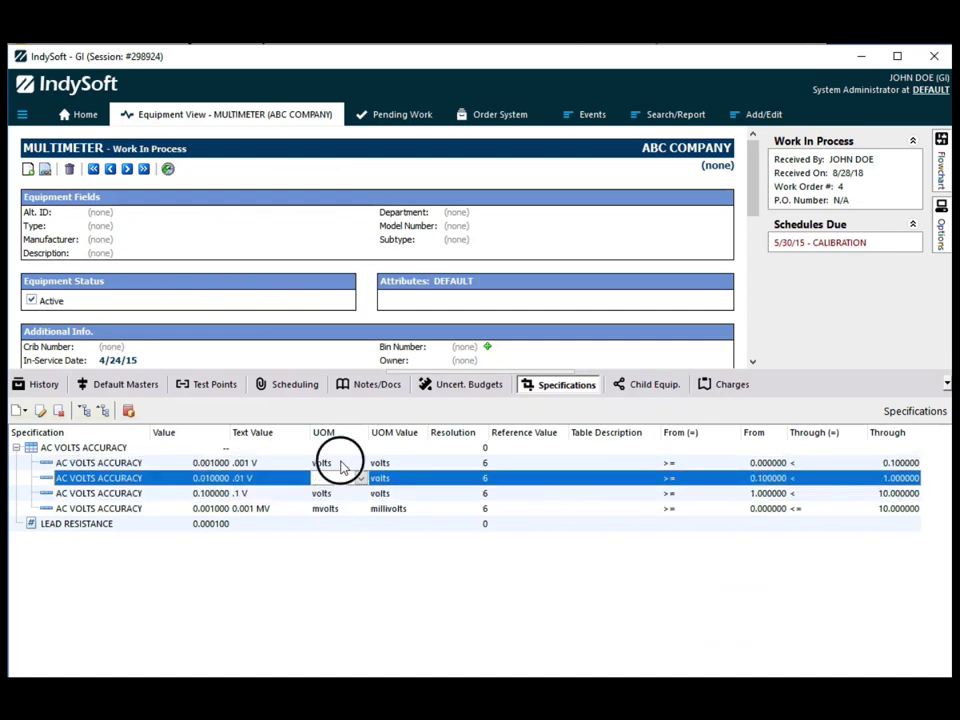
pyautogui.click(340, 464)
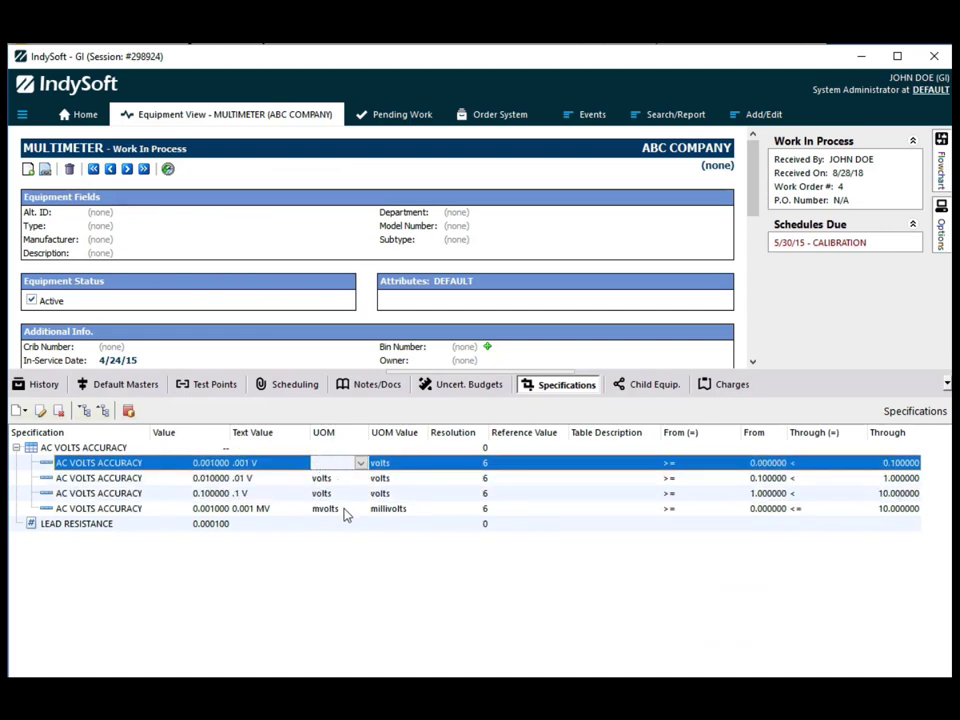
pyautogui.click(341, 509)
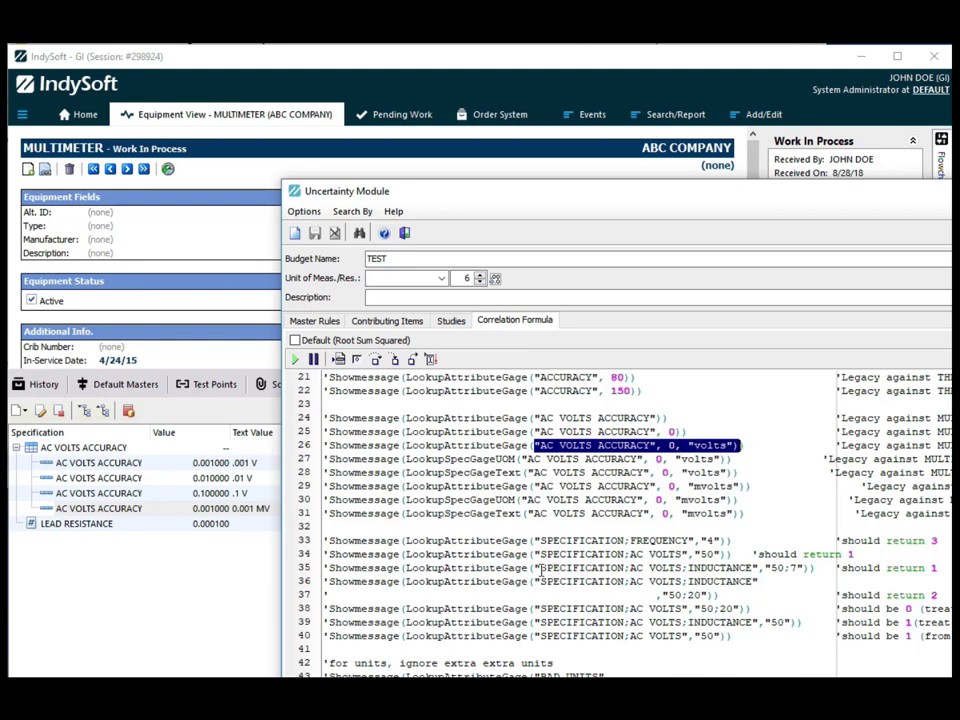
# Step: Highlight the SPECIFICATION;AC VOLTS;INDUCTANCE path on line 35 of the formula, then open the DEMO GAGE equipment record
pyautogui.moveTo(539, 568); pyautogui.dragTo(753, 568)
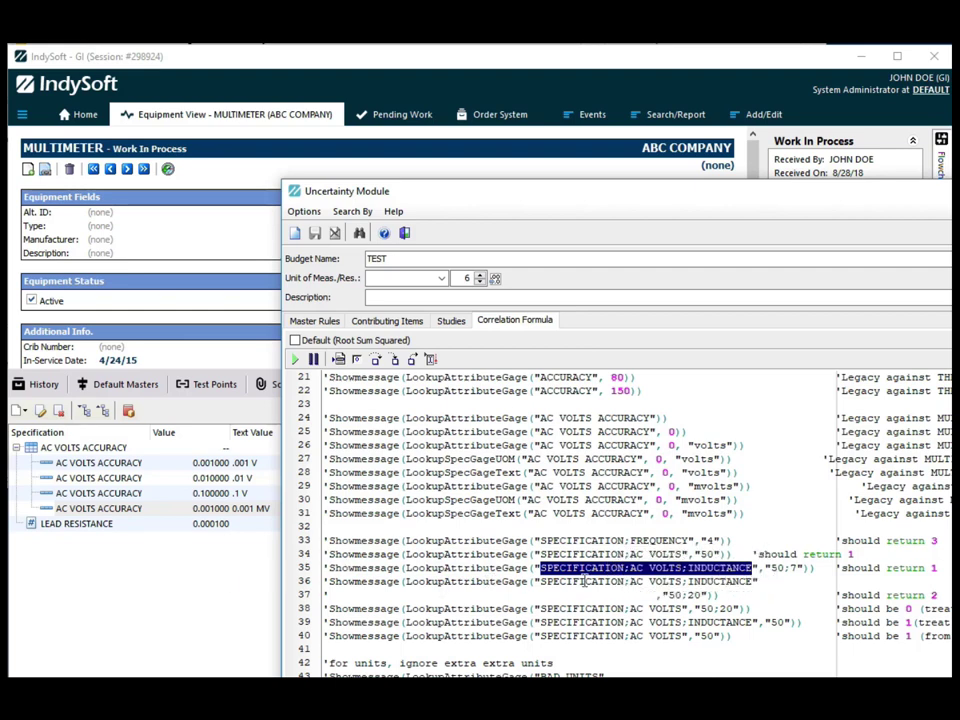
pyautogui.click(129, 561)
pyautogui.click(52, 150)
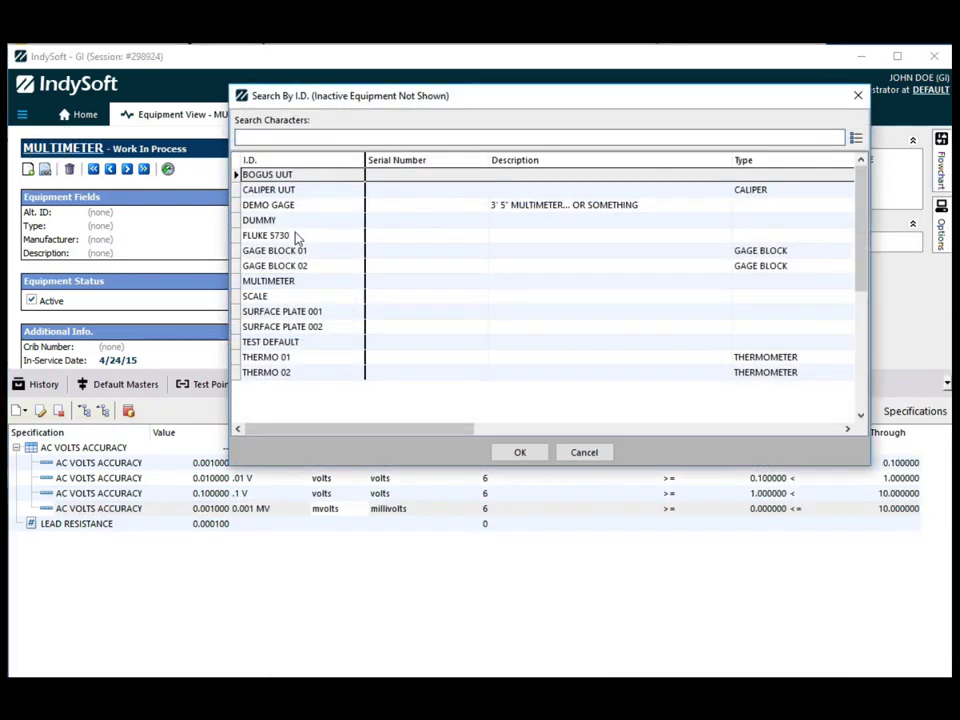
pyautogui.doubleClick(274, 206)
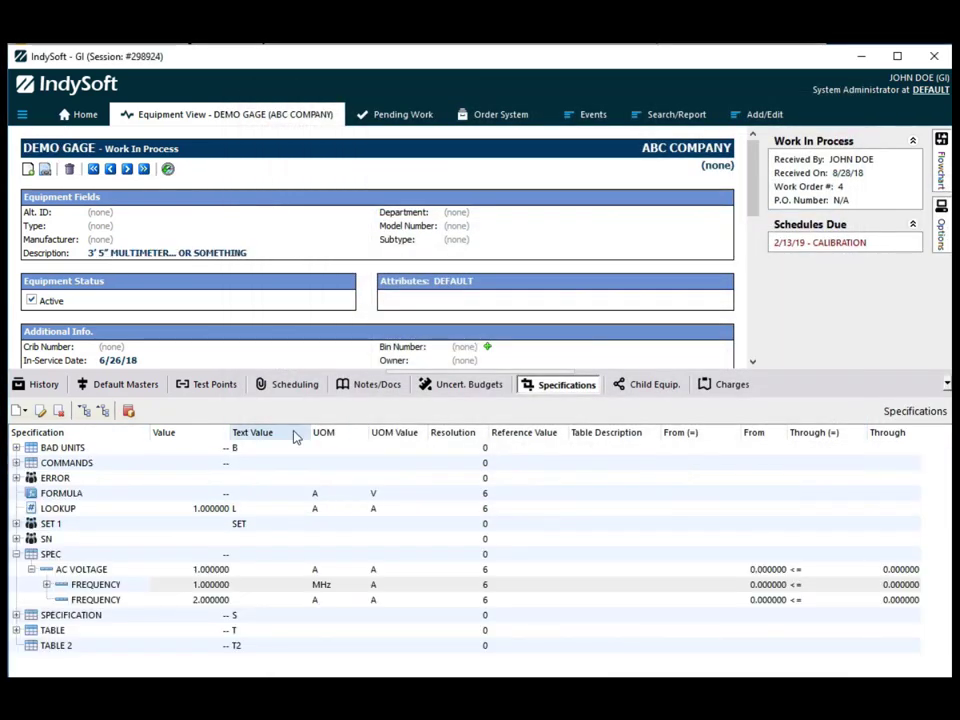
# Step: Expand the SPECIFICATION table in DEMO GAGE's specifications to locate the items named in the formula path
pyautogui.hotkey('alt', 'Tab')
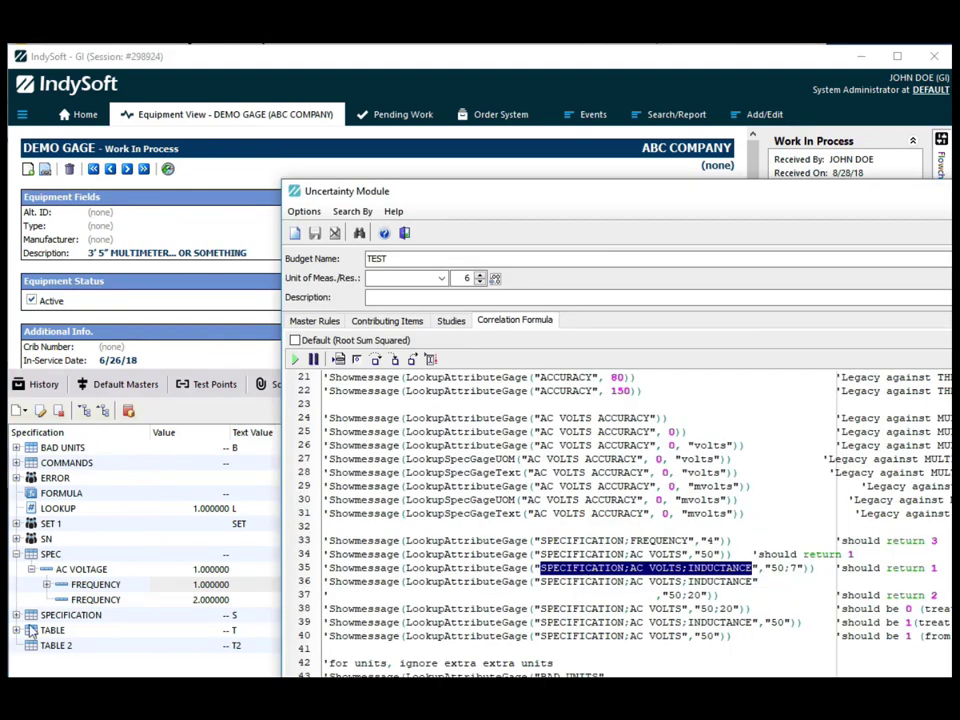
pyautogui.click(100, 585)
pyautogui.scroll(-3, 103, 588)
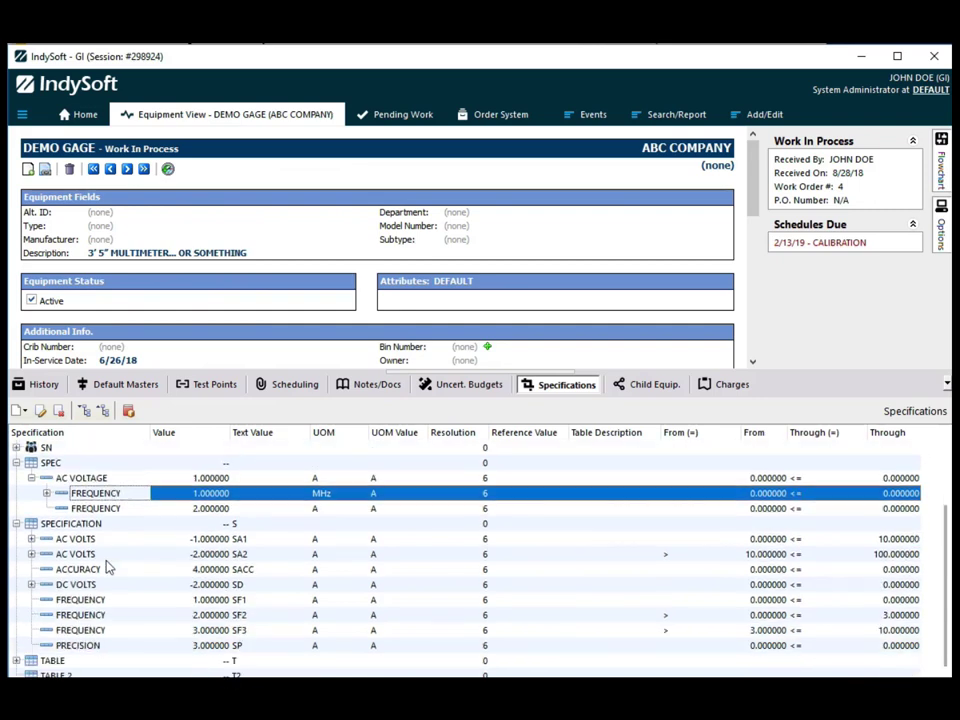
# Step: Highlight the "50;7" argument and its 7 on line 35 to examine how reference values pair with AC VOLTS and INDUCTANCE
pyautogui.hotkey('alt', 'Tab')
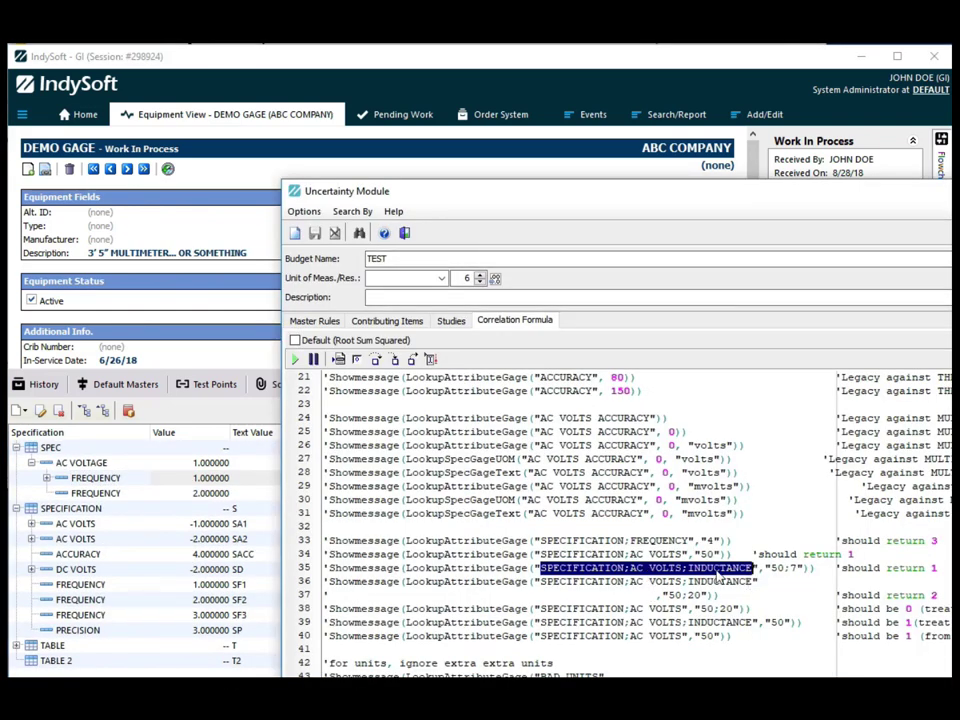
pyautogui.moveTo(764, 568); pyautogui.dragTo(803, 568)
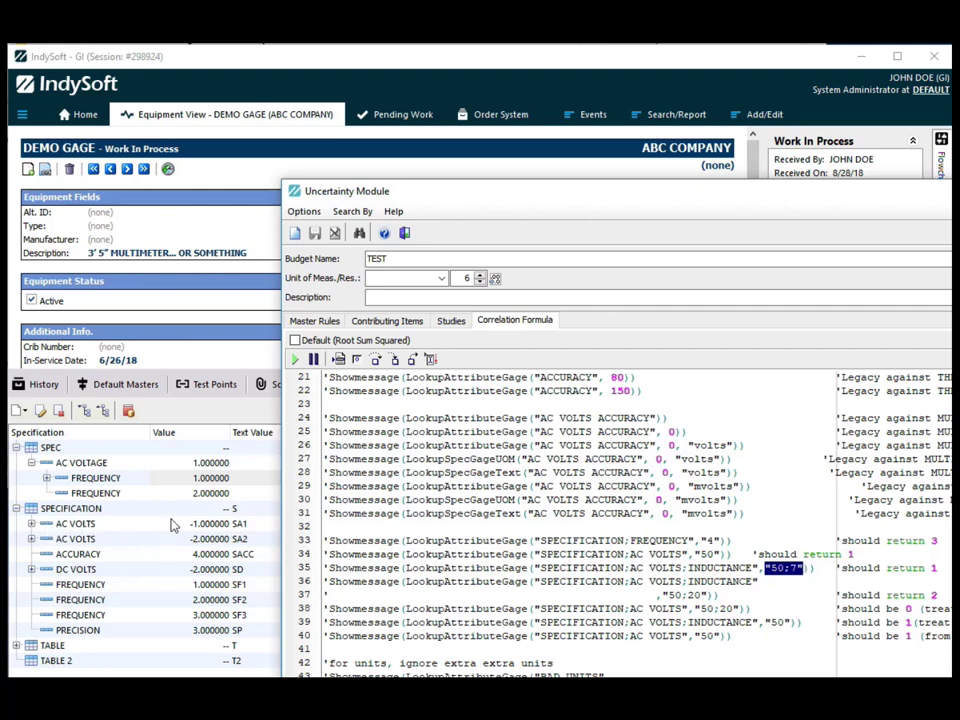
pyautogui.doubleClick(705, 568)
pyautogui.click(791, 568)
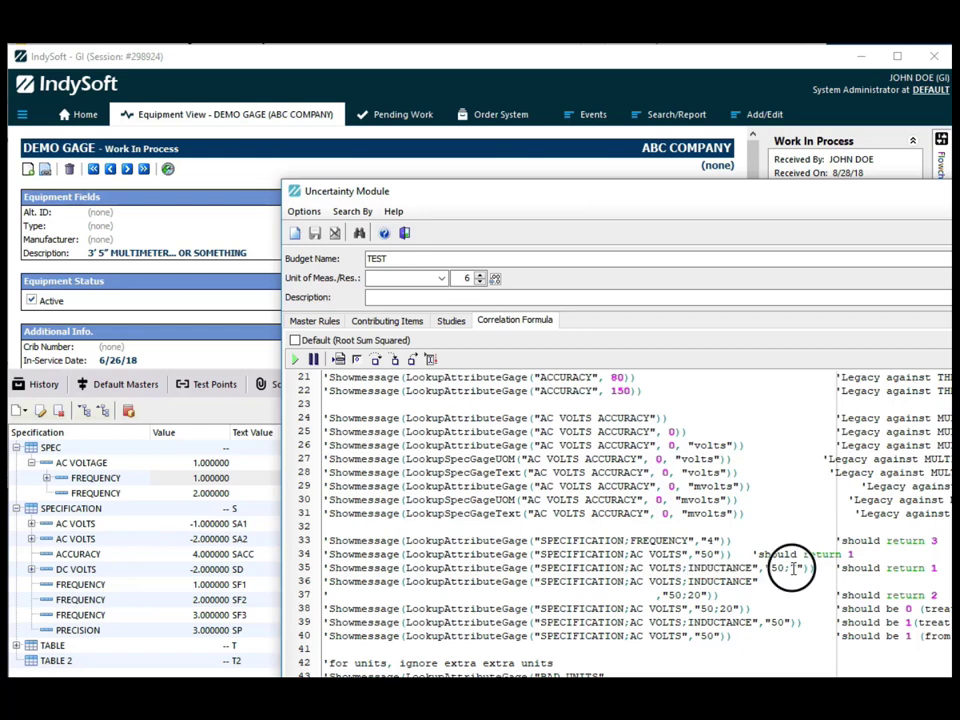
pyautogui.doubleClick(795, 568)
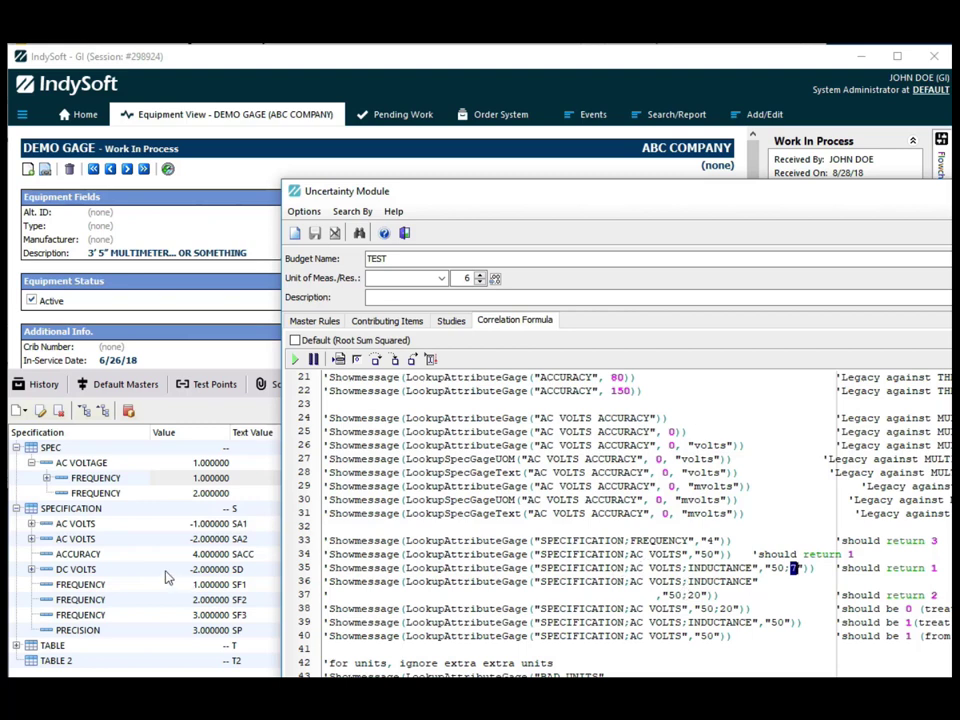
# Step: Check the AC VOLTS ranges under SPECIFICATION, expand the SA2 item, and select its SA2I1 INDUCTANCE entry
pyautogui.click(103, 523)
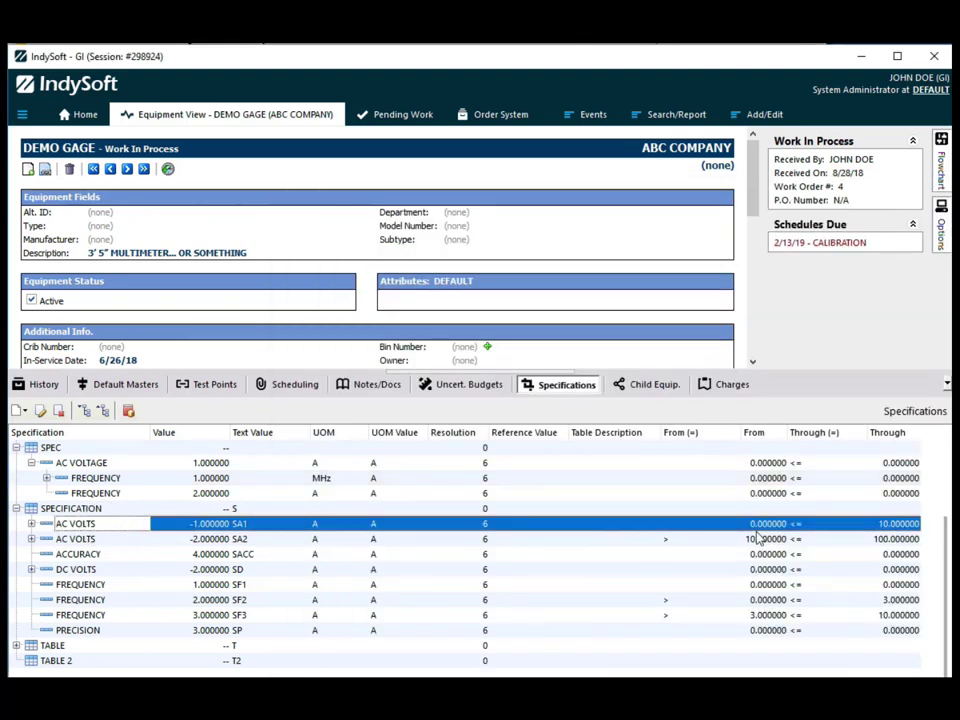
pyautogui.click(788, 539)
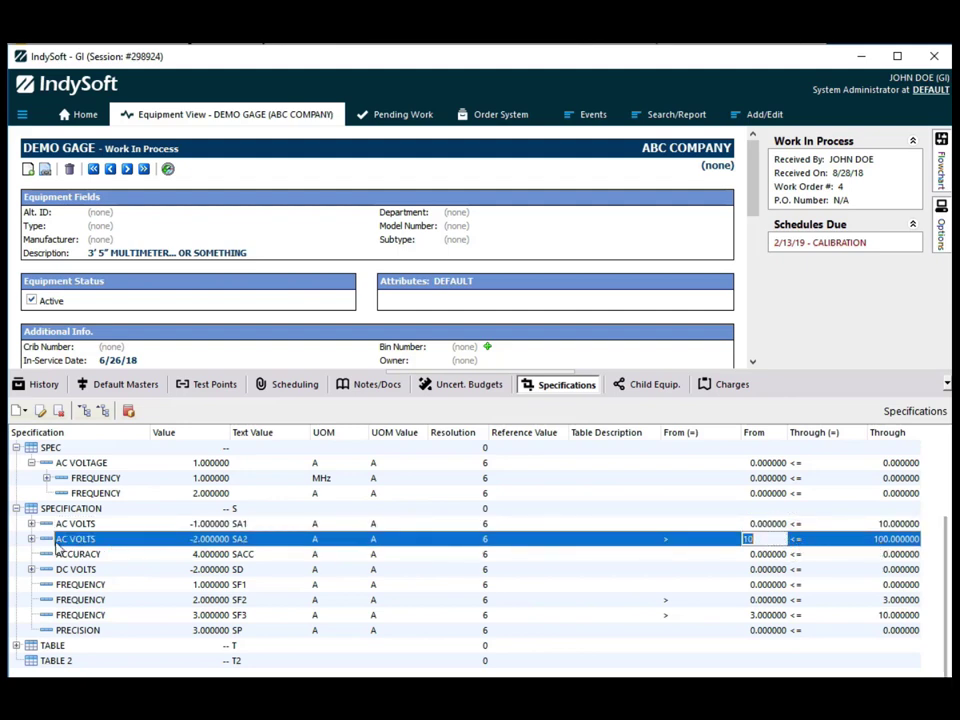
pyautogui.click(31, 539)
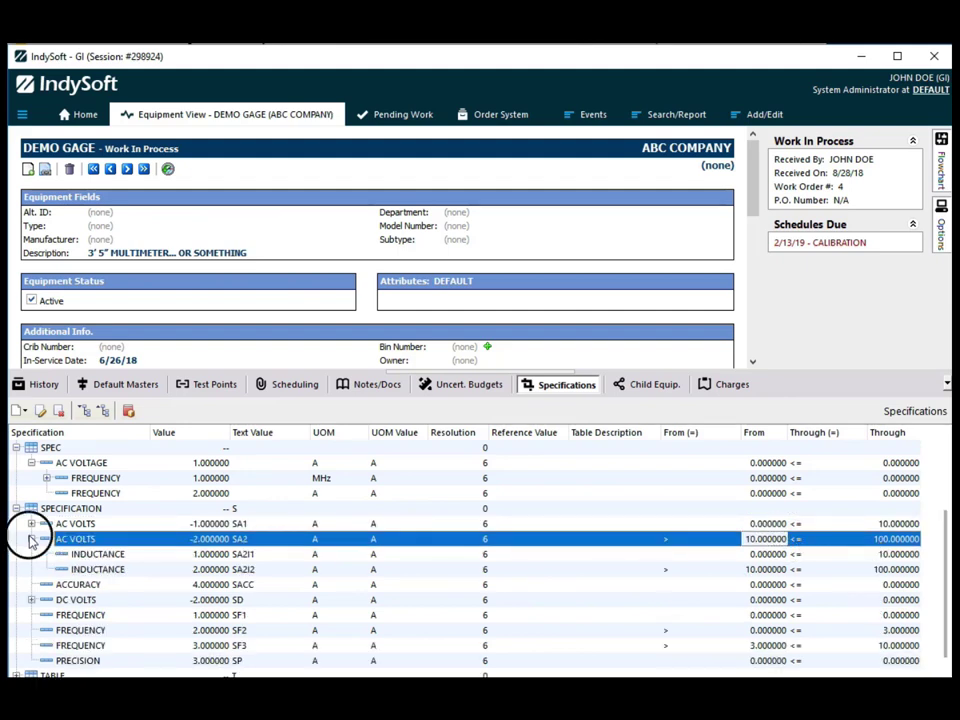
pyautogui.click(115, 556)
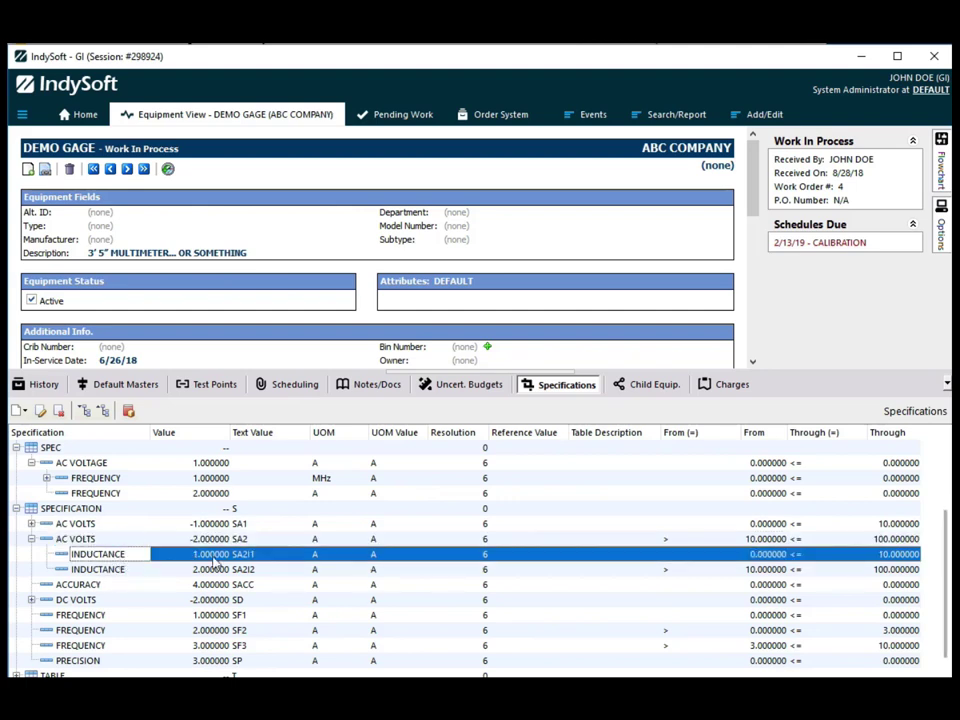
# Step: Highlight SetTUR(Tolerance/Uncert), SetTAR(UUT_TAR/Master_TAR) and SetResult in the TEST budget formula to examine how results are set
pyautogui.hotkey('alt', 'Tab')
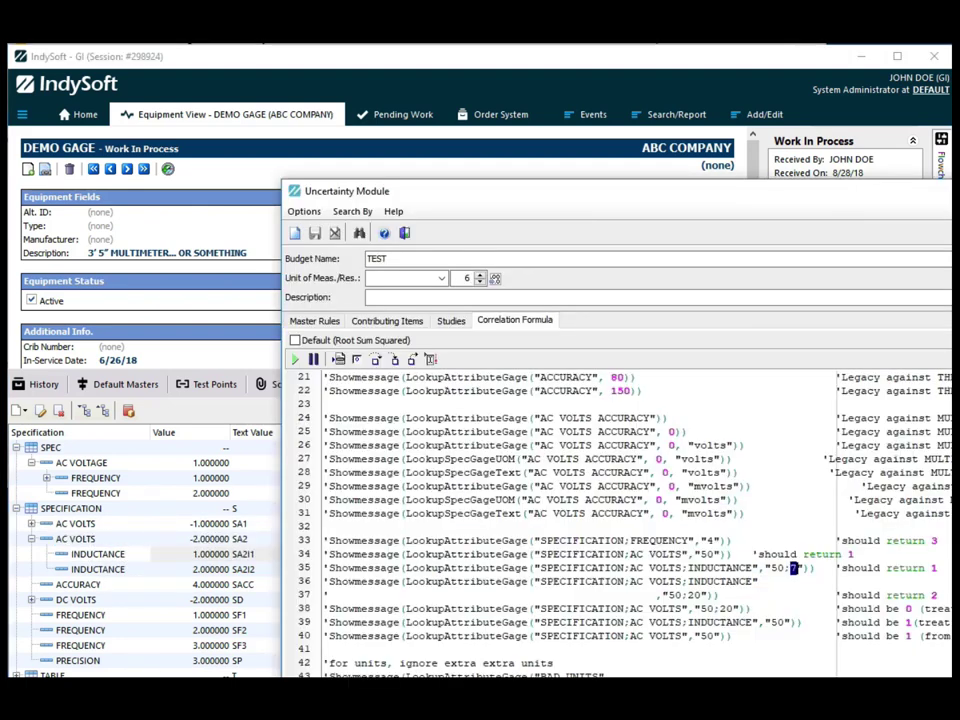
pyautogui.scroll(7, 677, 480)
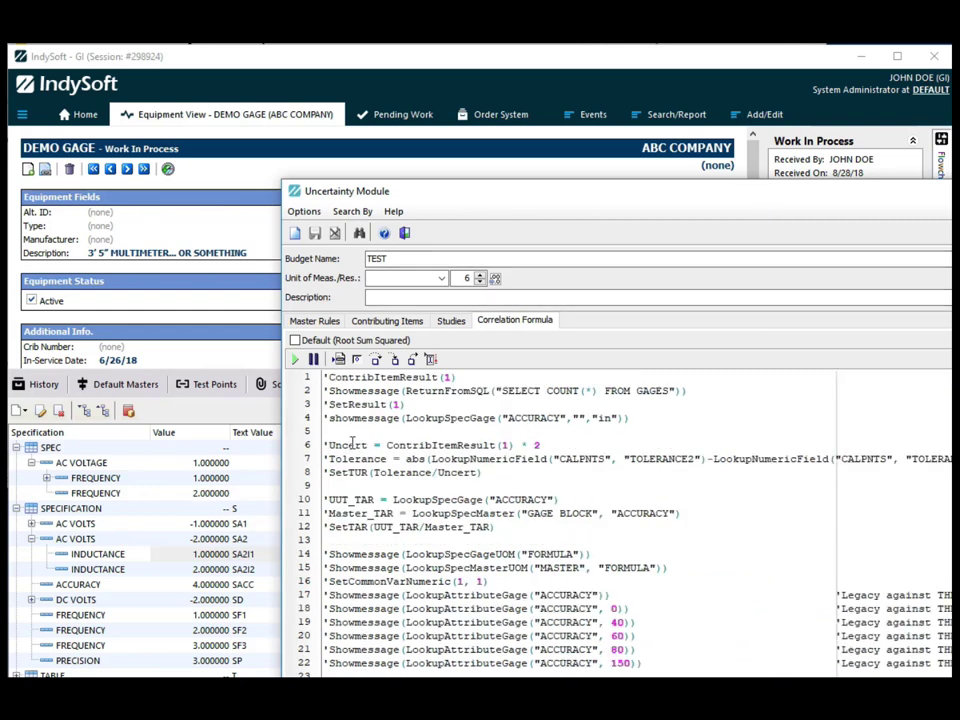
pyautogui.moveTo(326, 473); pyautogui.dragTo(487, 473)
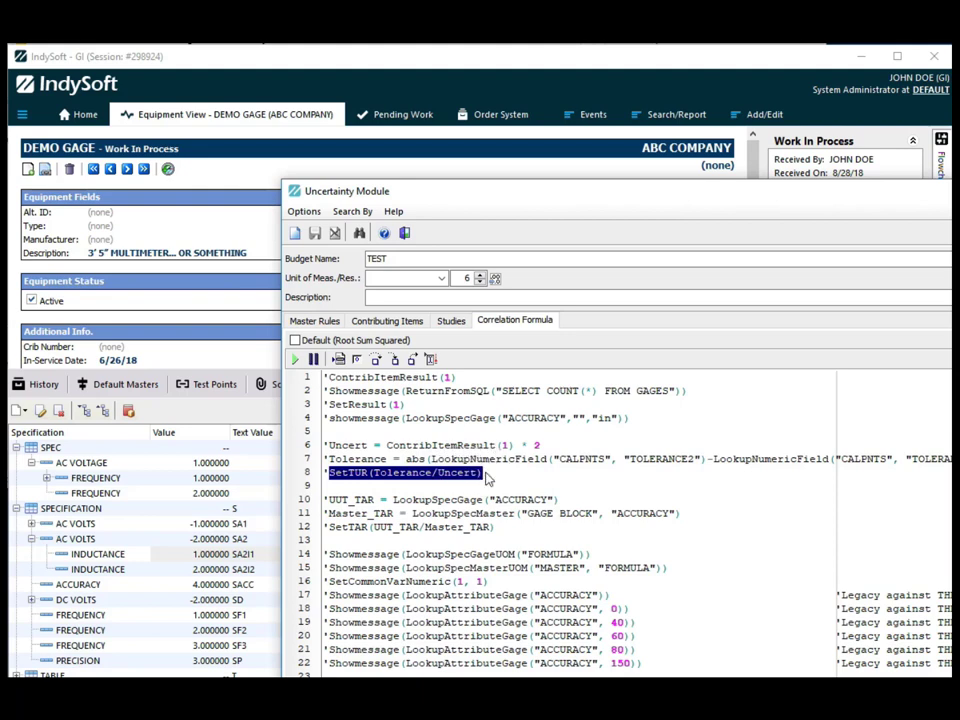
pyautogui.moveTo(325, 527); pyautogui.dragTo(500, 533)
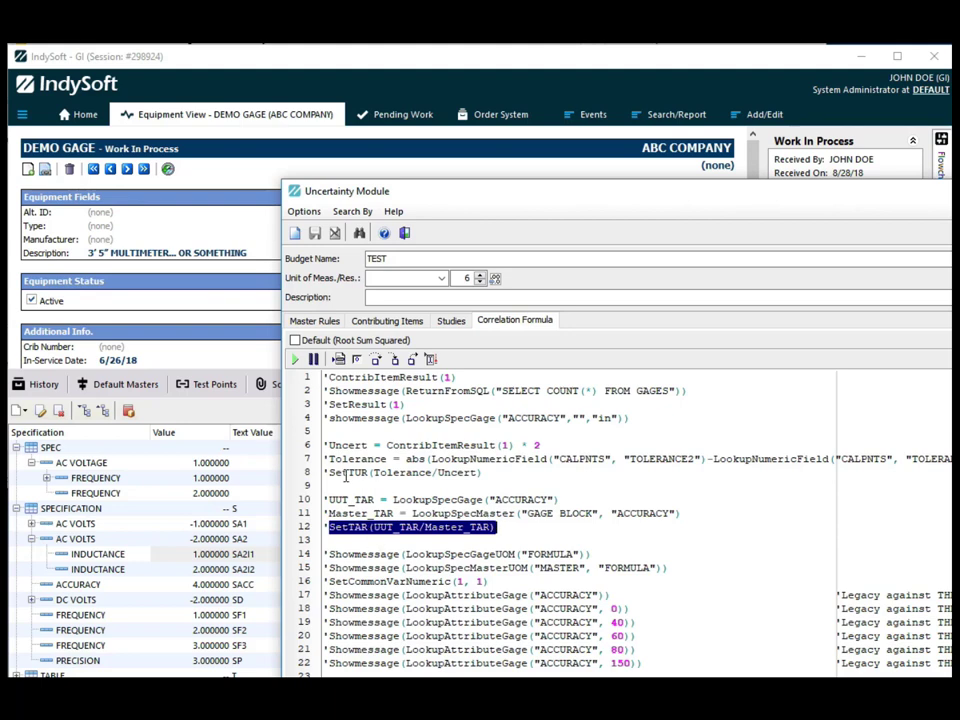
pyautogui.moveTo(329, 472); pyautogui.dragTo(388, 473)
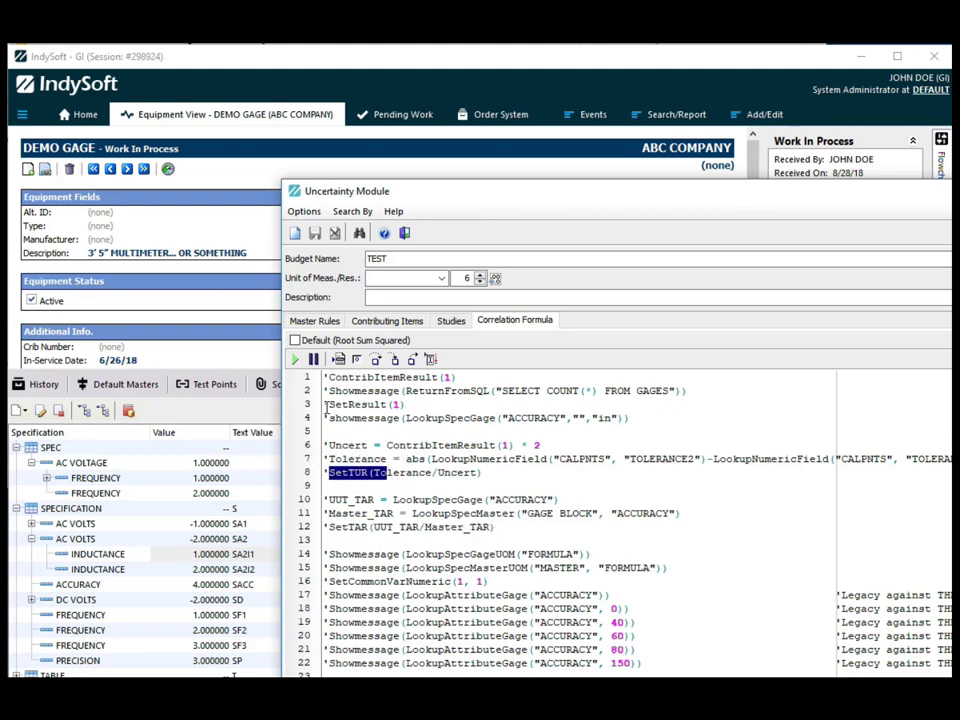
pyautogui.moveTo(330, 404); pyautogui.dragTo(386, 403)
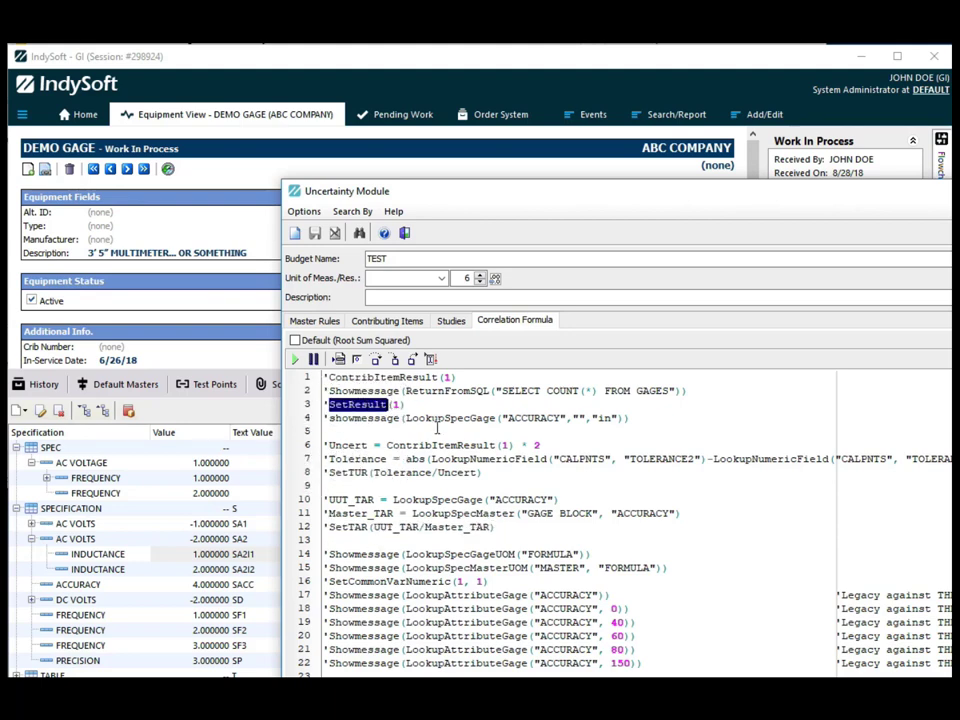
# Step: Examine the formula's final lookup examples, highlighting the extra units on line 57 and "SPECIFICATION;PRECISION;SOMETHING" on line 56
pyautogui.scroll(-12, 437, 428)
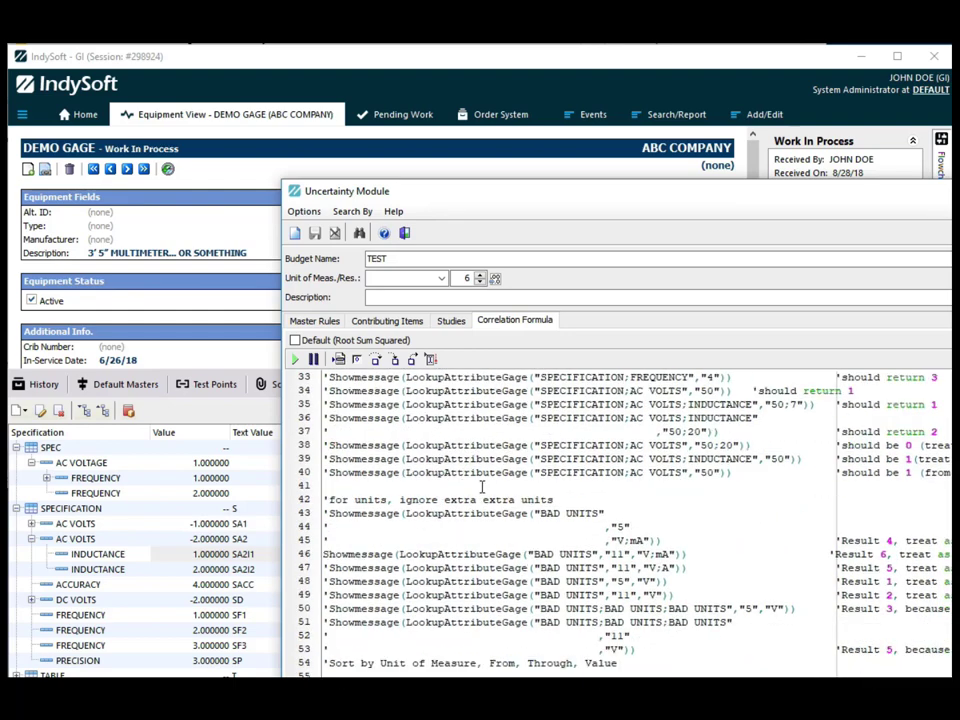
pyautogui.scroll(-5, 491, 481)
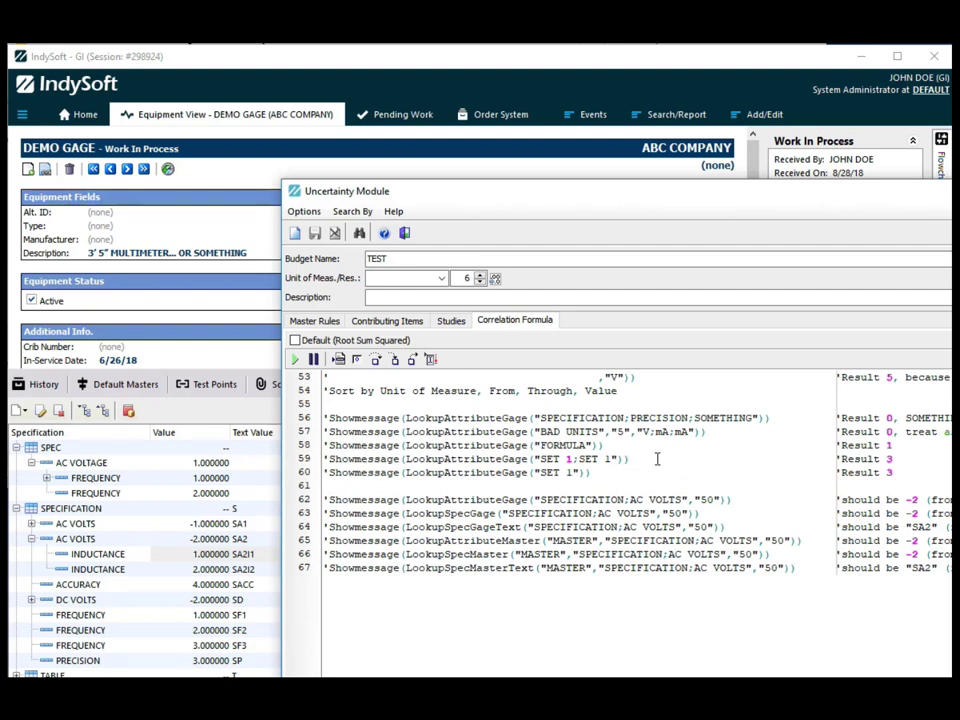
pyautogui.moveTo(694, 432); pyautogui.dragTo(640, 433)
pyautogui.moveTo(535, 418); pyautogui.dragTo(761, 417)
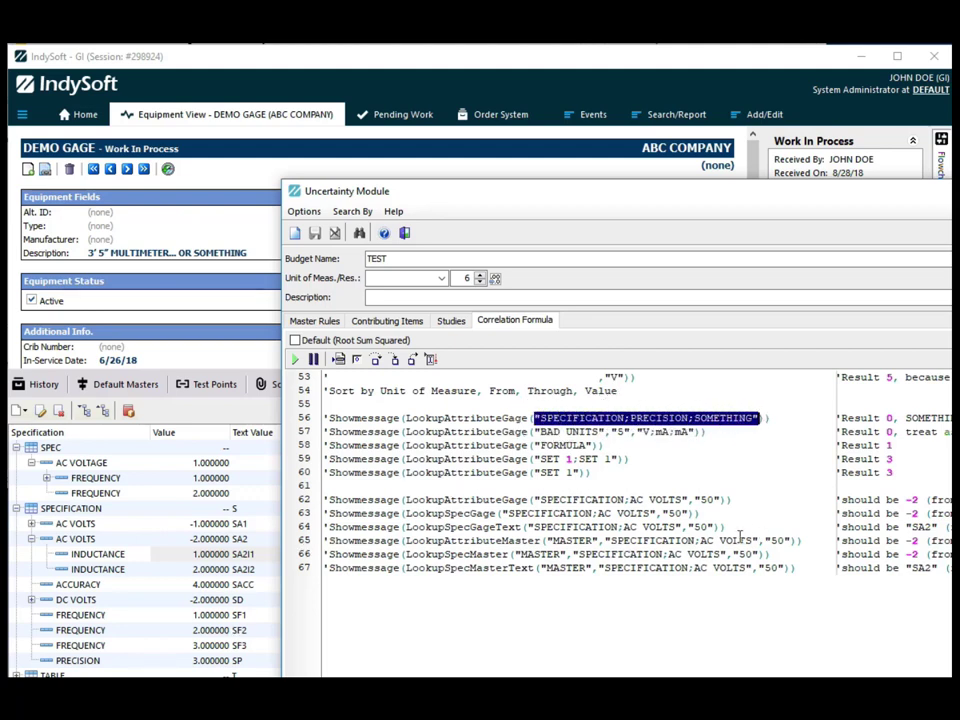
# Step: Highlight the "50;20" argument on line 37 to examine the second SPECIFICATION;AC VOLTS;INDUCTANCE lookup
pyautogui.scroll(4, 695, 522)
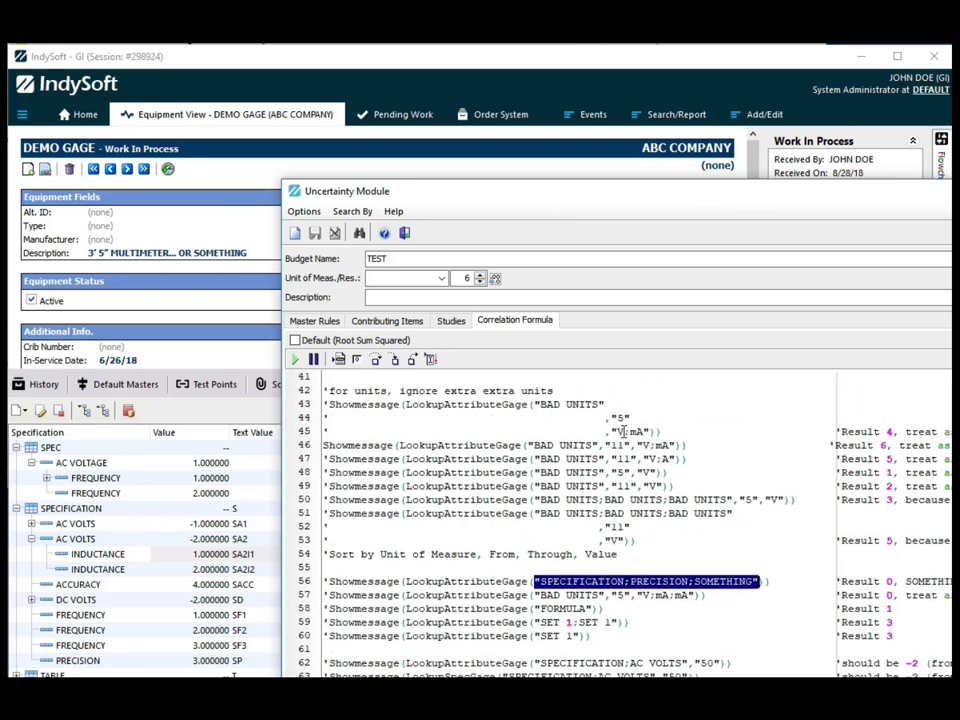
pyautogui.scroll(4, 624, 440)
pyautogui.moveTo(664, 486); pyautogui.dragTo(709, 487)
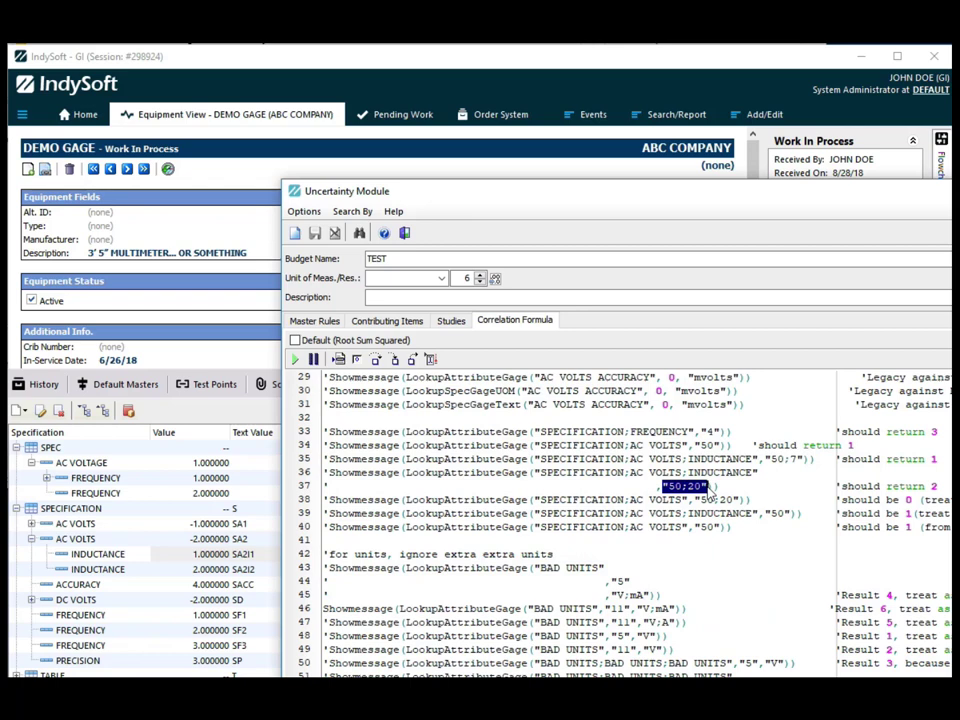